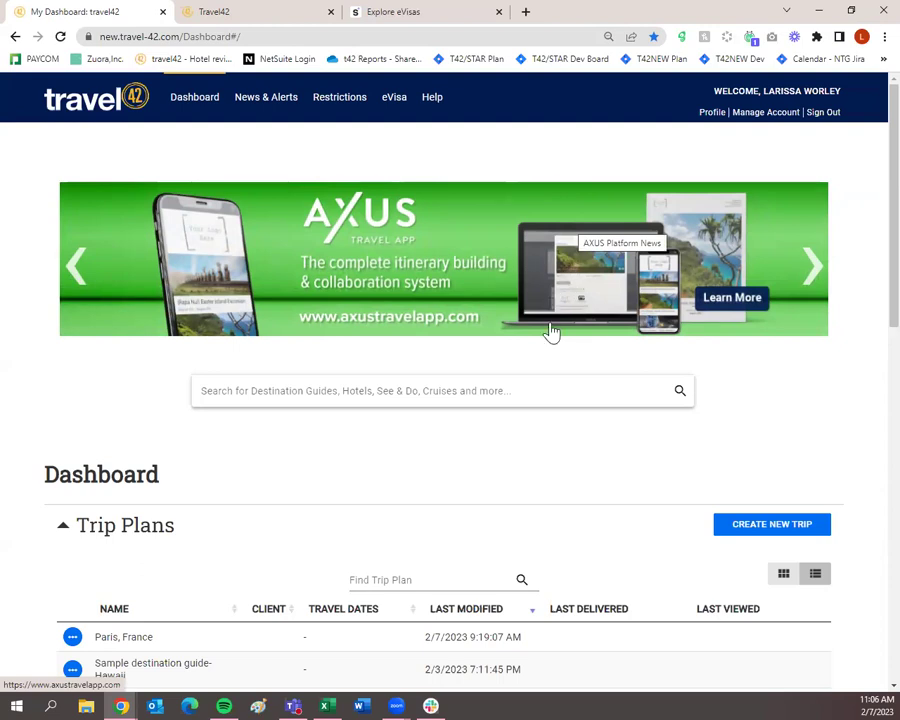
# Step: Open a new client record form with Create New Traveler
pyautogui.scroll(-1, 574, 370)
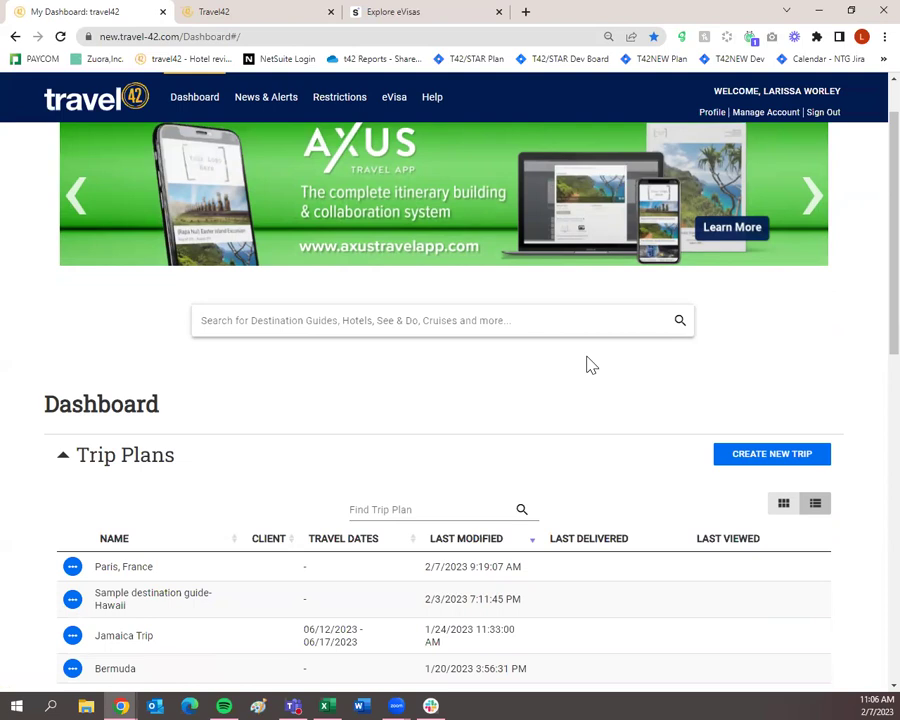
pyautogui.scroll(-3, 297, 430)
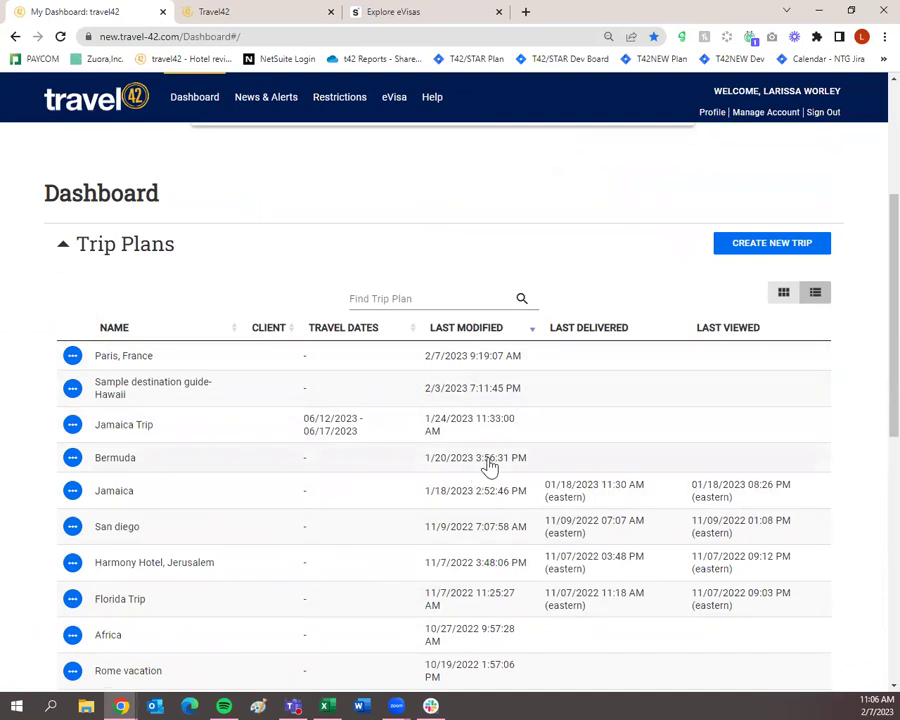
pyautogui.scroll(-7, 489, 465)
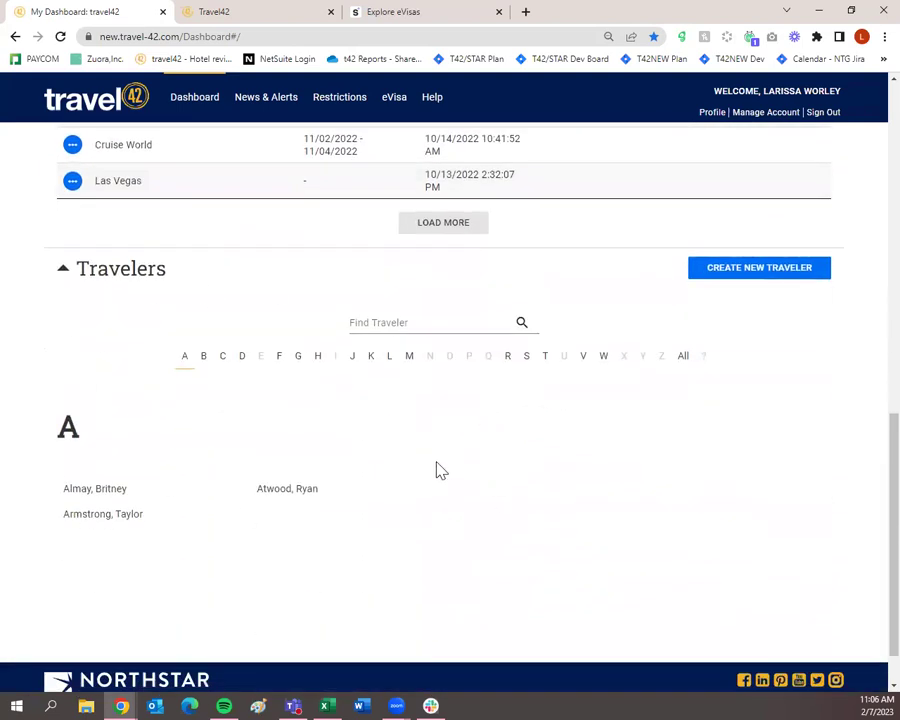
pyautogui.scroll(2, 719, 484)
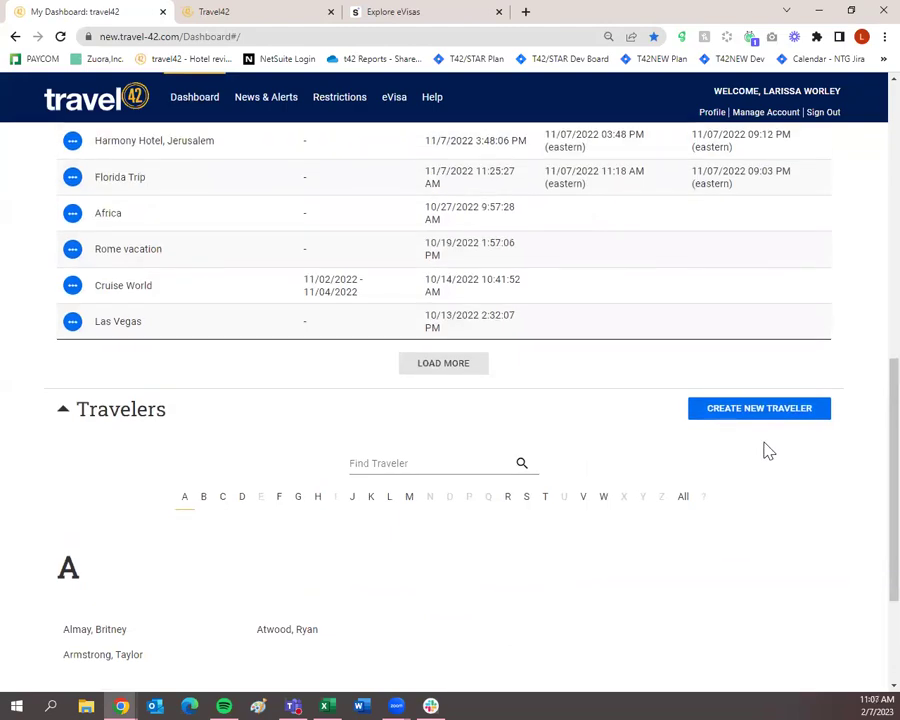
pyautogui.scroll(7, 778, 428)
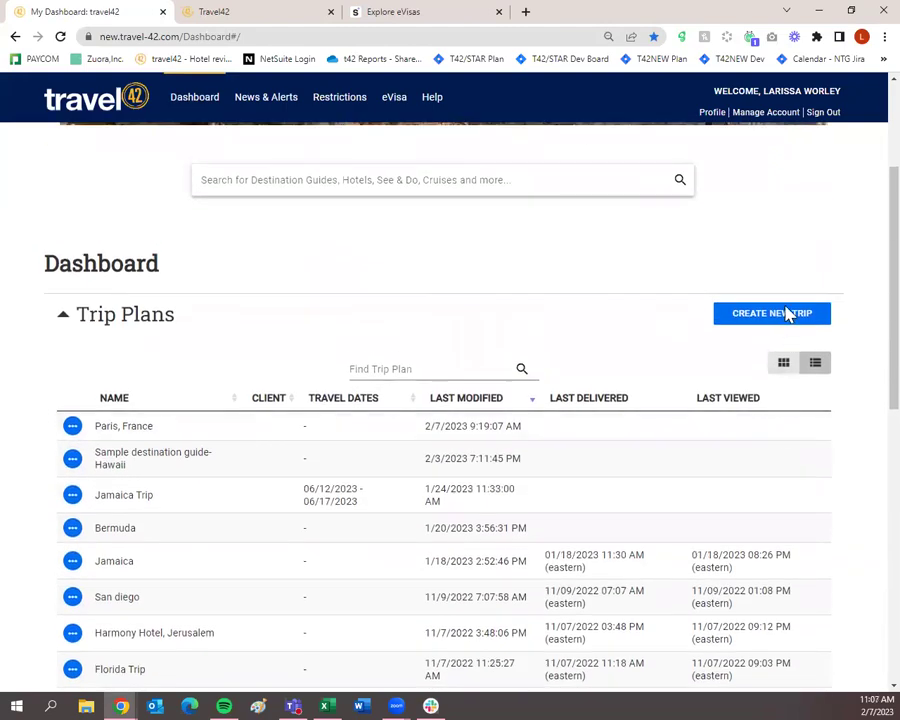
pyautogui.scroll(-7, 779, 326)
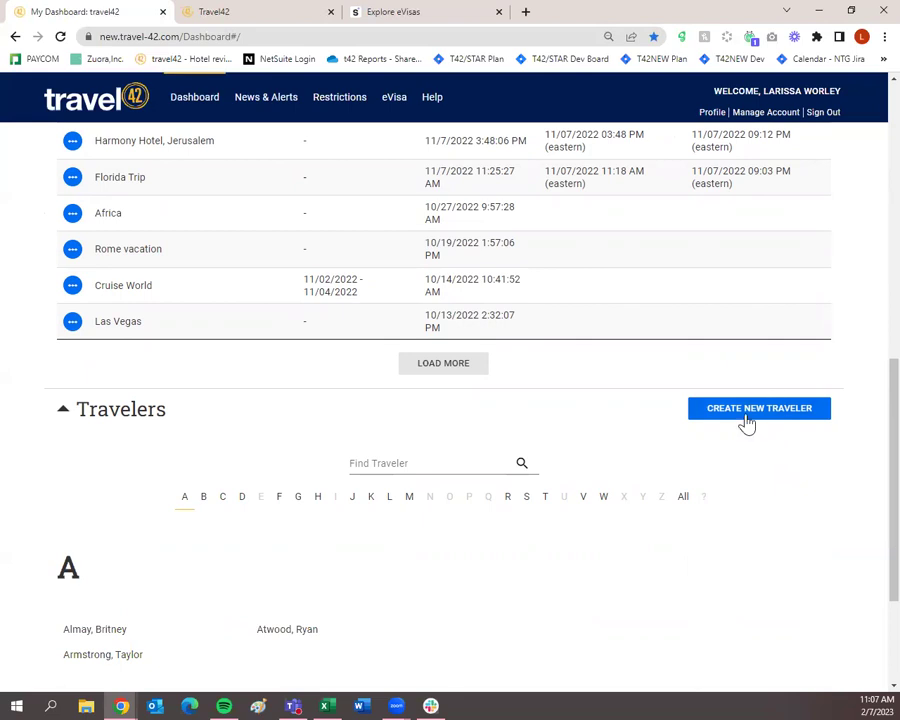
pyautogui.click(746, 423)
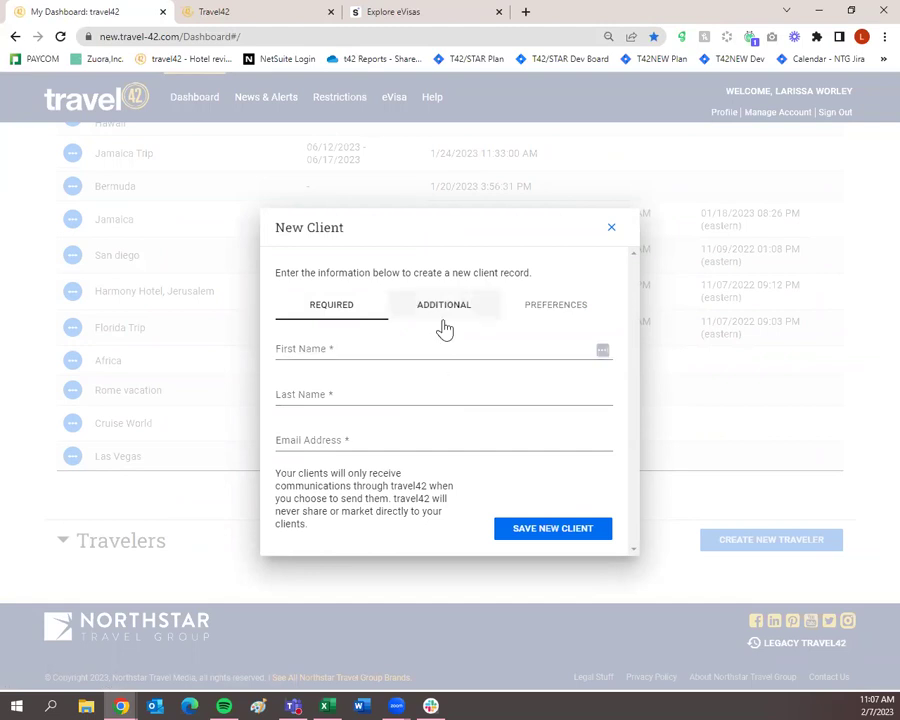
# Step: Review the Additional and Preferences client fields, then go back to the Required fields
pyautogui.click(443, 316)
pyautogui.click(533, 306)
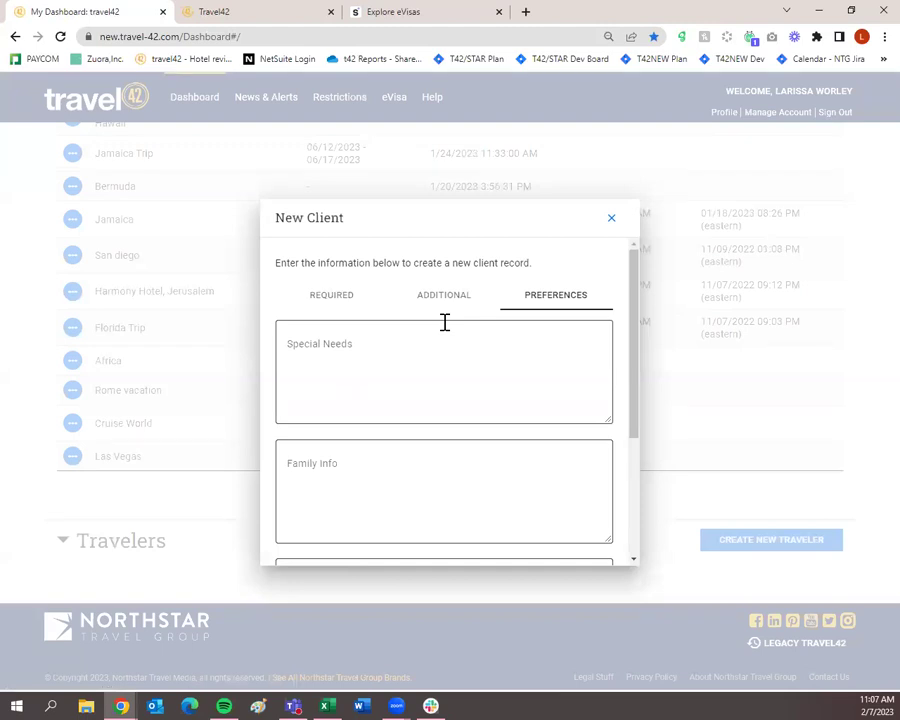
pyautogui.scroll(-1, 455, 360)
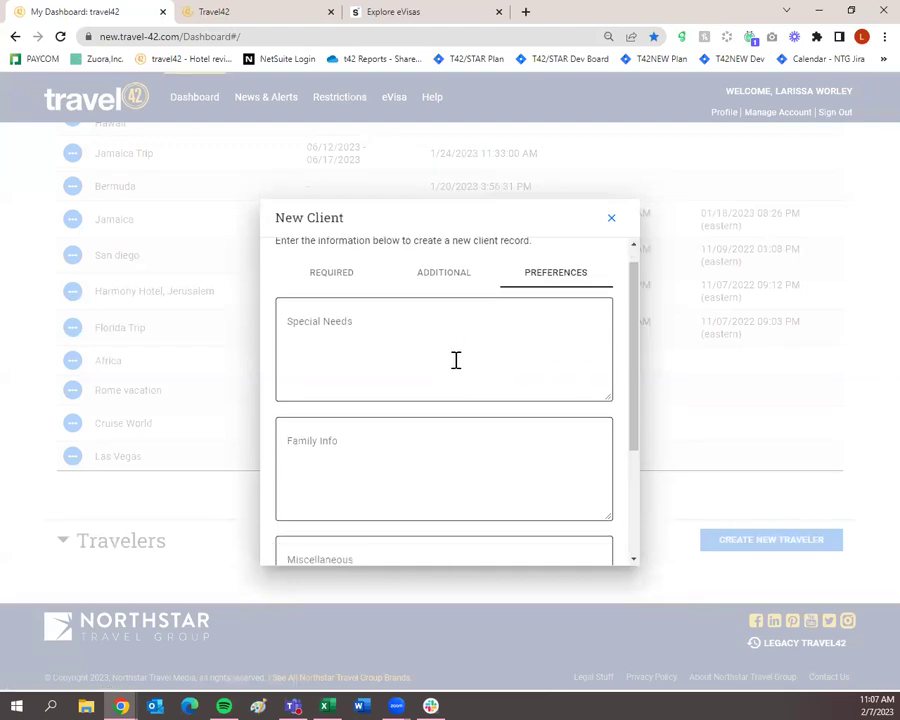
pyautogui.scroll(-4, 455, 360)
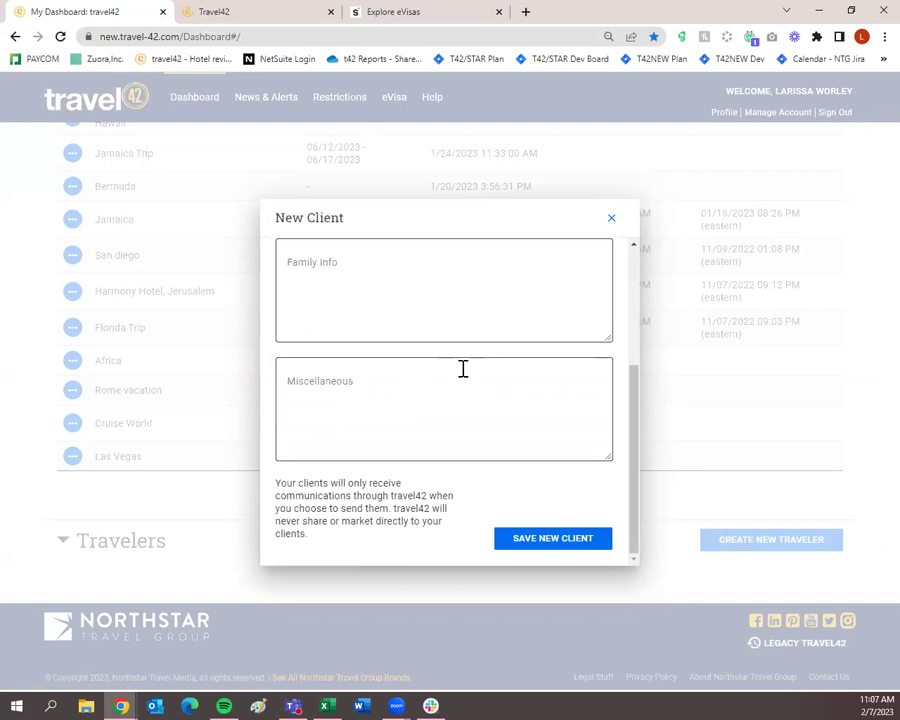
pyautogui.scroll(5, 463, 369)
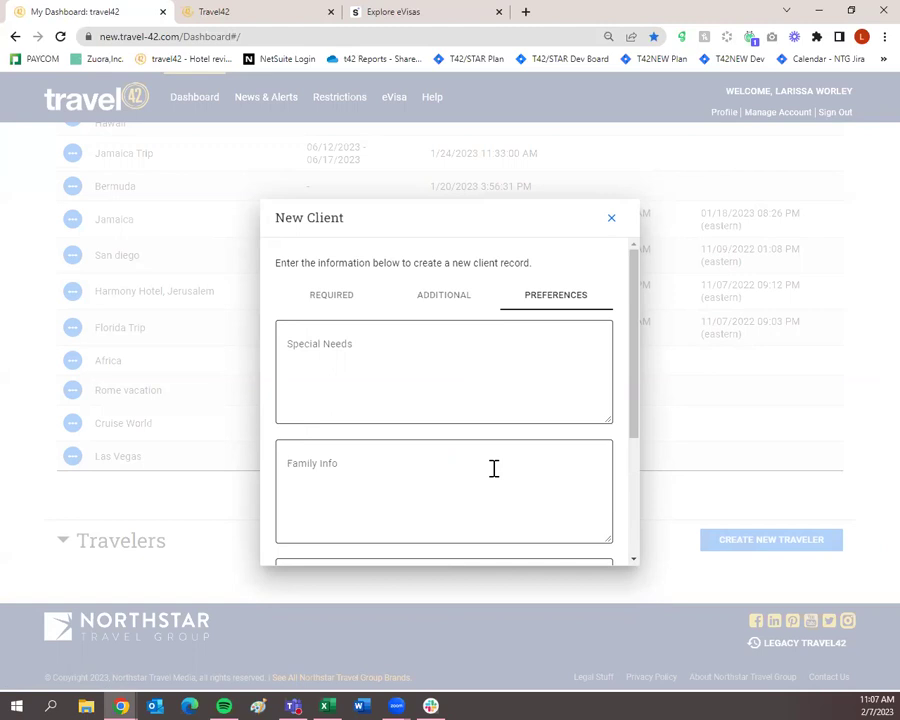
pyautogui.click(357, 298)
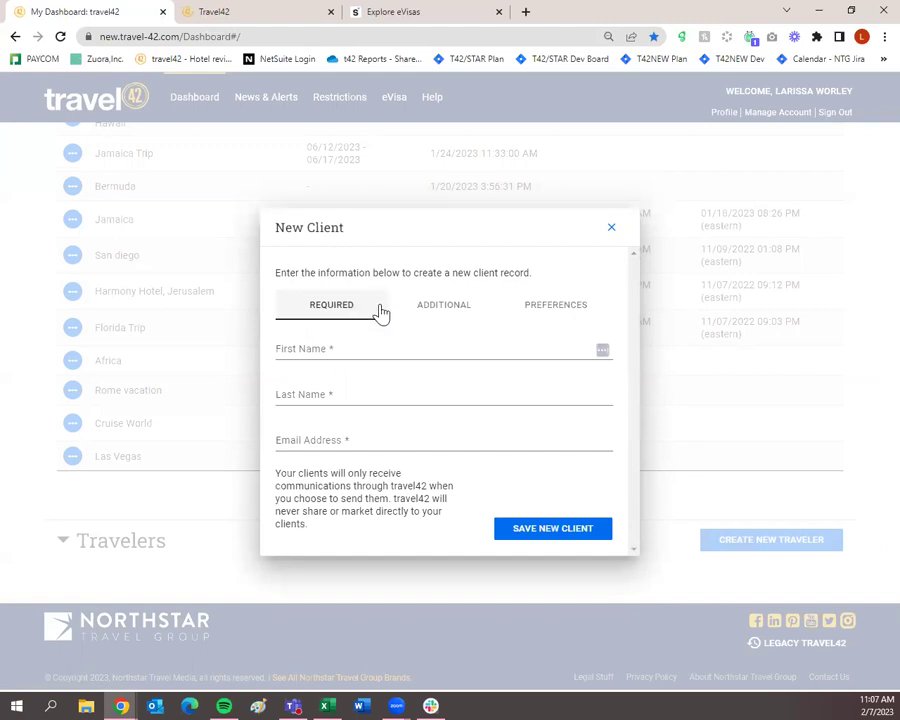
# Step: Close the New Client dialog and look over the dashboard's Trip Plans list
pyautogui.click(613, 229)
pyautogui.scroll(3, 645, 335)
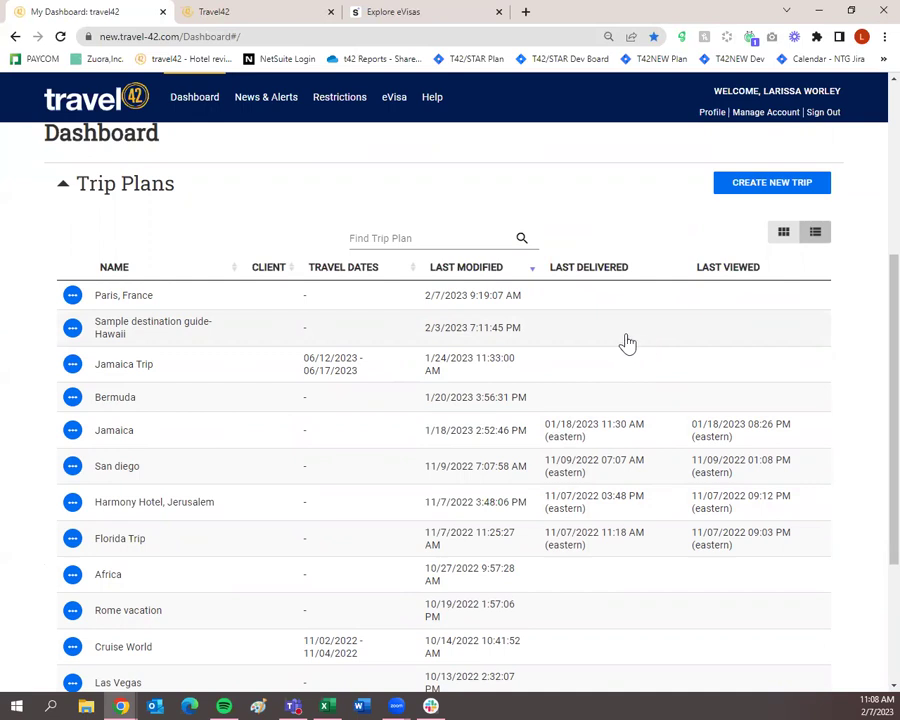
pyautogui.scroll(-5, 614, 418)
pyautogui.scroll(8, 616, 426)
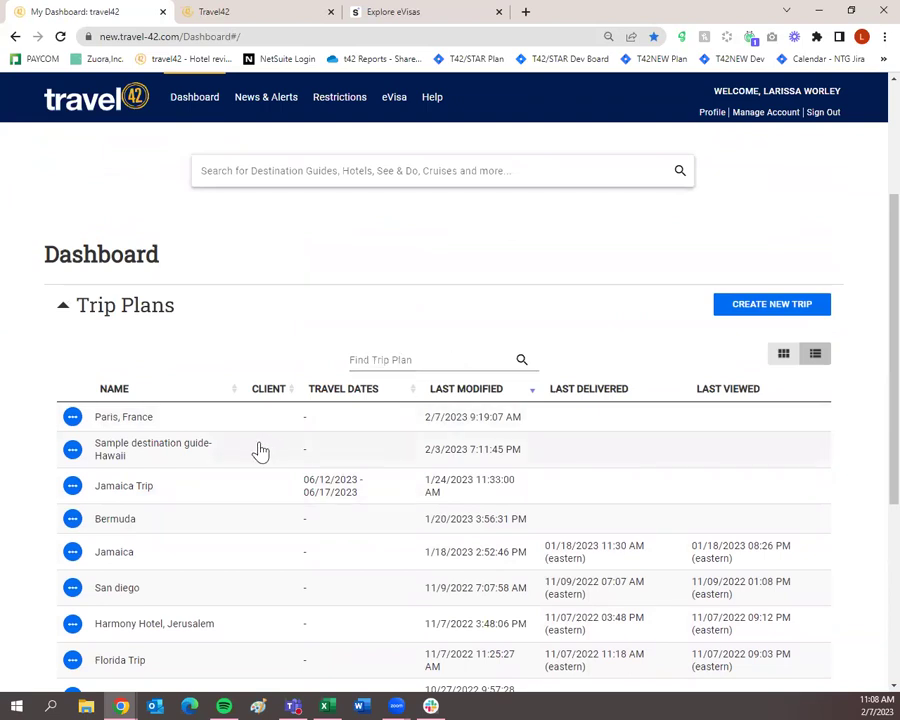
pyautogui.scroll(-3, 292, 580)
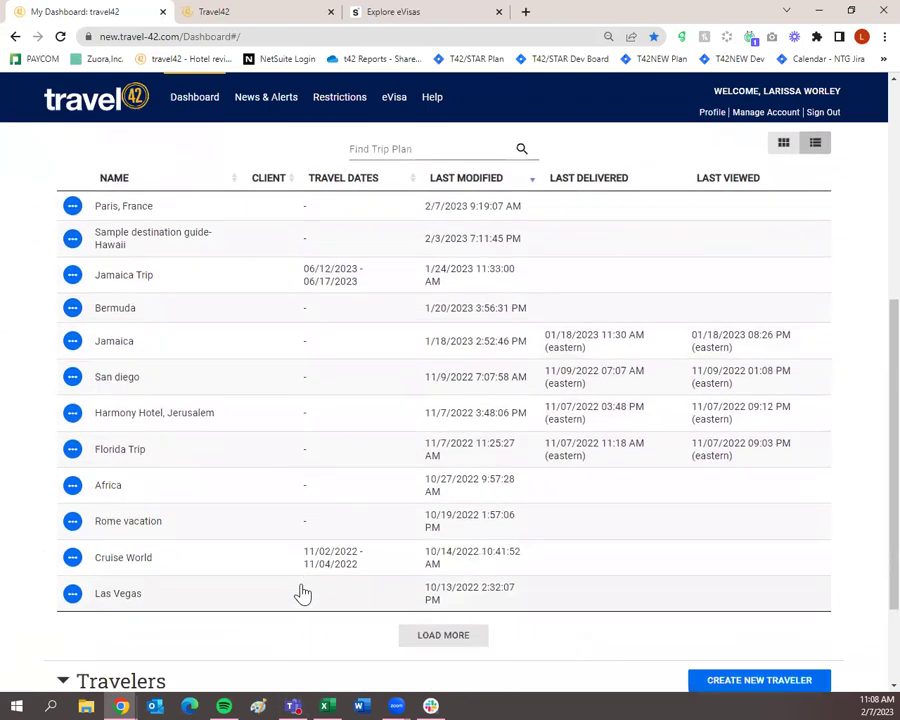
pyautogui.scroll(2, 292, 482)
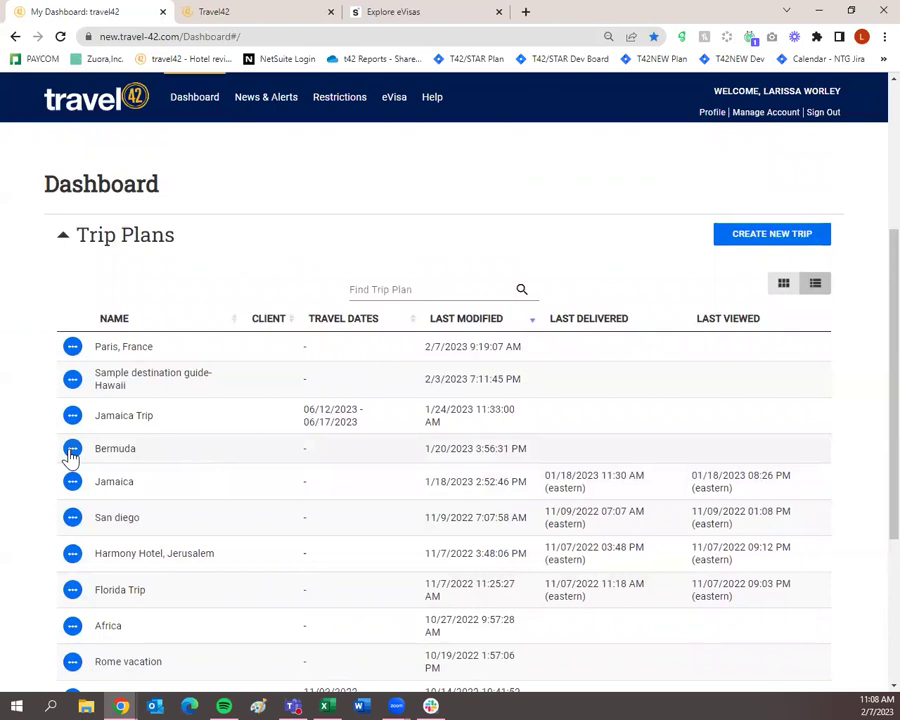
pyautogui.click(72, 455)
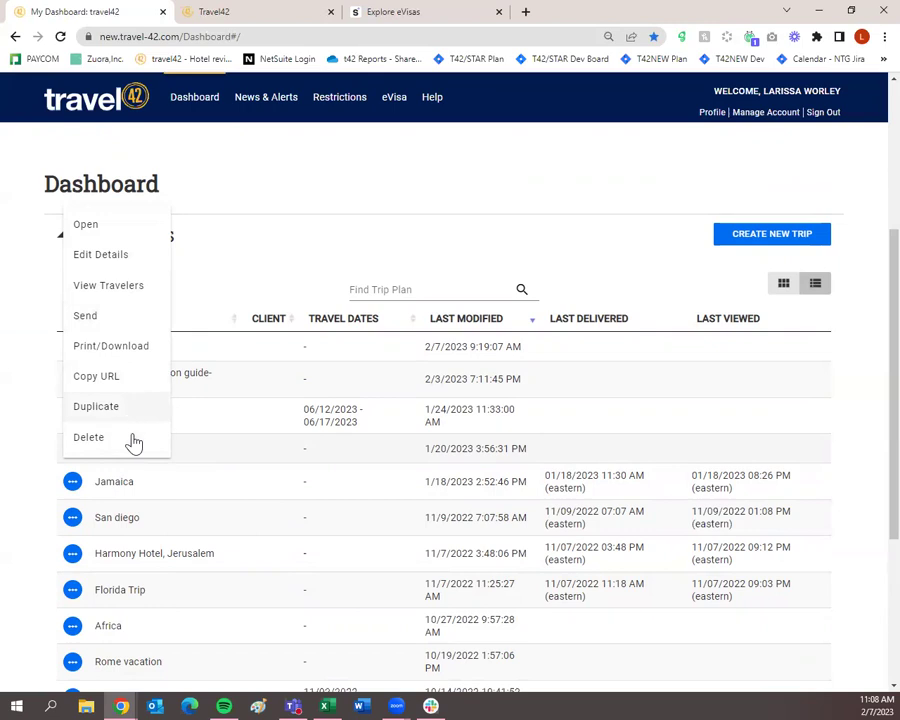
pyautogui.click(289, 170)
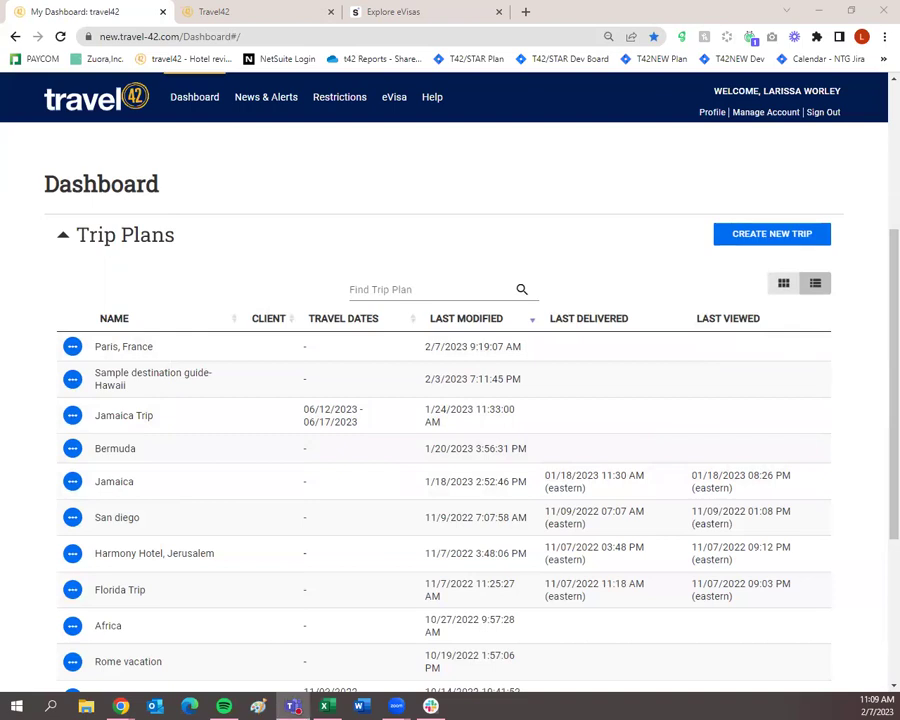
pyautogui.scroll(3, 516, 452)
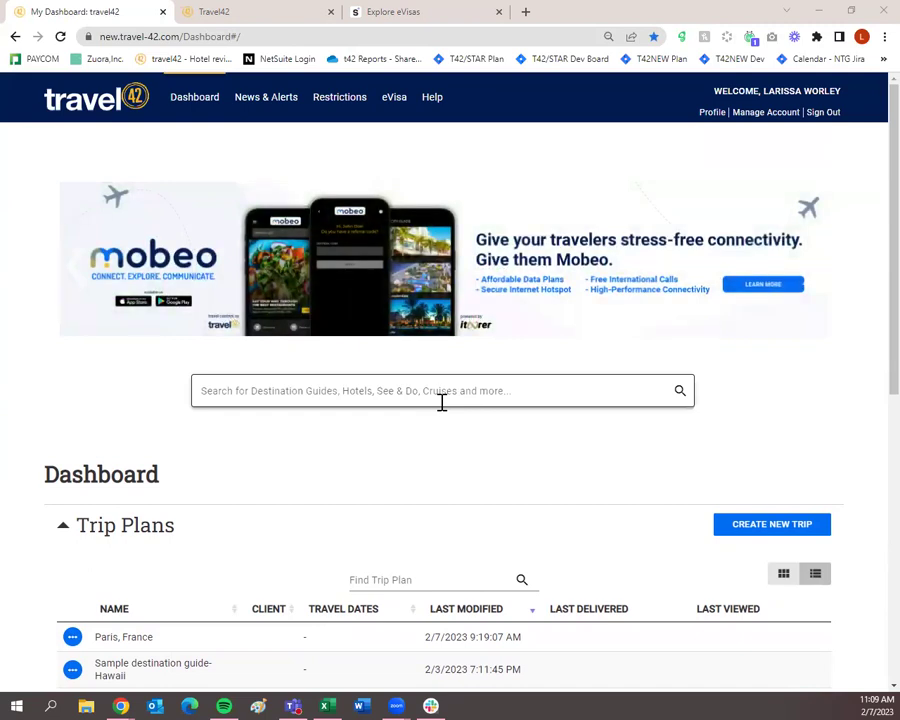
# Step: Search the dashboard for 'jamaica' and open the Jamaica destination guide
pyautogui.click(448, 397)
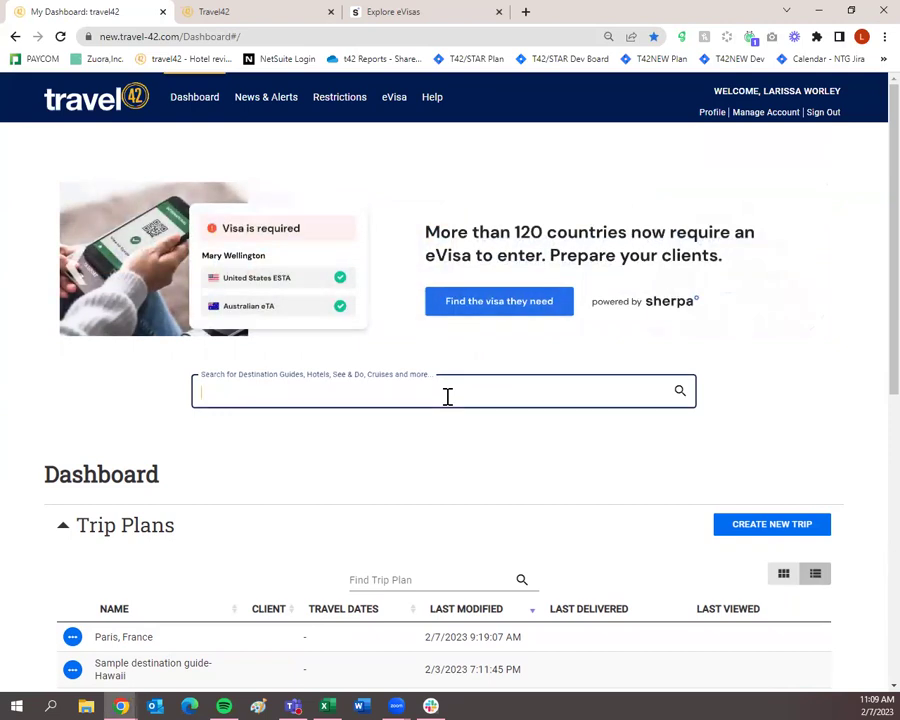
pyautogui.write('jamaica')
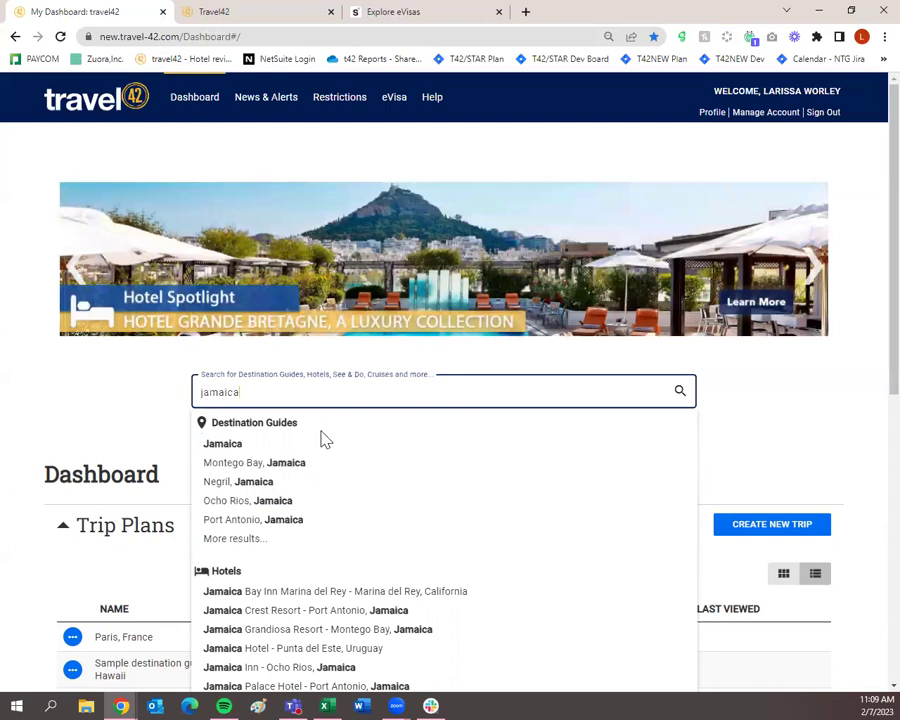
pyautogui.scroll(-2, 321, 440)
pyautogui.scroll(-4, 349, 428)
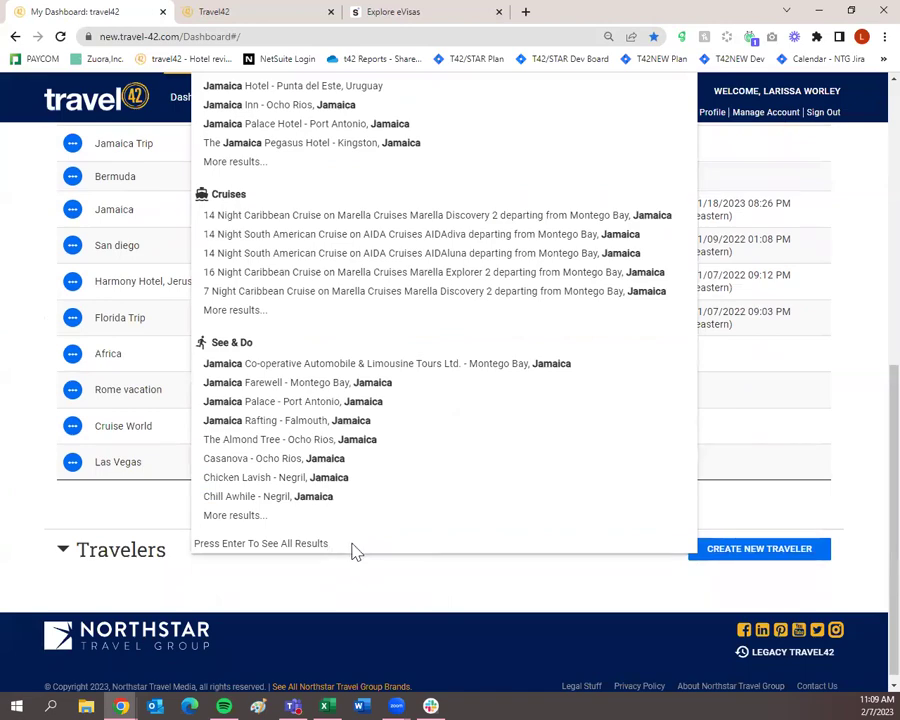
pyautogui.scroll(5, 352, 550)
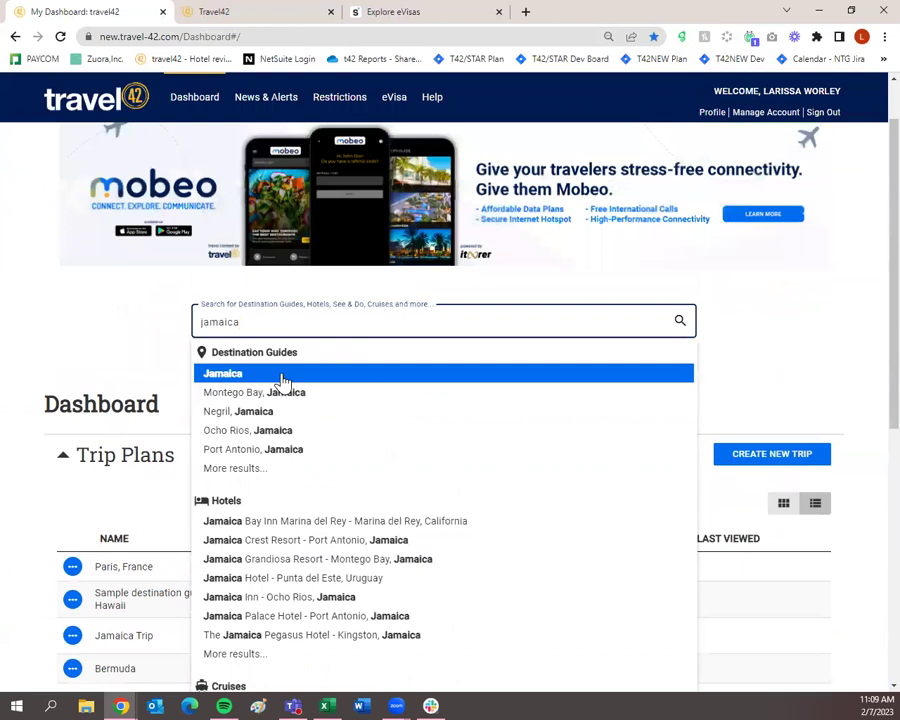
pyautogui.click(283, 382)
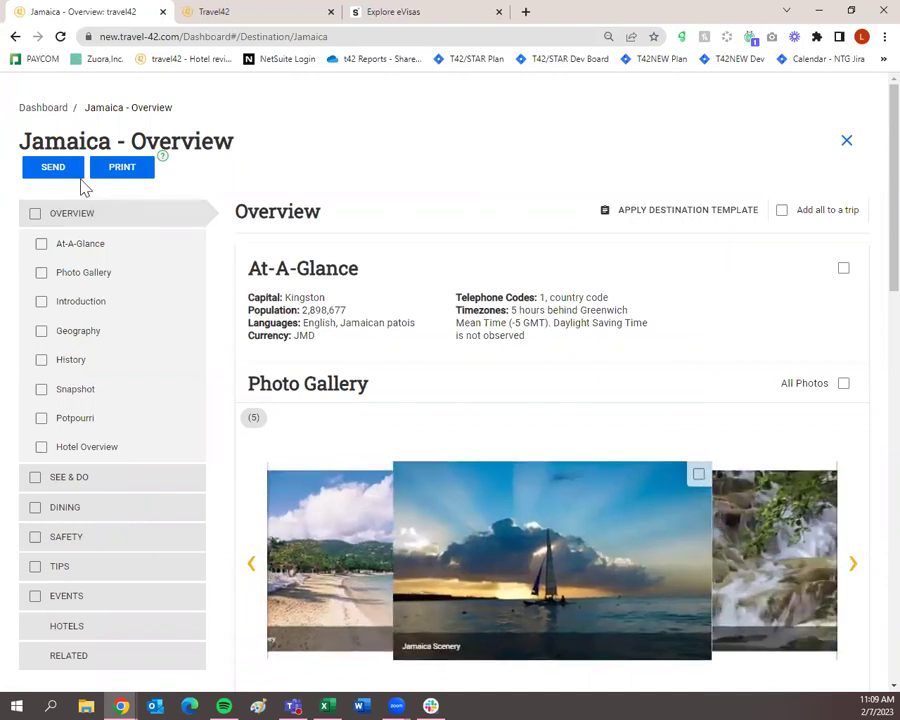
# Step: Start a Quick Send of the Jamaica guide to a client contact, then discard it unsent
pyautogui.click(53, 168)
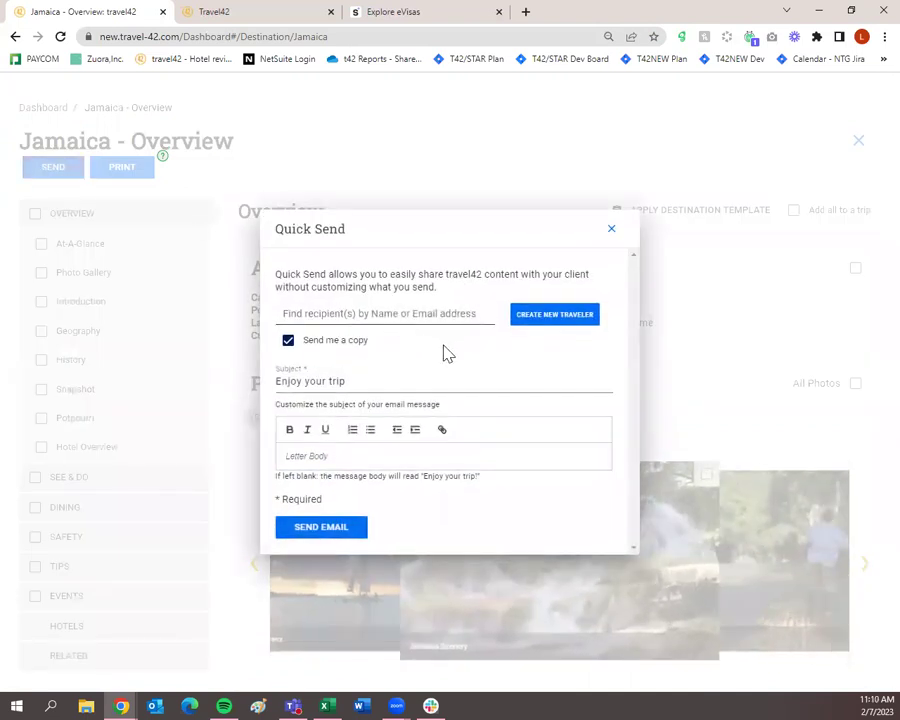
pyautogui.click(431, 317)
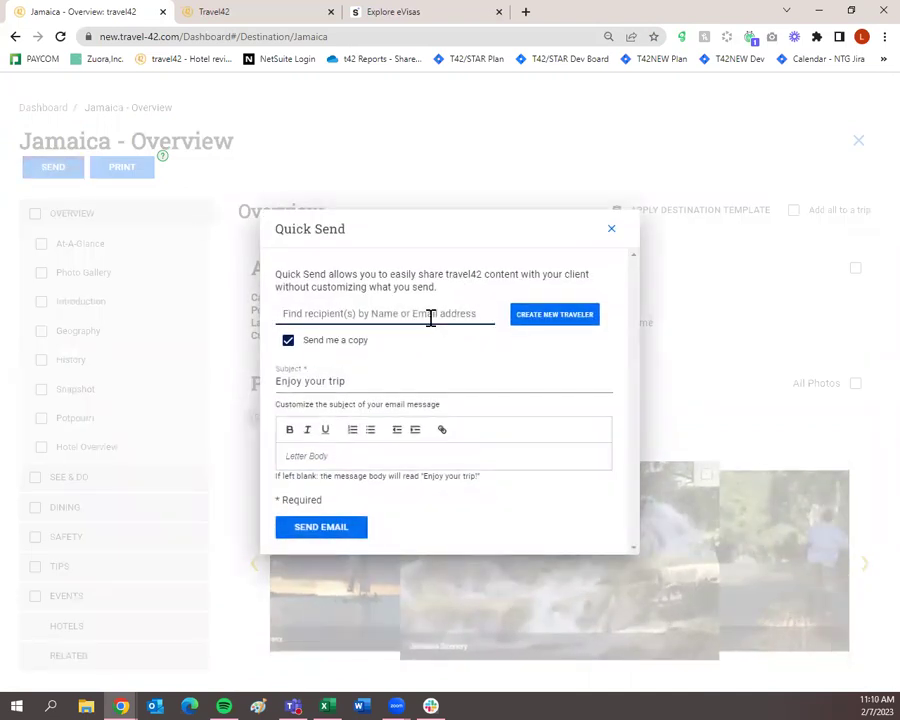
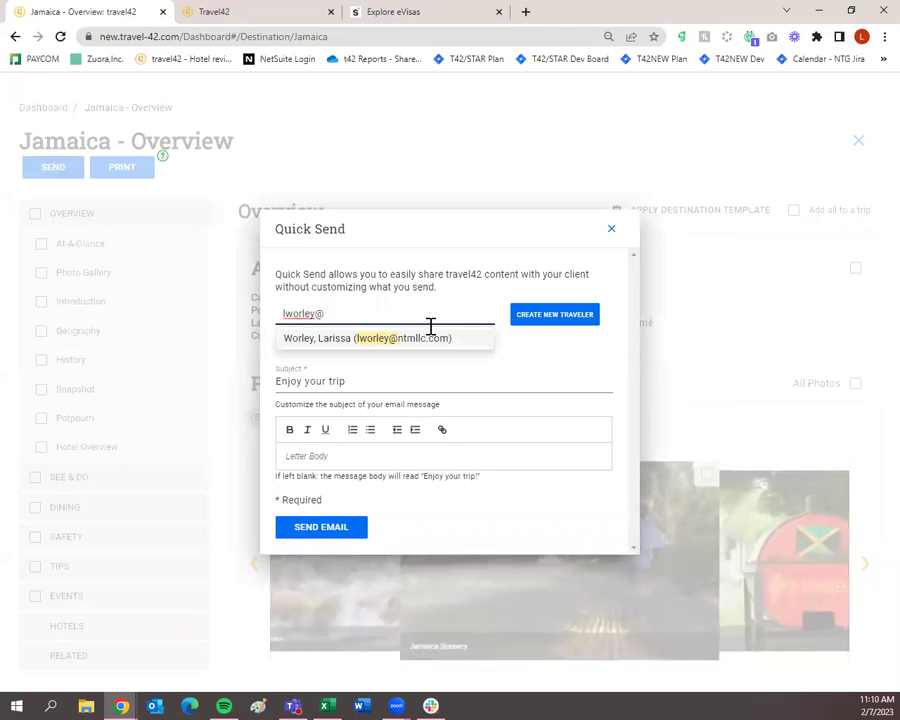
pyautogui.click(427, 339)
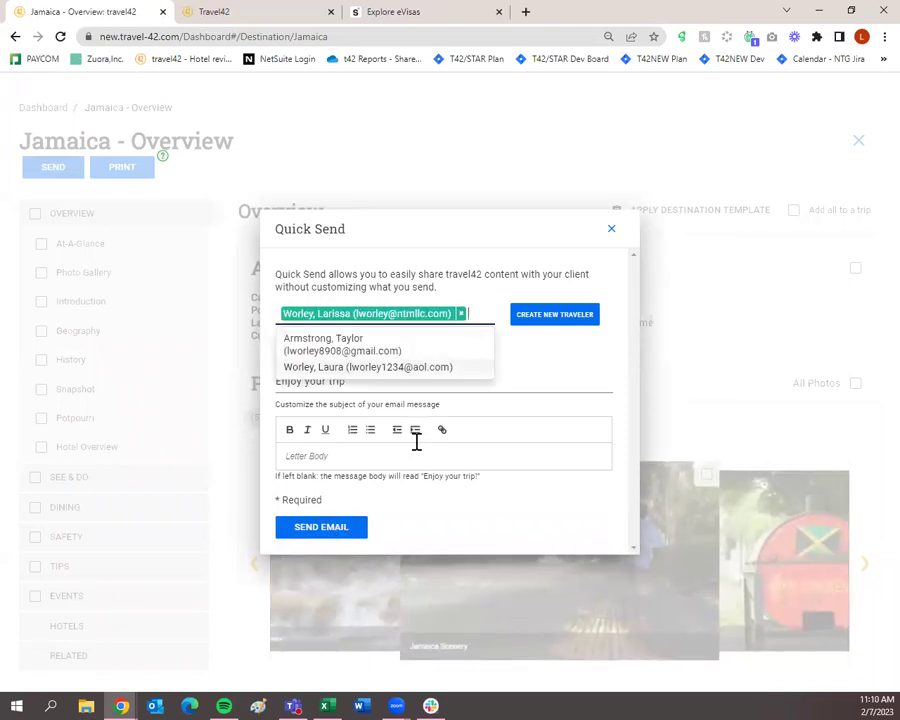
pyautogui.click(558, 378)
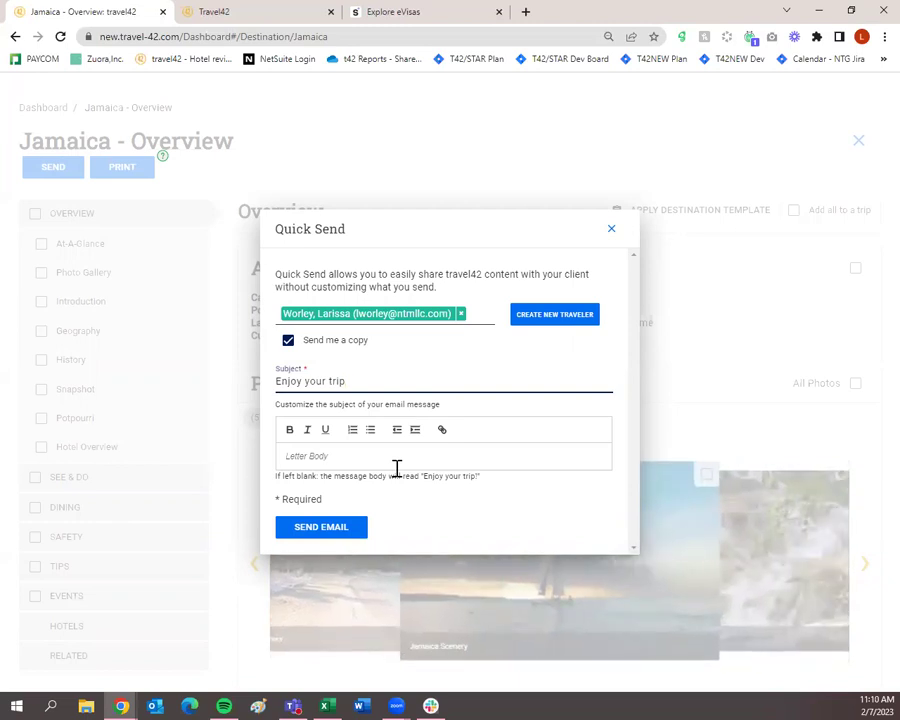
pyautogui.write('.')
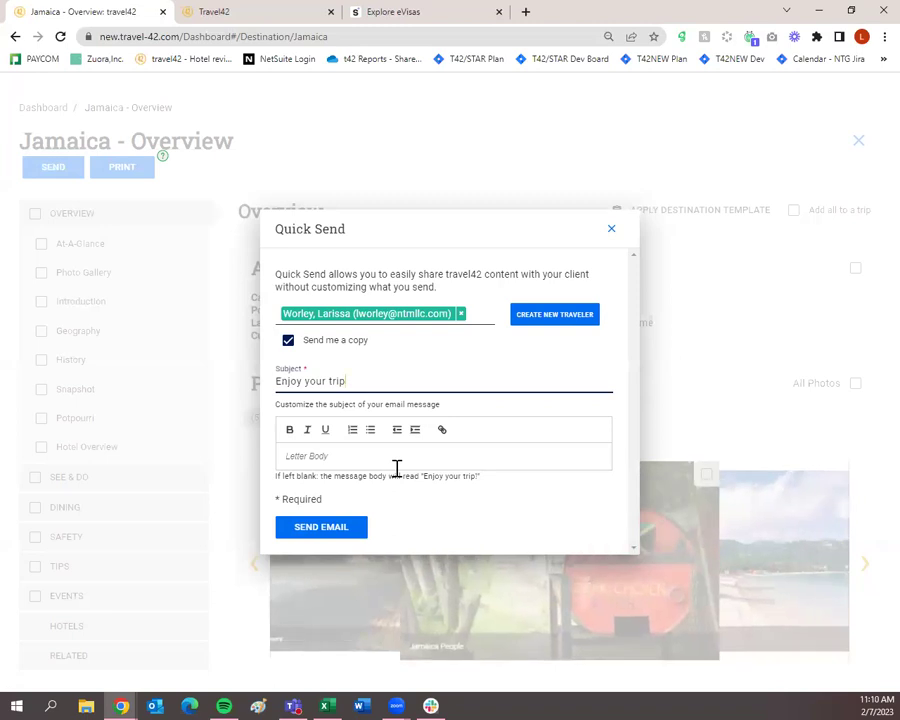
pyautogui.click(608, 229)
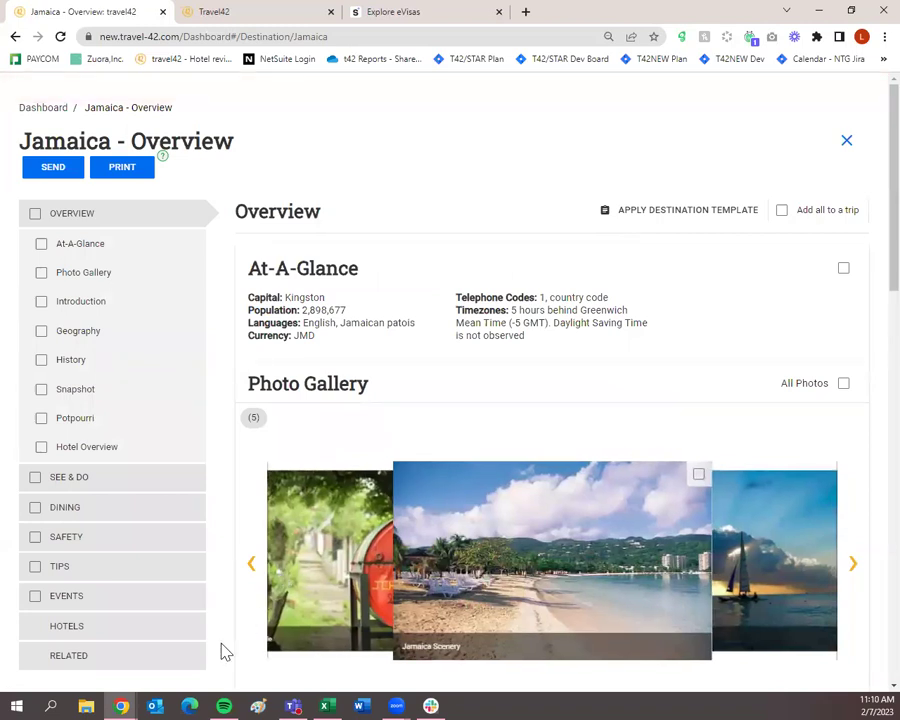
# Step: Go back to the dashboard and run a search for 'jamaica'
pyautogui.click(54, 108)
pyautogui.click(398, 391)
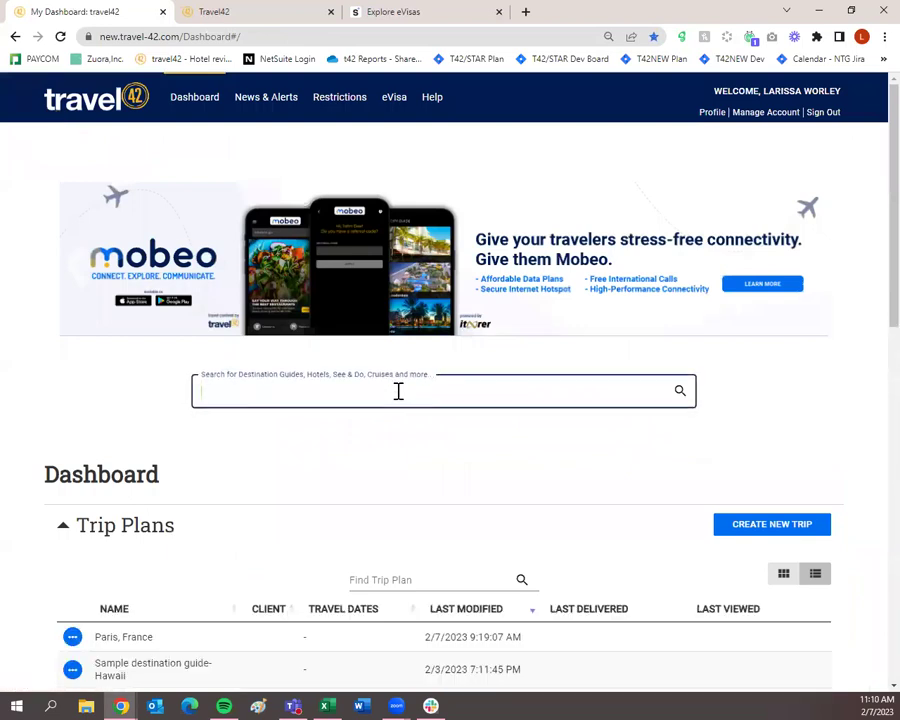
pyautogui.write('jamaica')
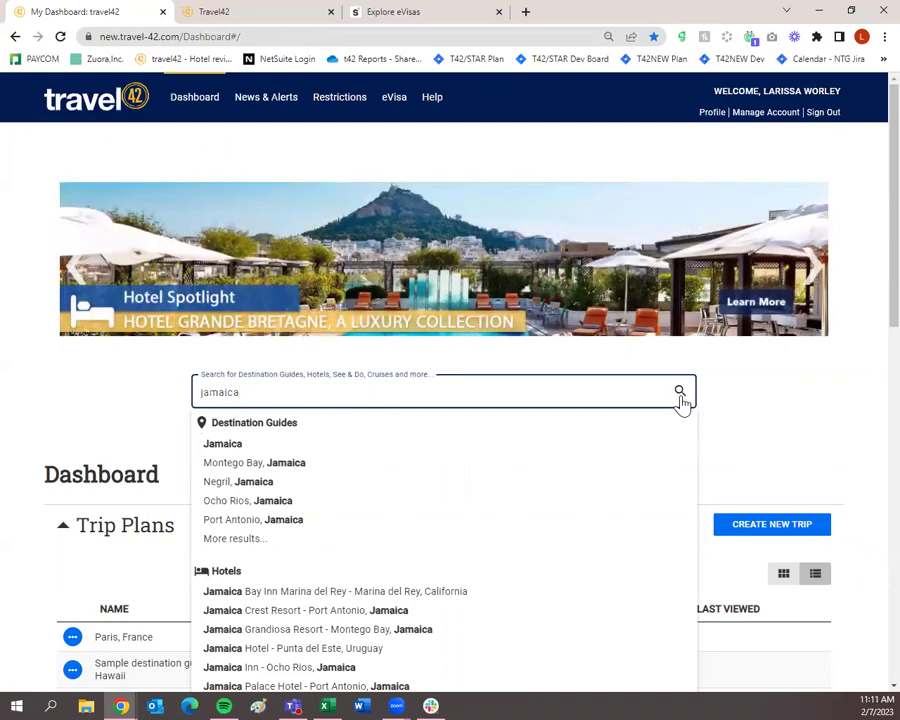
pyautogui.click(680, 392)
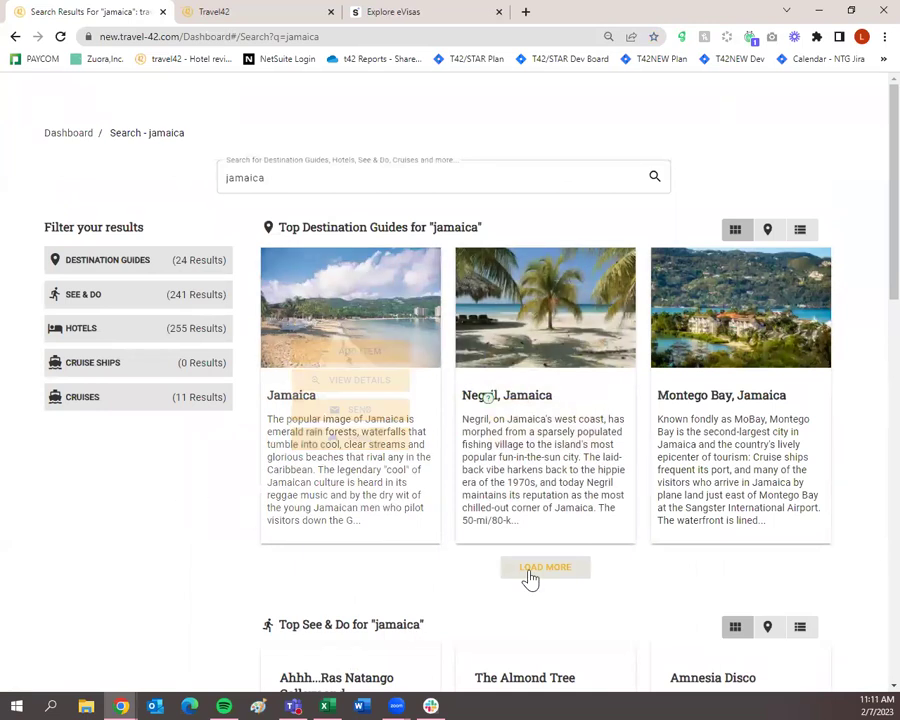
# Step: Filter the jamaica results through Destination Guides and See & Do, ending on Hotels
pyautogui.click(89, 258)
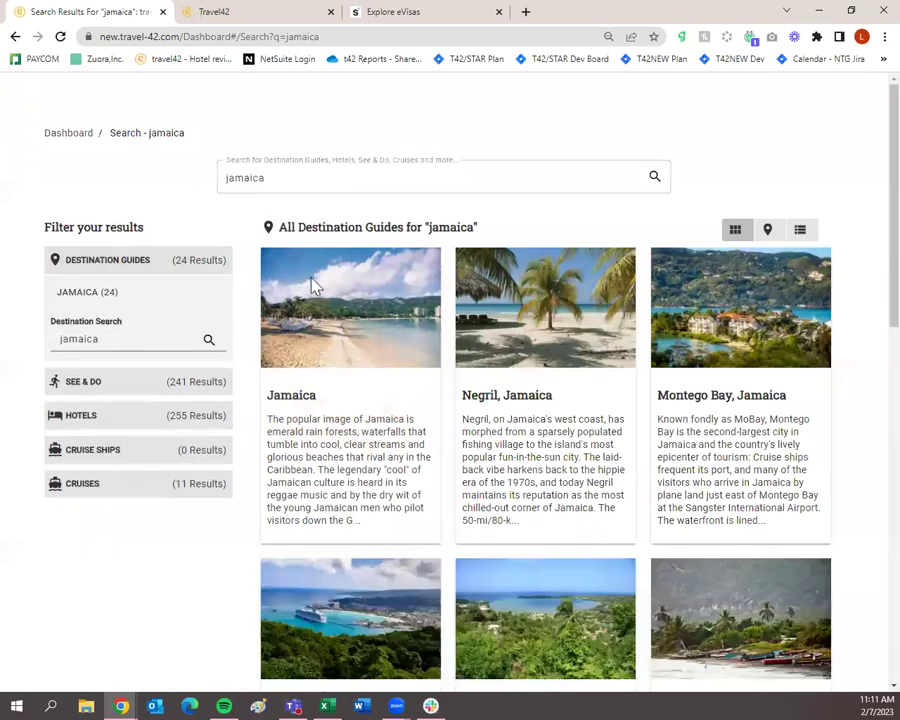
pyautogui.scroll(-12, 767, 425)
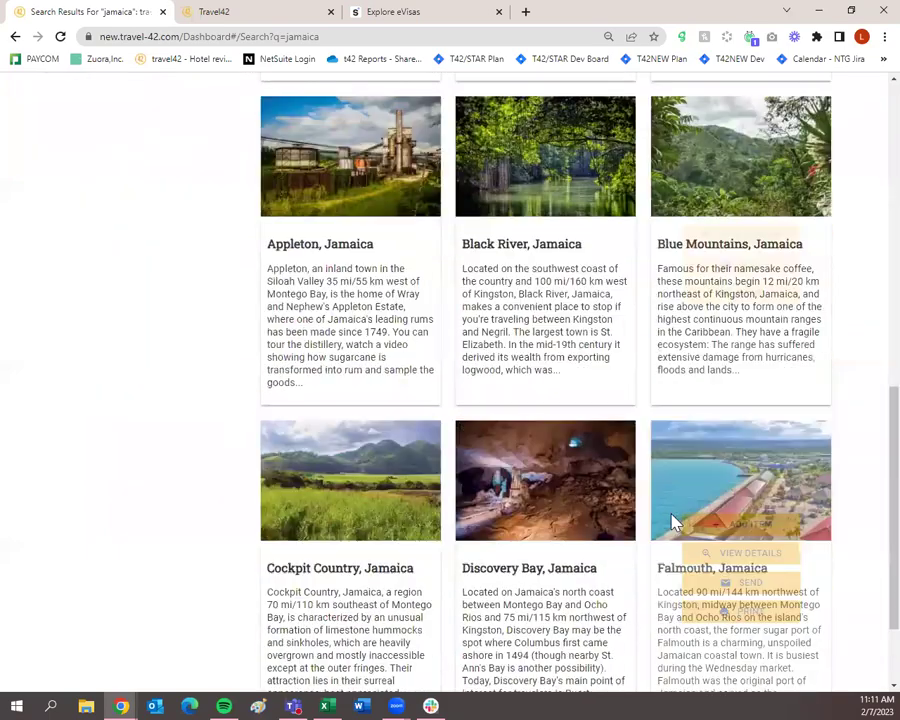
pyautogui.scroll(6, 668, 526)
pyautogui.scroll(4, 670, 530)
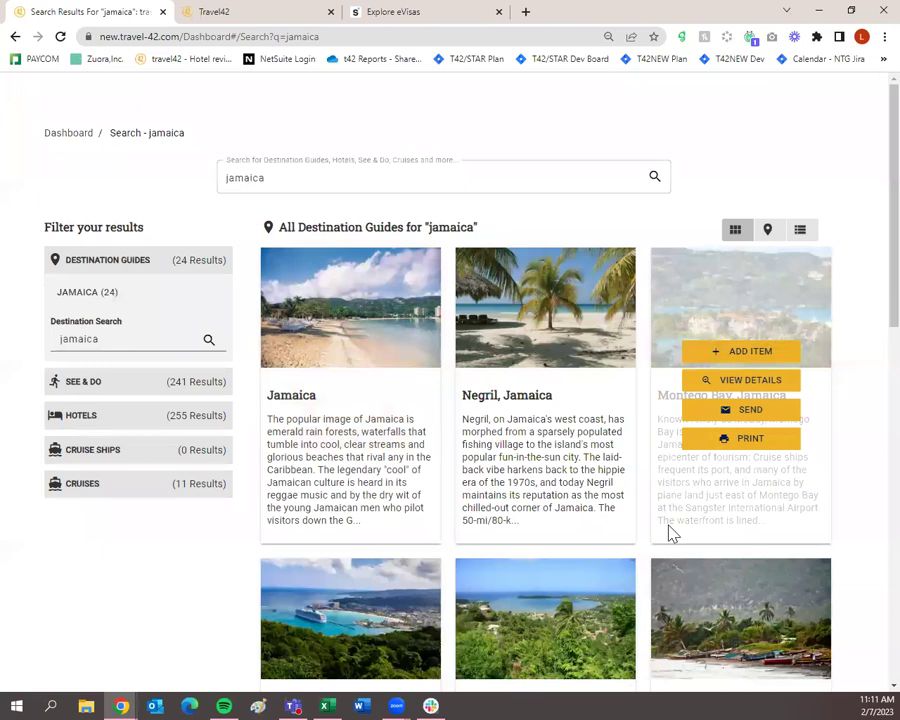
pyautogui.click(120, 388)
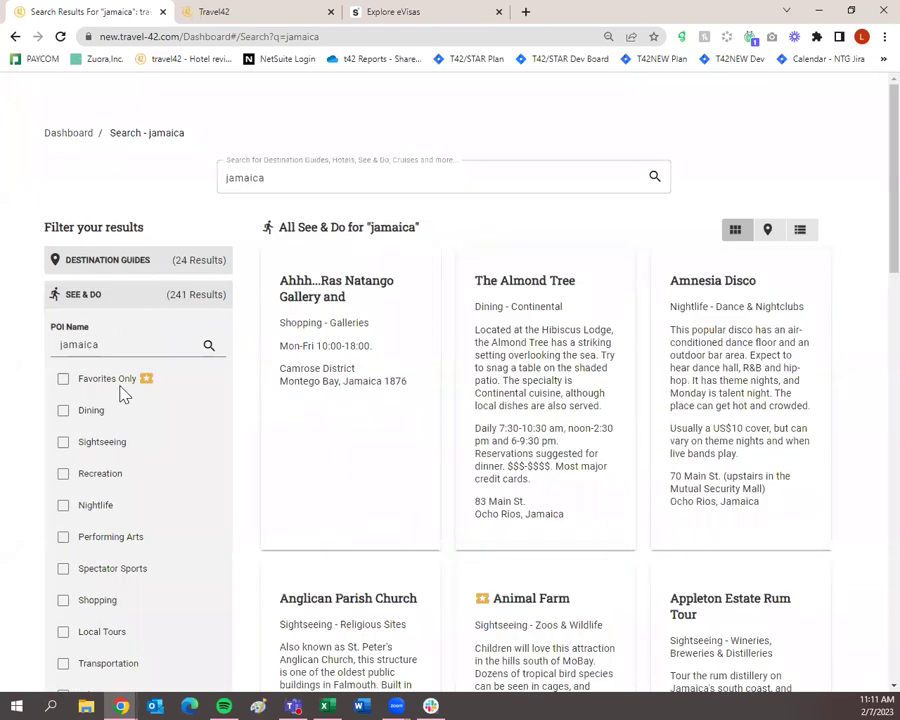
pyautogui.moveTo(492, 508)
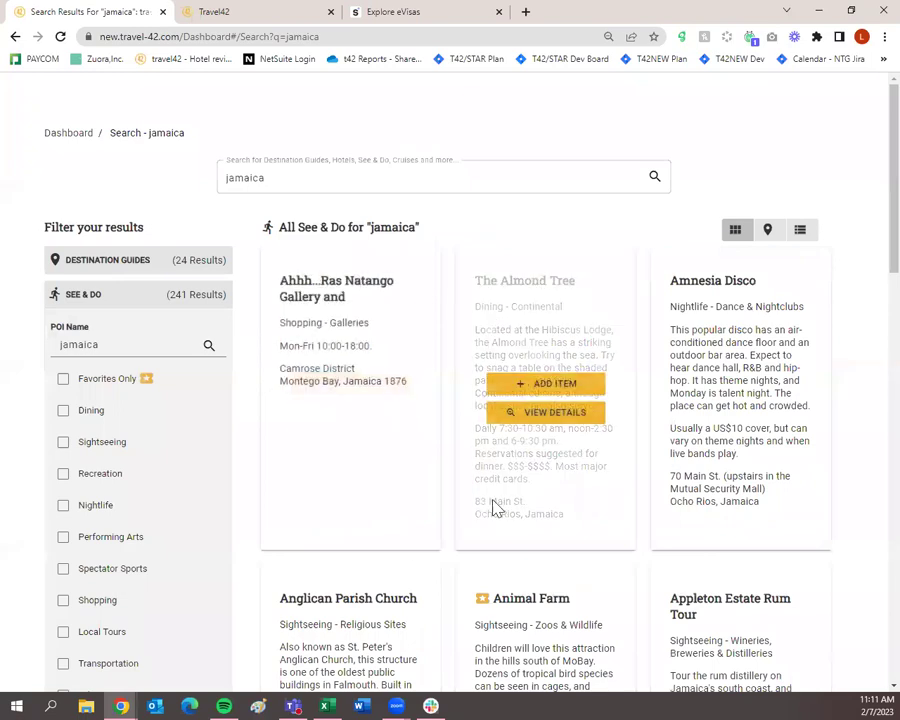
pyautogui.scroll(-3, 171, 542)
pyautogui.click(130, 452)
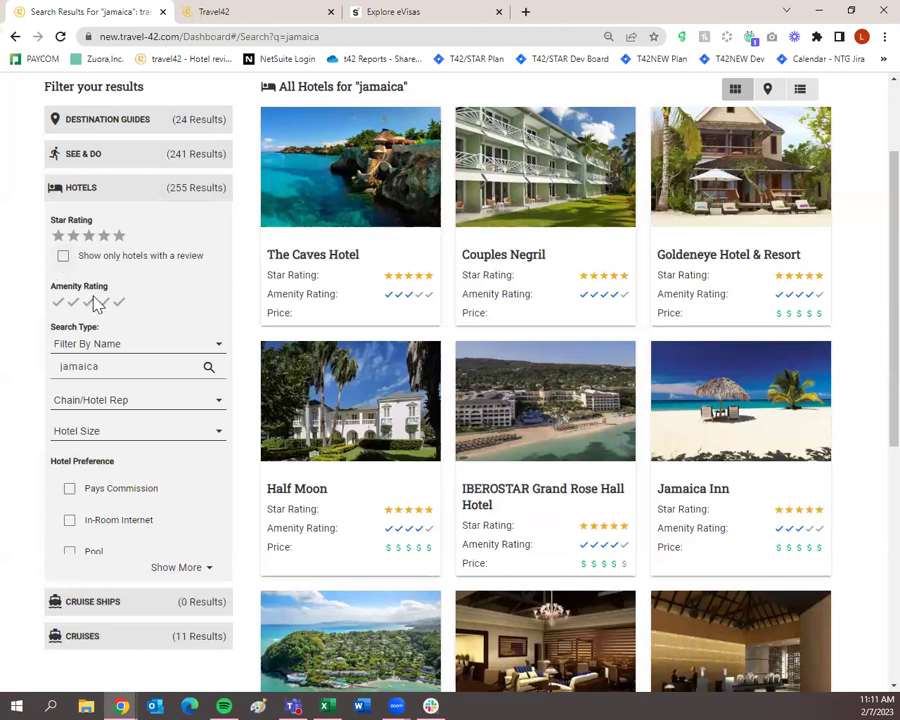
# Step: Keep the hotel Search Type as Filter By Name and expand all Hotel Preference options
pyautogui.click(129, 346)
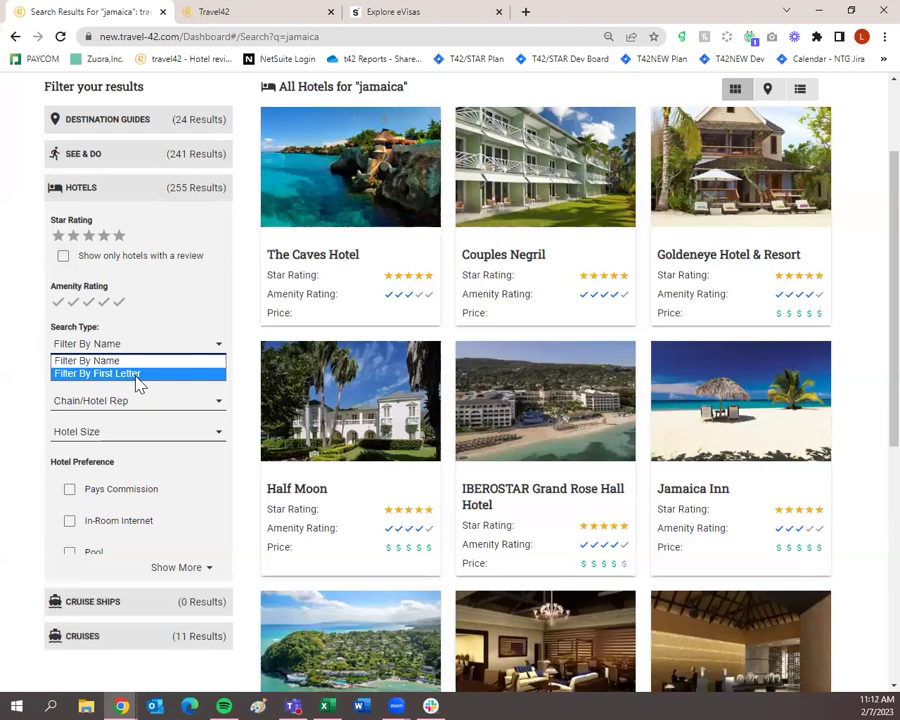
pyautogui.click(130, 360)
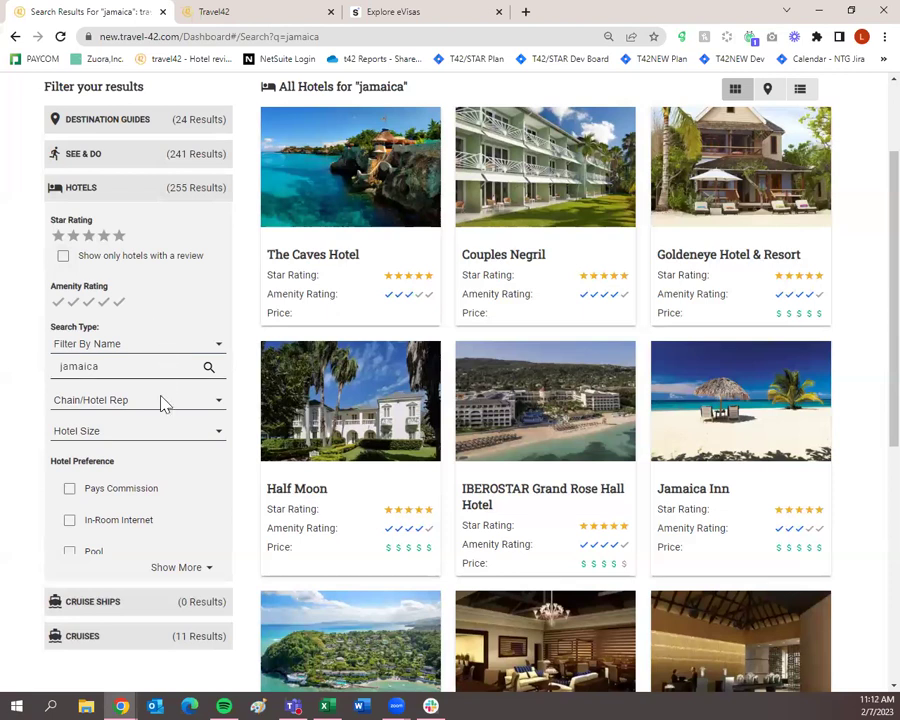
pyautogui.scroll(-1, 170, 415)
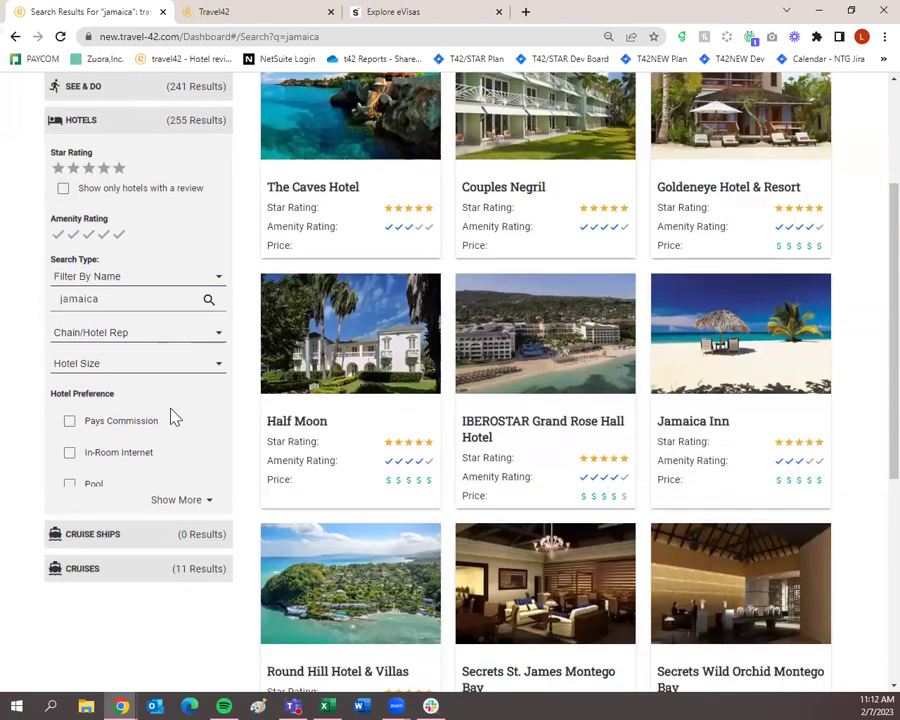
pyautogui.click(191, 499)
pyautogui.scroll(-4, 155, 522)
pyautogui.scroll(-8, 150, 518)
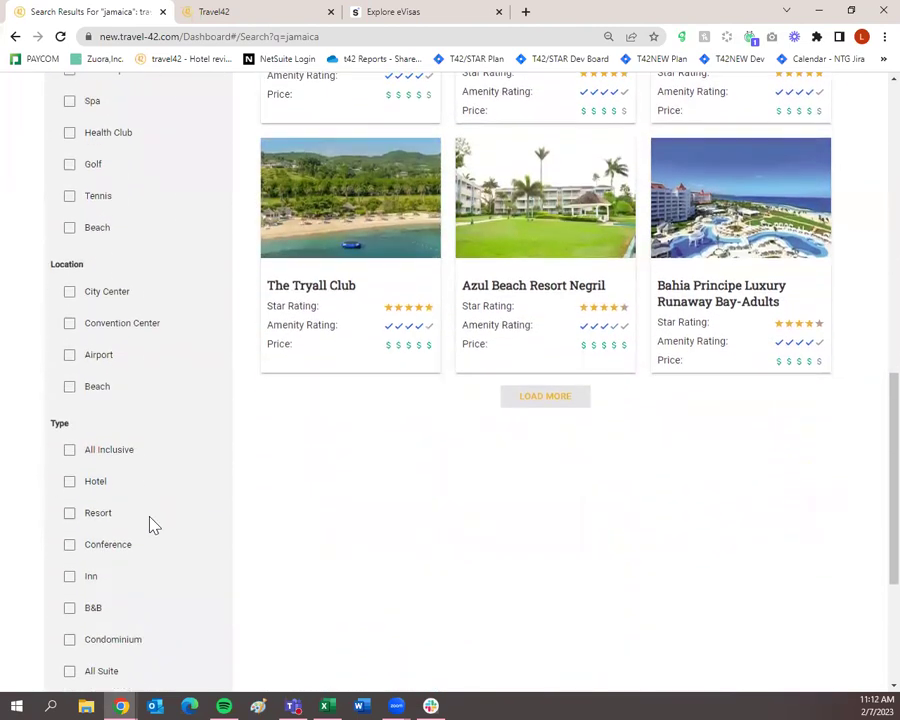
pyautogui.scroll(15, 160, 530)
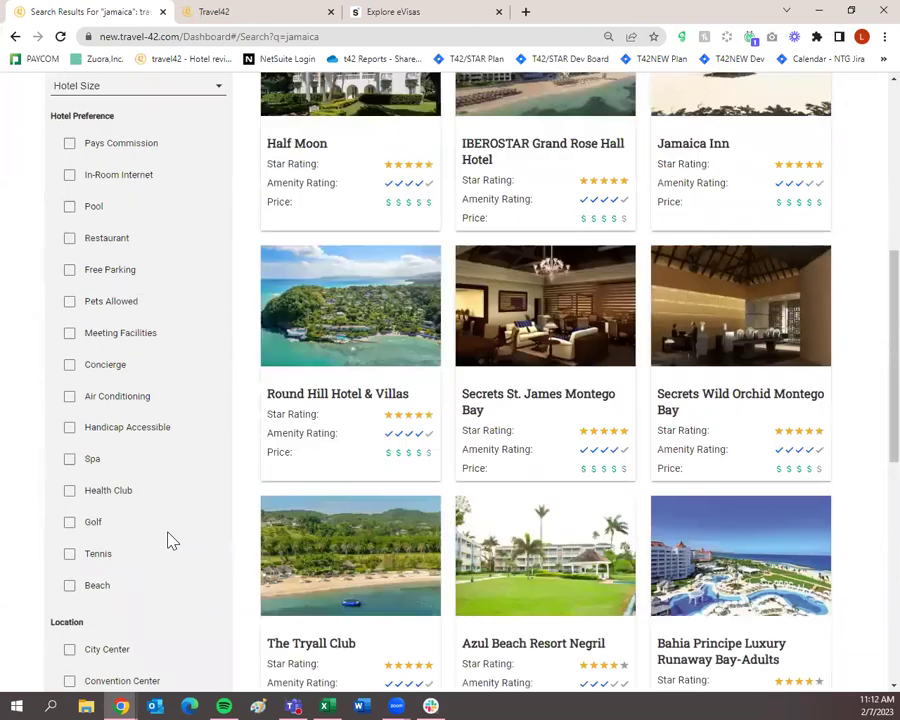
pyautogui.scroll(3, 172, 540)
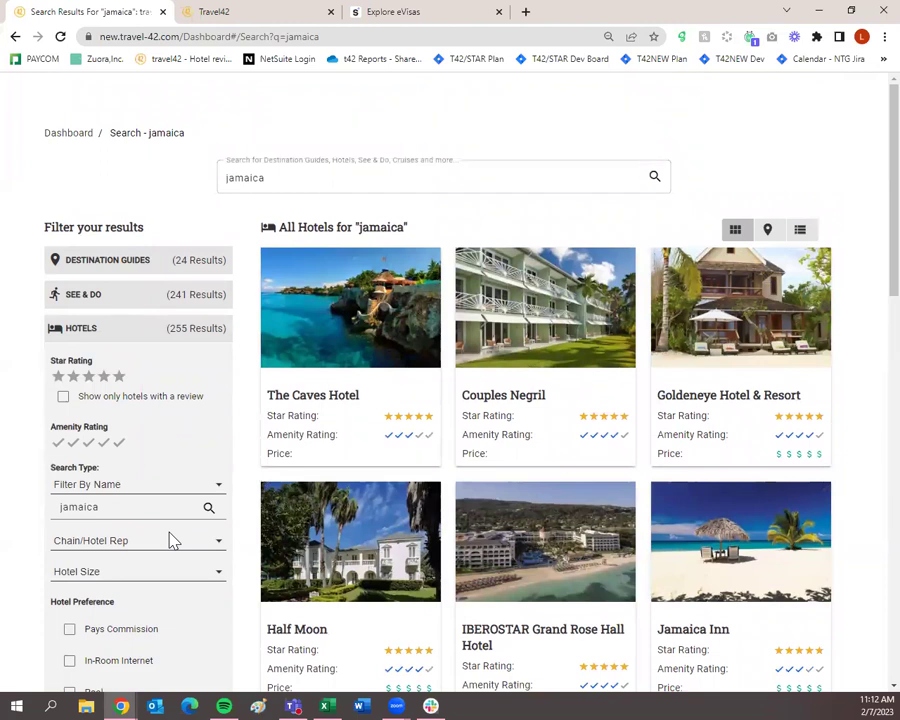
pyautogui.moveTo(327, 386)
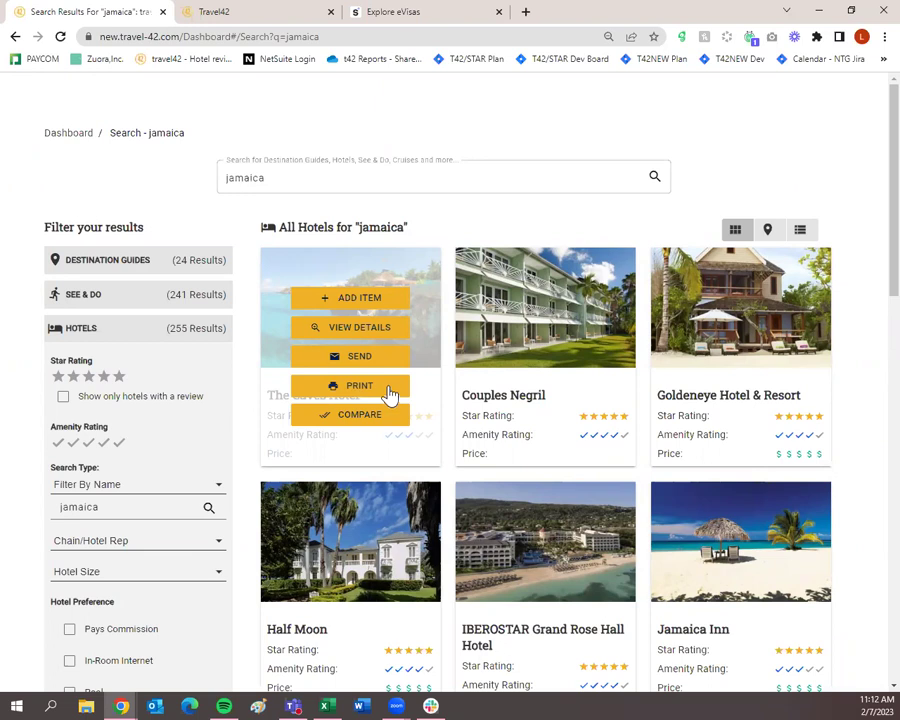
# Step: Open The Caves Hotel's details and mark its Basic Info for adding to a trip plan
pyautogui.click(390, 340)
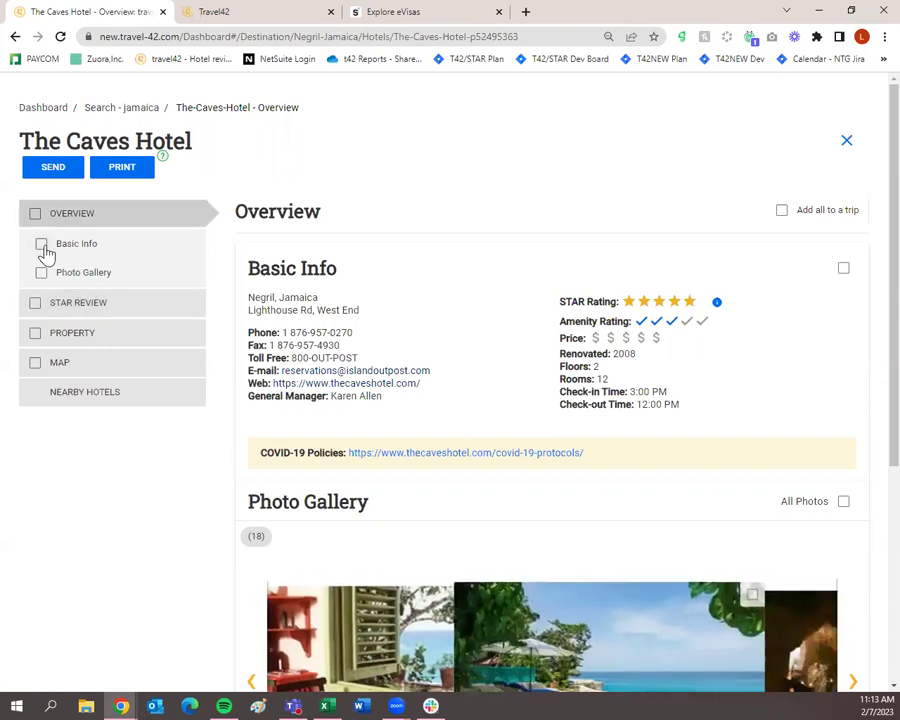
pyautogui.click(43, 249)
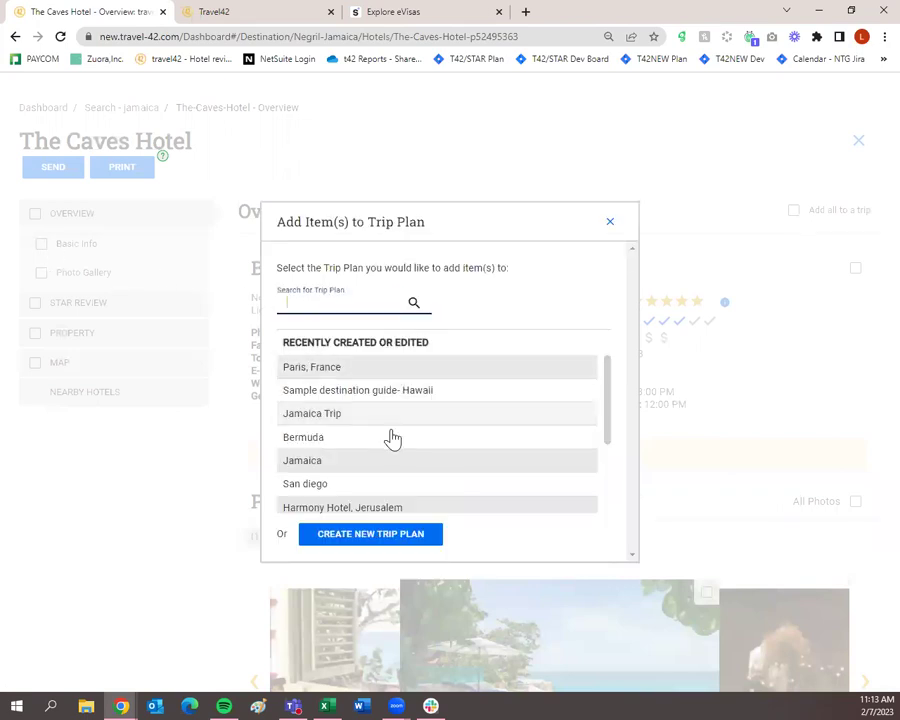
pyautogui.scroll(-2, 392, 460)
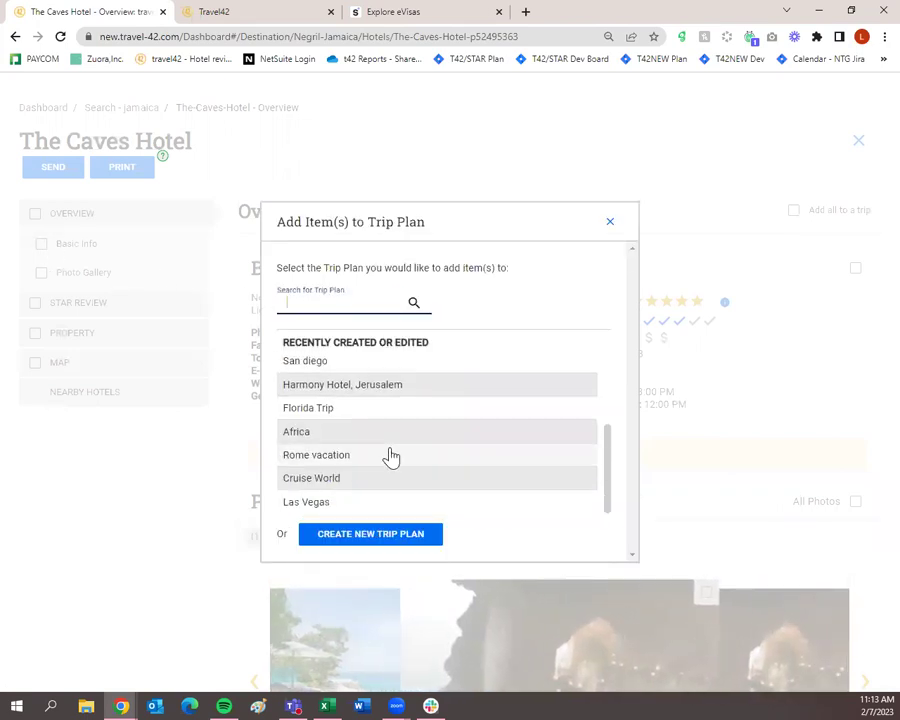
pyautogui.scroll(1, 388, 430)
pyautogui.scroll(1, 388, 430)
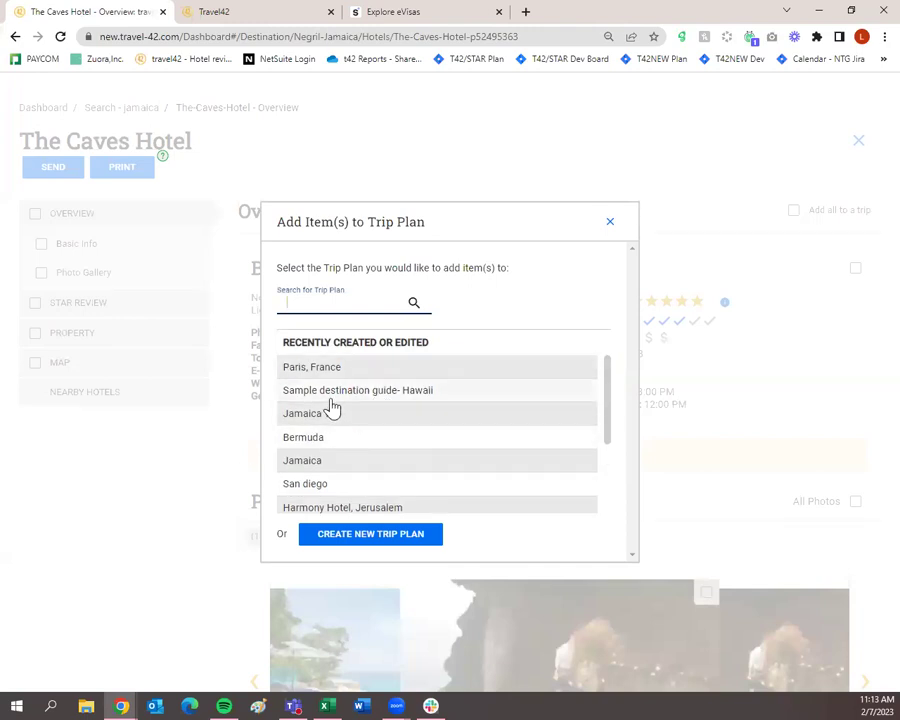
# Step: Create a new trip plan named 'Jamaica Trip' with its default layout options
pyautogui.click(399, 545)
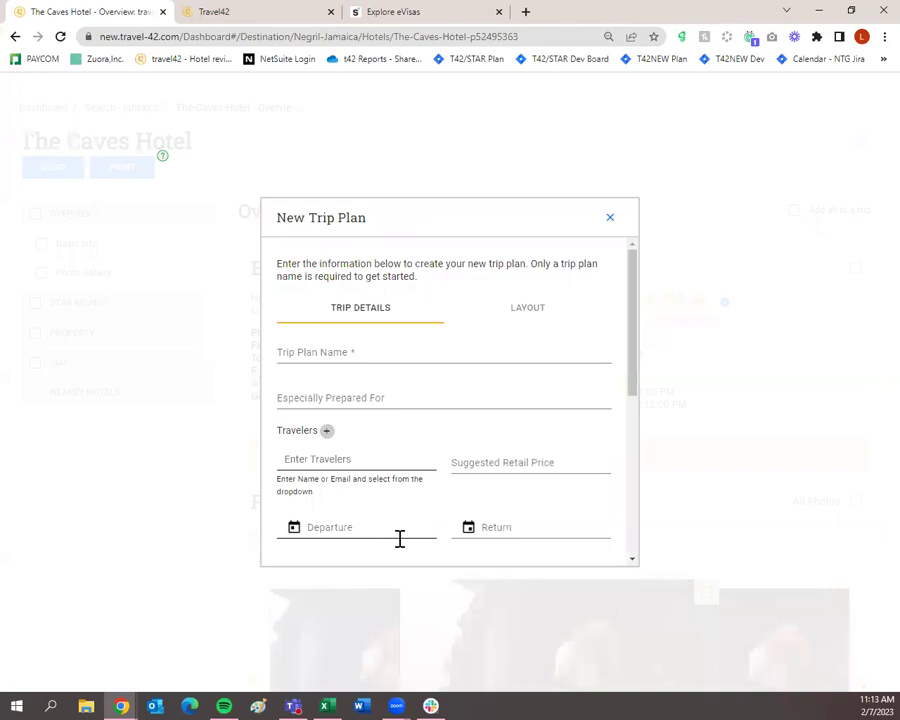
pyautogui.click(388, 351)
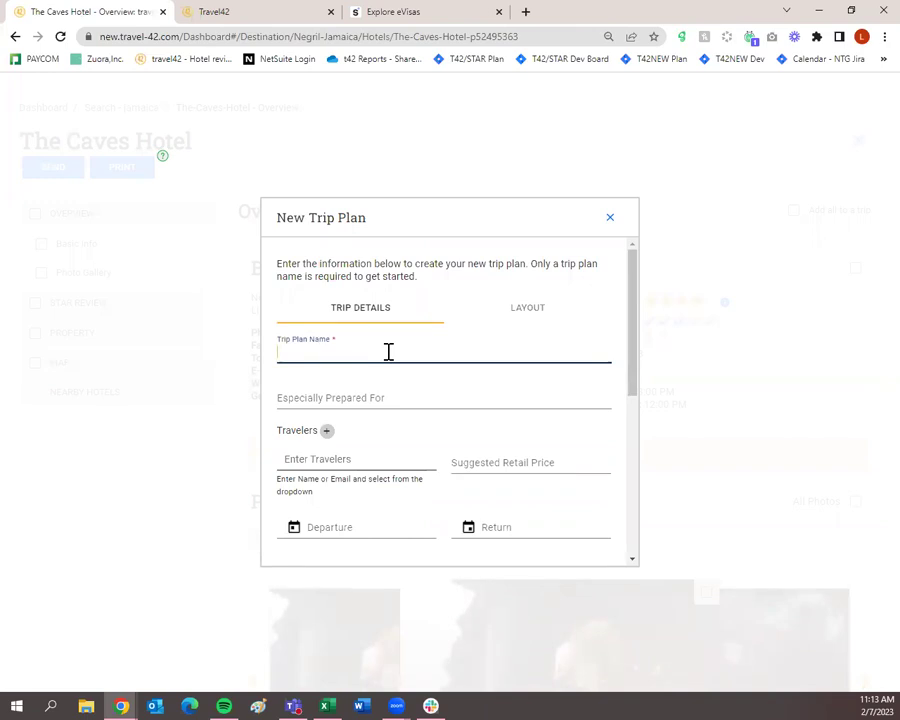
pyautogui.write('J')
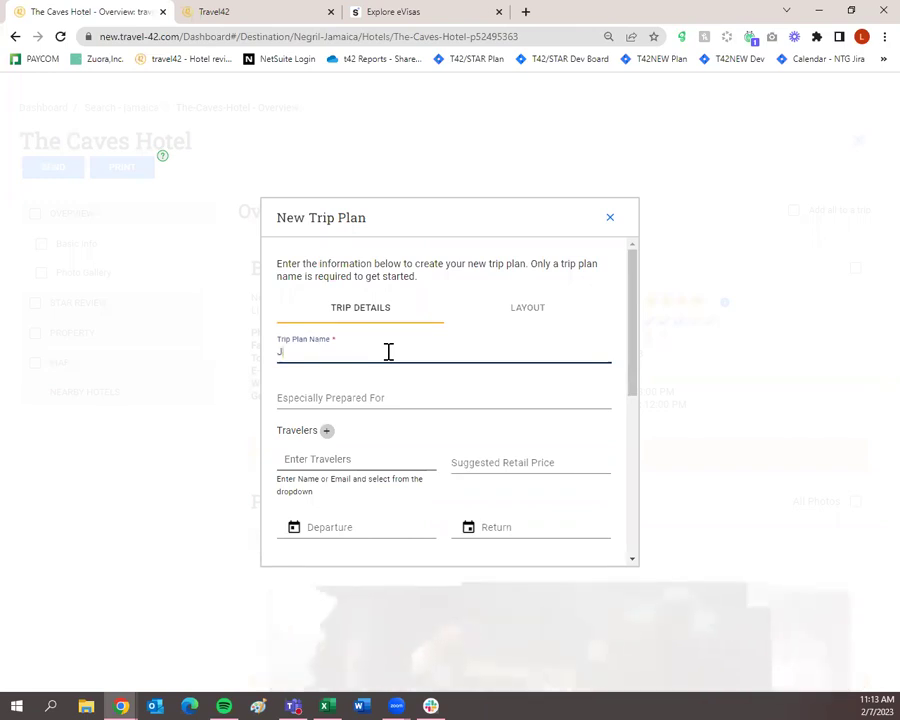
pyautogui.write('amaica Trip')
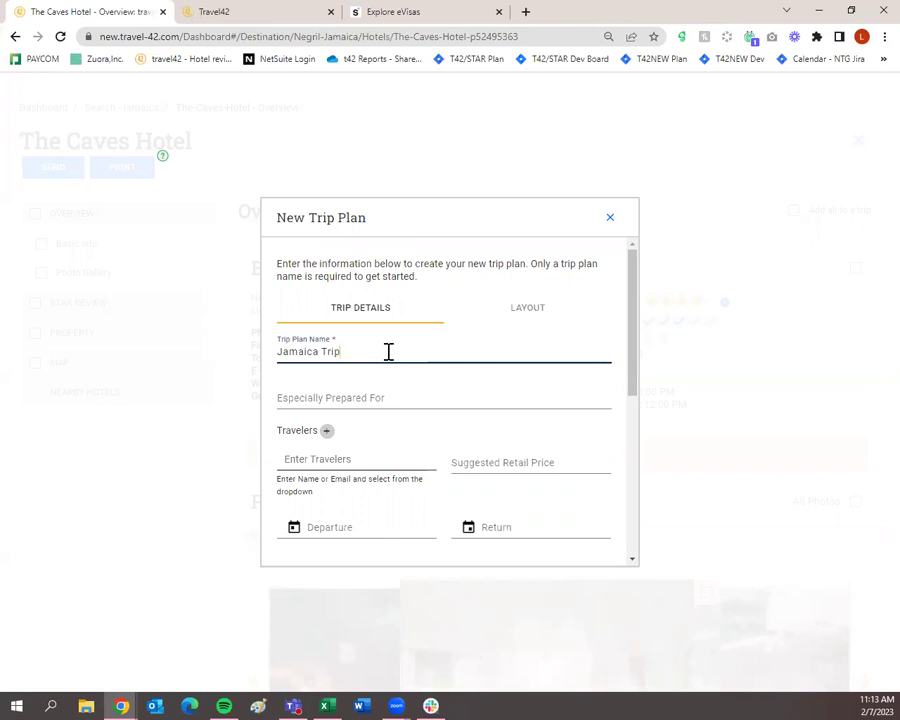
pyautogui.scroll(-5, 442, 352)
pyautogui.click(365, 538)
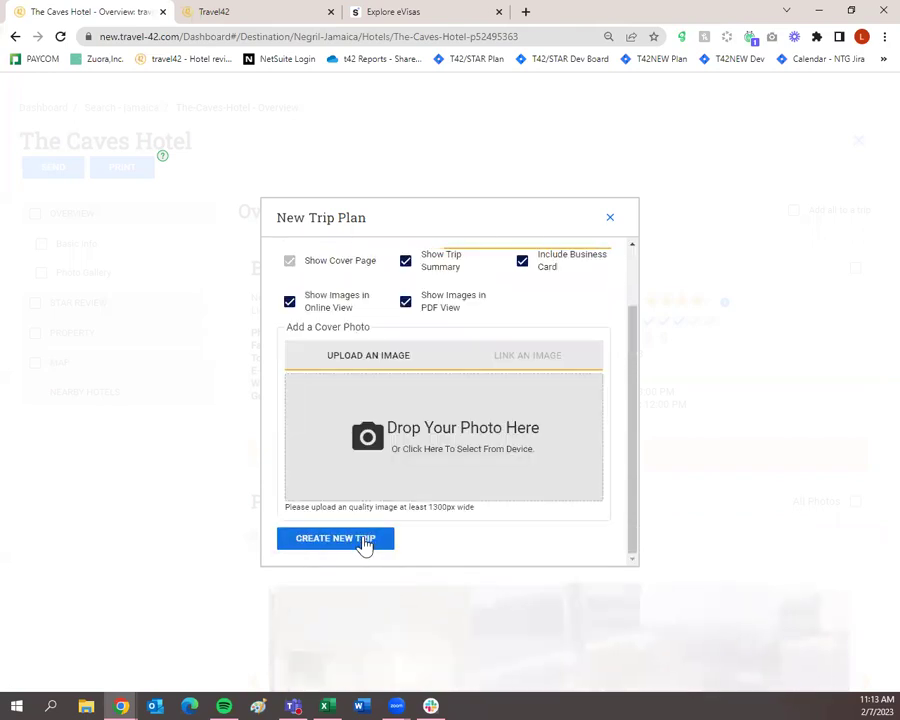
pyautogui.scroll(5, 370, 530)
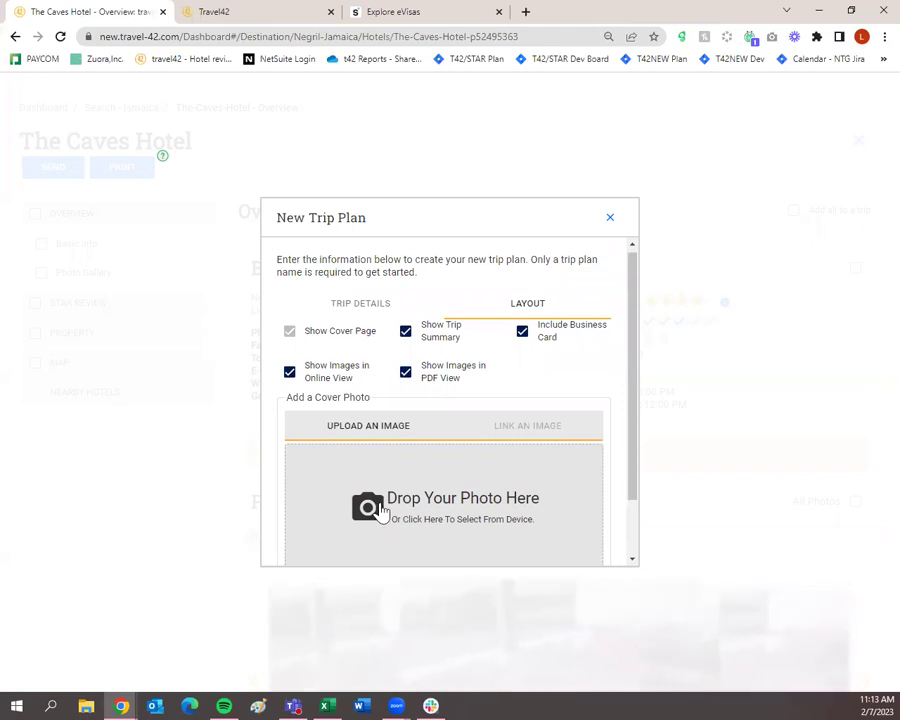
pyautogui.scroll(-2, 381, 510)
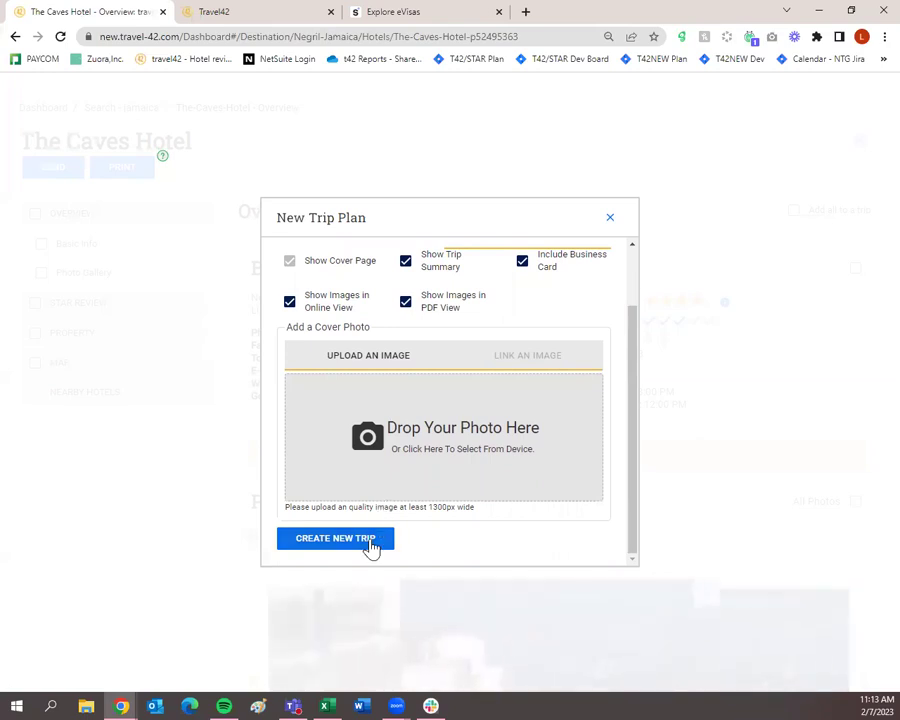
pyautogui.click(371, 543)
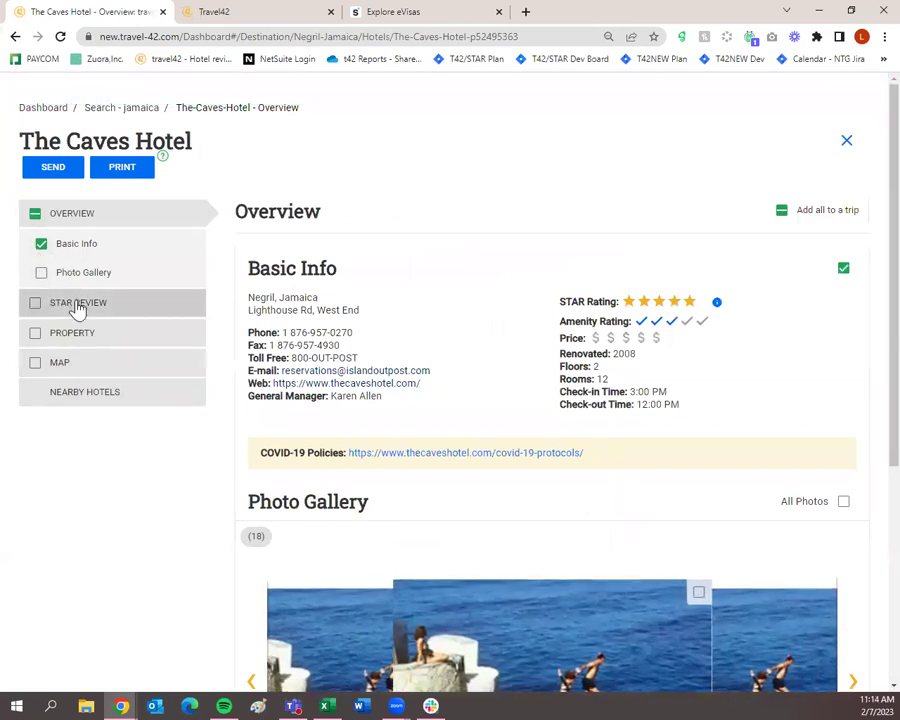
# Step: Select The Caves Hotel's STAR Review section and deselect Basic Info
pyautogui.click(35, 304)
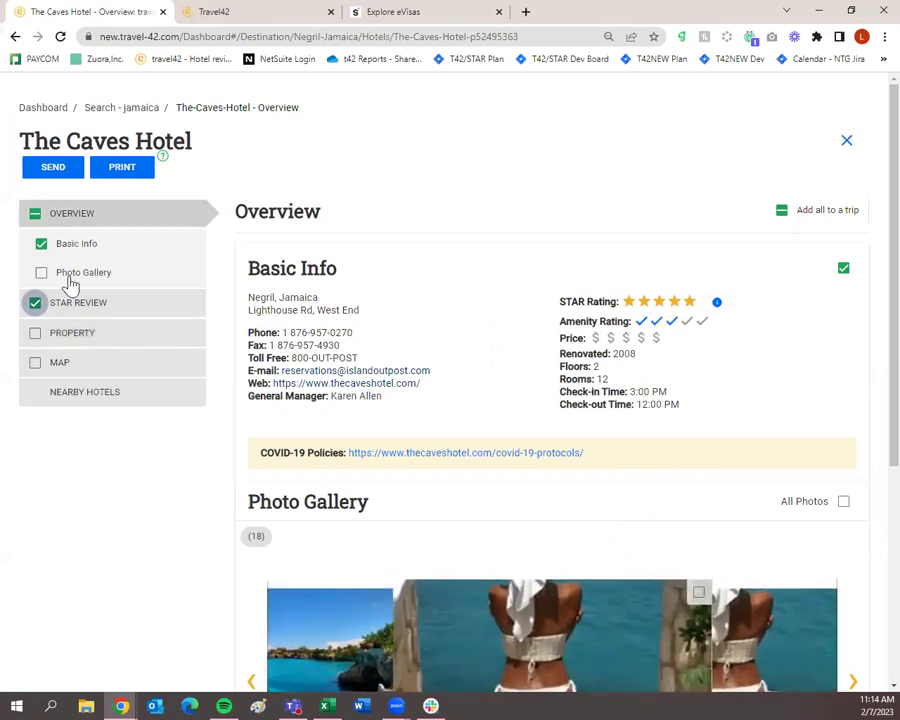
pyautogui.click(40, 246)
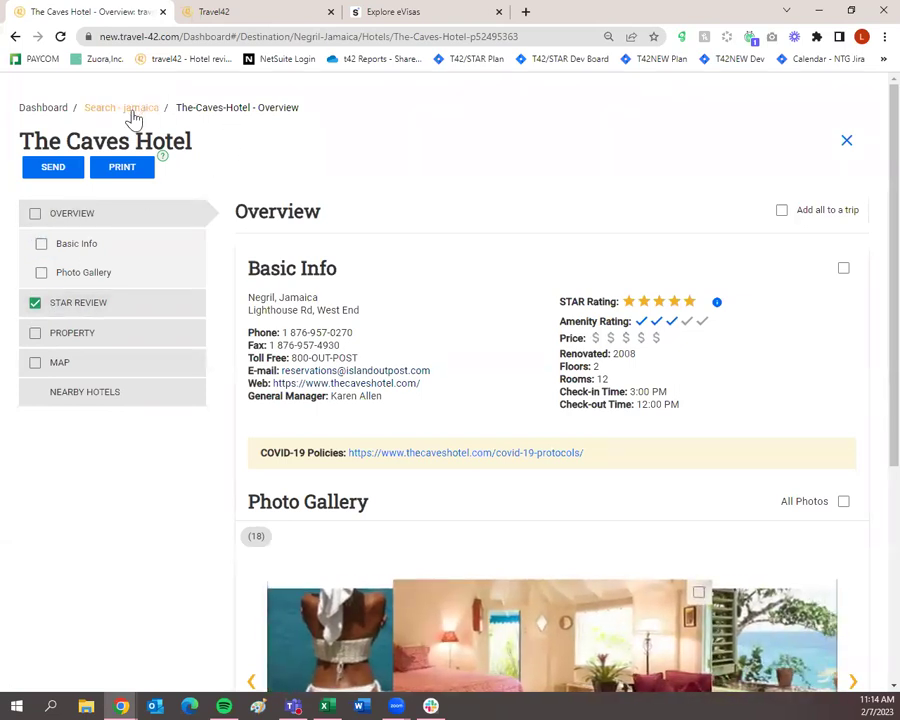
# Step: Return to the jamaica search results and open the Jamaica destination guide
pyautogui.click(135, 108)
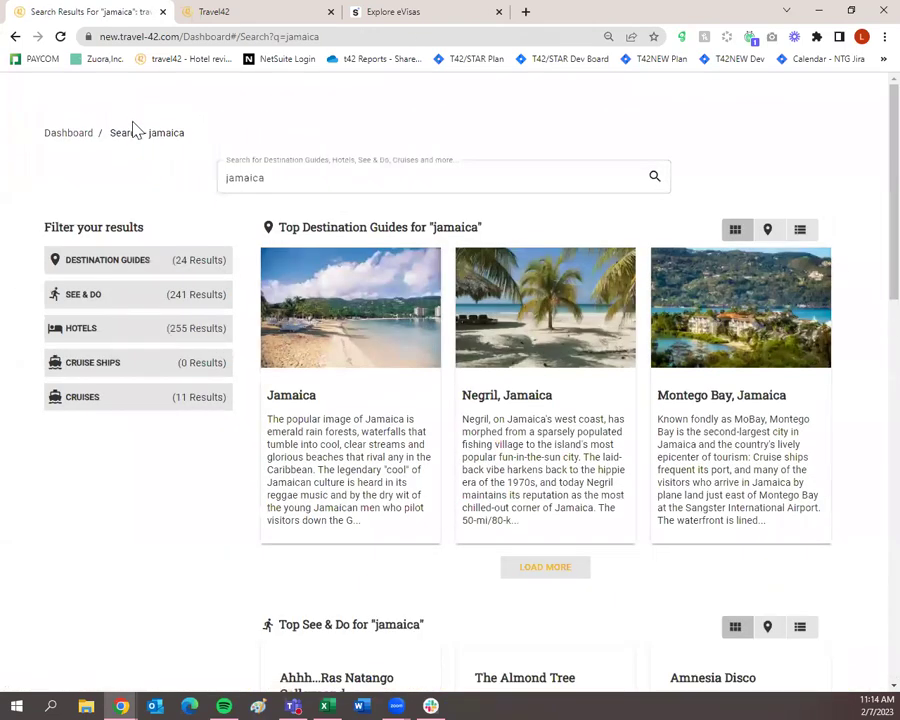
pyautogui.moveTo(312, 374)
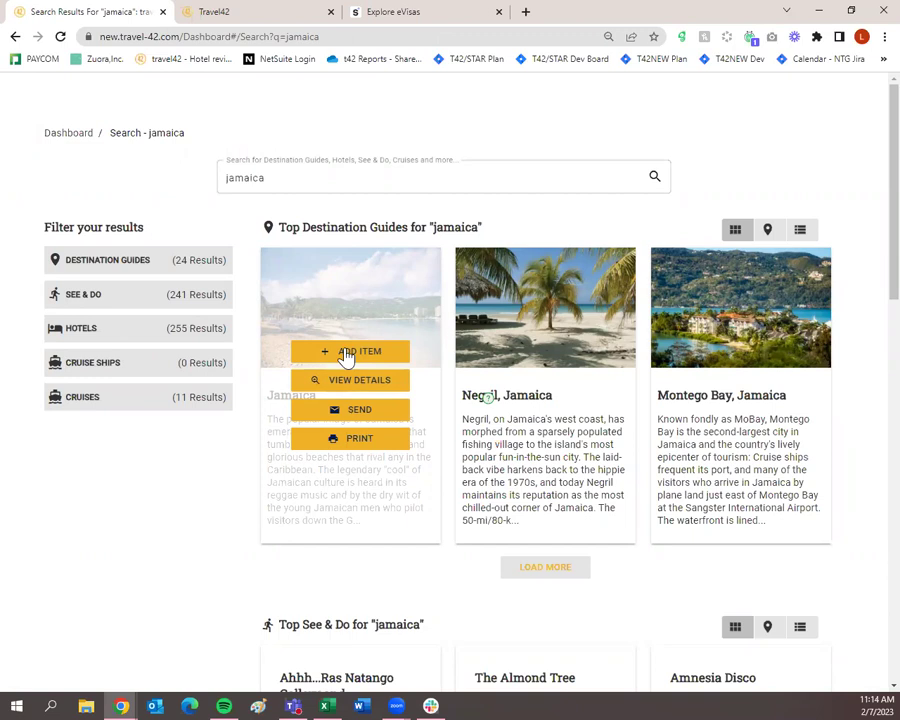
pyautogui.click(367, 381)
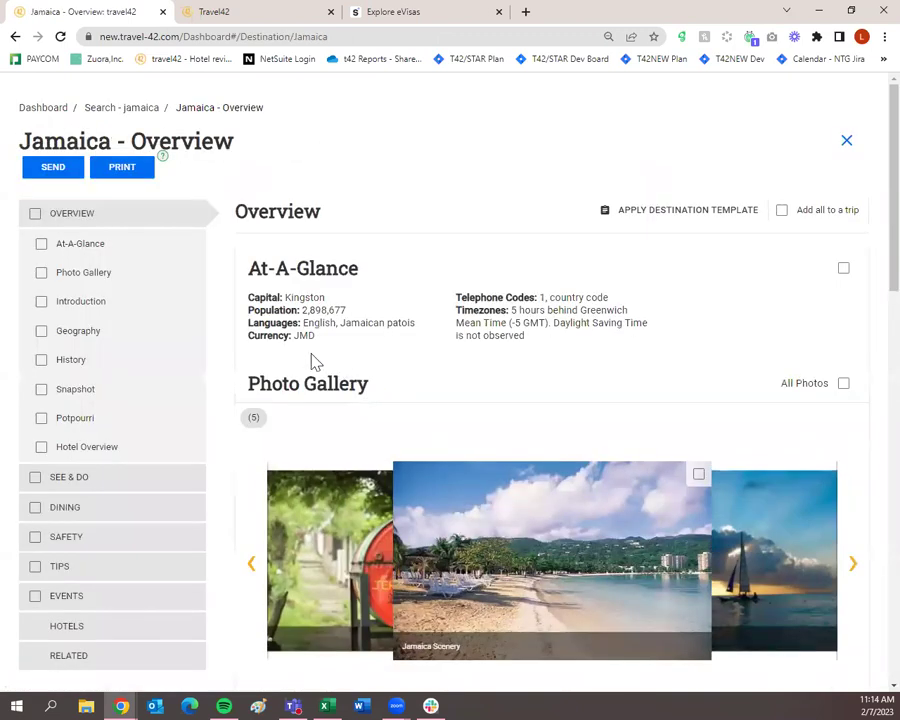
# Step: Mark the At-A-Glance, Photo Gallery, Introduction, Geography, History and Snapshot sections
pyautogui.click(41, 244)
pyautogui.click(41, 272)
pyautogui.click(41, 302)
pyautogui.click(41, 331)
pyautogui.click(41, 360)
pyautogui.click(41, 390)
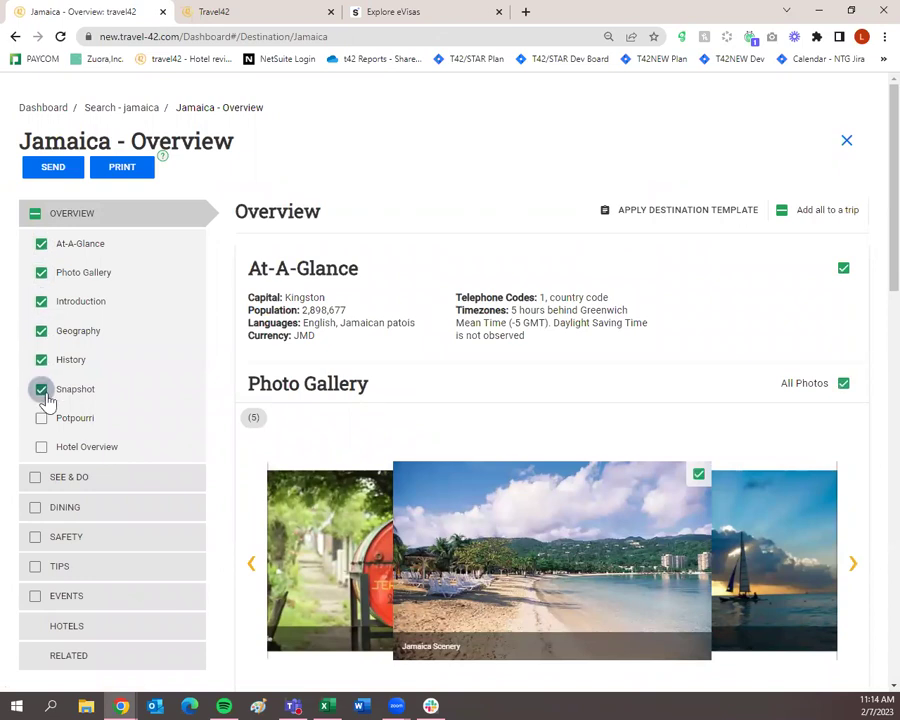
pyautogui.scroll(-1, 45, 410)
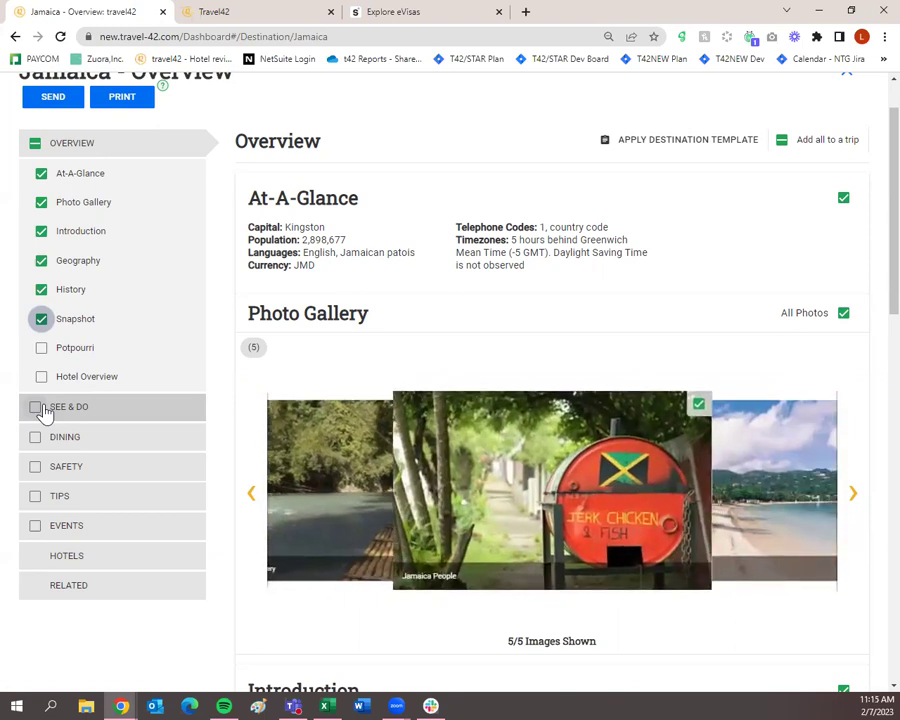
pyautogui.scroll(2, 30, 410)
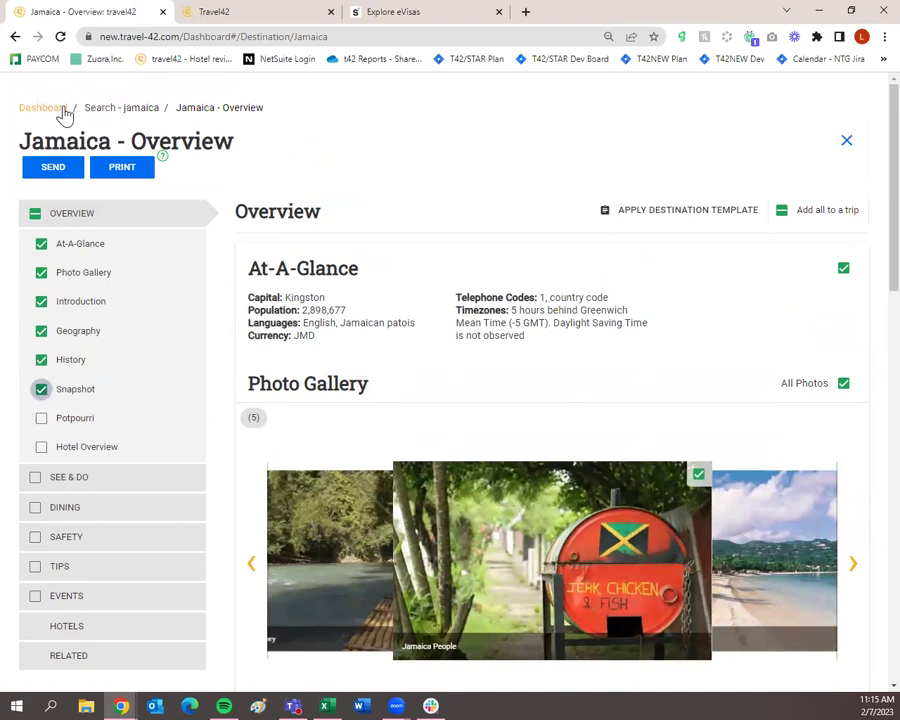
# Step: From the dashboard, open the latest Jamaica Trip plan holding The Caves Hotel
pyautogui.click(62, 108)
pyautogui.scroll(-2, 303, 430)
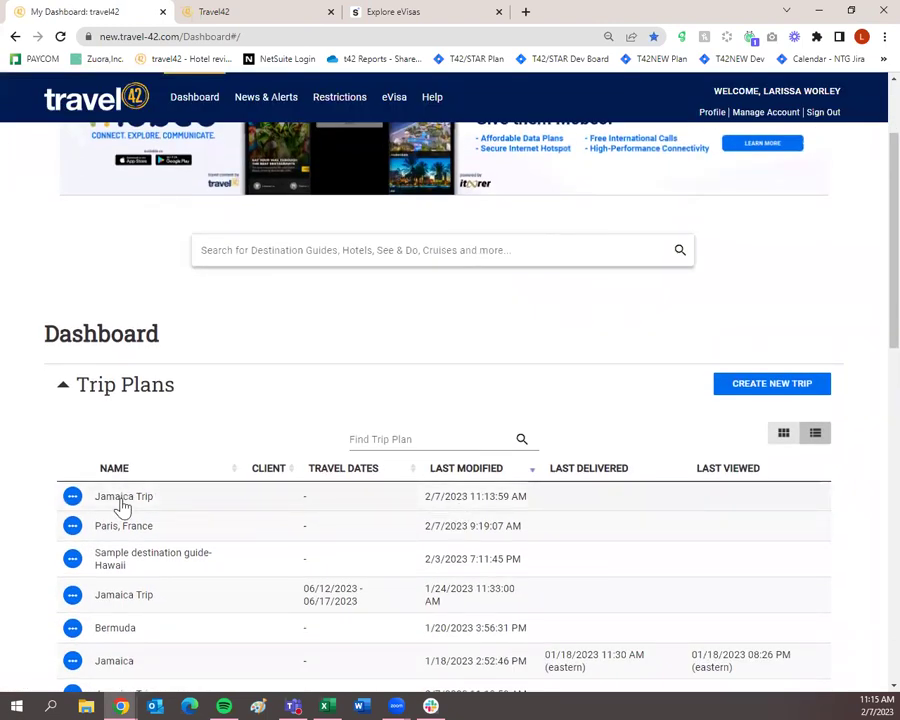
pyautogui.click(74, 498)
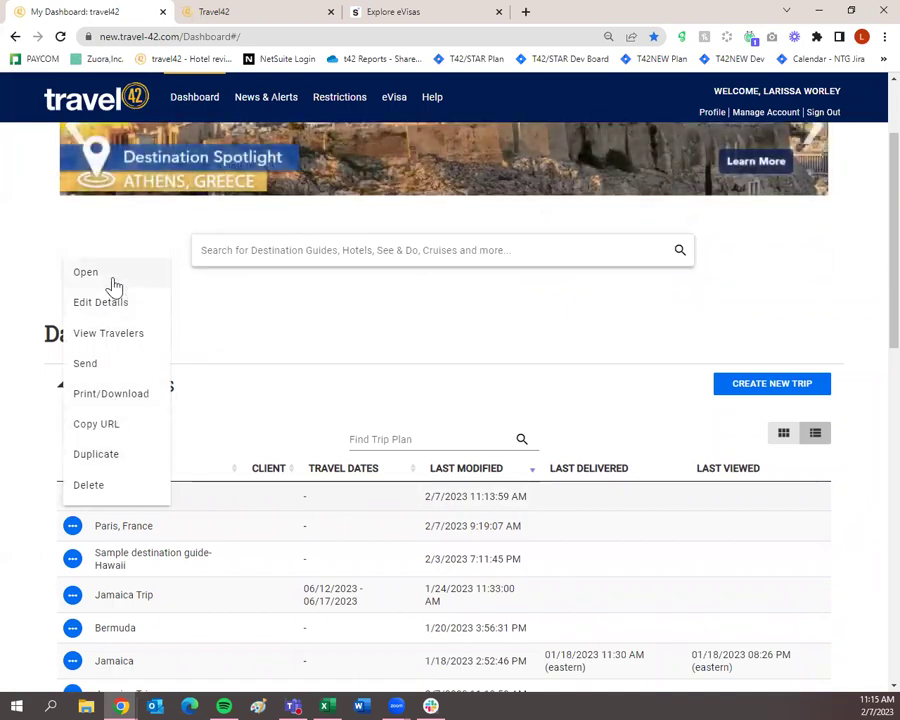
pyautogui.click(113, 285)
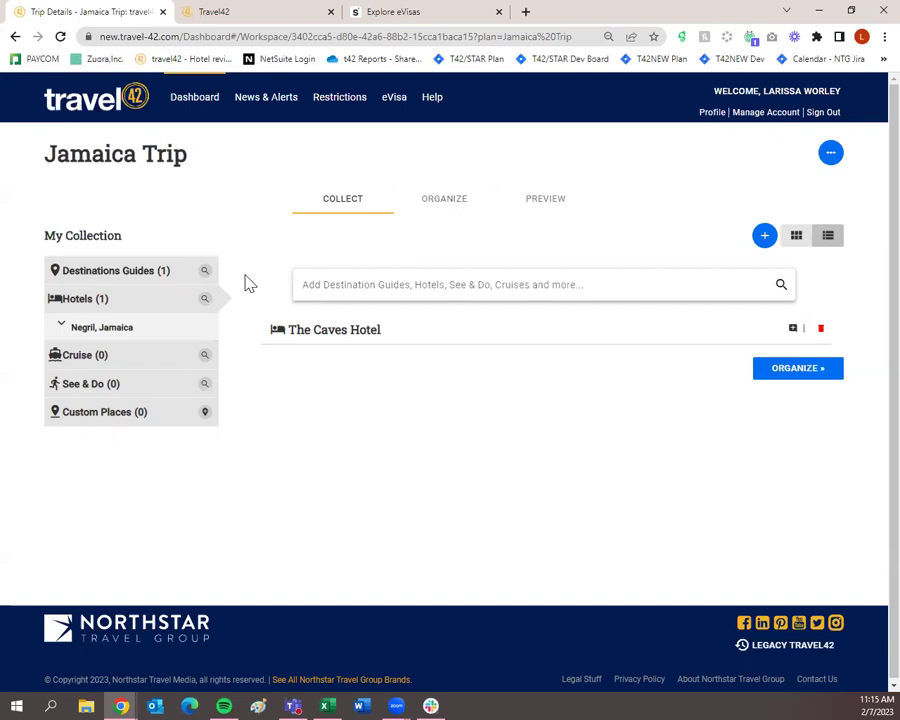
# Step: Save & Close the Jamaica Trip plan, returning to the Trip Plans list
pyautogui.click(831, 154)
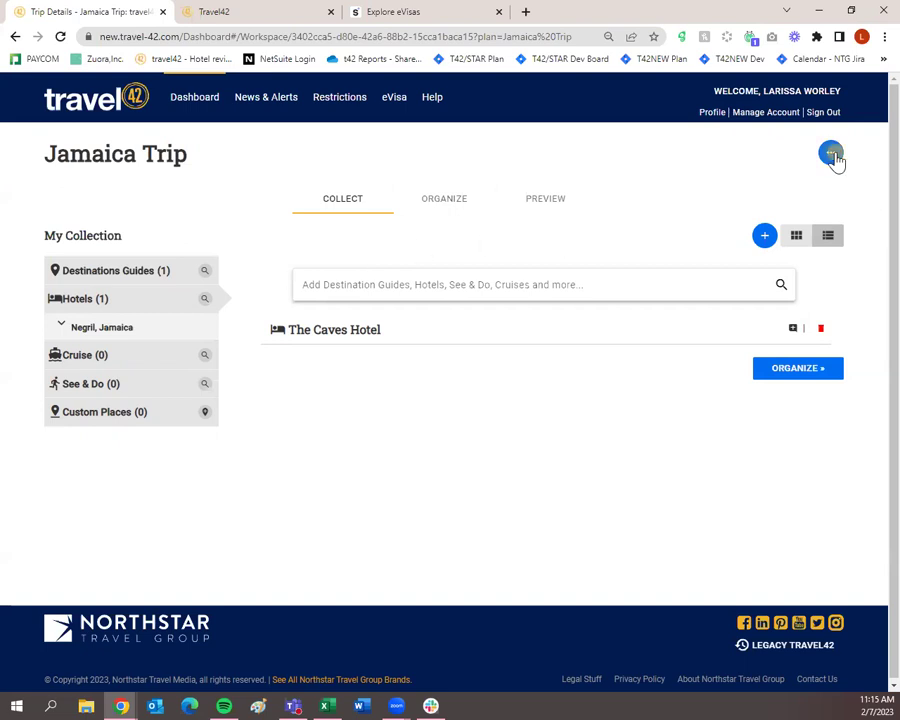
pyautogui.click(743, 150)
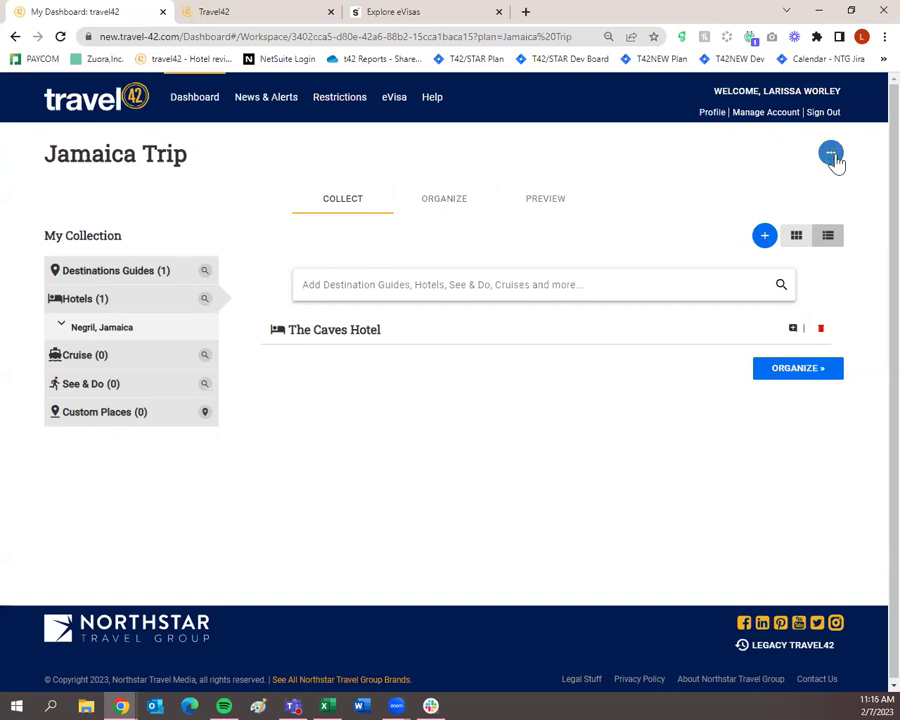
pyautogui.click(832, 156)
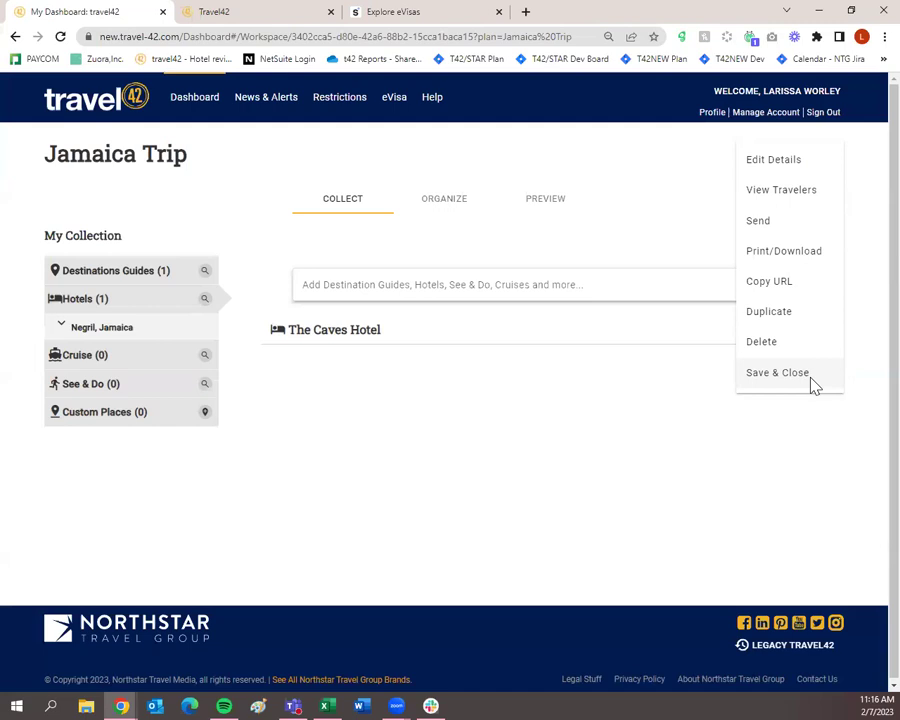
pyautogui.click(812, 378)
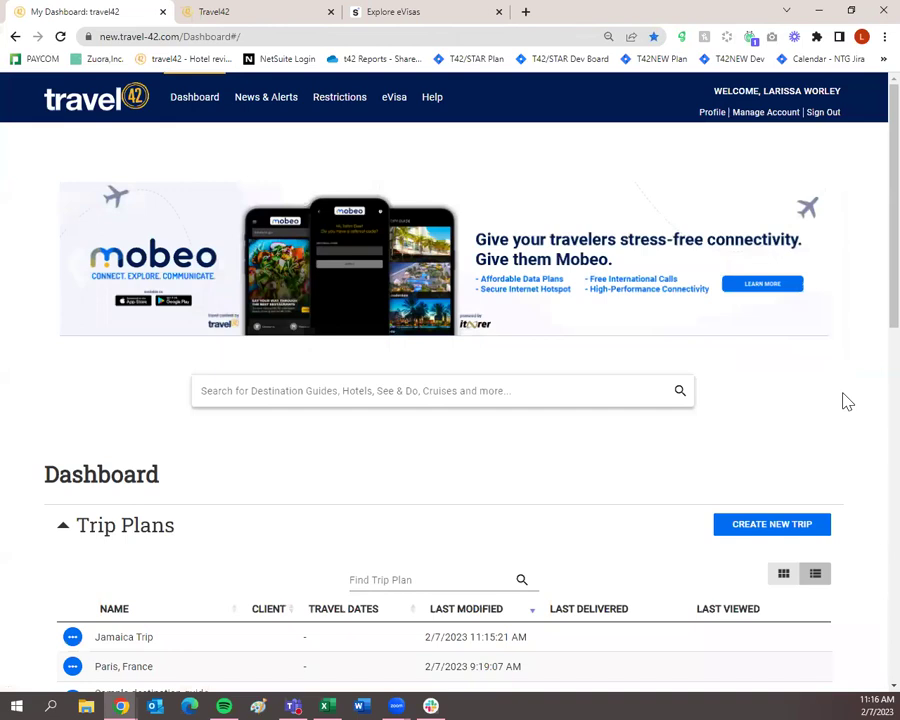
pyautogui.scroll(-1, 847, 401)
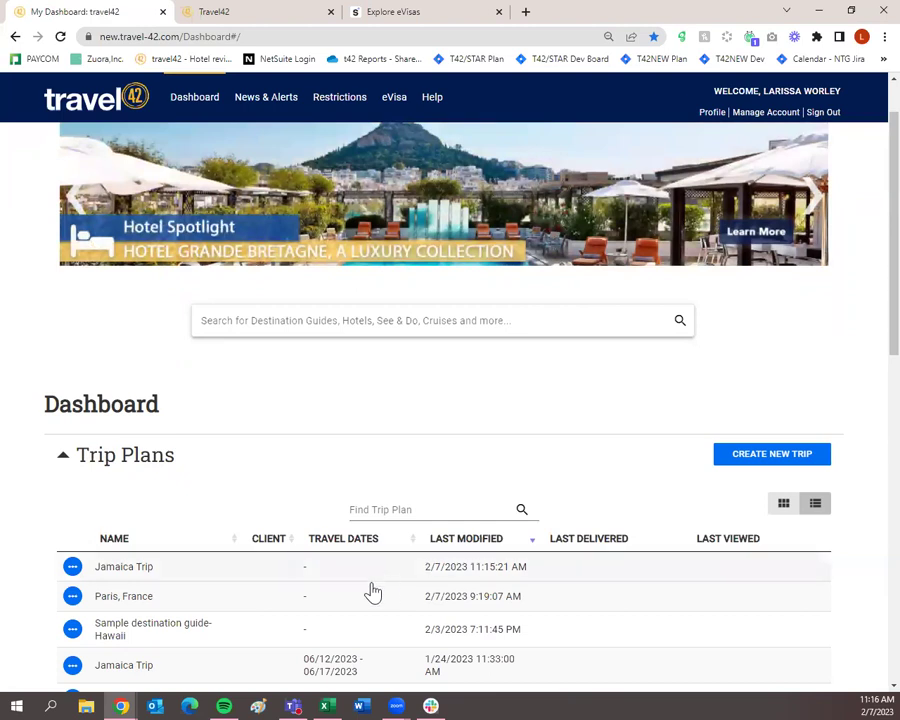
pyautogui.scroll(-2, 162, 578)
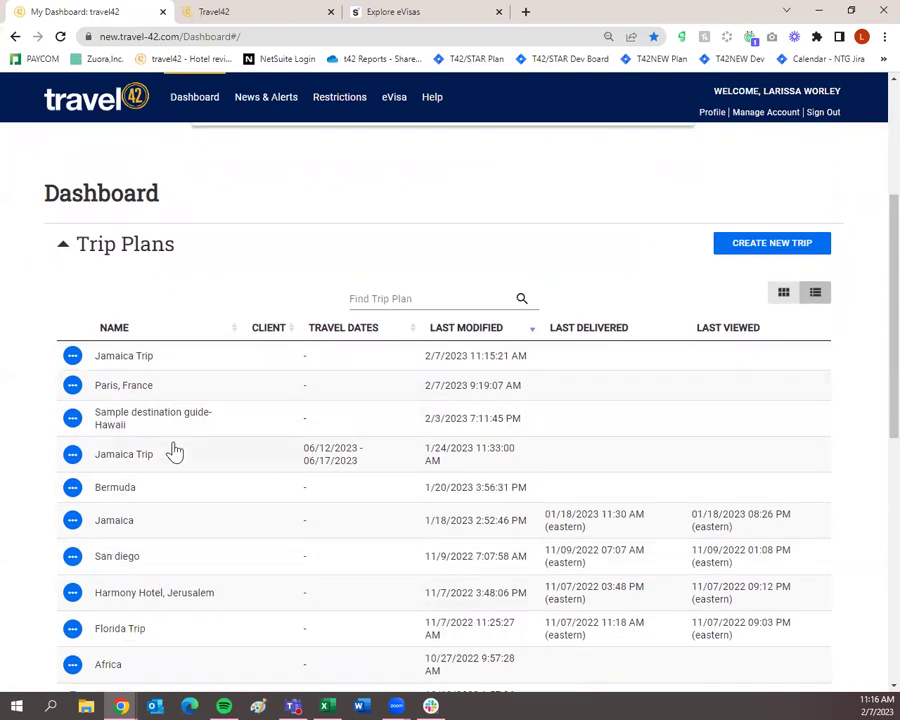
pyautogui.scroll(2, 204, 626)
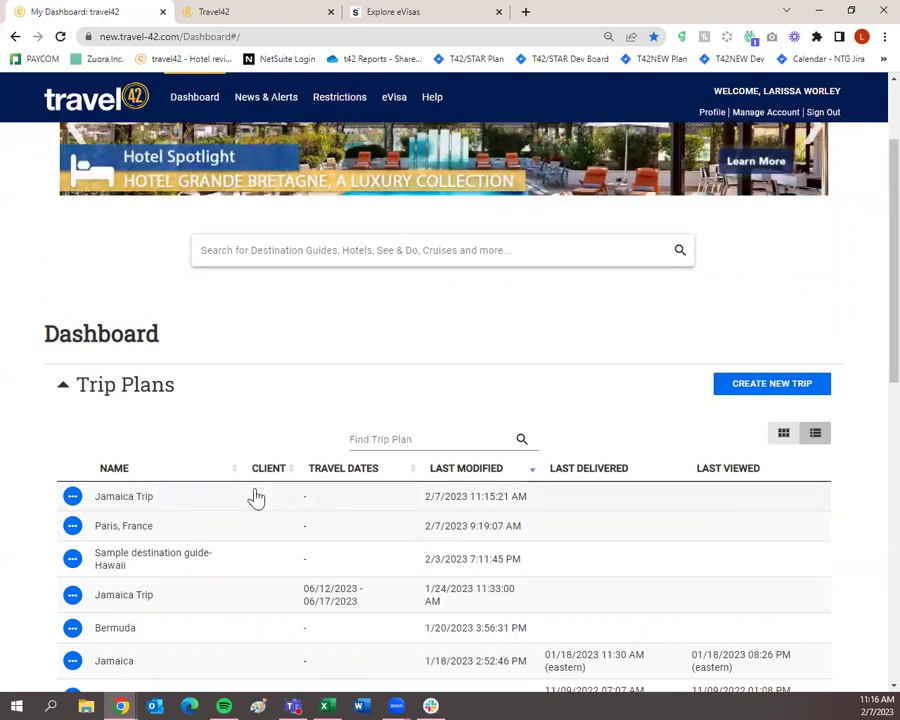
pyautogui.scroll(-6, 256, 497)
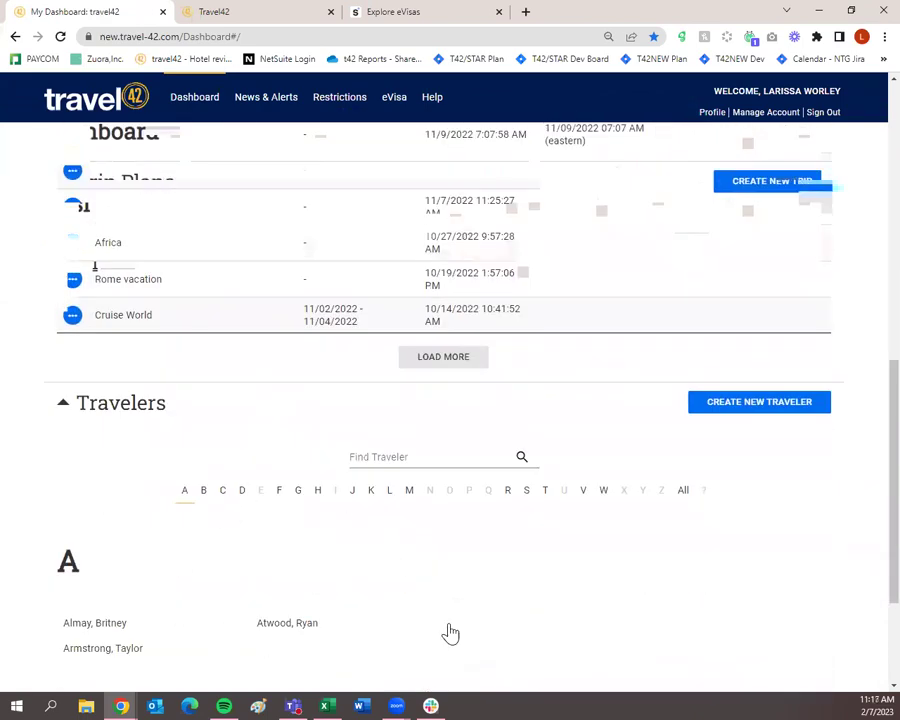
pyautogui.scroll(3, 328, 626)
pyautogui.scroll(3, 331, 627)
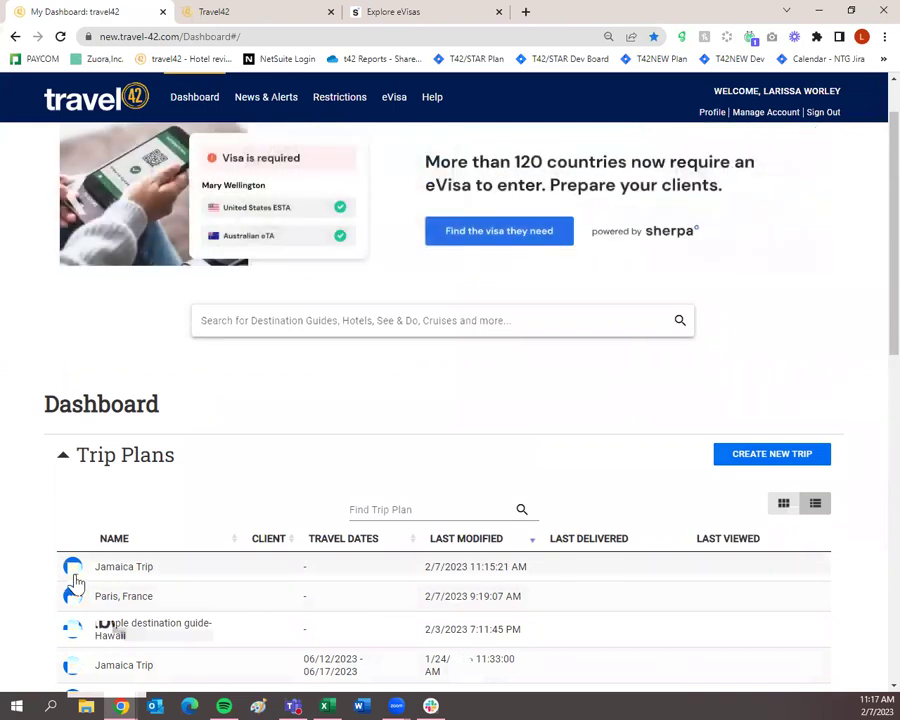
pyautogui.click(72, 568)
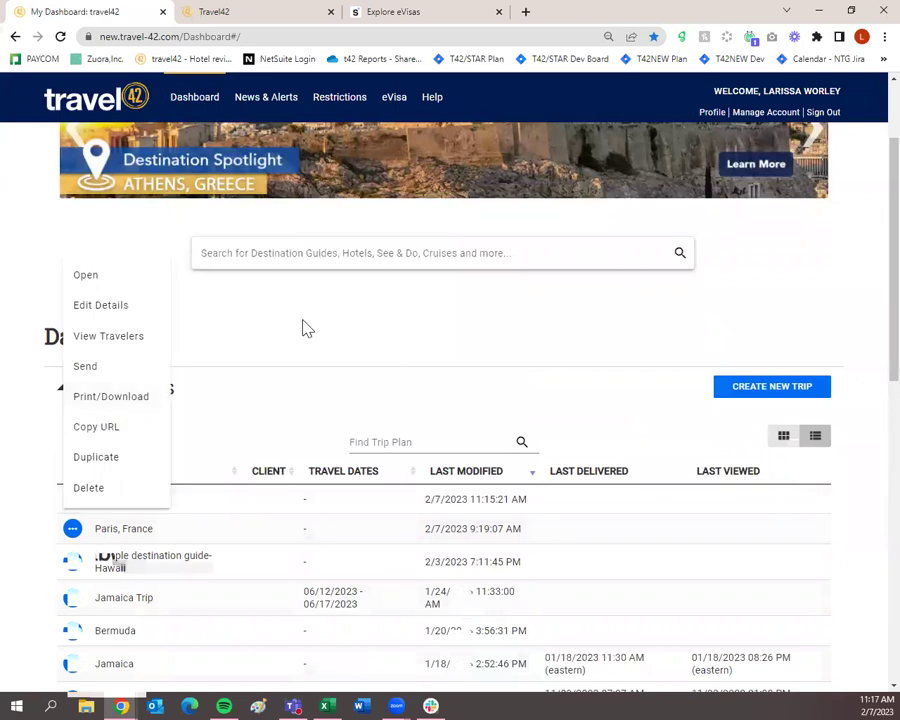
pyautogui.click(336, 330)
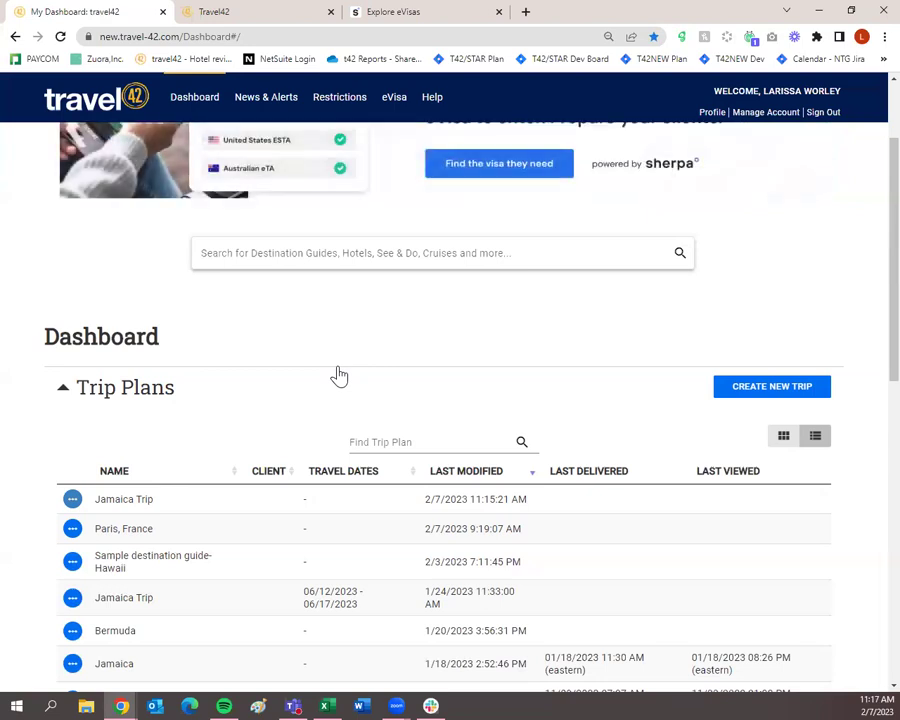
pyautogui.click(772, 387)
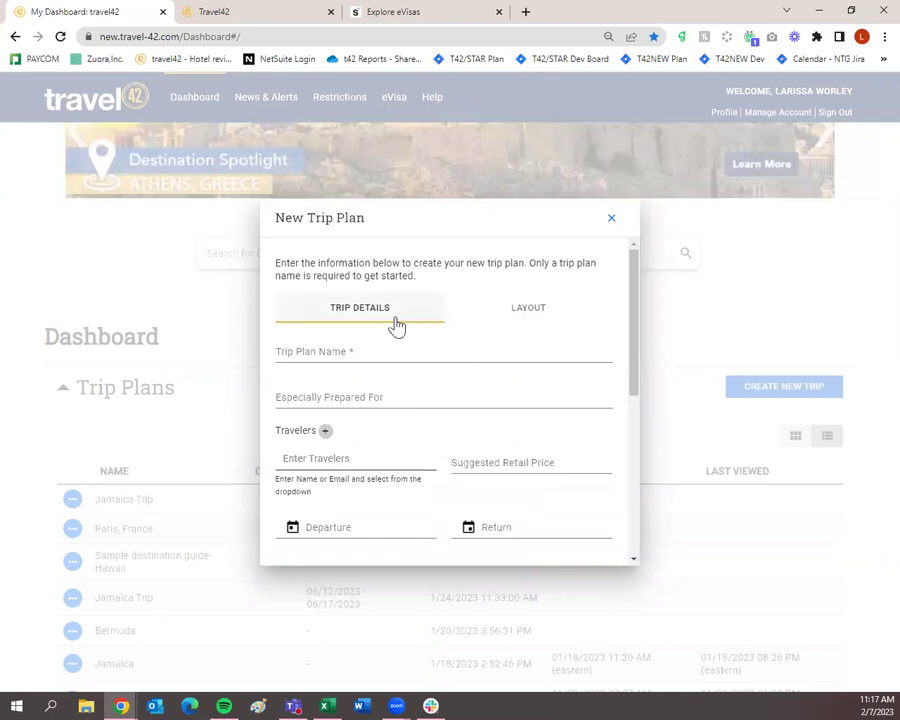
pyautogui.click(490, 310)
pyautogui.click(390, 314)
pyautogui.click(494, 306)
pyautogui.click(384, 320)
pyautogui.click(480, 316)
pyautogui.click(397, 318)
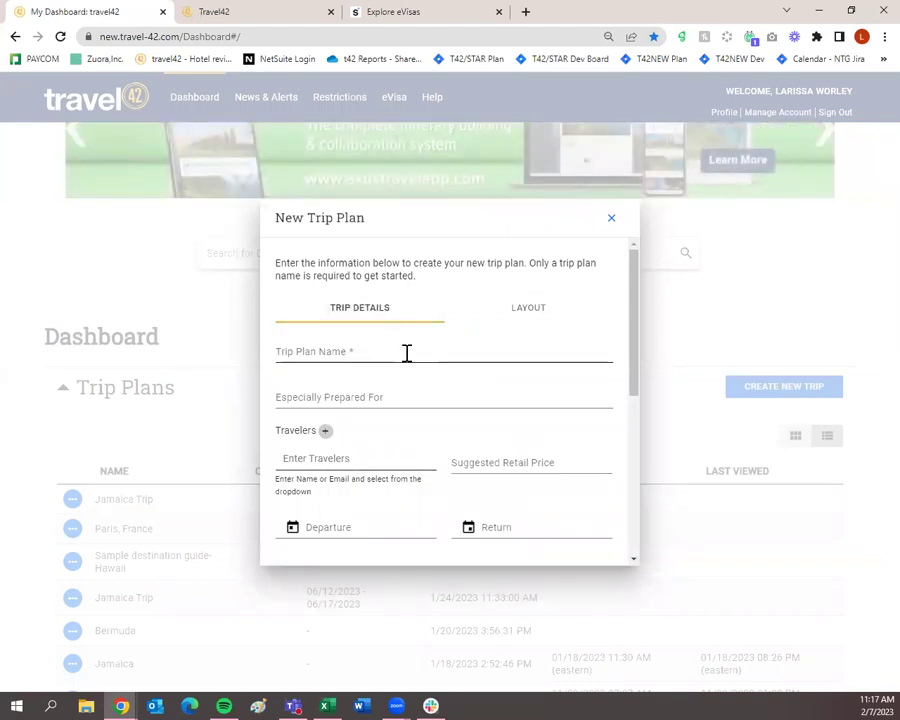
pyautogui.click(330, 350)
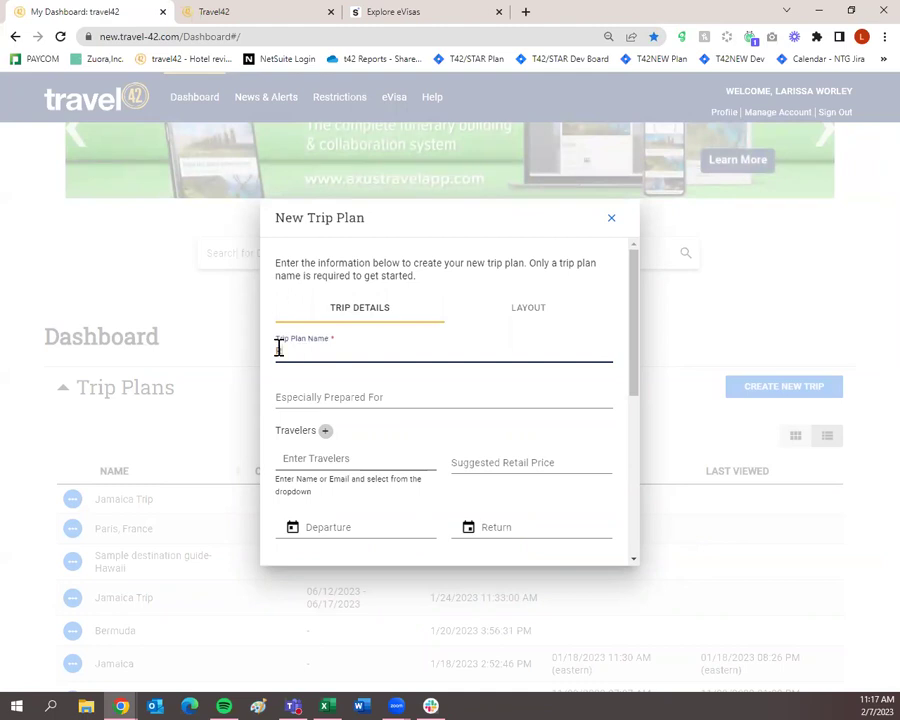
pyautogui.write('Rome')
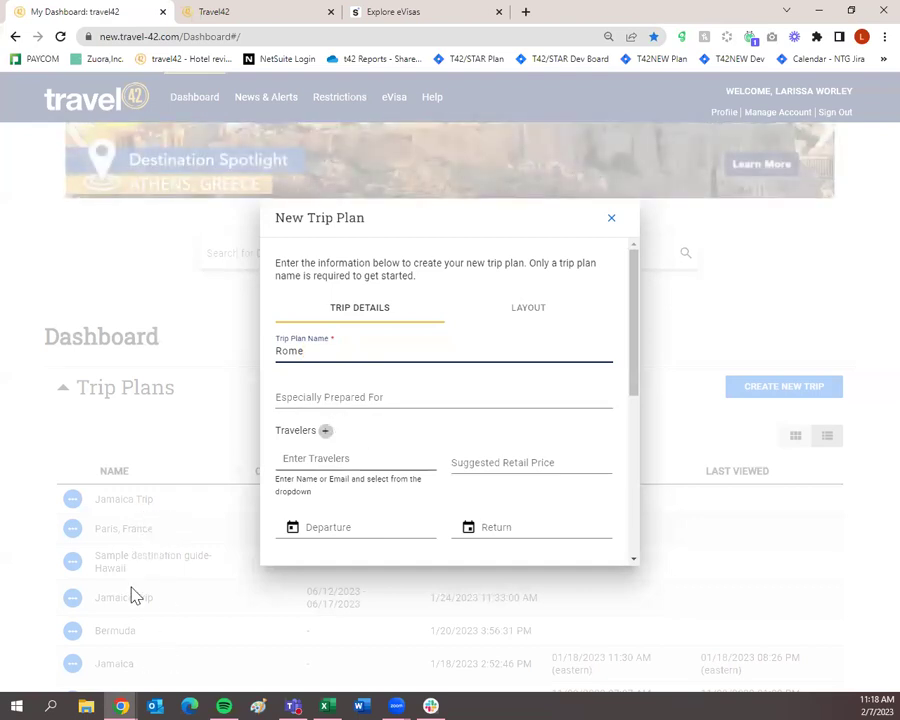
pyautogui.click(331, 402)
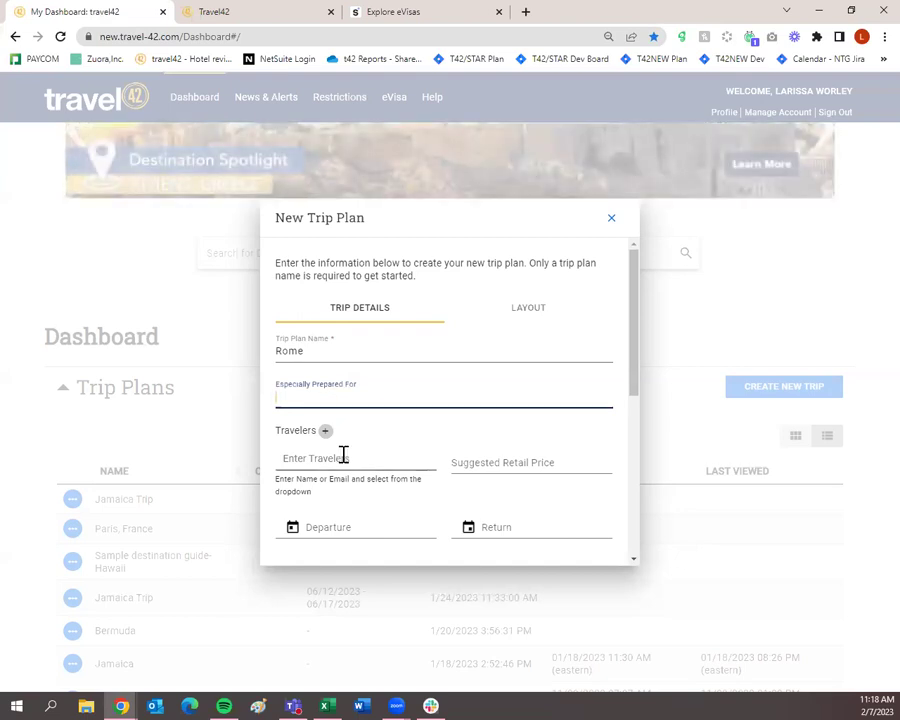
pyautogui.scroll(-2, 325, 440)
pyautogui.scroll(1, 306, 400)
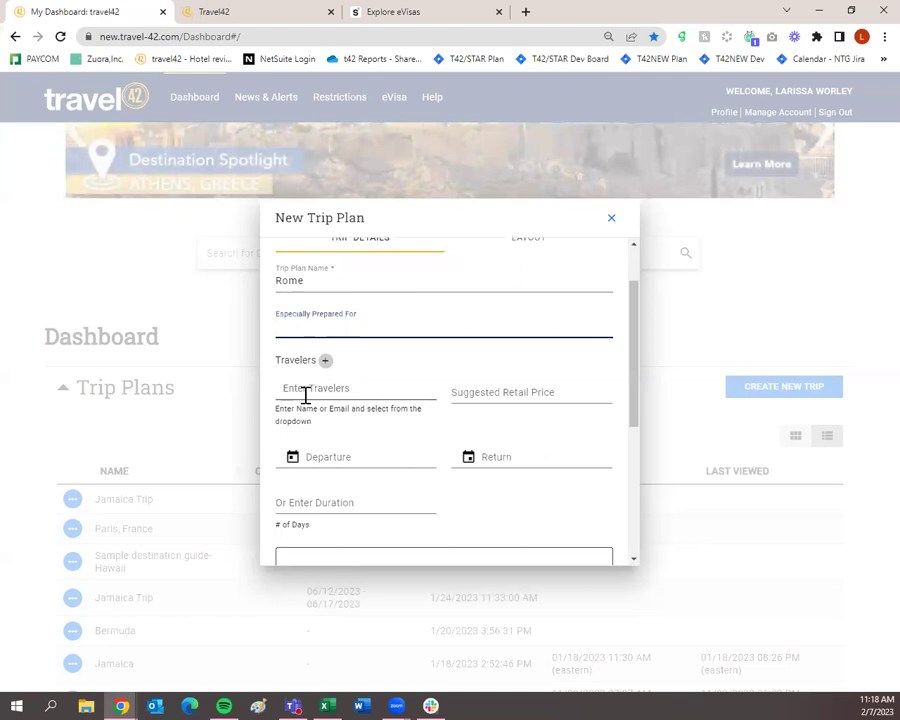
pyautogui.click(295, 394)
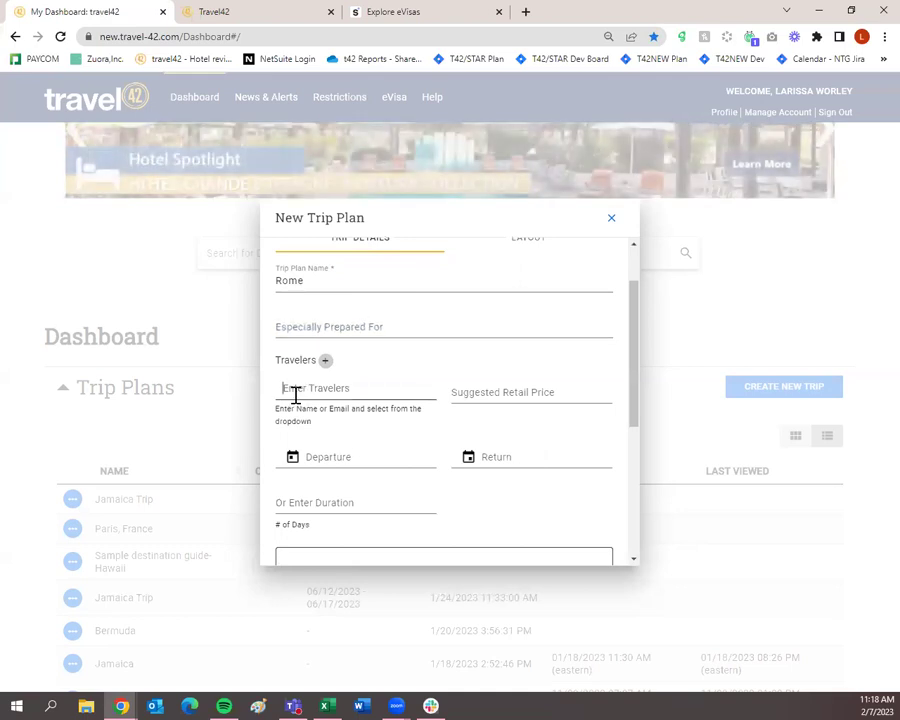
pyautogui.write('larissa')
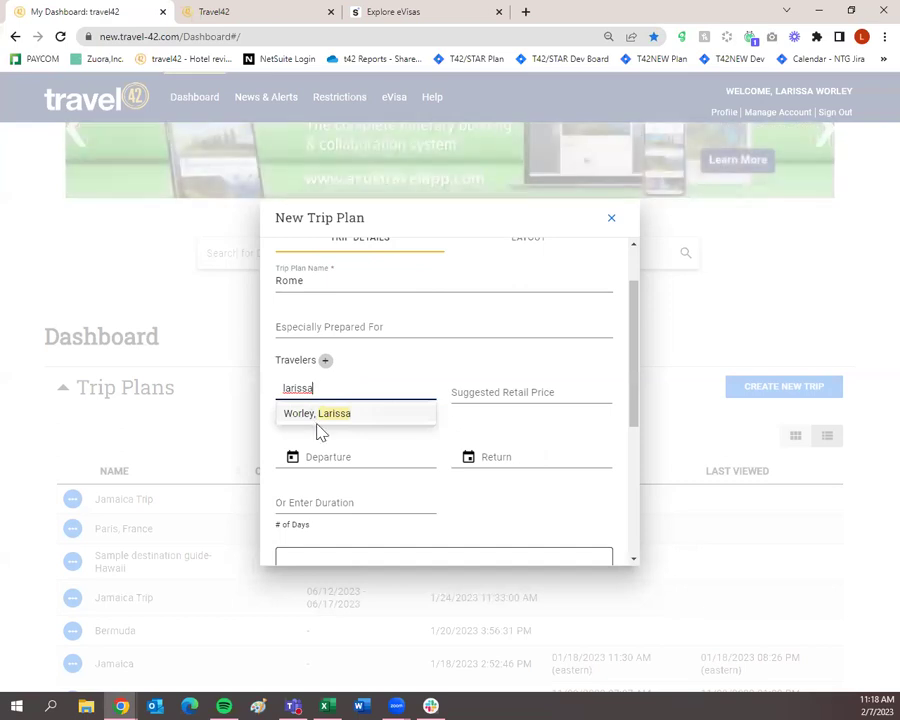
pyautogui.press('BackSpace')
pyautogui.press('BackSpace')
pyautogui.press('BackSpace')
pyautogui.press('BackSpace')
pyautogui.press('BackSpace')
pyautogui.press('BackSpace')
pyautogui.press('BackSpace')
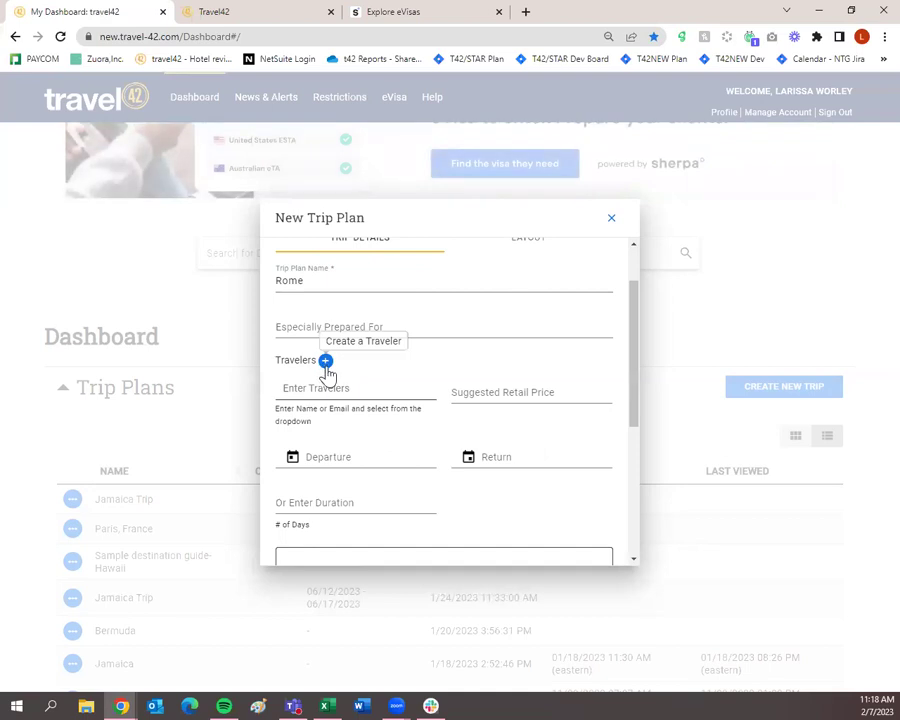
# Step: Skip the New Client dialog and add an existing client as the Rome trip's traveler
pyautogui.click(325, 362)
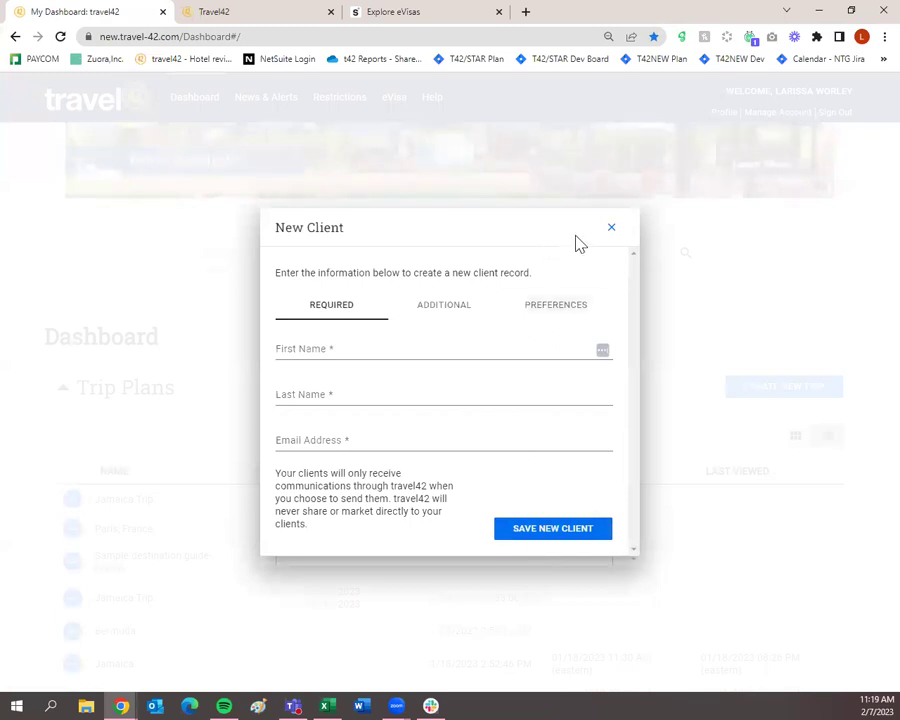
pyautogui.click(609, 229)
pyautogui.click(369, 390)
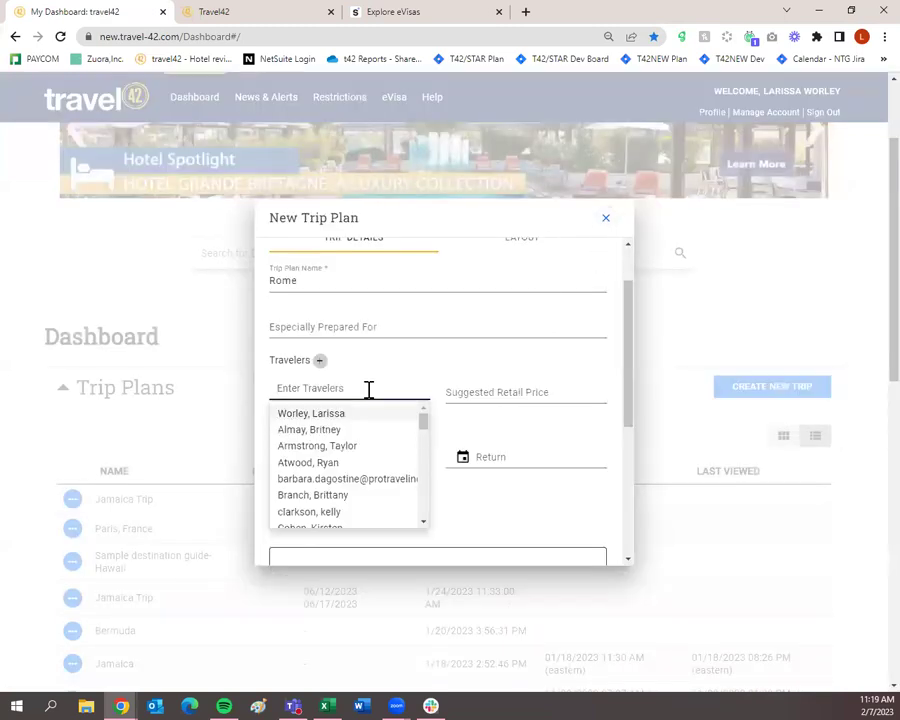
pyautogui.click(352, 415)
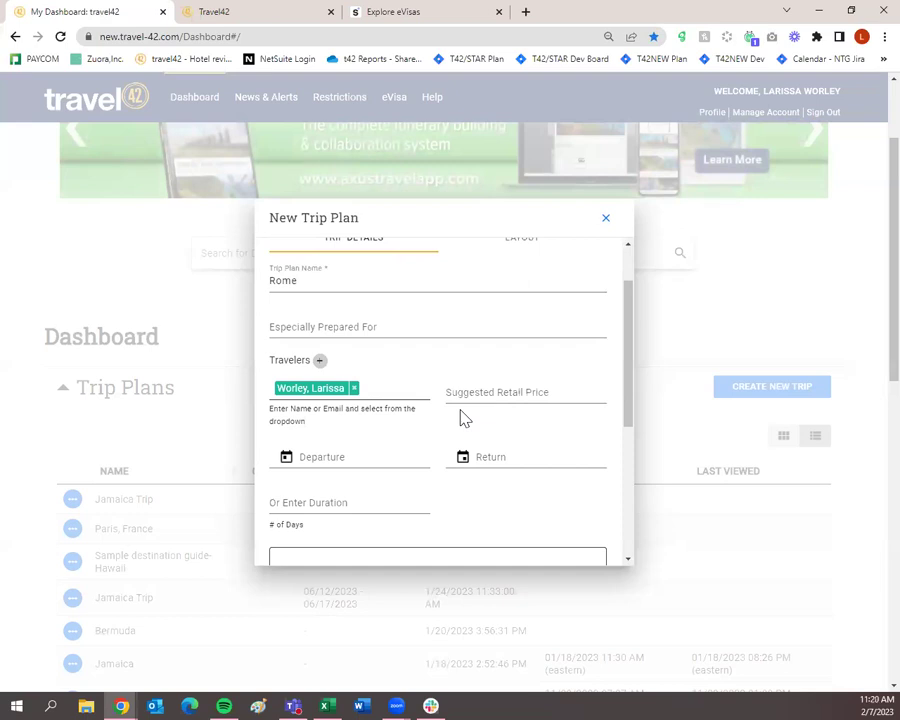
# Step: Scroll through the Rome Trip Details form to review its name and traveler
pyautogui.scroll(-1, 458, 413)
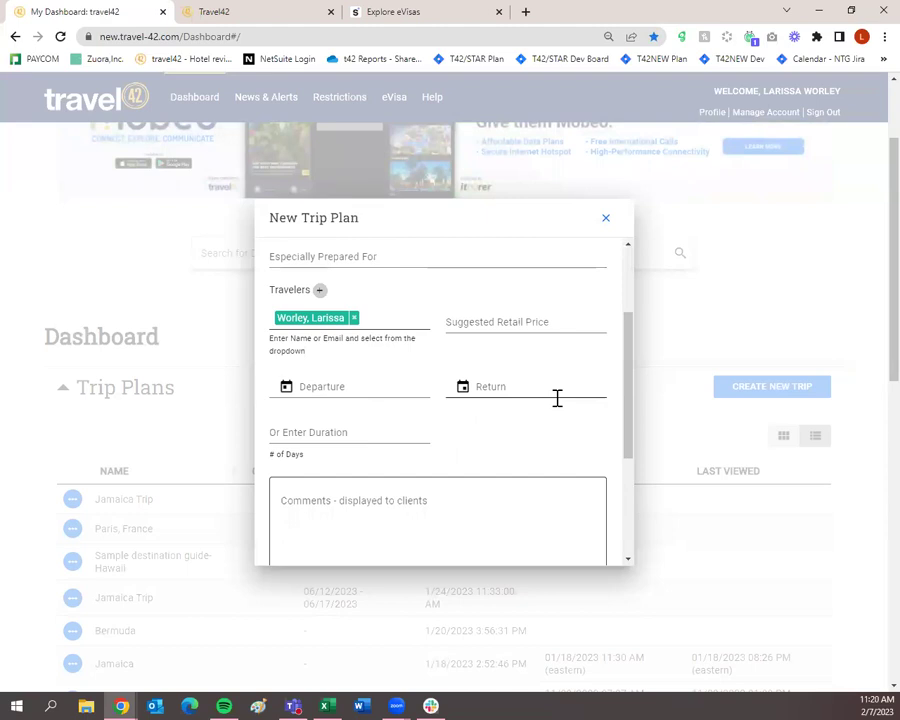
pyautogui.scroll(2, 486, 432)
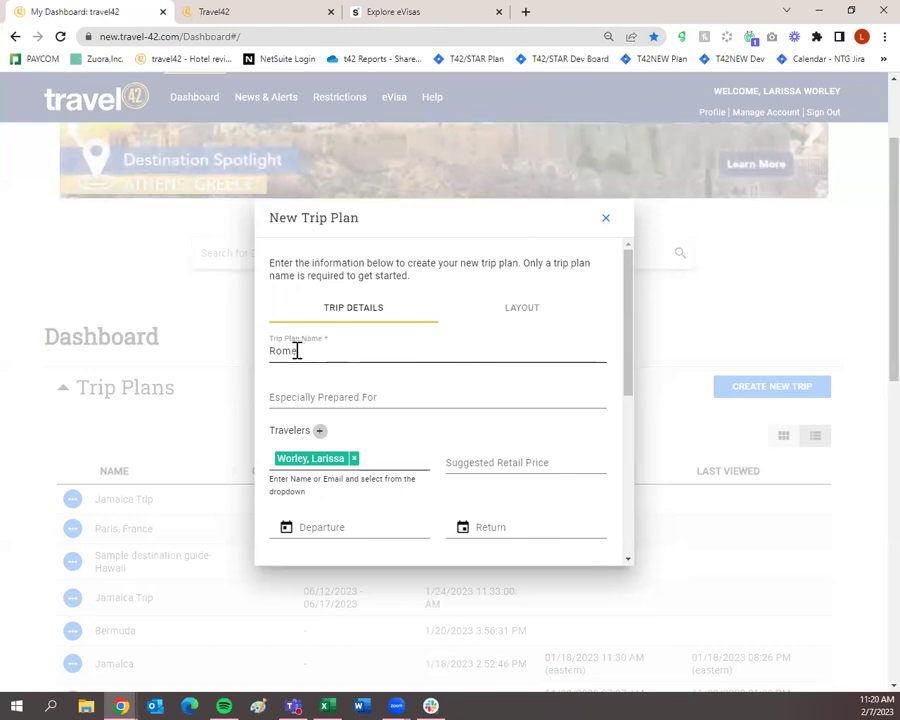
pyautogui.scroll(-1, 298, 354)
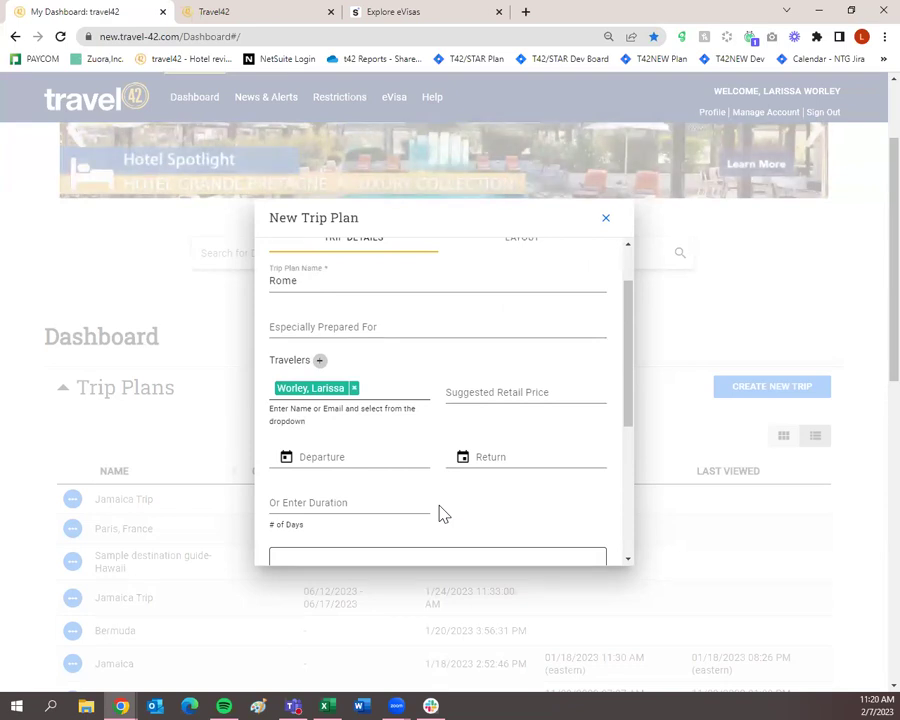
pyautogui.scroll(-1, 434, 500)
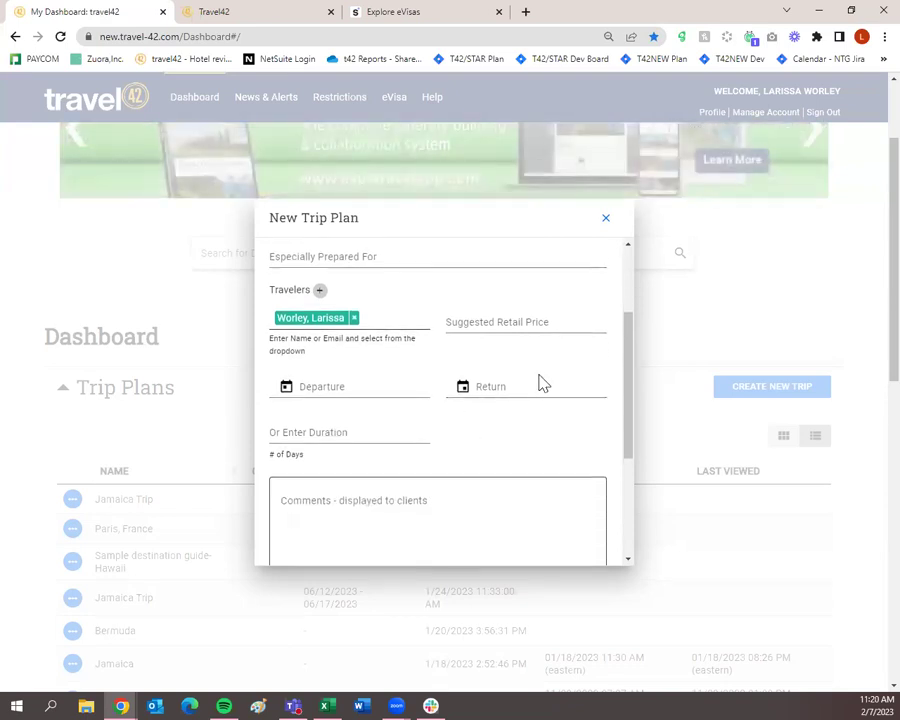
pyautogui.scroll(-1, 345, 429)
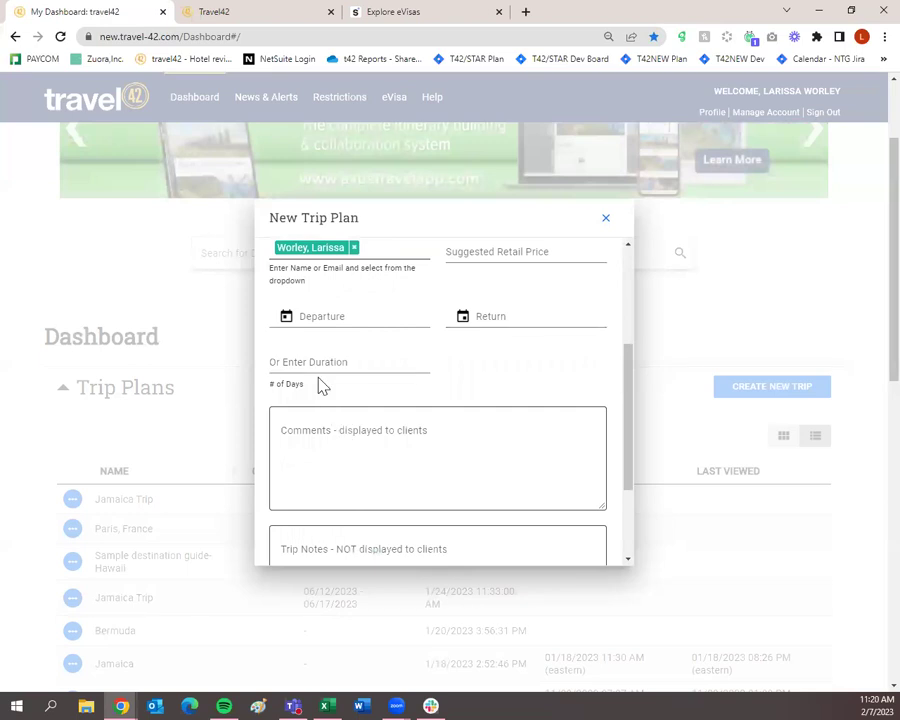
pyautogui.scroll(-1, 320, 385)
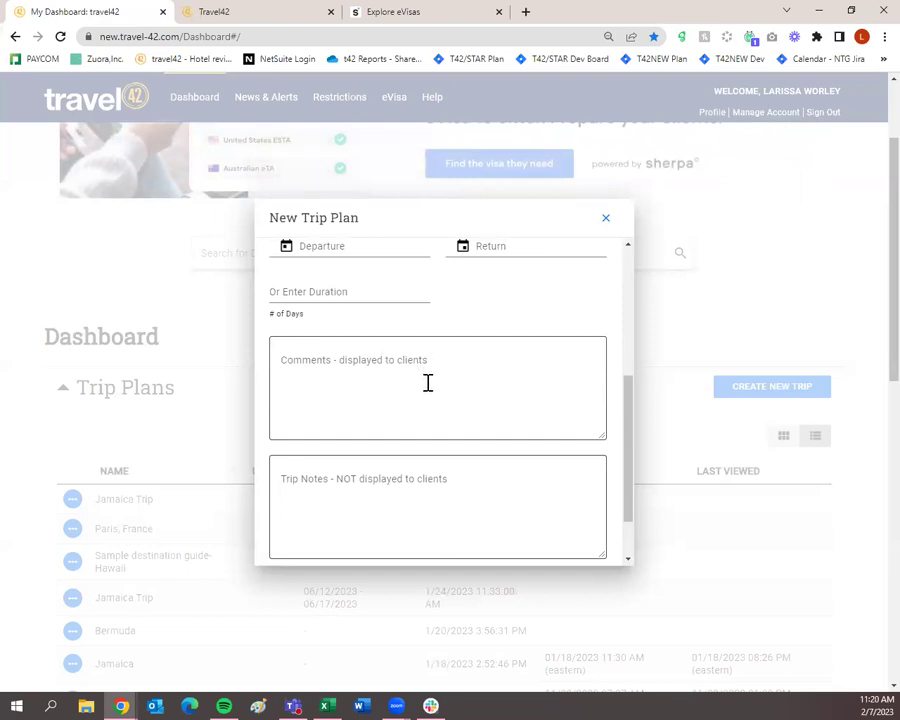
pyautogui.scroll(-1, 427, 395)
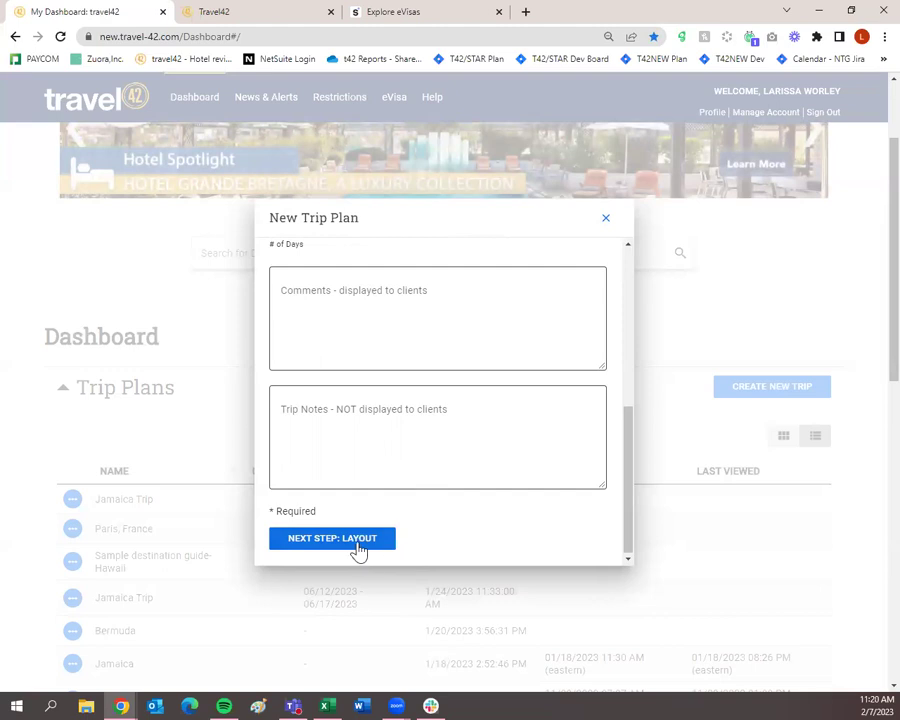
pyautogui.scroll(4, 352, 550)
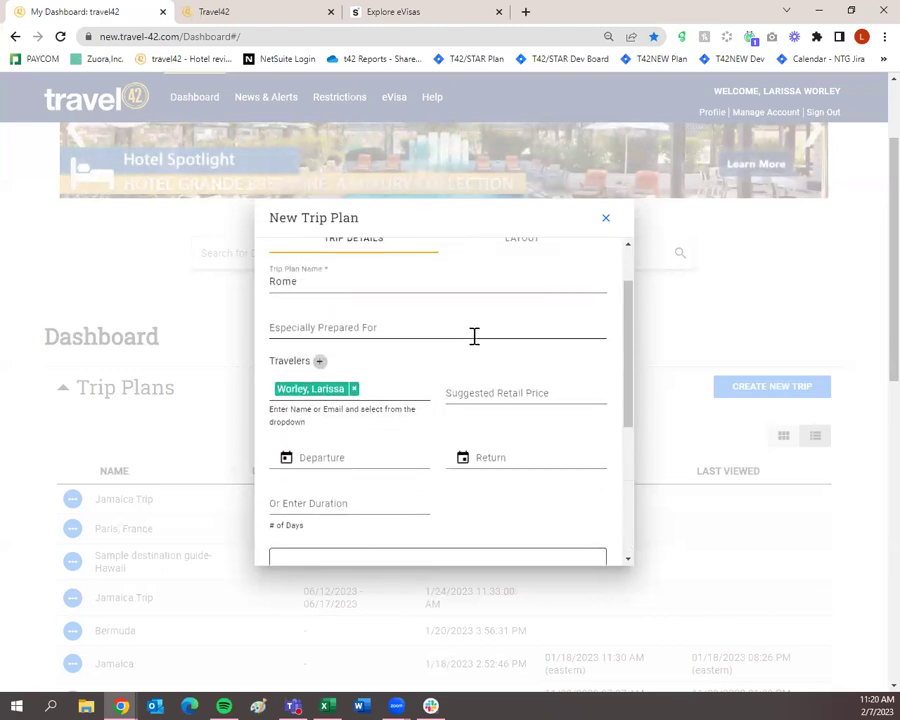
pyautogui.scroll(-6, 440, 432)
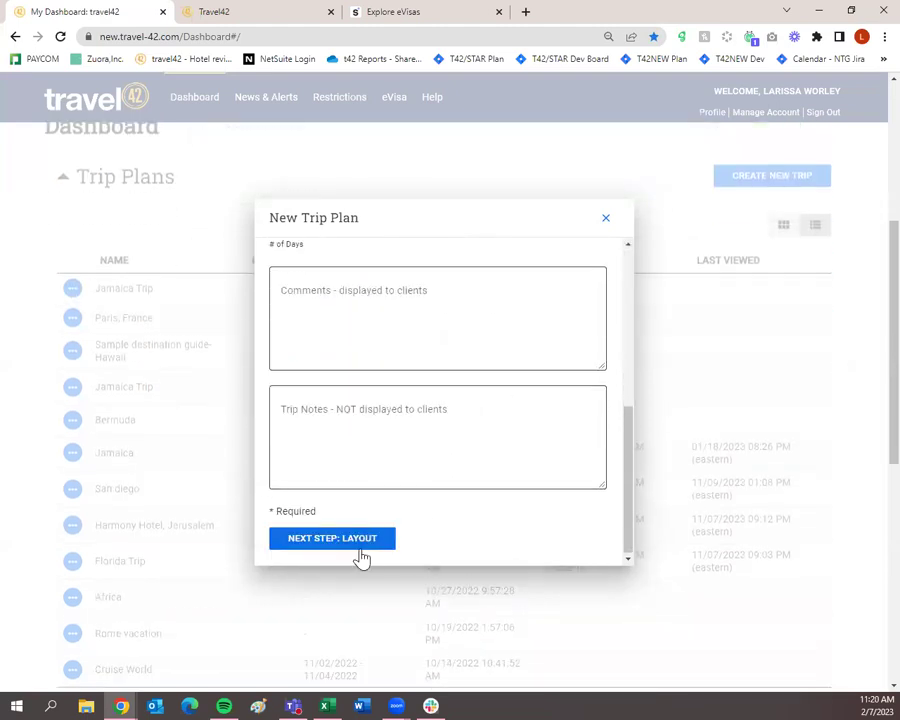
# Step: On Layout, keep Trip Summary and Business Card on and turn off Show Images in PDF View
pyautogui.click(361, 553)
pyautogui.scroll(1, 412, 478)
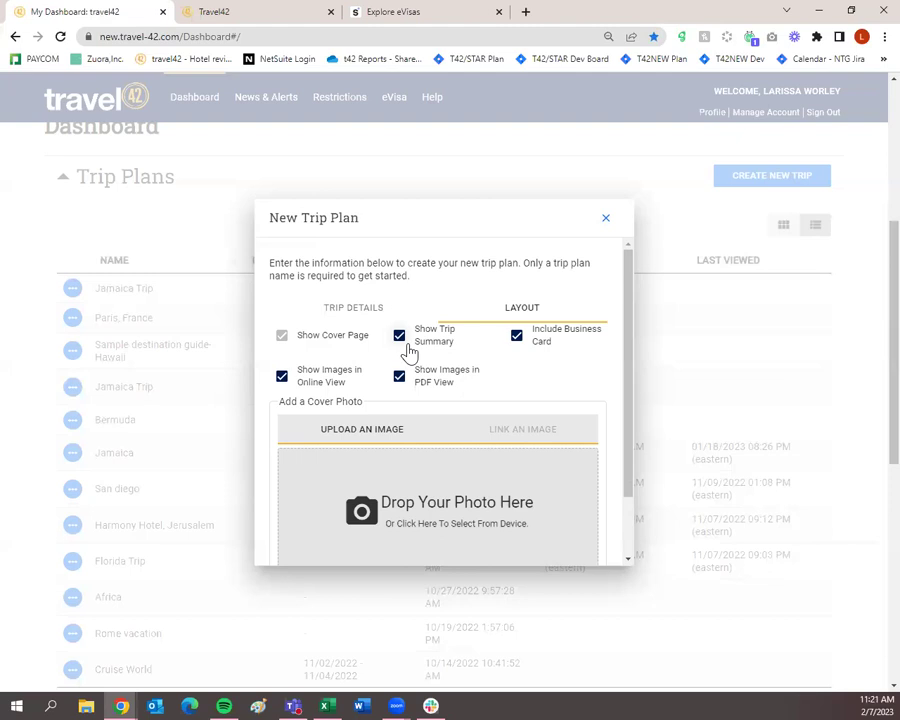
pyautogui.click(399, 337)
pyautogui.click(515, 338)
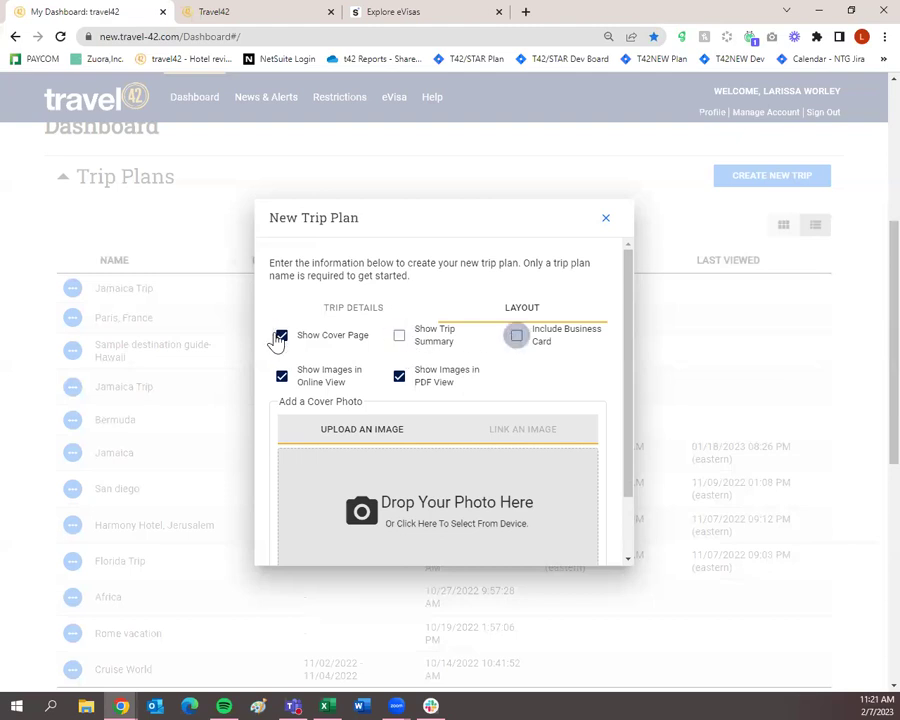
pyautogui.click(516, 339)
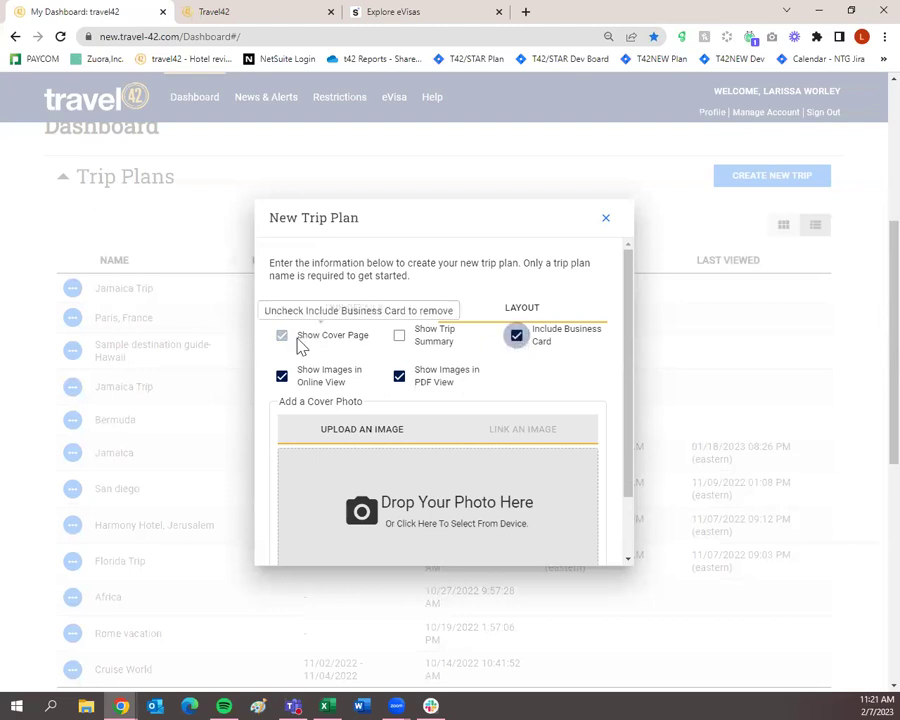
pyautogui.click(516, 343)
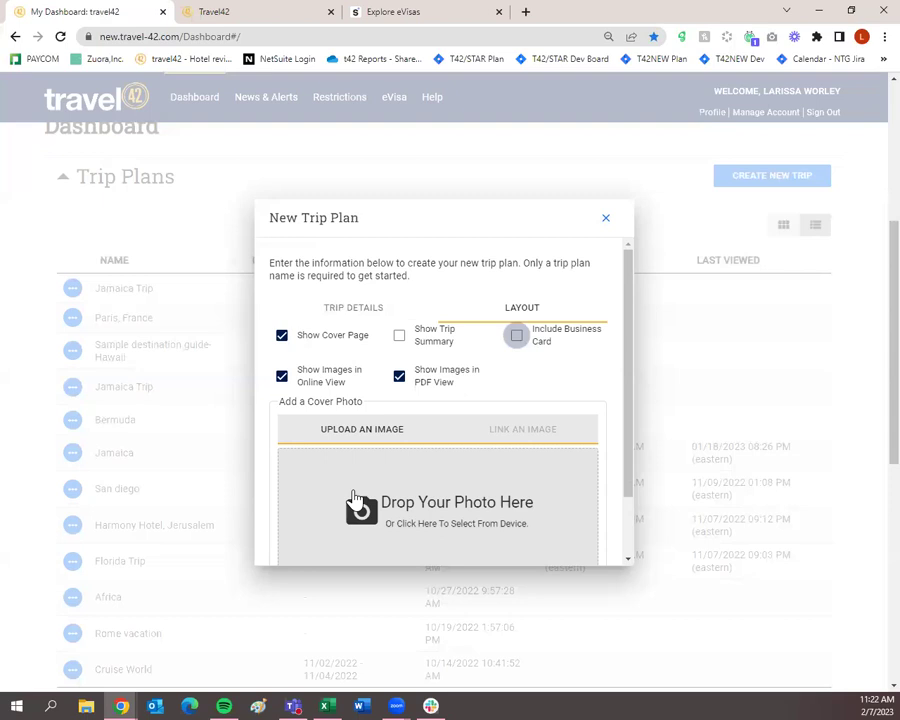
pyautogui.scroll(-2, 366, 492)
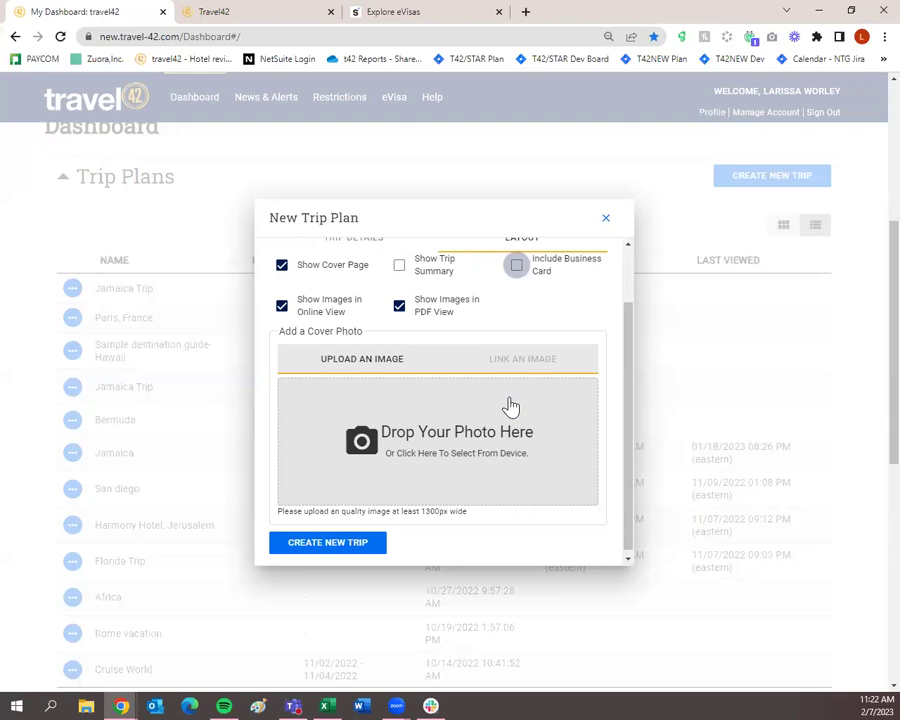
pyautogui.scroll(2, 510, 405)
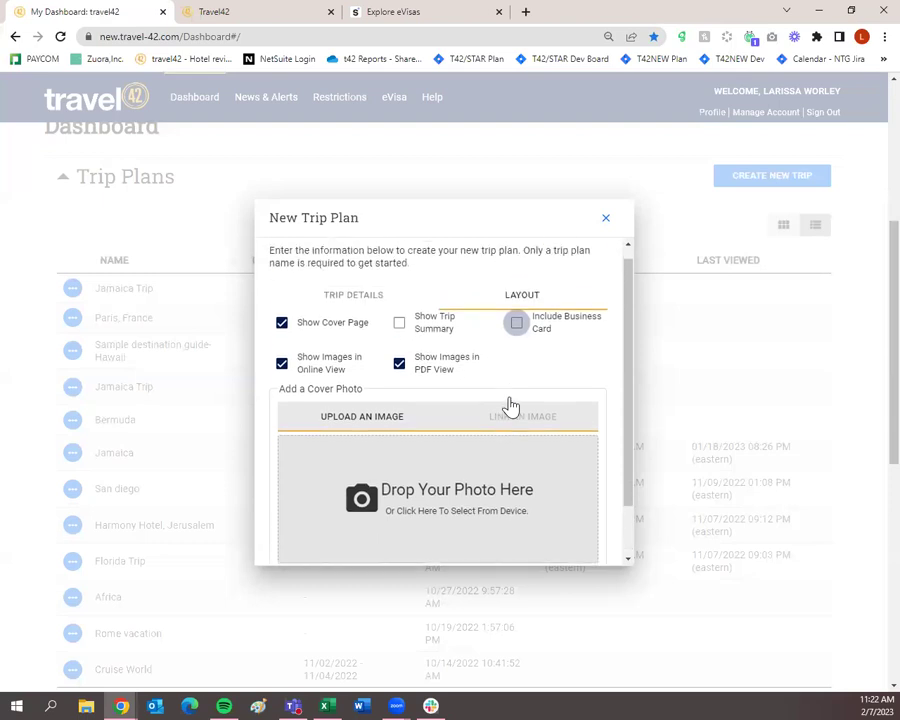
pyautogui.click(399, 337)
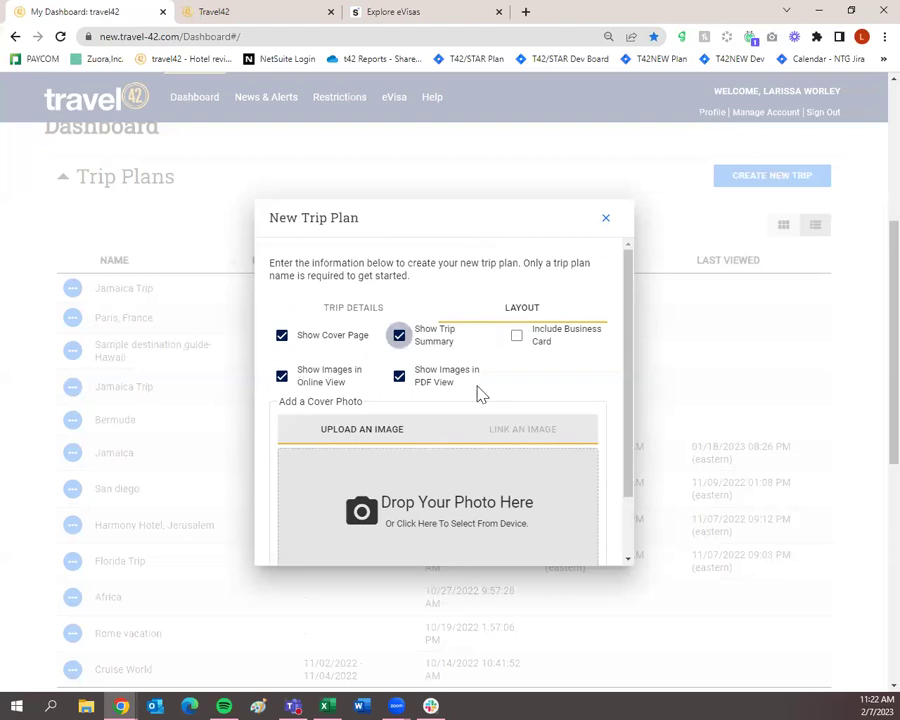
pyautogui.click(516, 336)
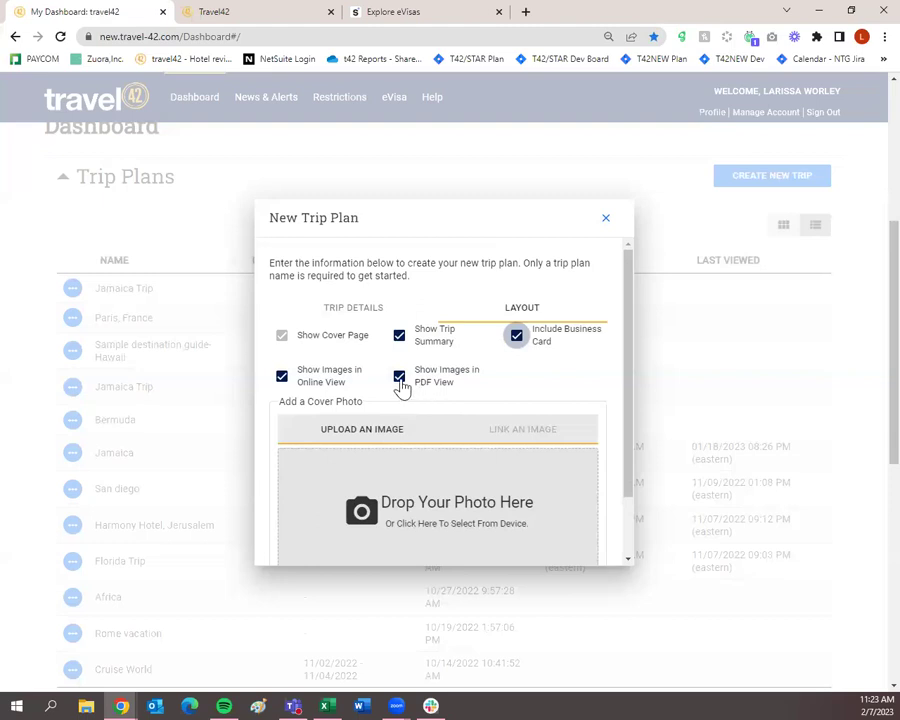
pyautogui.click(400, 377)
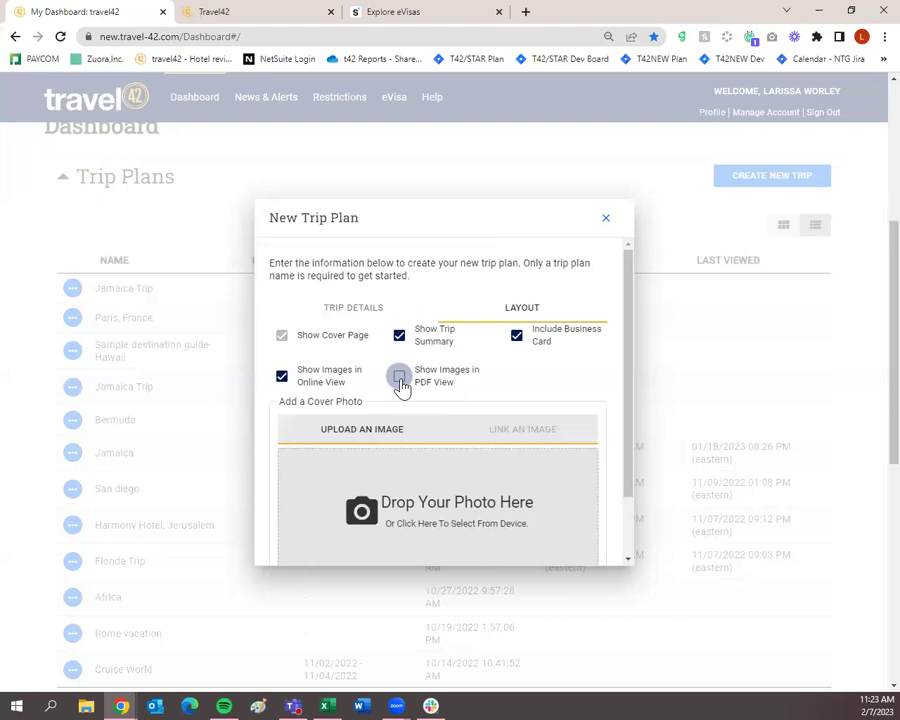
pyautogui.scroll(-2, 400, 380)
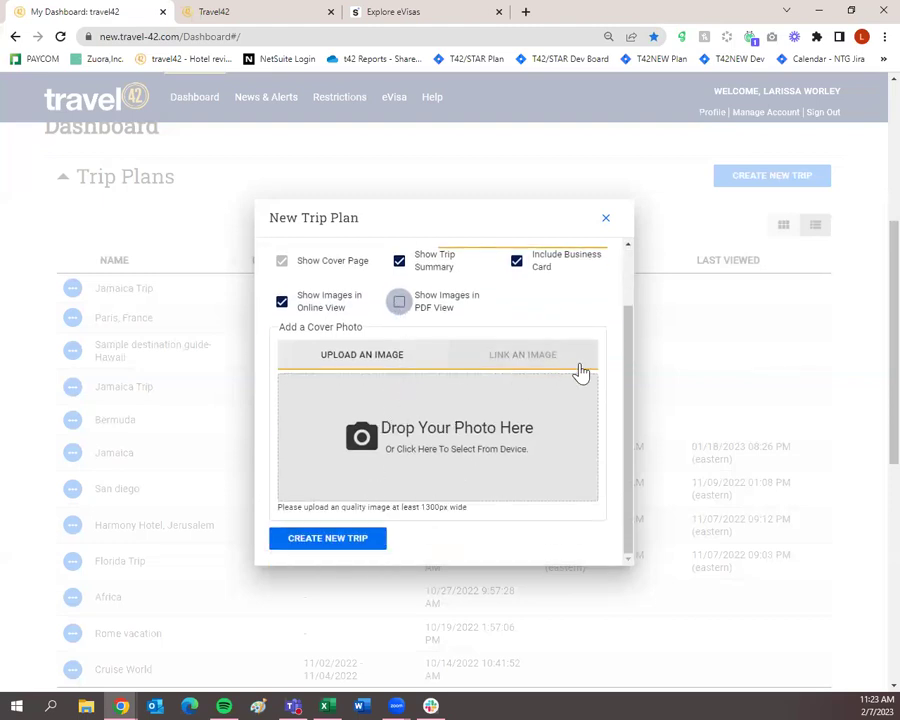
# Step: Create the Rome trip plan from the New Trip Plan dialog
pyautogui.click(346, 543)
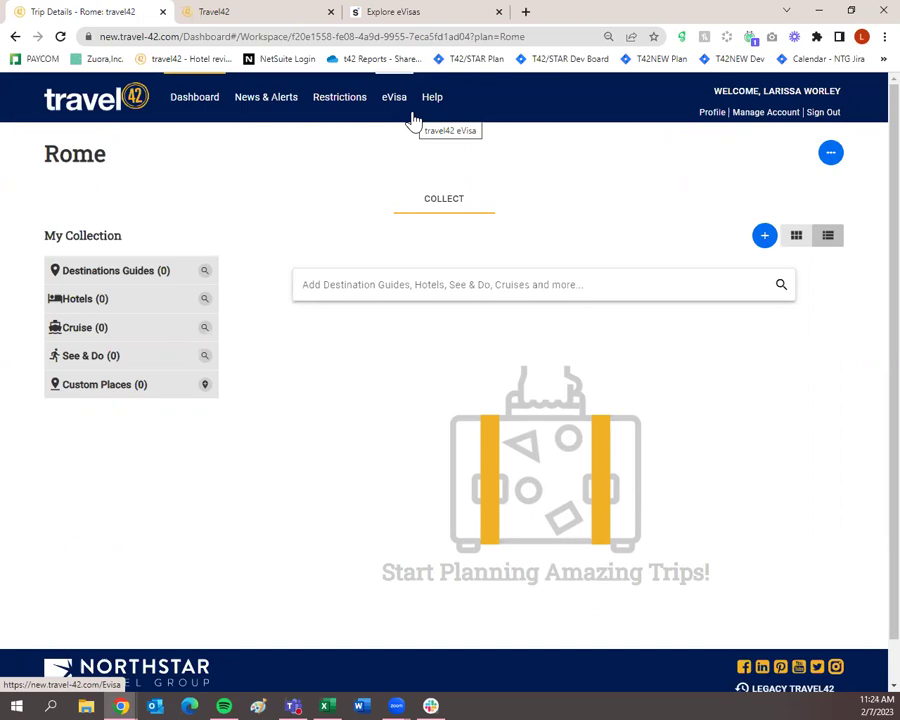
# Step: Search 'rome' in the trip's Add field and open the Rome, Italy destination guide
pyautogui.click(409, 284)
pyautogui.write('rome')
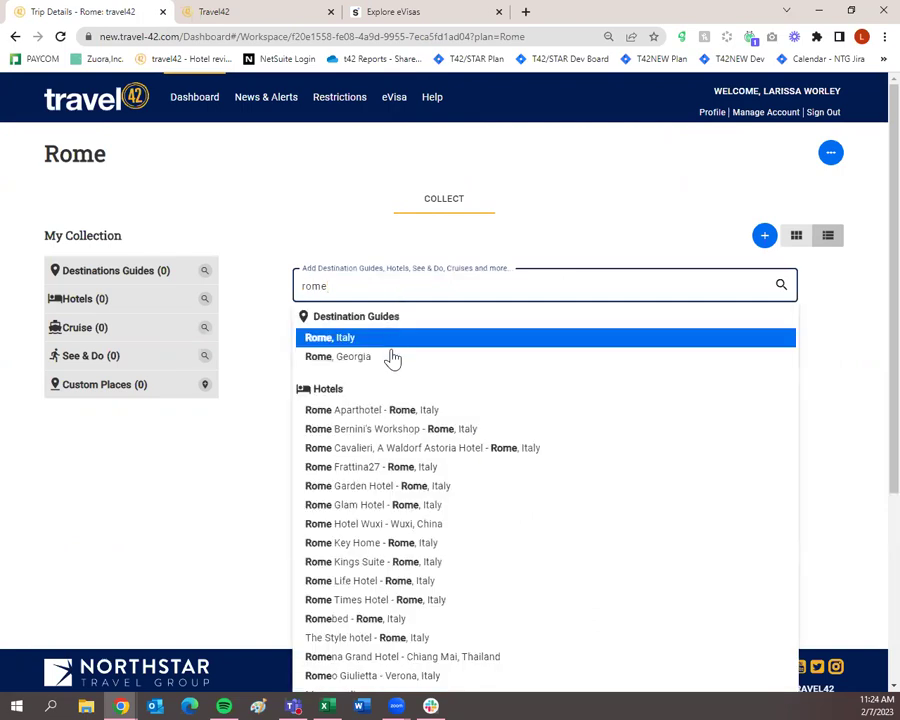
pyautogui.scroll(-3, 460, 552)
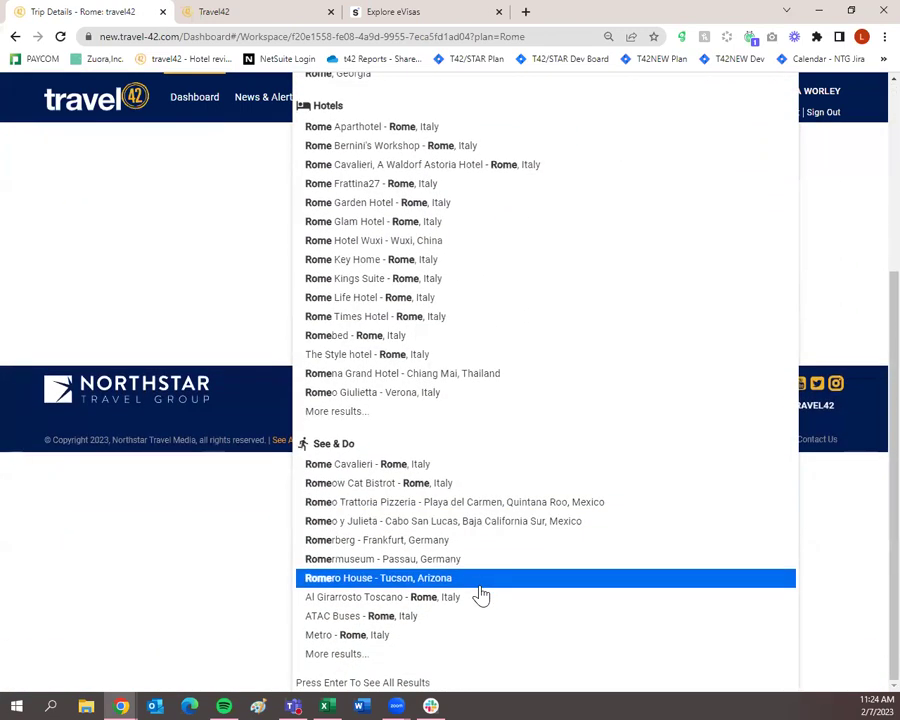
pyautogui.scroll(3, 480, 596)
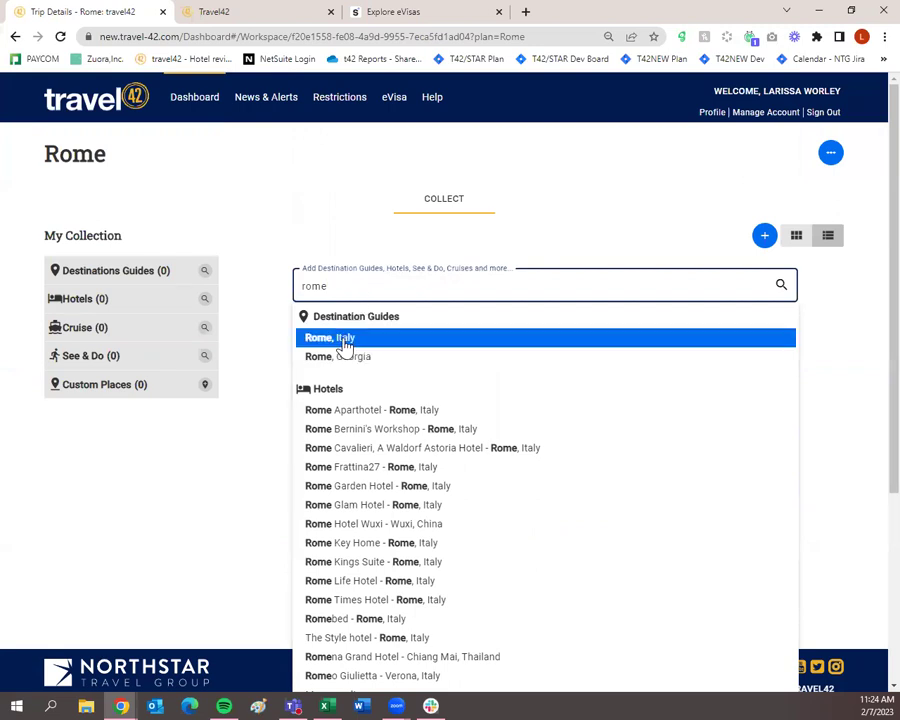
pyautogui.click(346, 344)
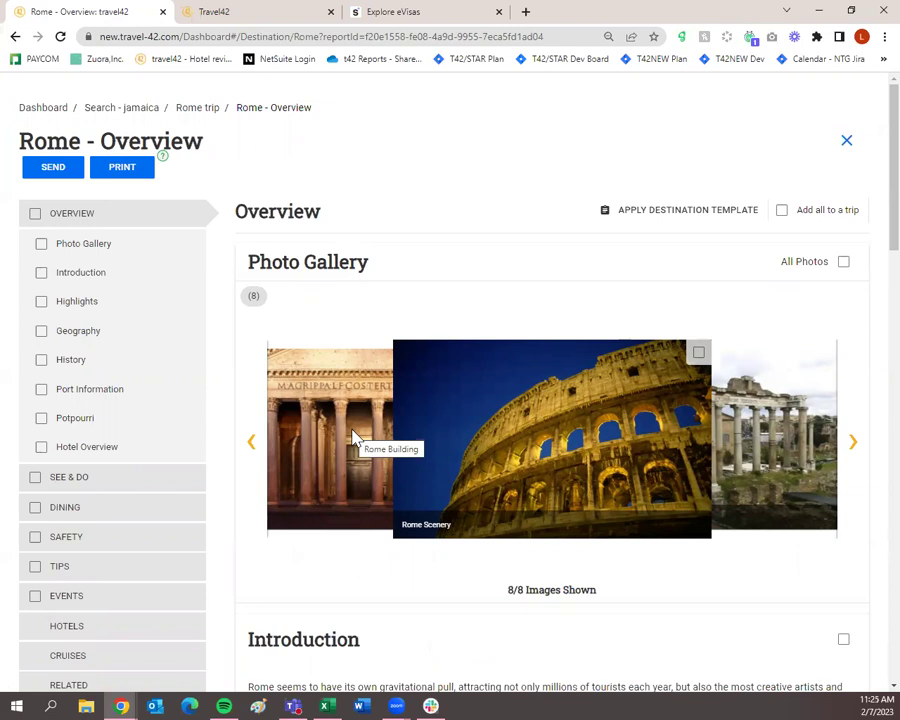
pyautogui.click(41, 276)
pyautogui.click(42, 302)
pyautogui.click(41, 331)
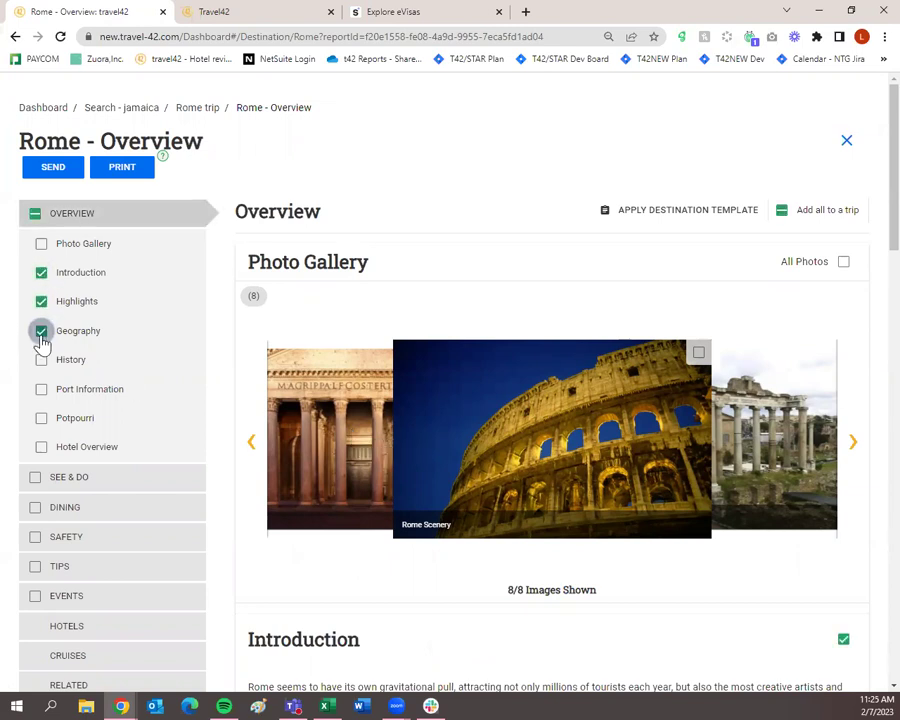
pyautogui.click(41, 362)
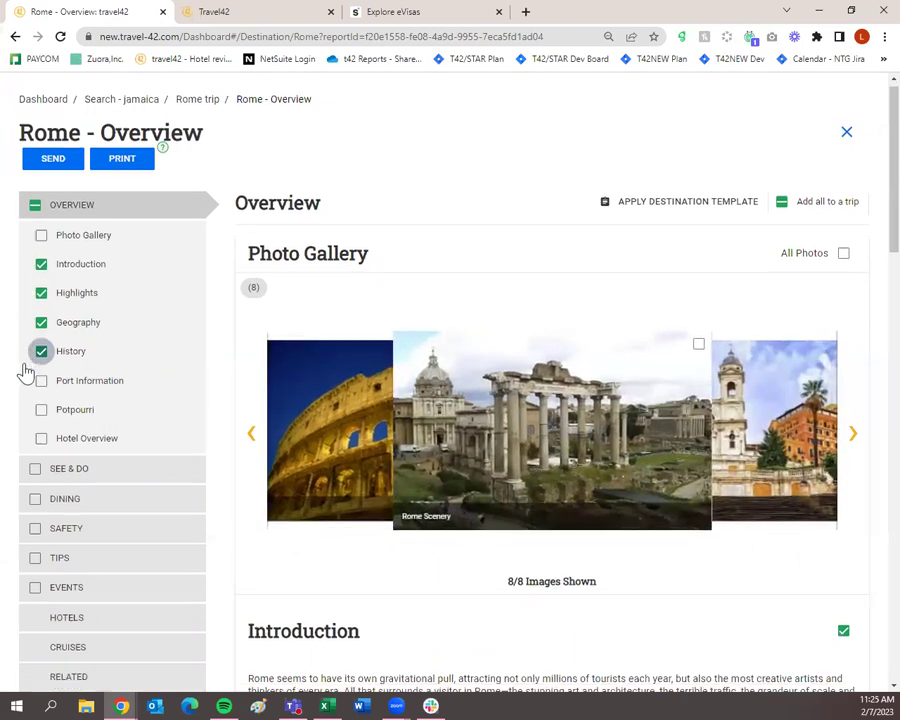
pyautogui.scroll(-1, 24, 370)
pyautogui.click(43, 204)
pyautogui.click(43, 232)
pyautogui.click(43, 261)
pyautogui.click(44, 290)
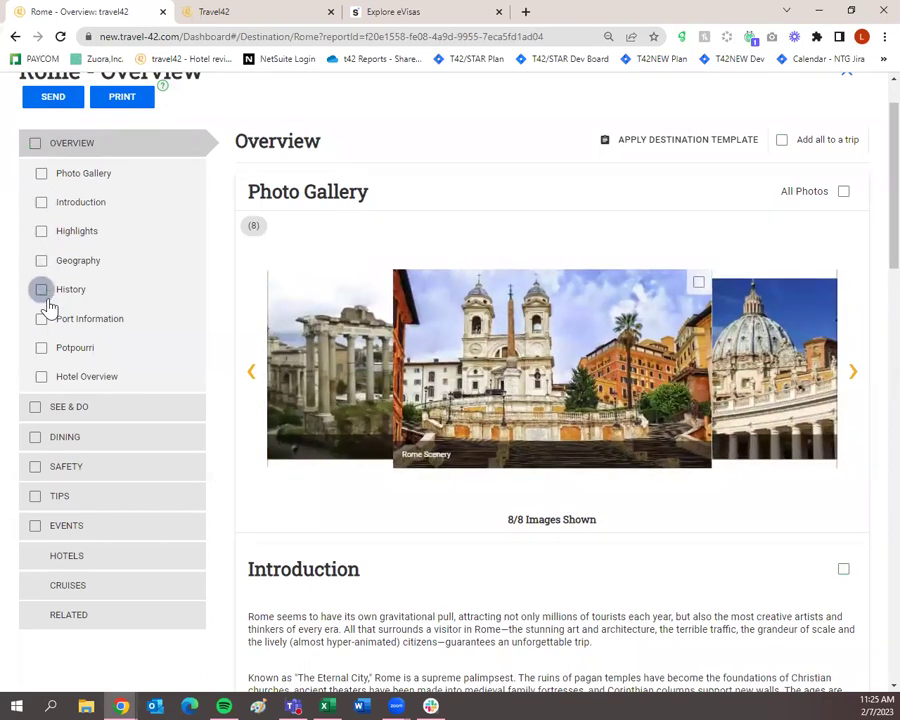
pyautogui.scroll(1, 526, 156)
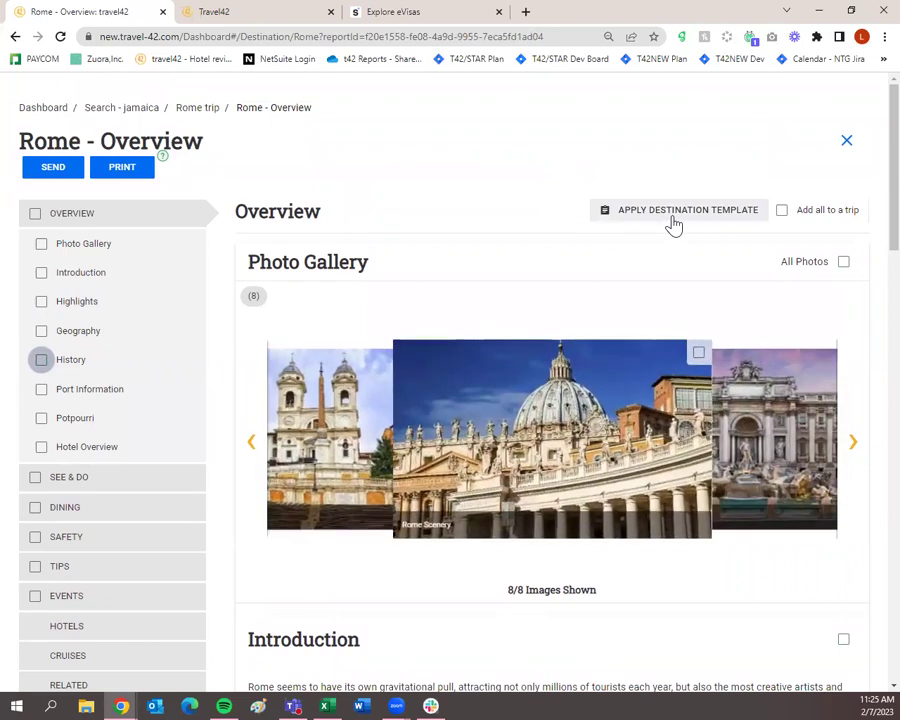
# Step: Start Apply Destination Template for Rome, review the Full template checklist, and list available templates
pyautogui.click(676, 220)
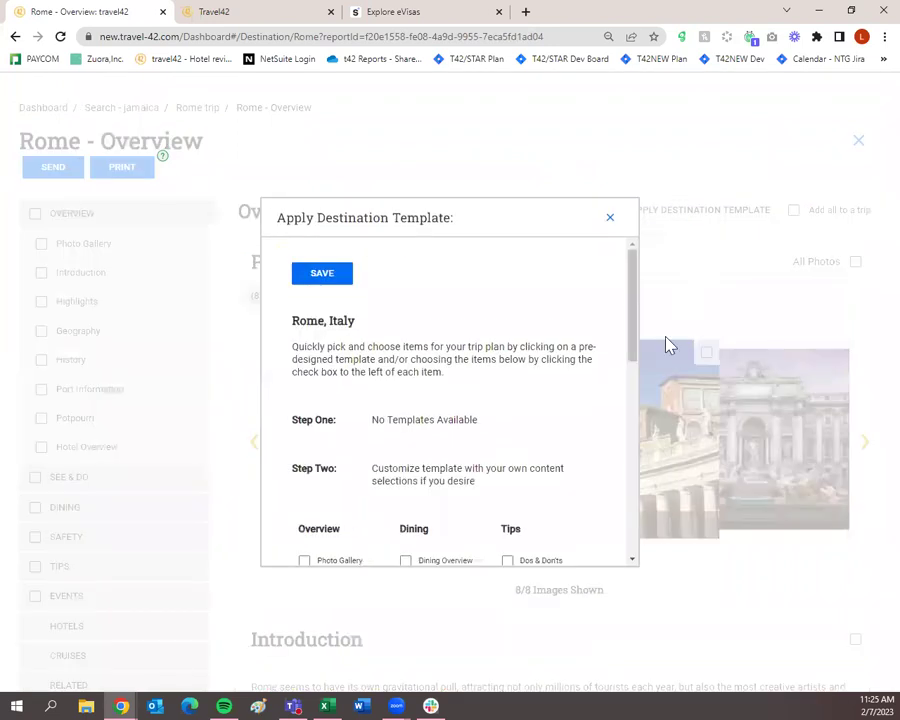
pyautogui.scroll(-3, 365, 430)
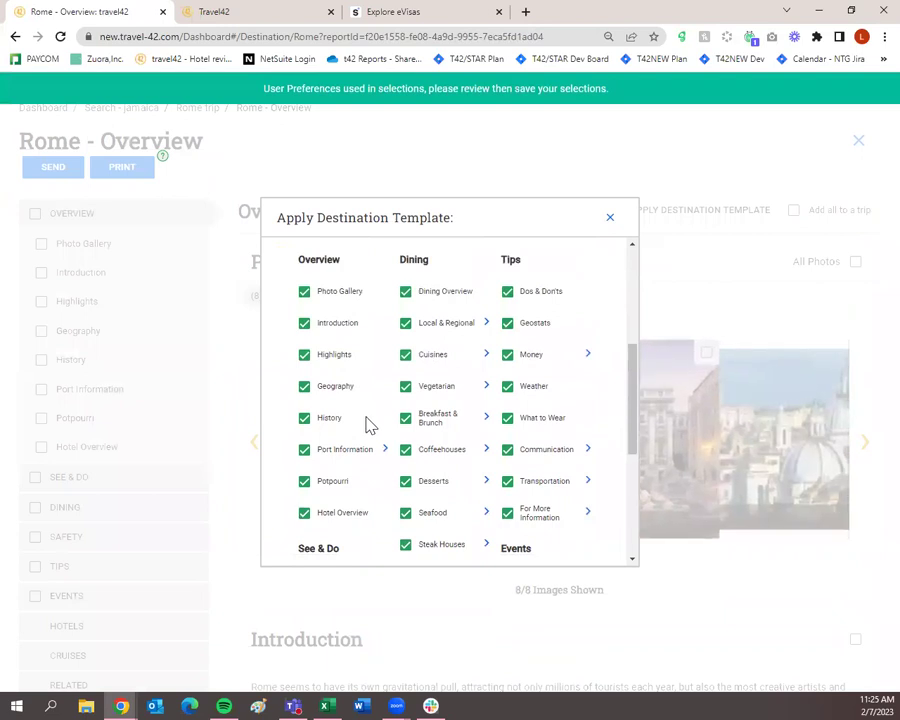
pyautogui.scroll(-3, 368, 422)
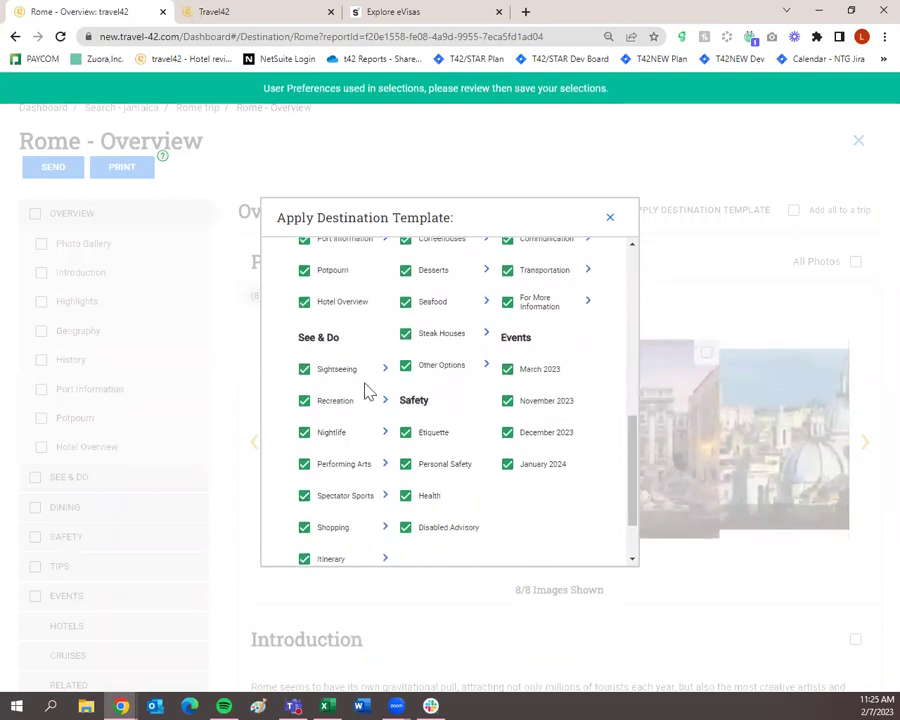
pyautogui.scroll(-1, 424, 436)
pyautogui.scroll(5, 428, 480)
pyautogui.scroll(-6, 425, 478)
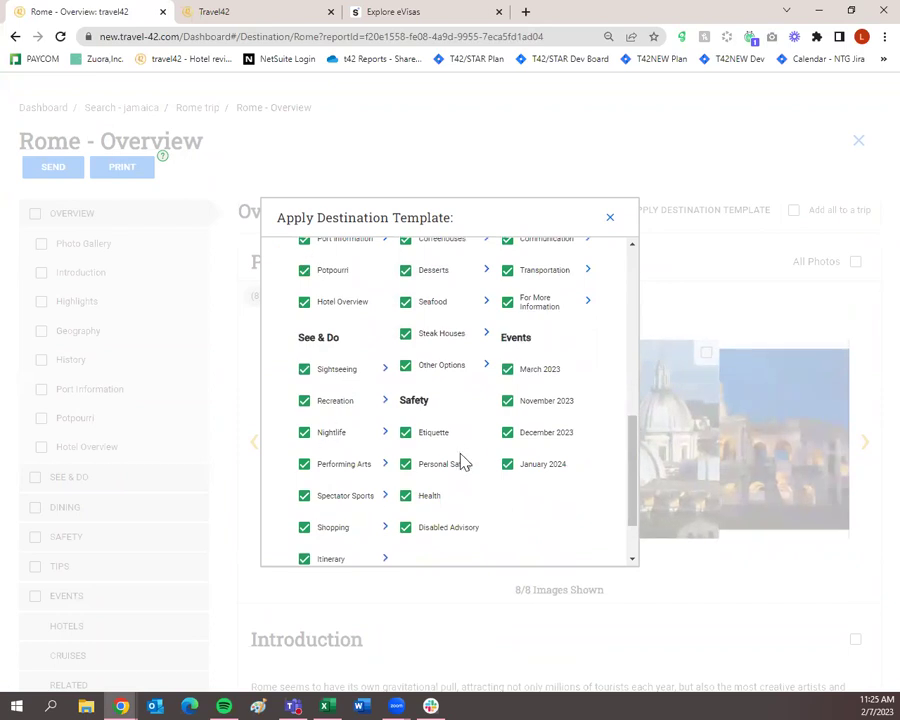
pyautogui.scroll(5, 460, 470)
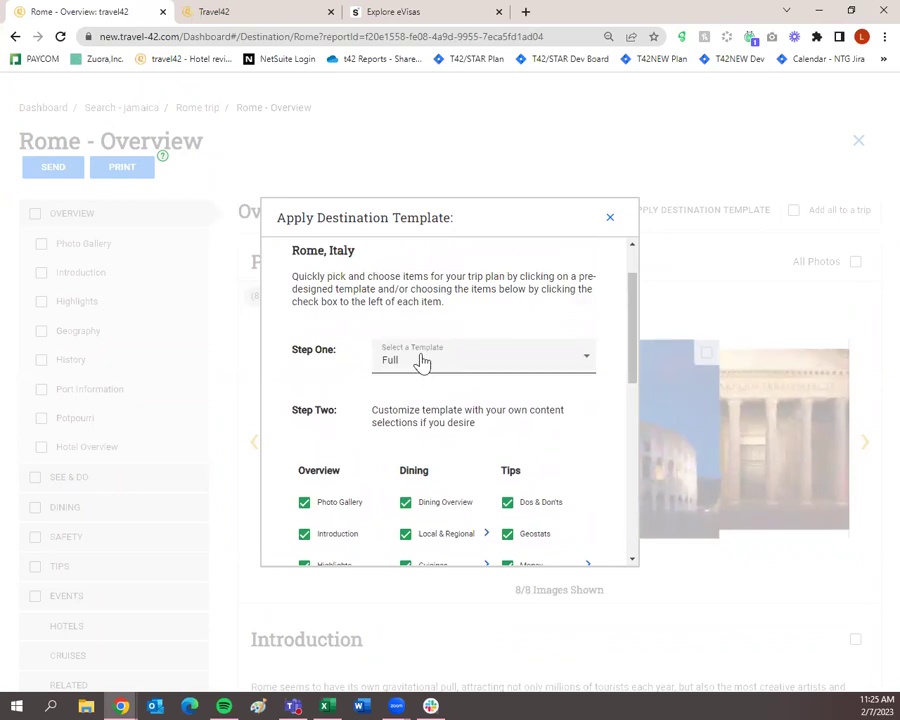
pyautogui.scroll(-6, 392, 478)
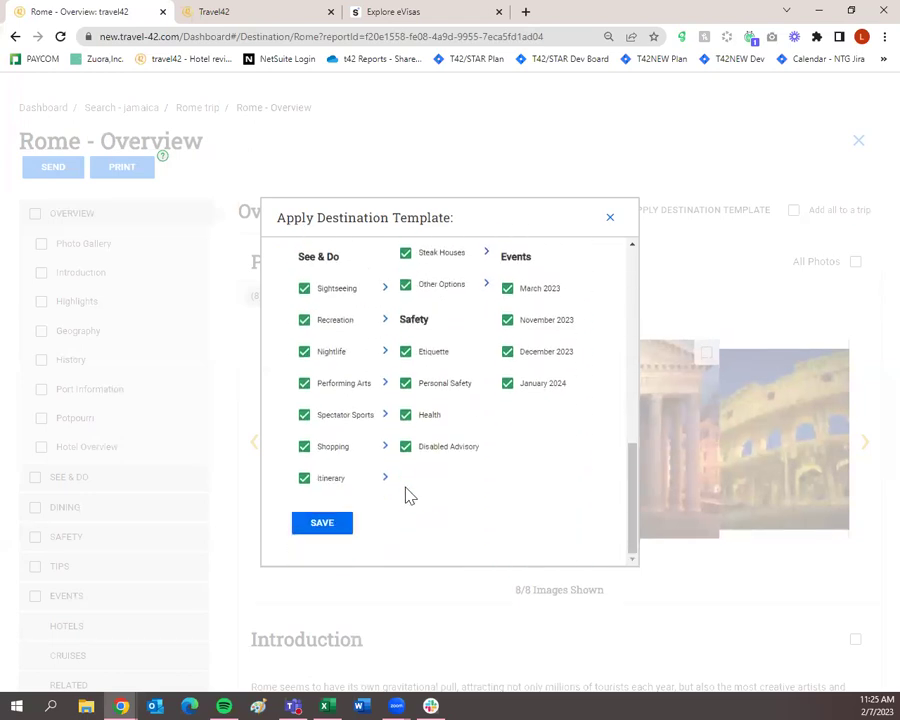
pyautogui.scroll(6, 444, 454)
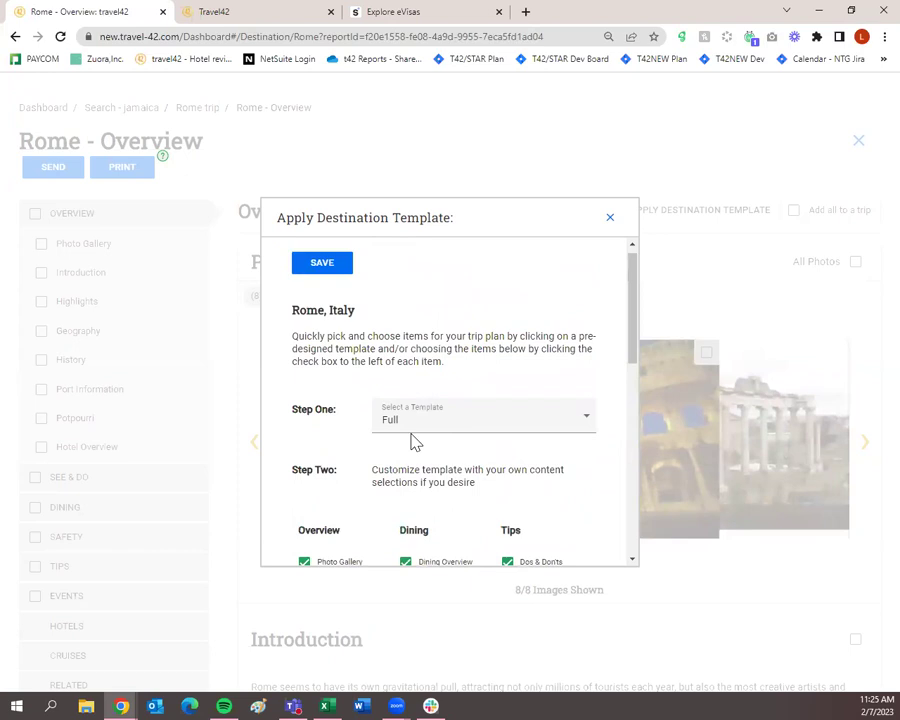
pyautogui.scroll(-5, 370, 410)
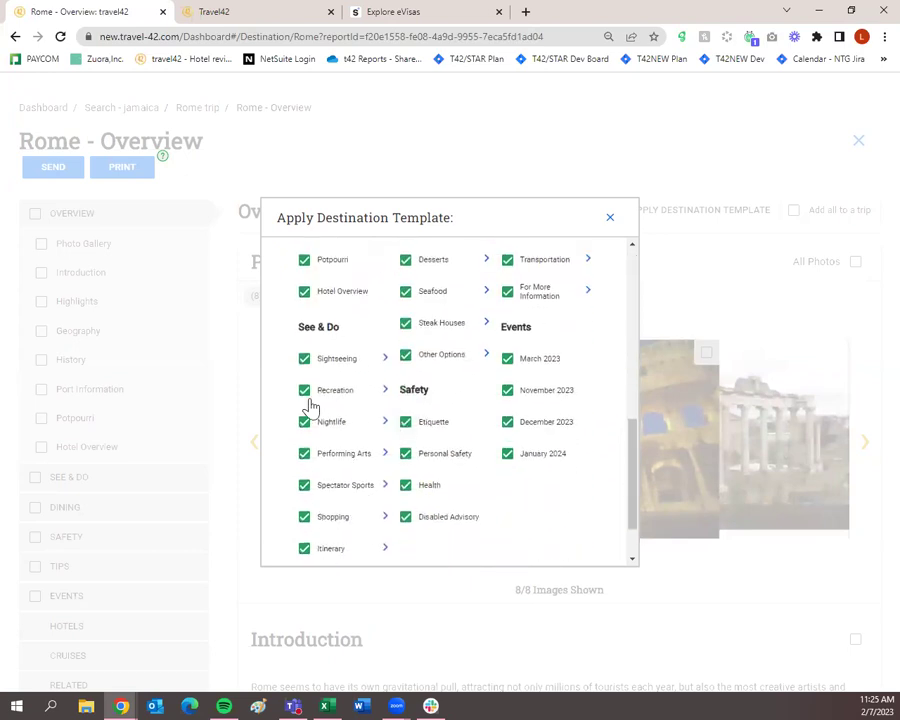
pyautogui.scroll(-1, 395, 470)
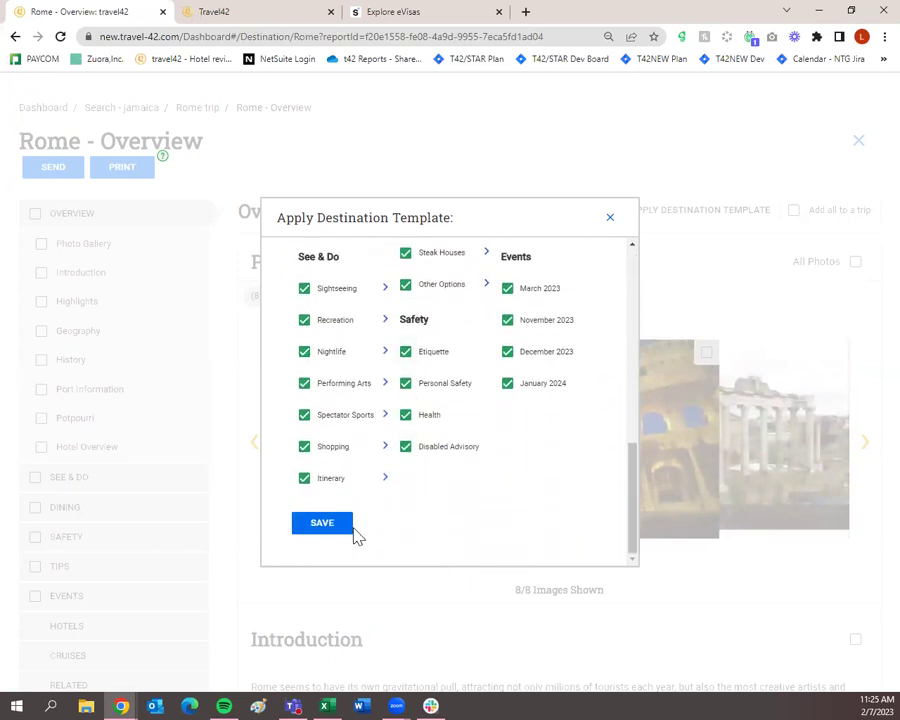
pyautogui.scroll(6, 400, 500)
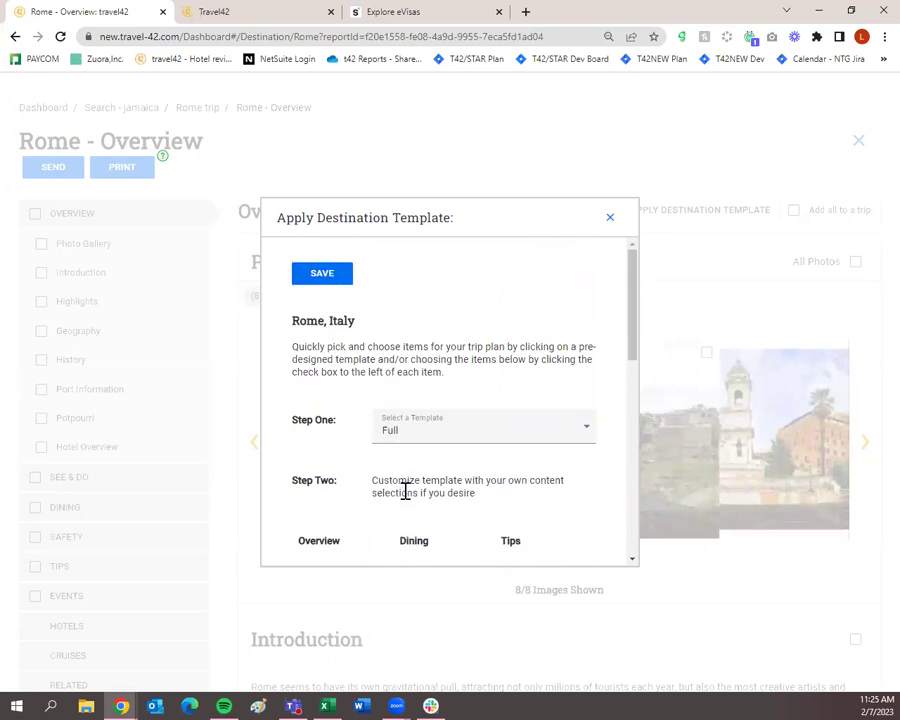
pyautogui.click(418, 440)
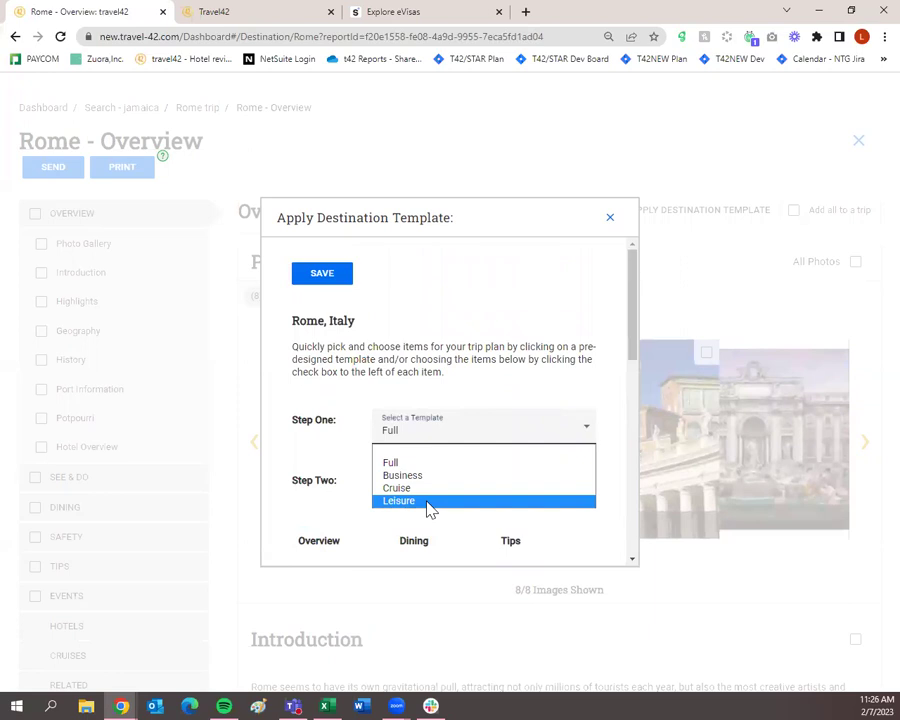
# Step: Switch the Rome template to Leisure and scroll through its ticked sections
pyautogui.click(428, 501)
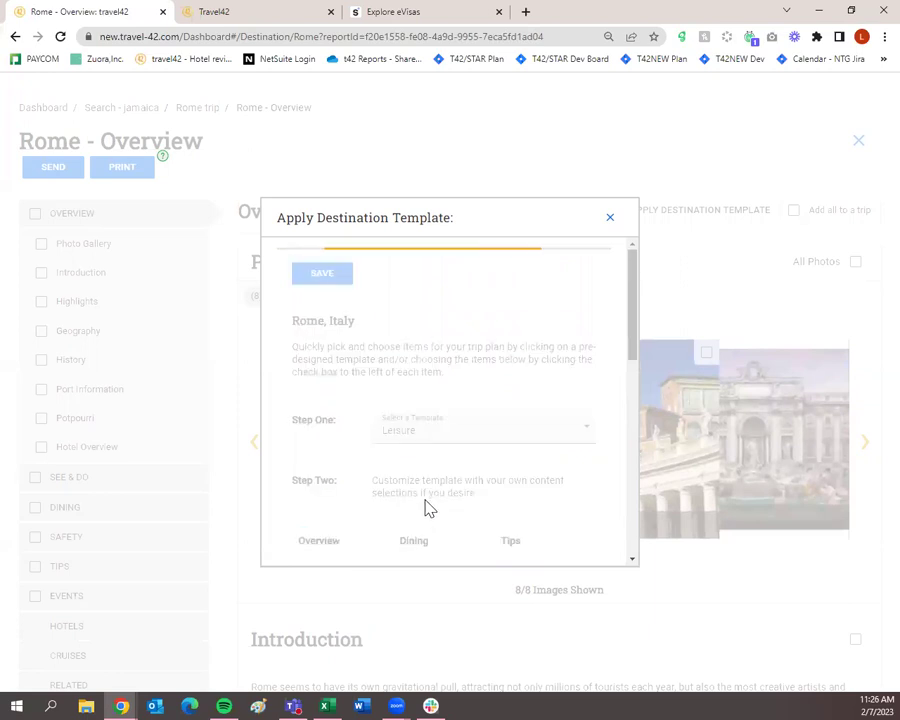
pyautogui.scroll(-1, 428, 508)
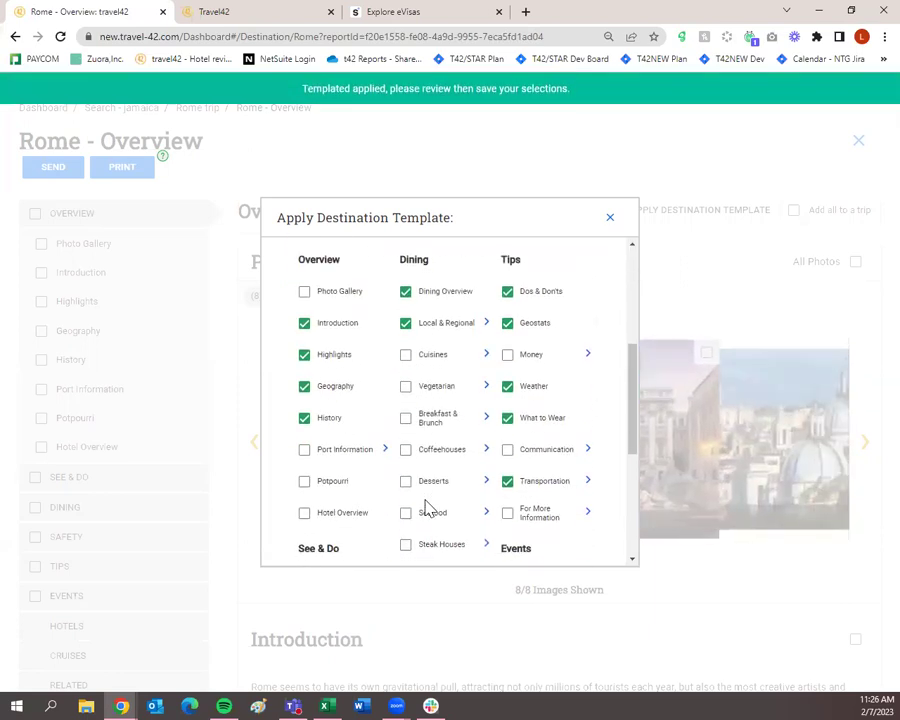
pyautogui.scroll(3, 428, 508)
pyautogui.scroll(-3, 428, 507)
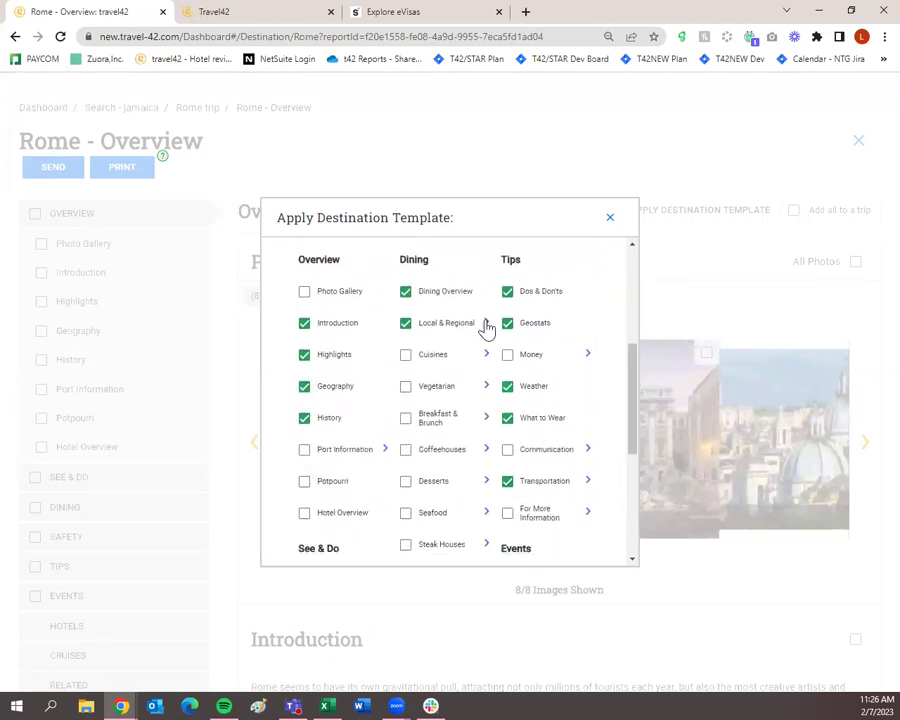
pyautogui.scroll(-4, 540, 470)
pyautogui.scroll(-1, 508, 495)
pyautogui.scroll(5, 508, 497)
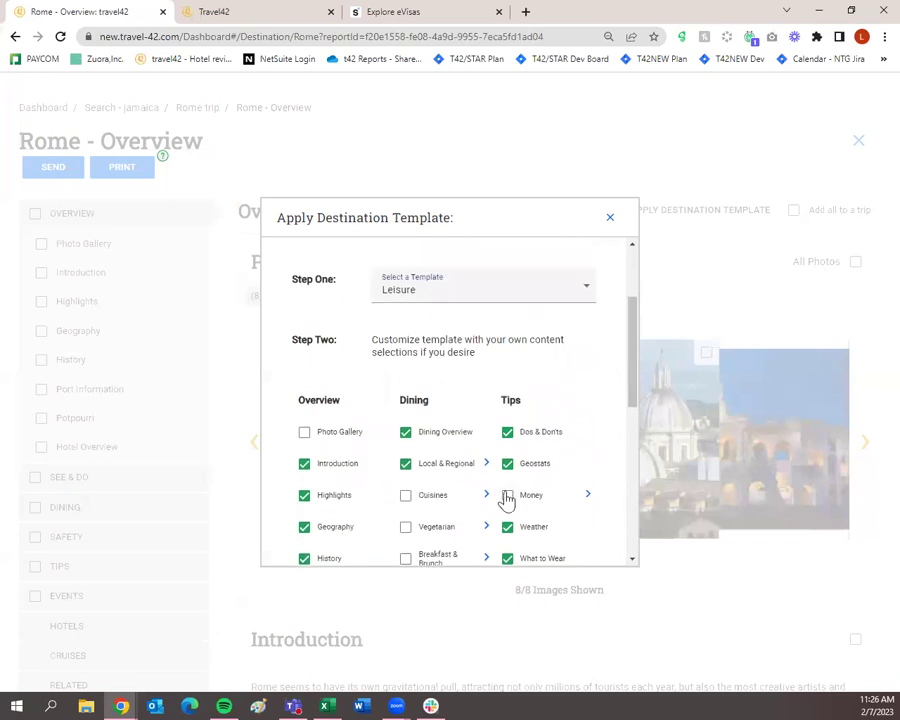
pyautogui.scroll(-1, 506, 500)
pyautogui.scroll(-2, 505, 497)
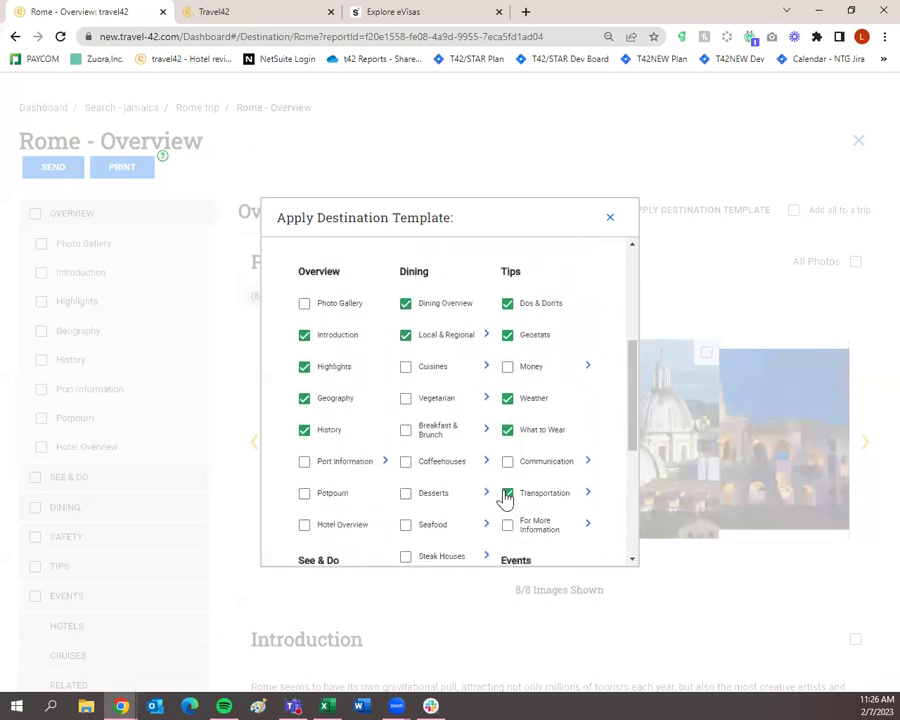
pyautogui.scroll(-4, 507, 500)
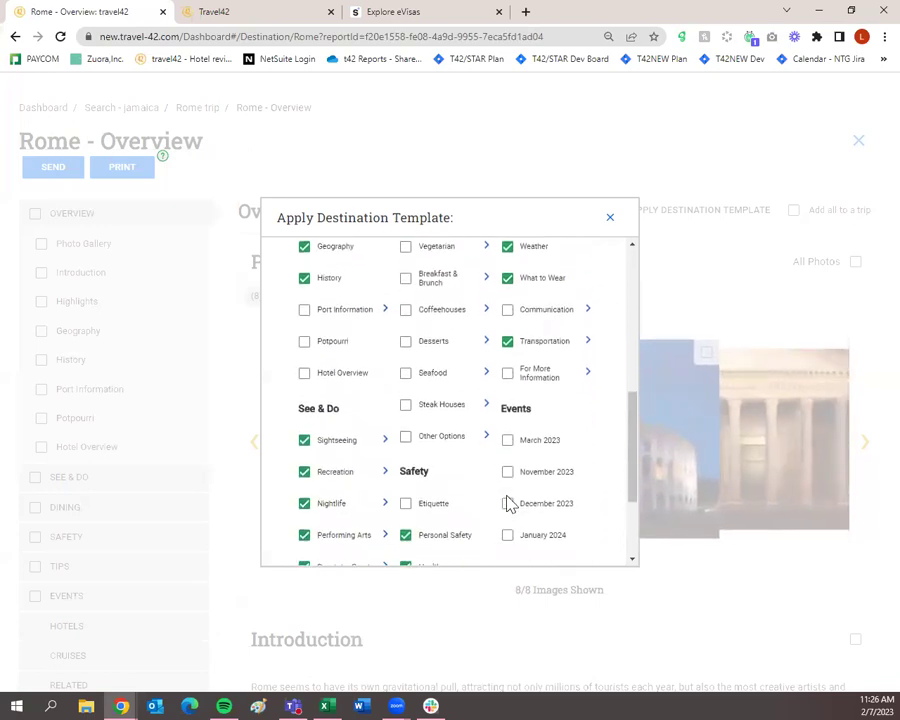
pyautogui.scroll(-2, 507, 502)
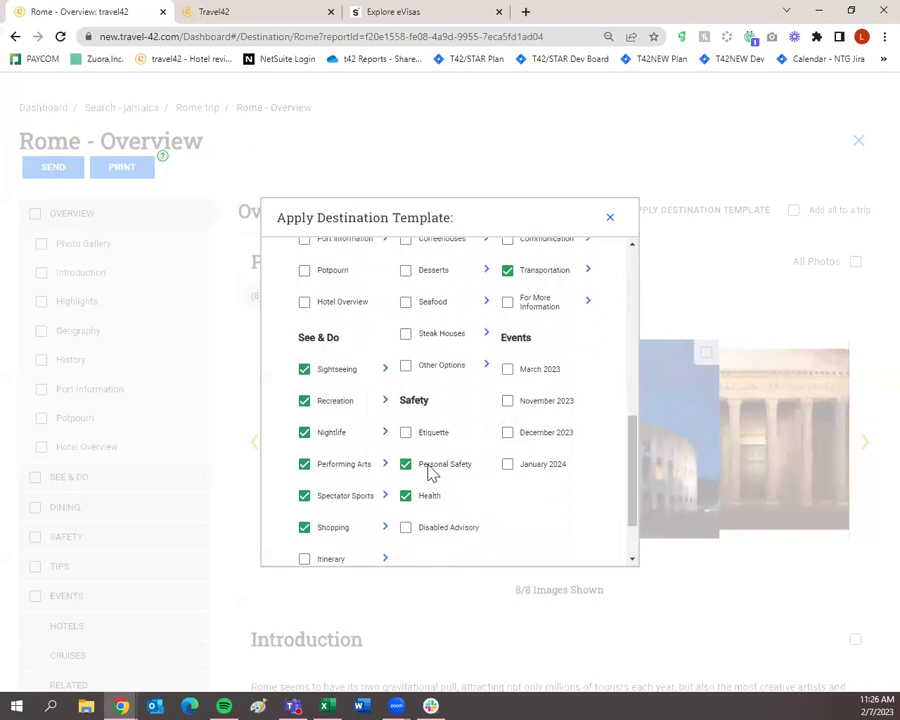
pyautogui.scroll(-2, 418, 470)
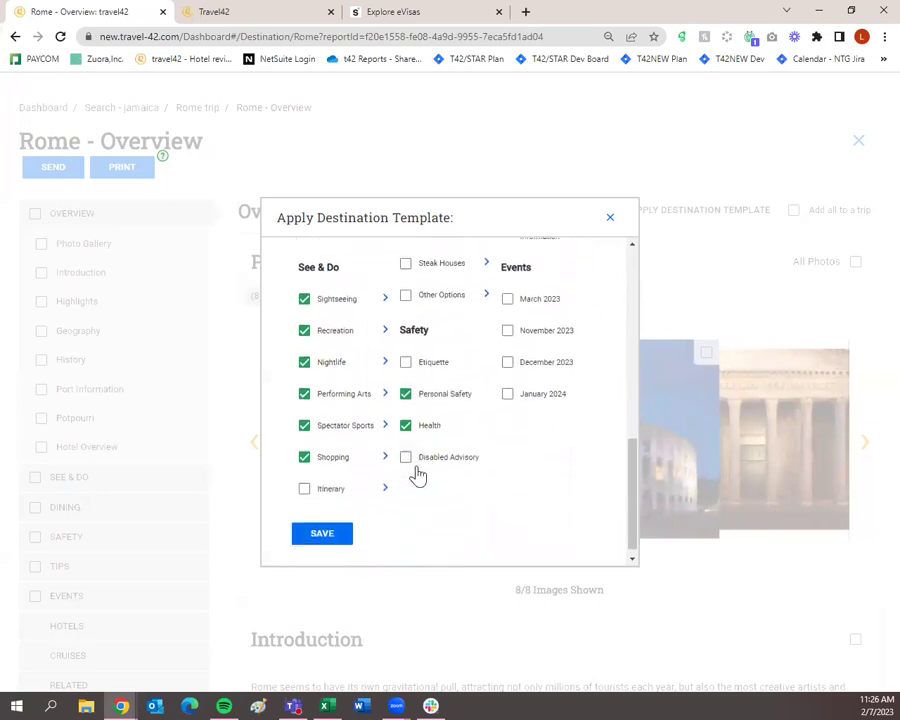
pyautogui.scroll(2, 381, 418)
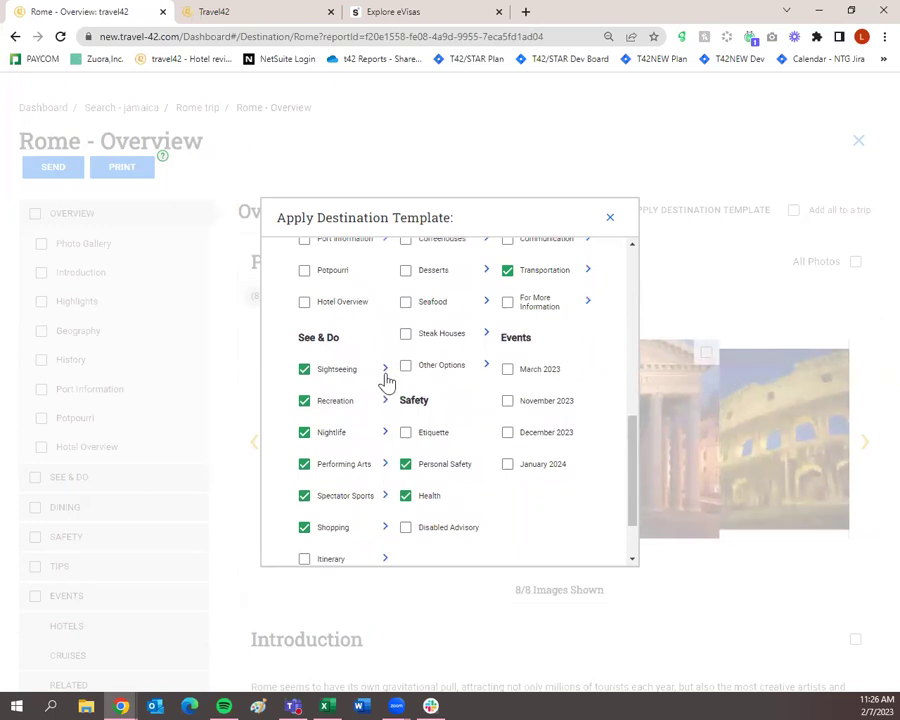
# Step: Expand and collapse the Sightseeing list to review its individual See & Do items
pyautogui.click(384, 372)
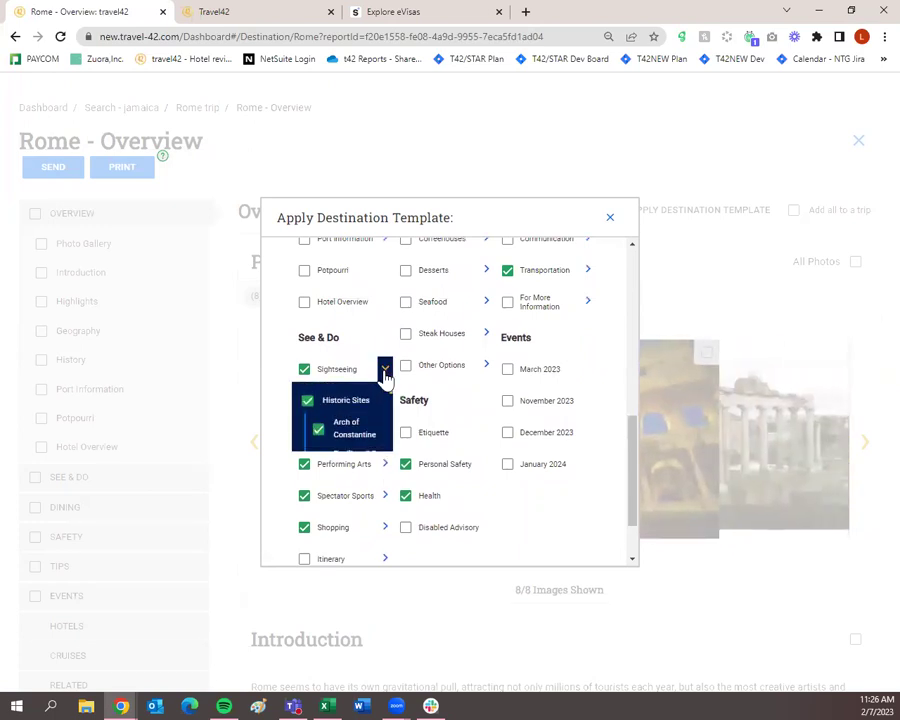
pyautogui.scroll(-5, 370, 410)
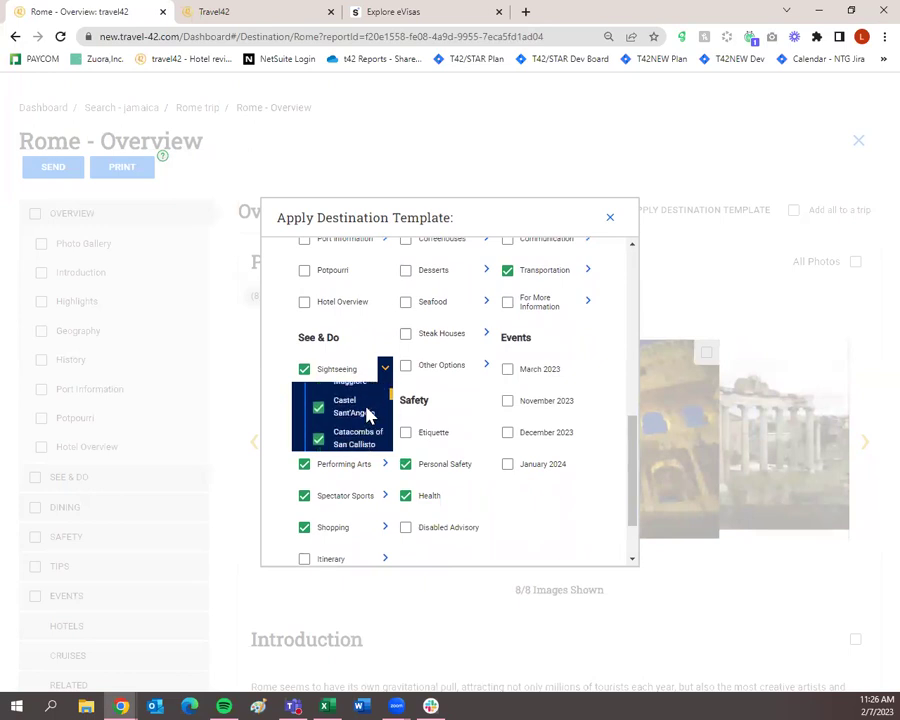
pyautogui.scroll(-2, 368, 415)
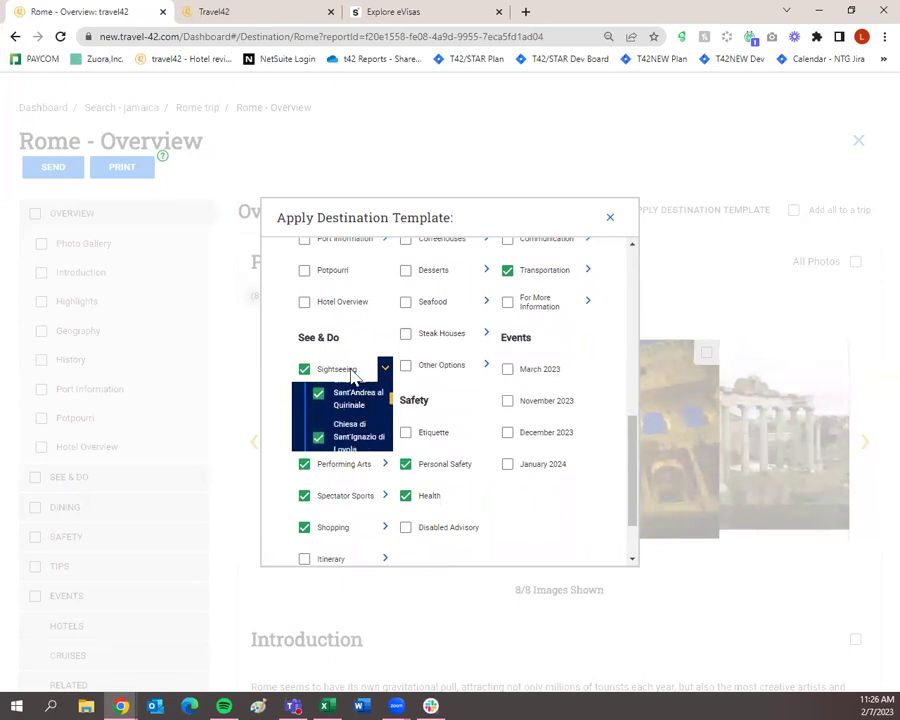
pyautogui.scroll(-1, 363, 417)
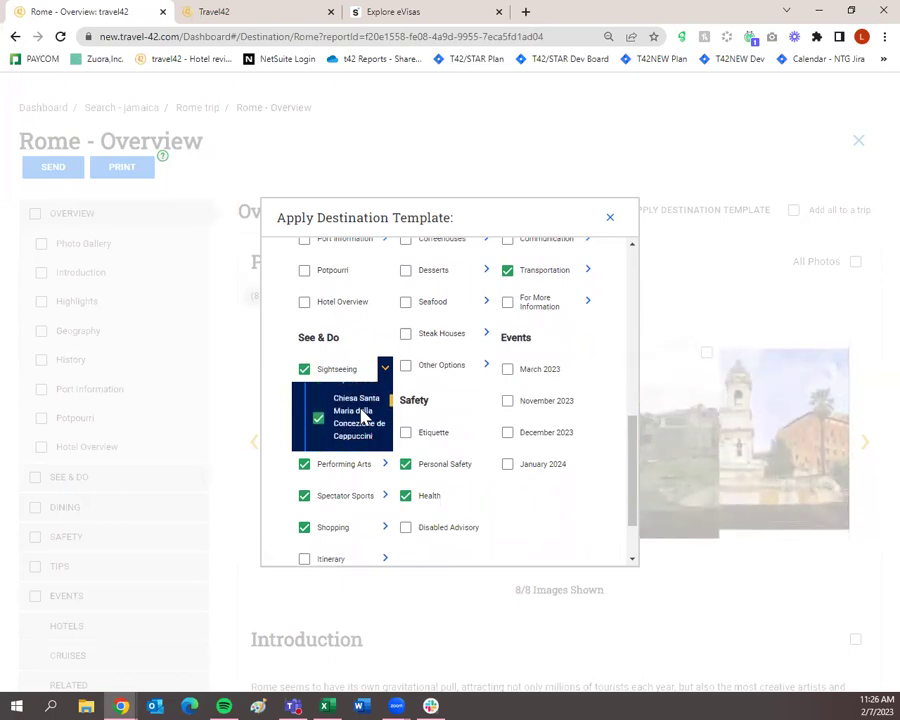
pyautogui.click(385, 369)
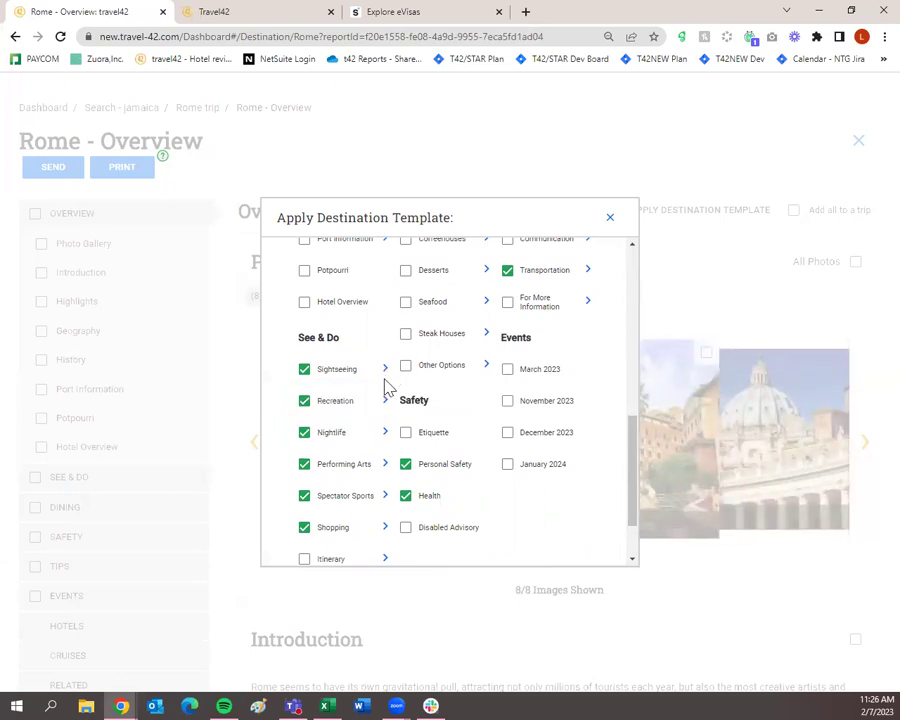
pyautogui.click(385, 370)
pyautogui.scroll(3, 365, 410)
pyautogui.click(383, 370)
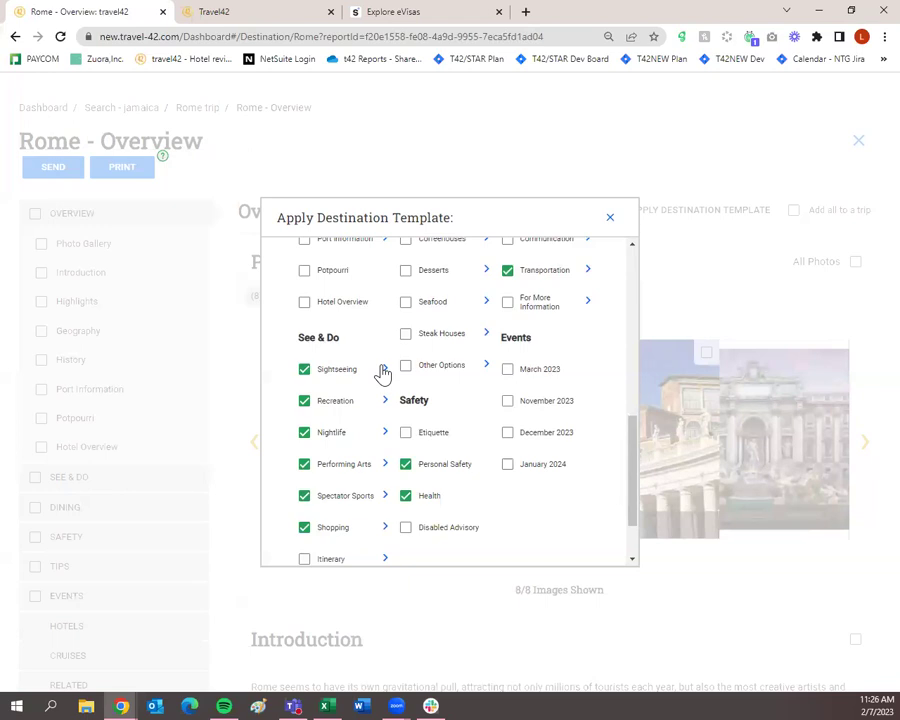
pyautogui.scroll(10, 410, 436)
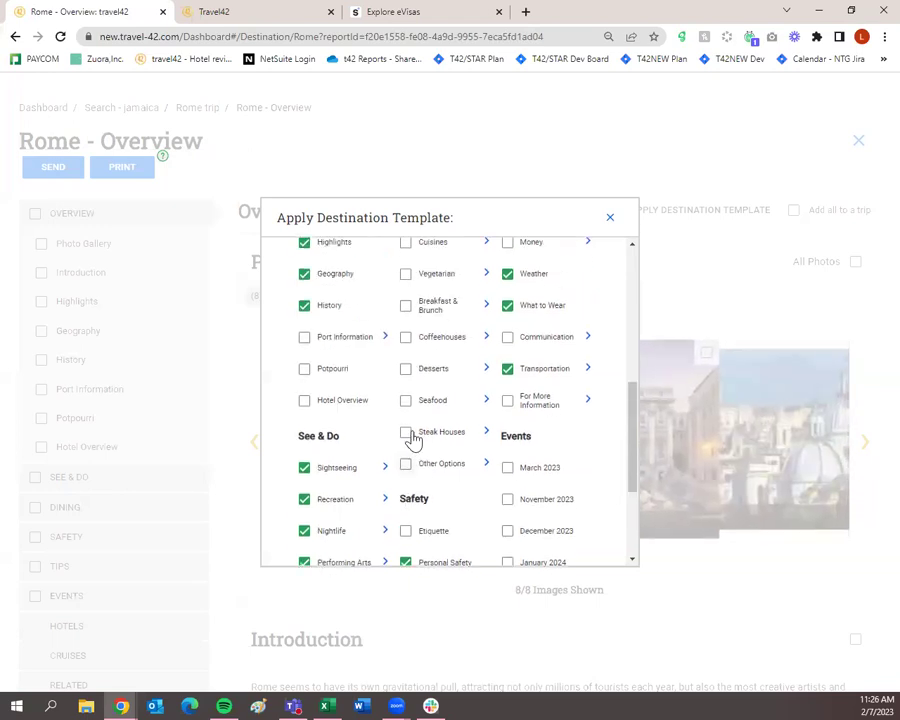
pyautogui.scroll(1, 416, 501)
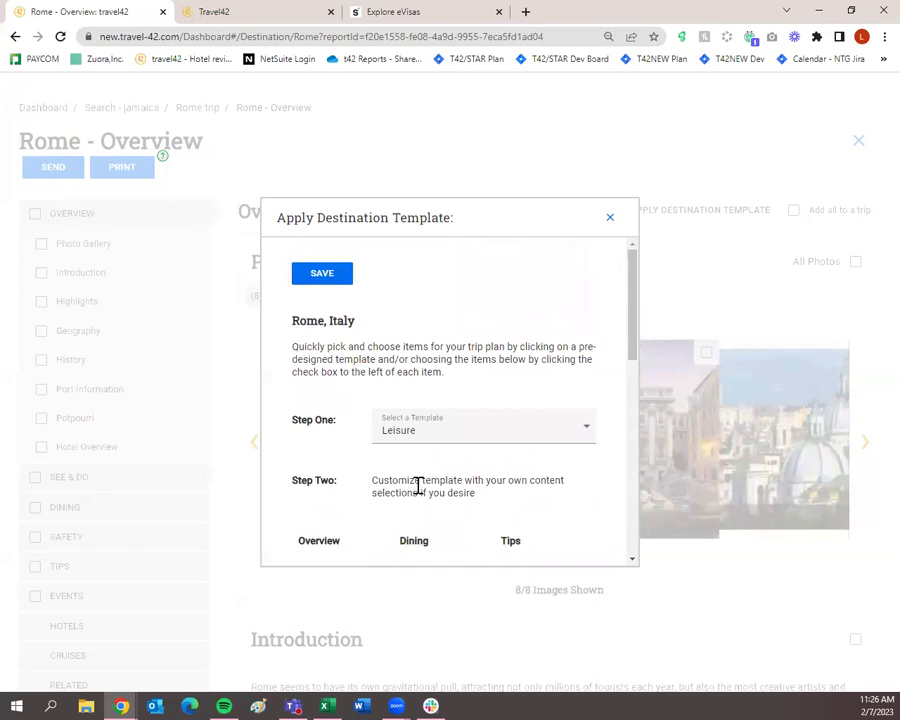
pyautogui.scroll(-10, 416, 488)
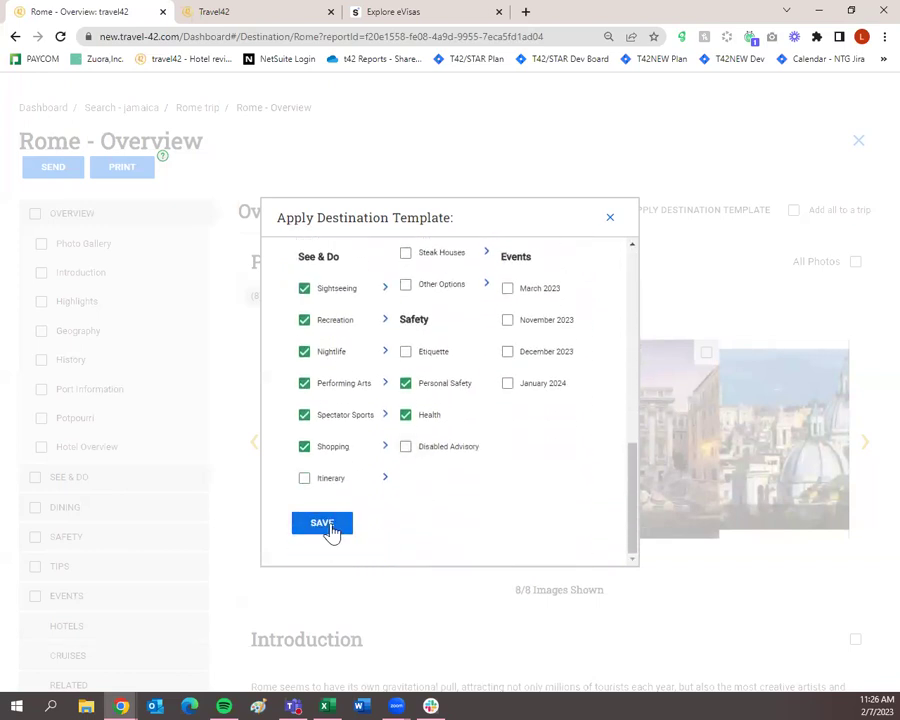
# Step: Save the Rome template with Introduction through History, See & Do, Dining, Safety and Tips
pyautogui.click(330, 529)
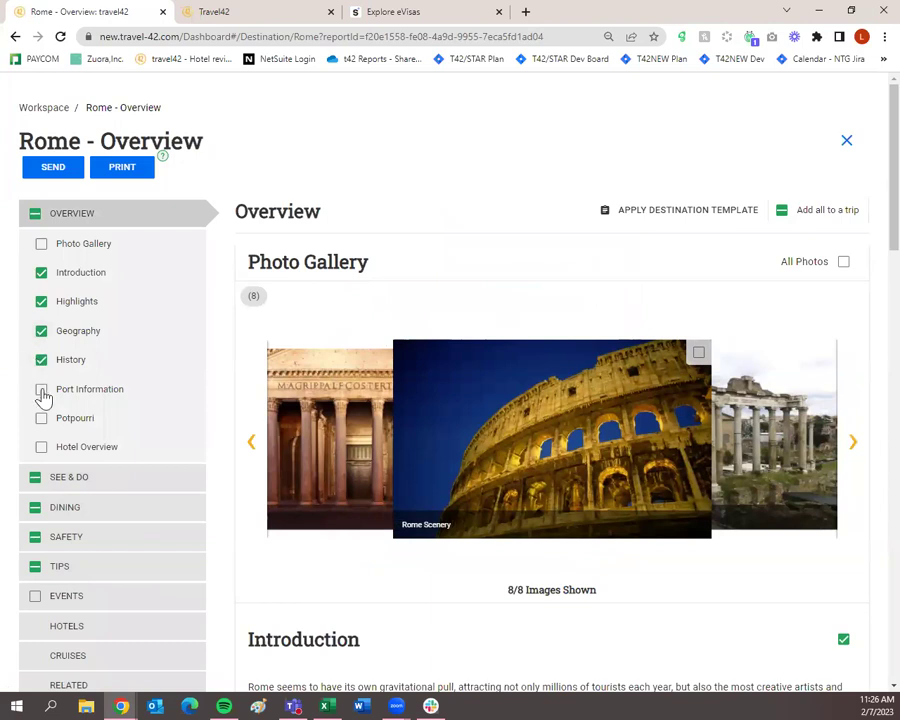
pyautogui.scroll(-1, 42, 416)
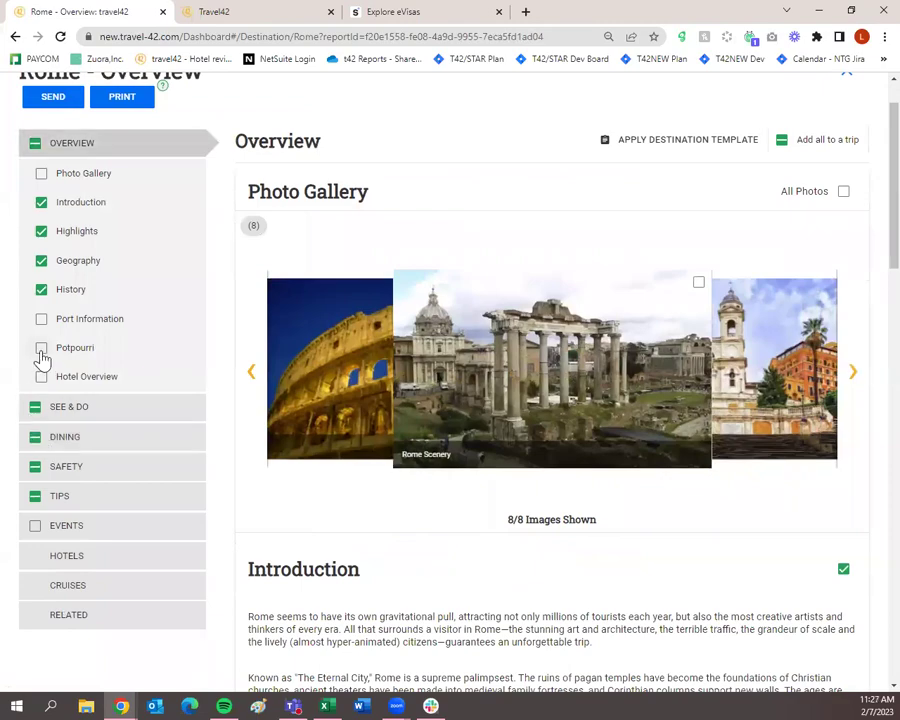
pyautogui.scroll(-15, 330, 424)
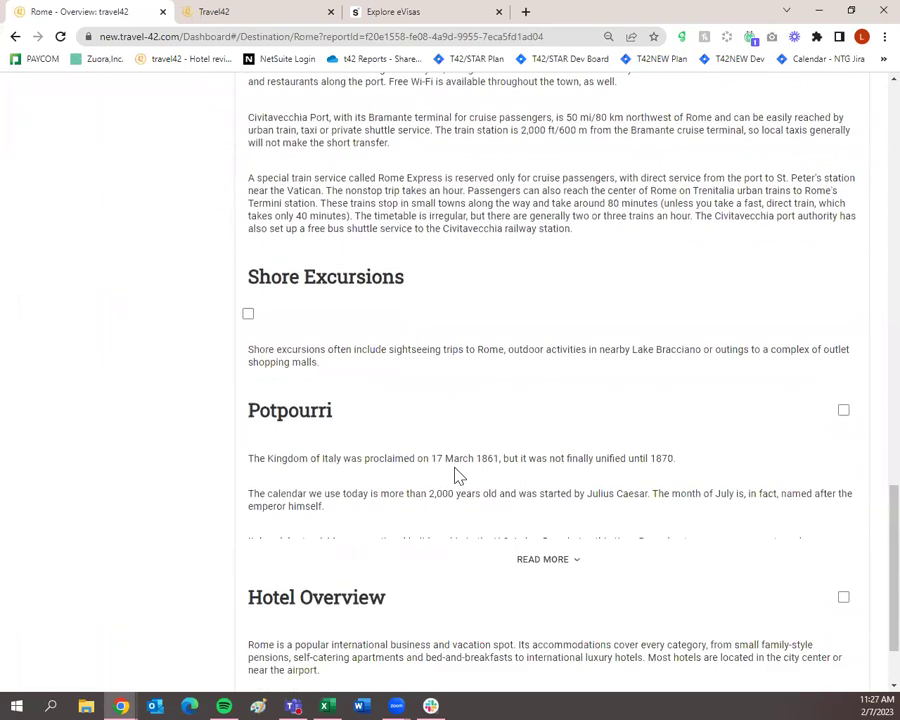
# Step: Expand the full Potpourri facts and add Potpourri to the Rome Overview selections
pyautogui.scroll(-2, 455, 475)
pyautogui.click(526, 452)
pyautogui.scroll(-2, 526, 452)
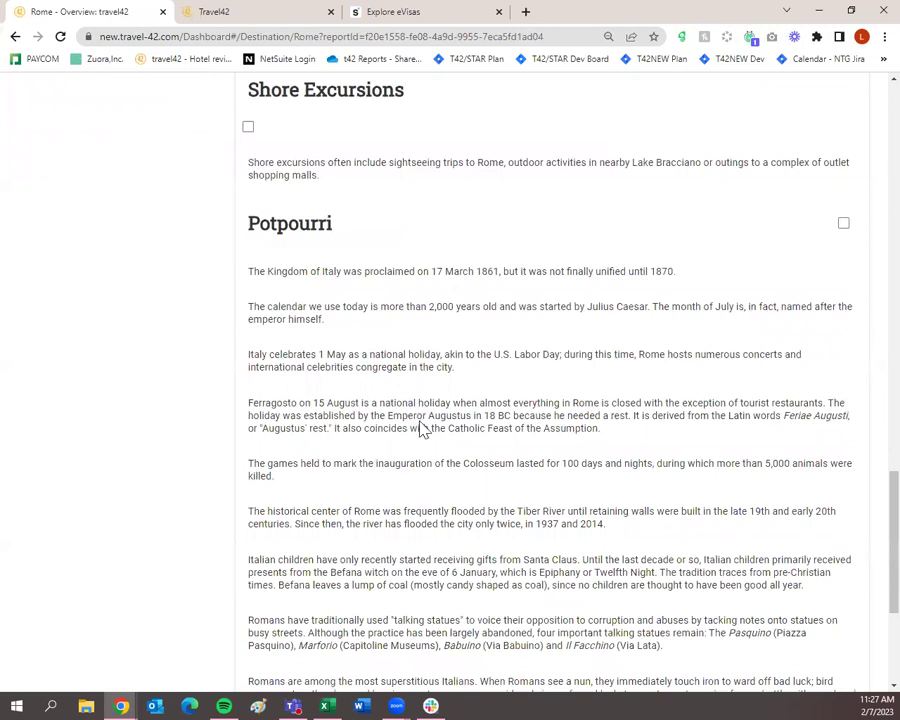
pyautogui.scroll(-4, 420, 428)
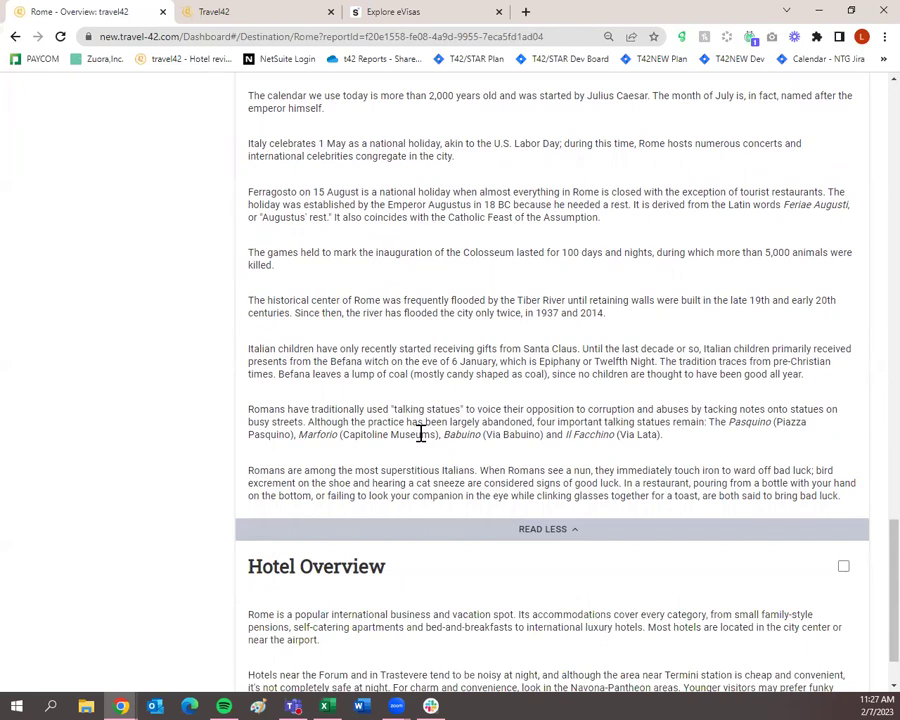
pyautogui.scroll(5, 420, 432)
pyautogui.click(843, 295)
# Step: Review the rest of the Overview page and continue to the See & Do guide
pyautogui.scroll(12, 808, 366)
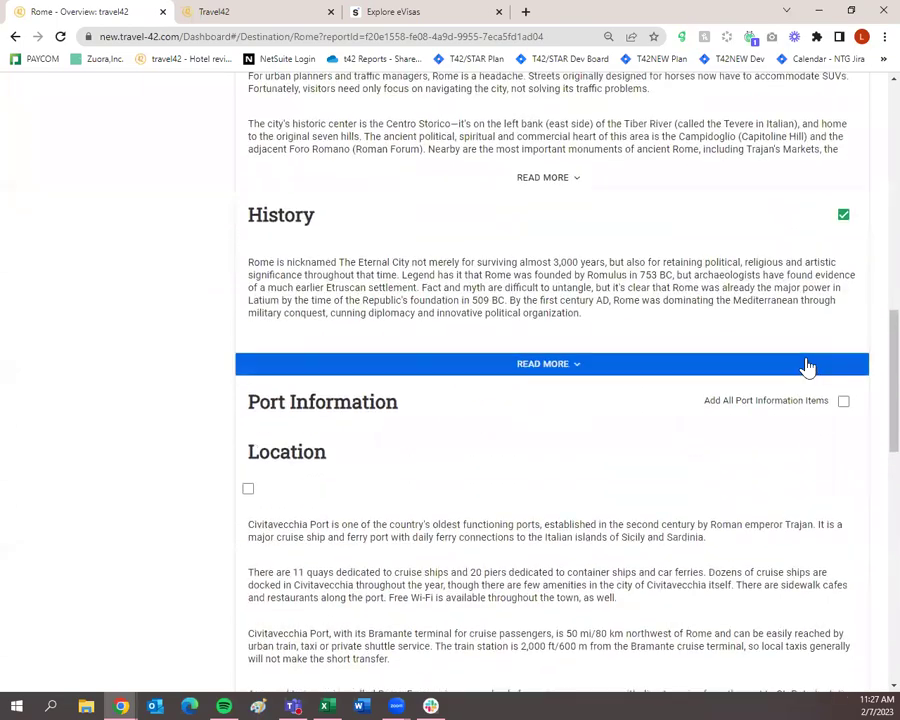
pyautogui.scroll(5, 808, 370)
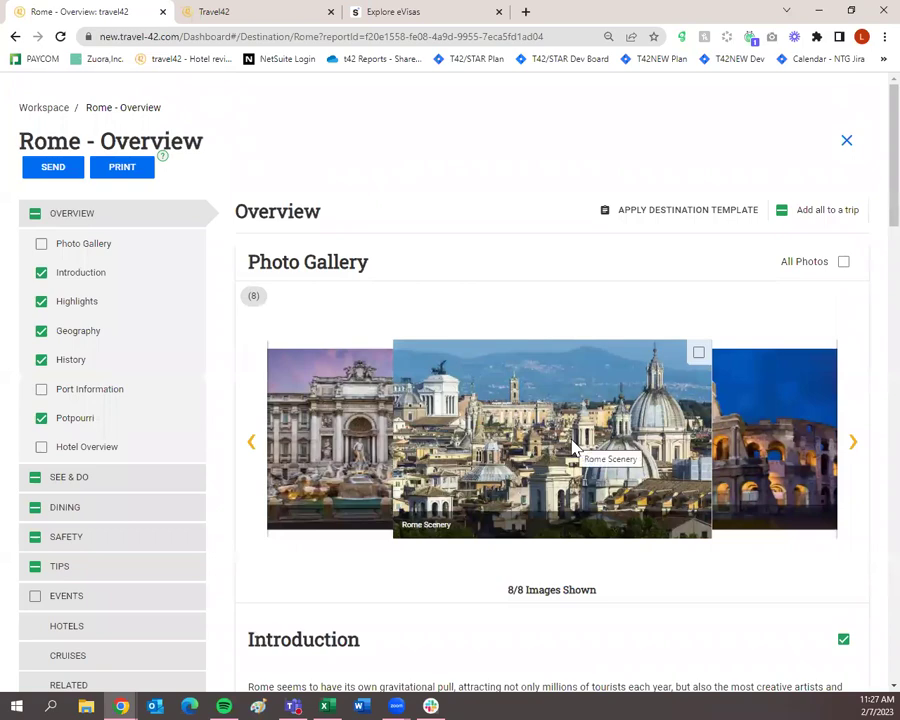
pyautogui.scroll(-10, 575, 450)
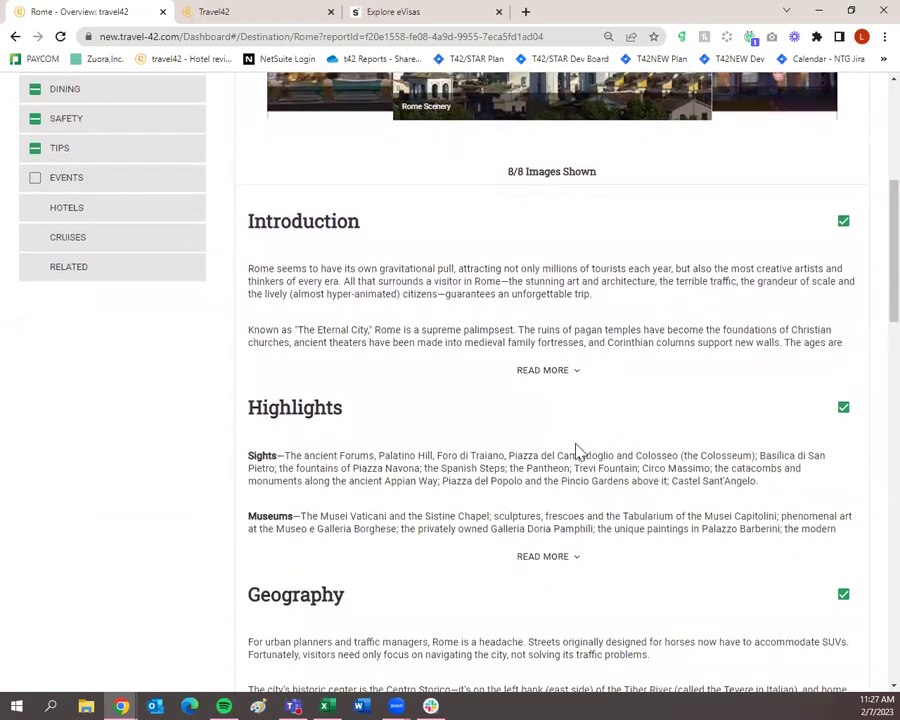
pyautogui.scroll(-3, 577, 450)
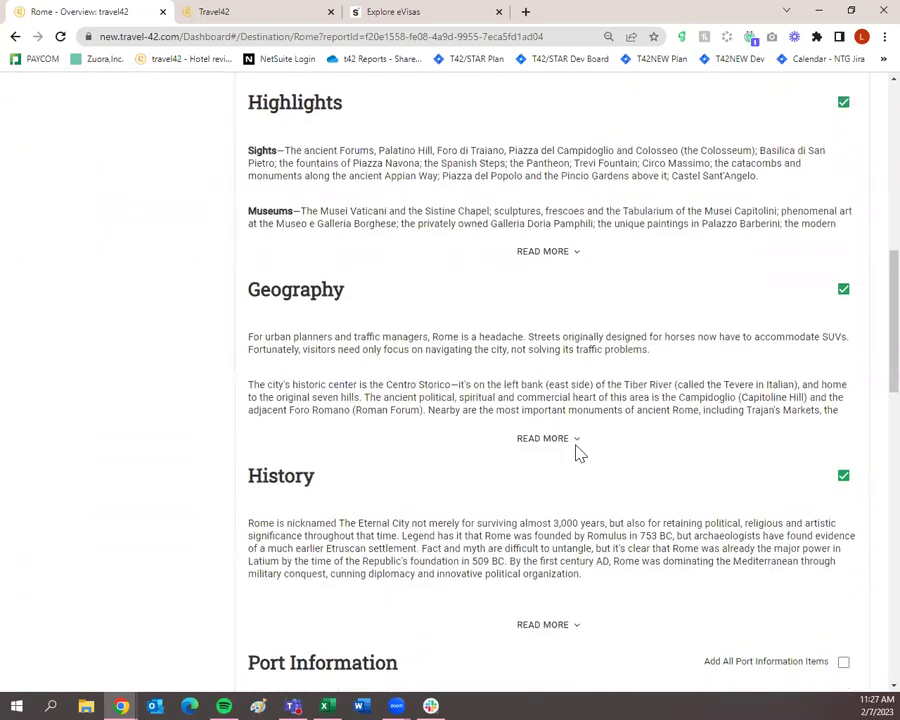
pyautogui.scroll(-4, 577, 450)
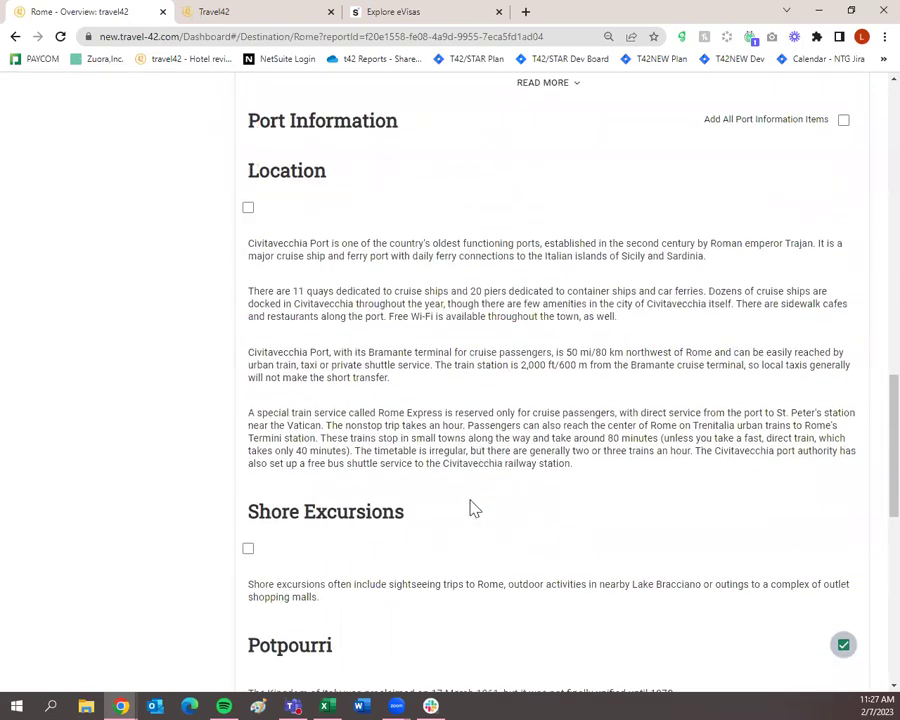
pyautogui.scroll(-5, 474, 509)
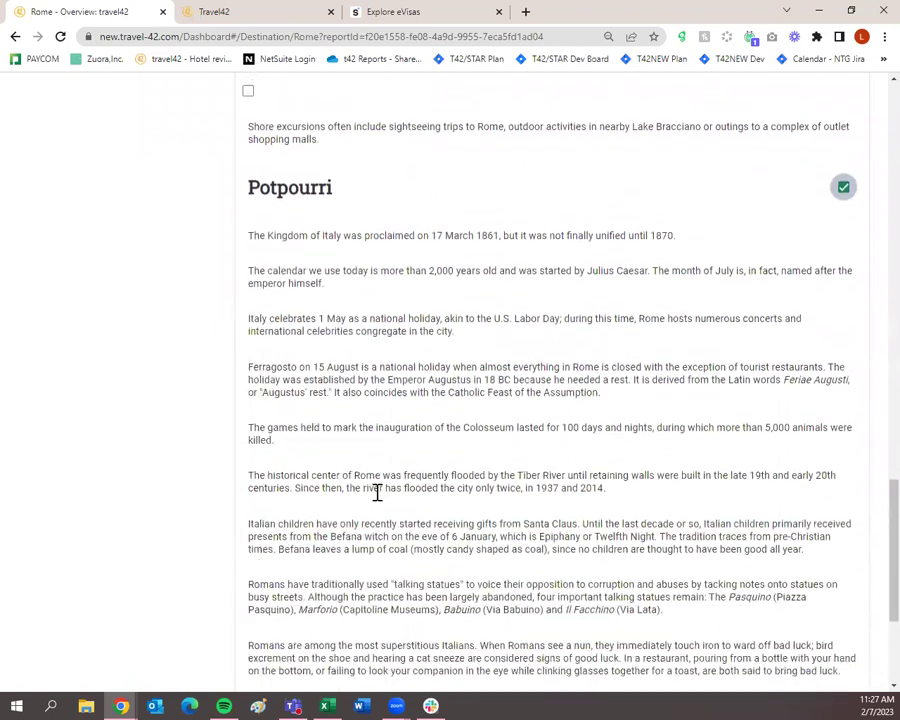
pyautogui.scroll(-3, 514, 366)
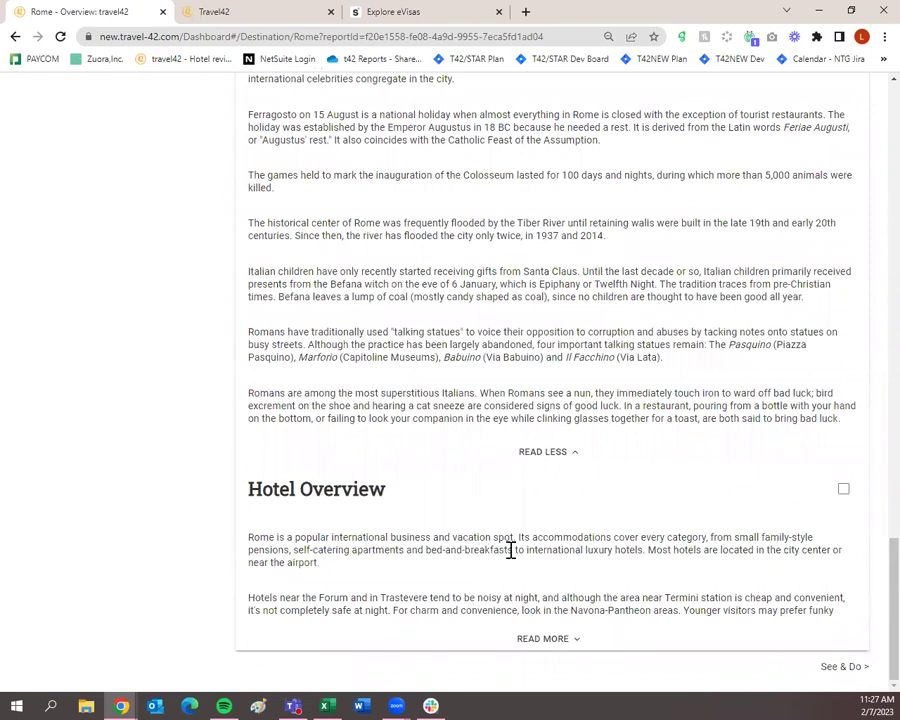
pyautogui.click(842, 668)
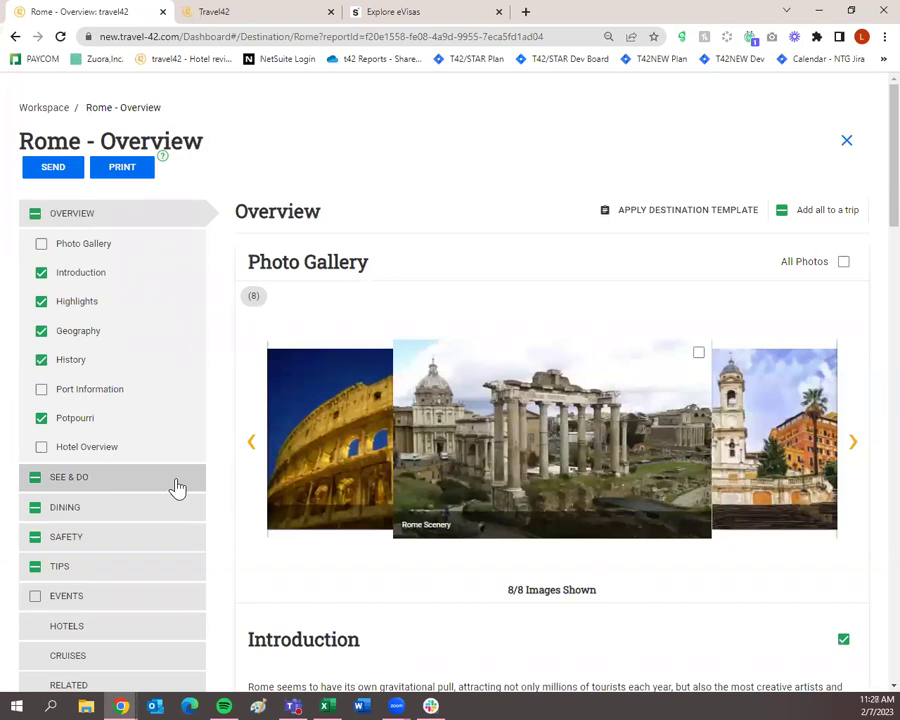
pyautogui.click(177, 486)
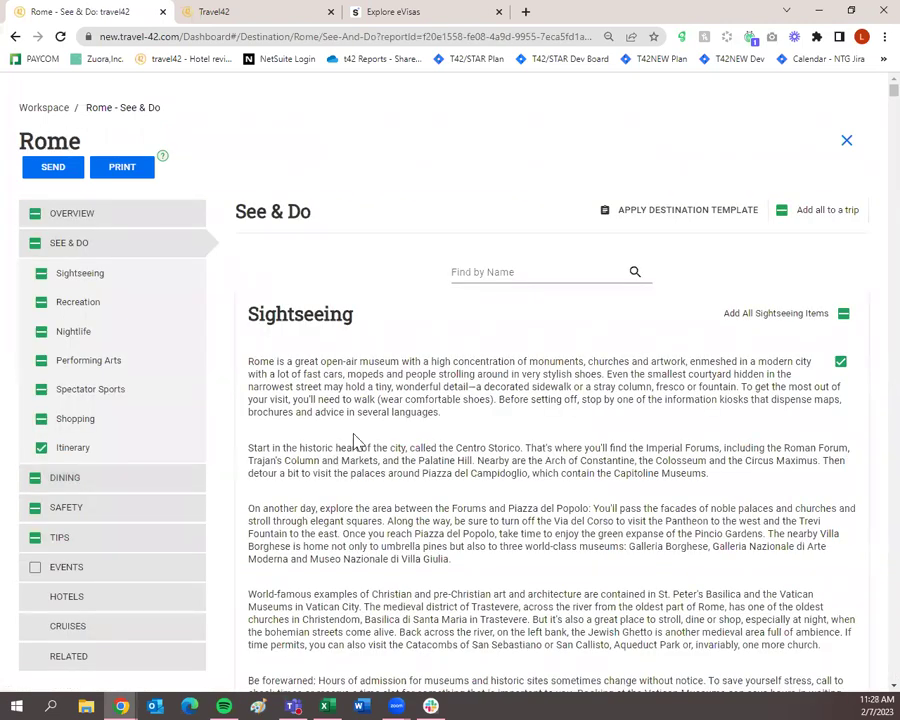
pyautogui.scroll(-5, 492, 432)
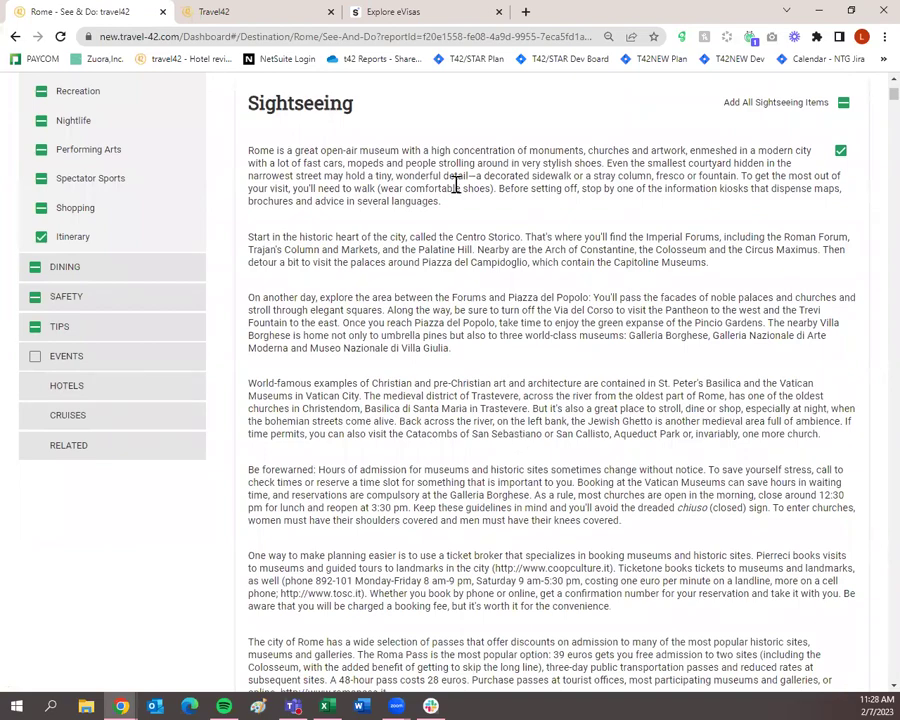
pyautogui.scroll(-18, 423, 455)
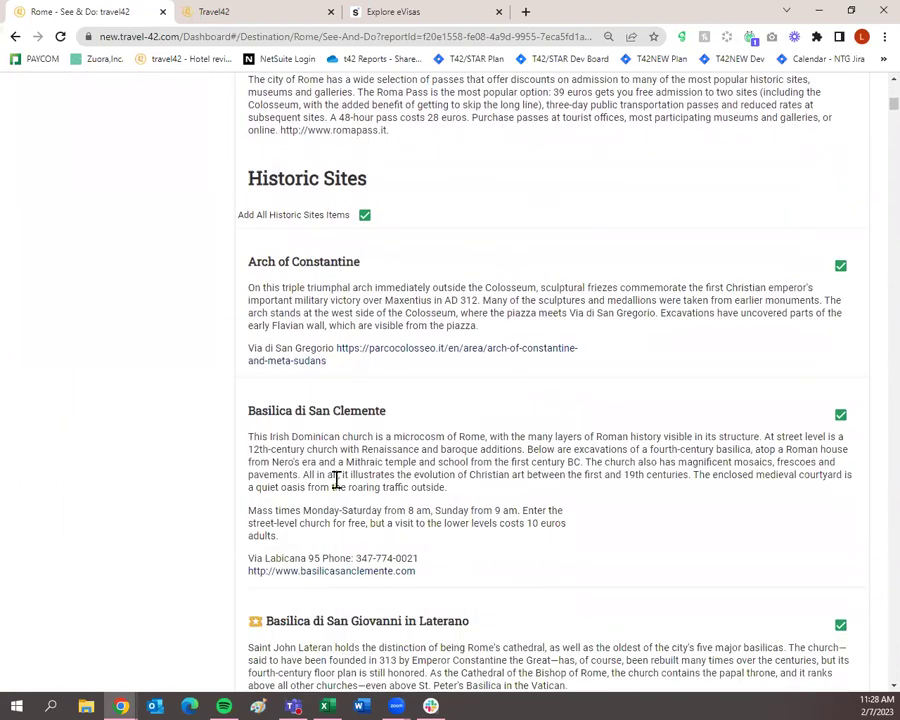
pyautogui.scroll(-3, 340, 479)
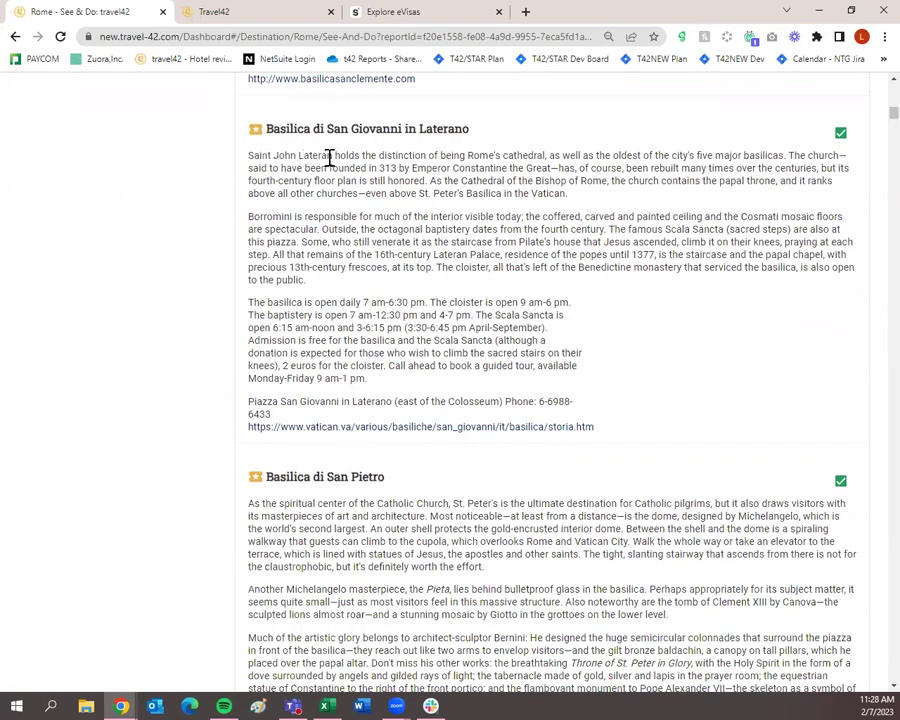
pyautogui.scroll(-20, 490, 268)
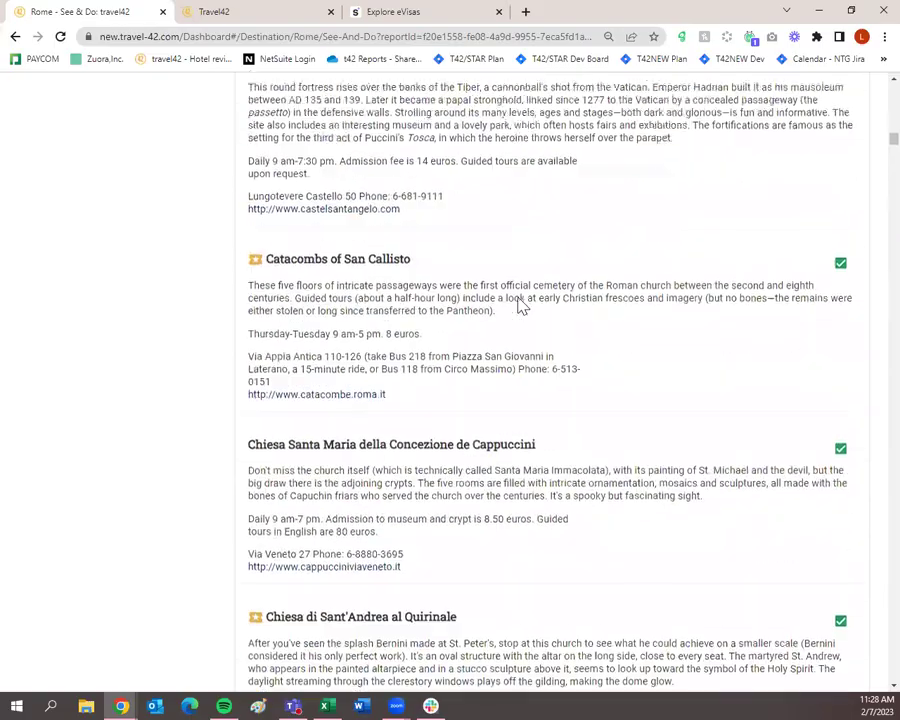
pyautogui.scroll(-20, 519, 309)
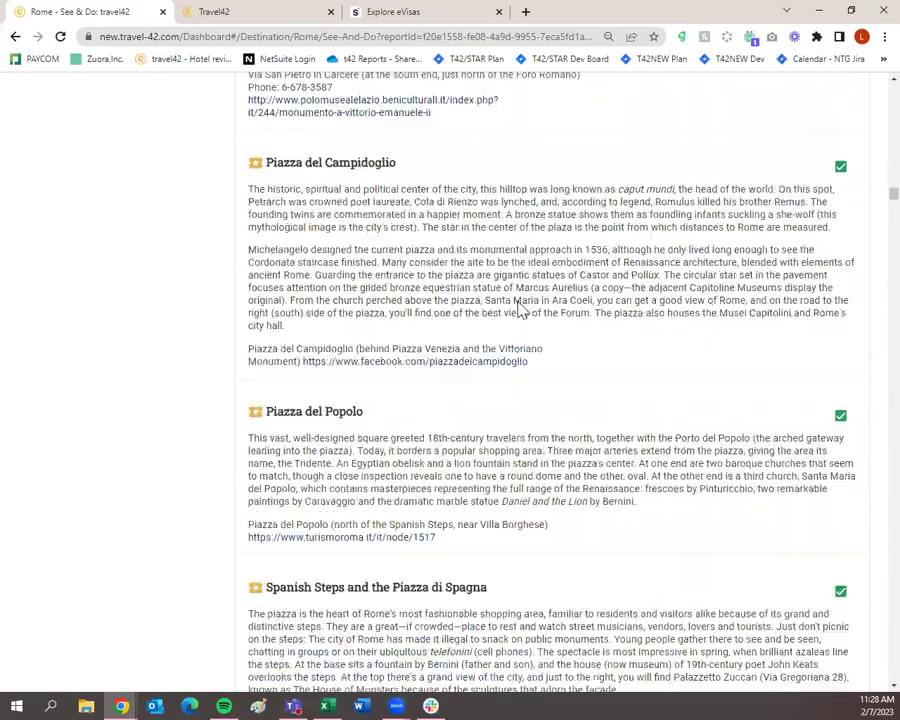
pyautogui.scroll(-5, 517, 307)
pyautogui.scroll(5, 516, 306)
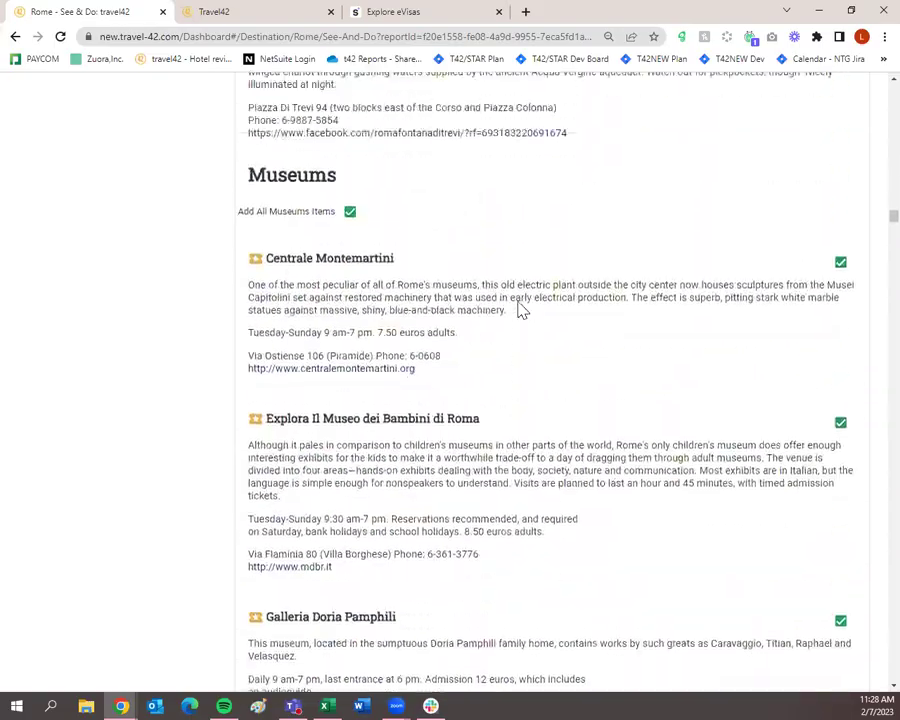
pyautogui.scroll(-20, 321, 412)
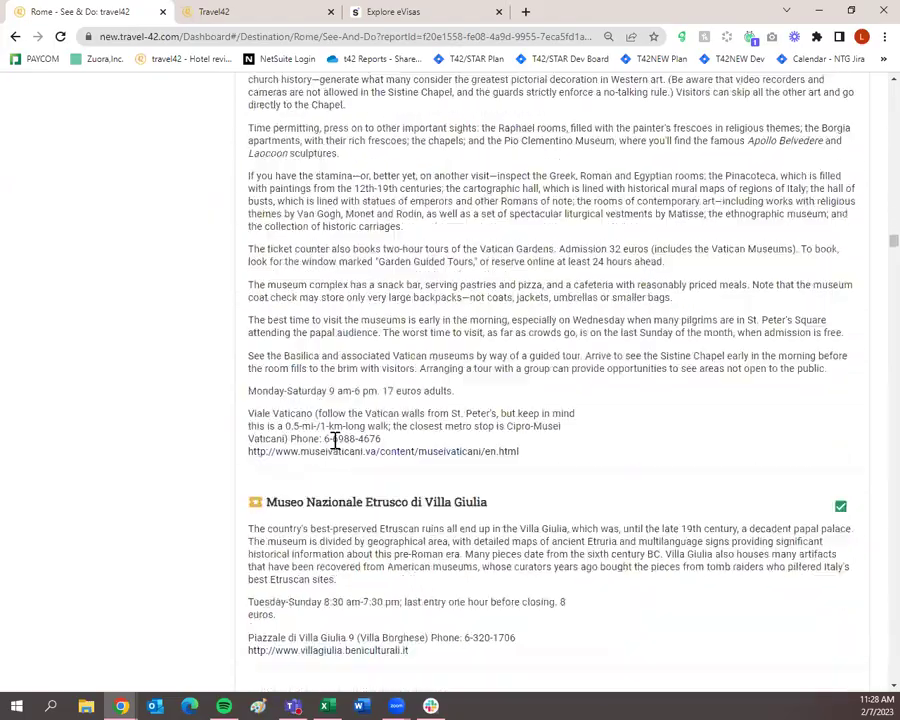
pyautogui.scroll(-20, 338, 450)
pyautogui.scroll(3, 342, 444)
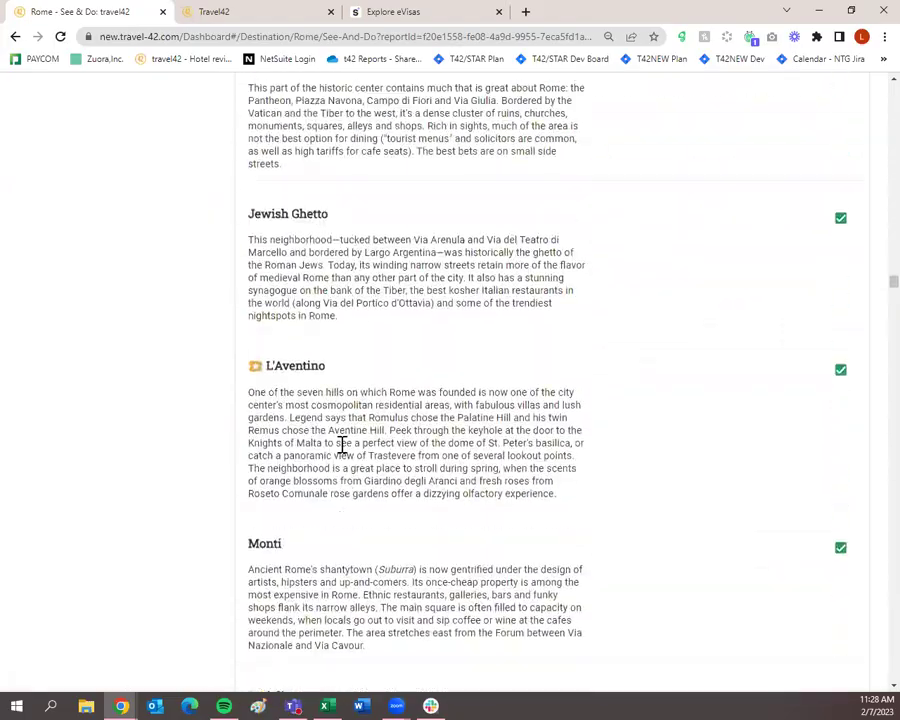
pyautogui.scroll(-15, 342, 444)
pyautogui.scroll(3, 342, 444)
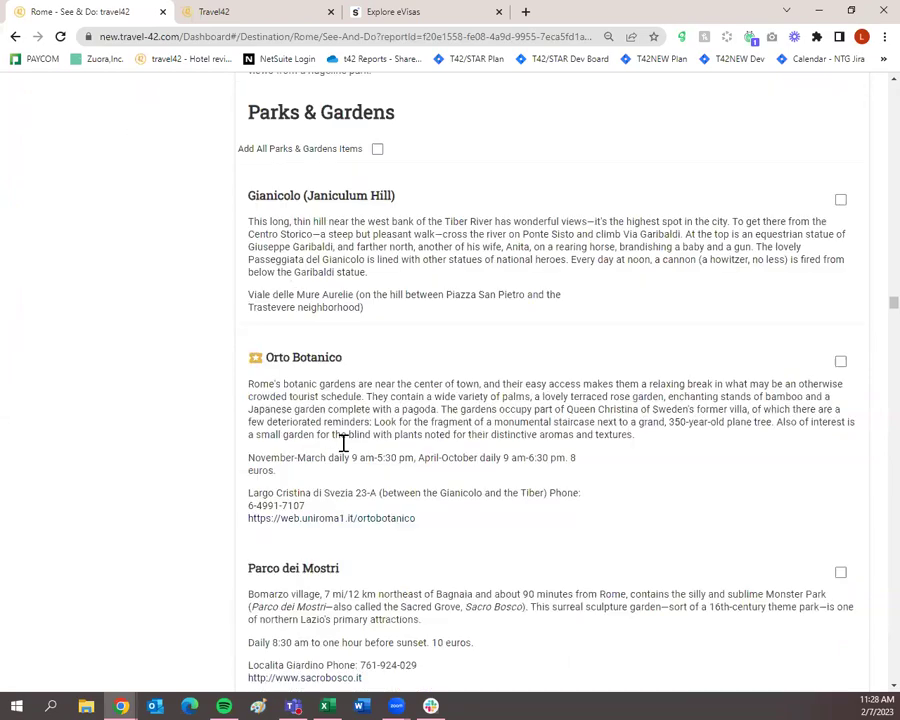
pyautogui.scroll(-20, 344, 446)
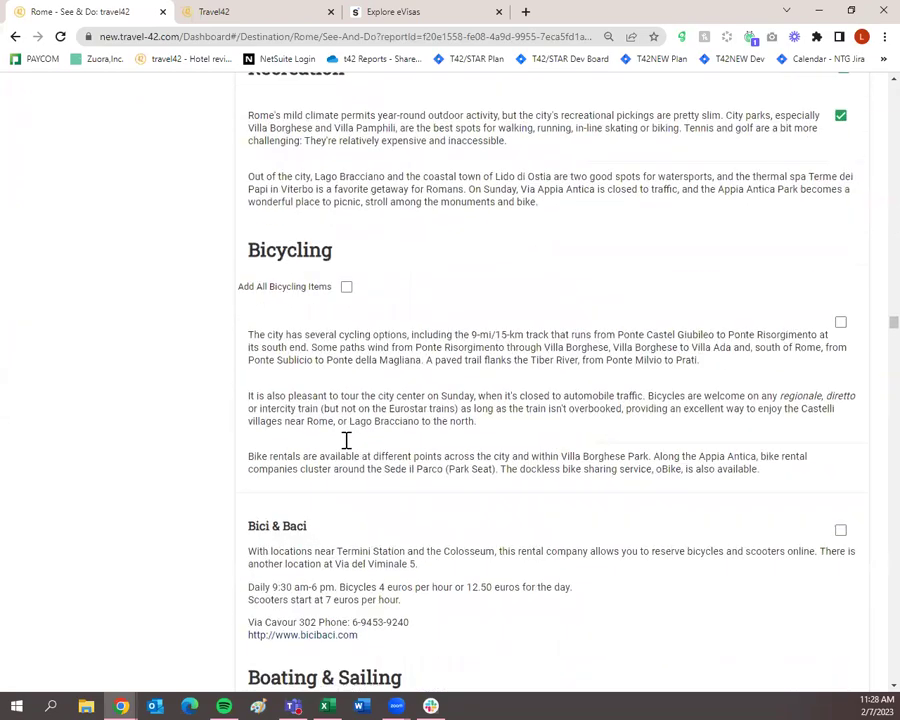
pyautogui.scroll(3, 346, 440)
pyautogui.scroll(-7, 346, 440)
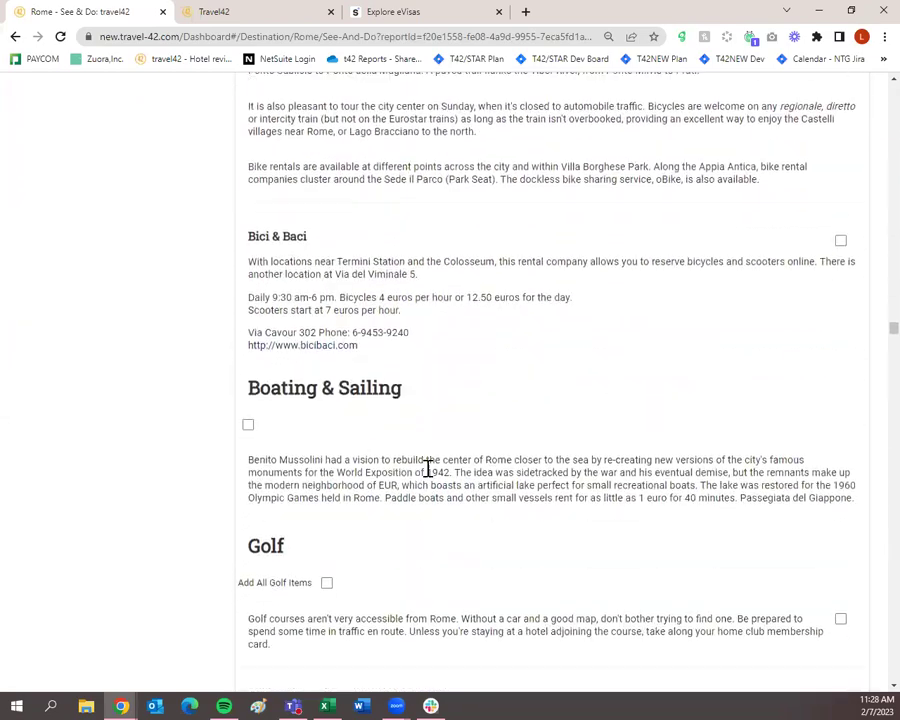
pyautogui.scroll(-9, 430, 477)
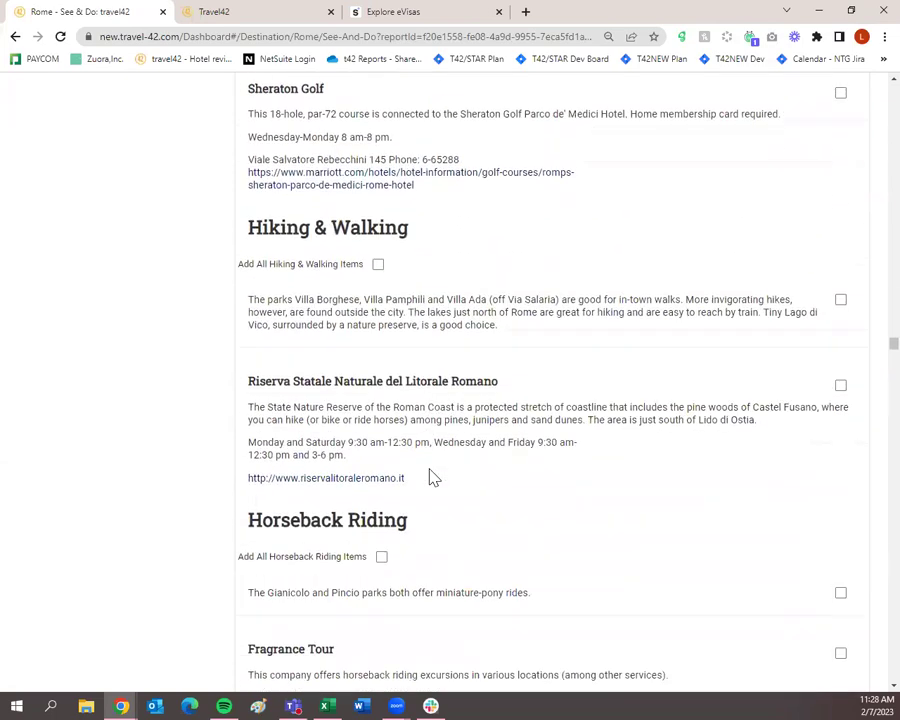
pyautogui.scroll(-4, 433, 477)
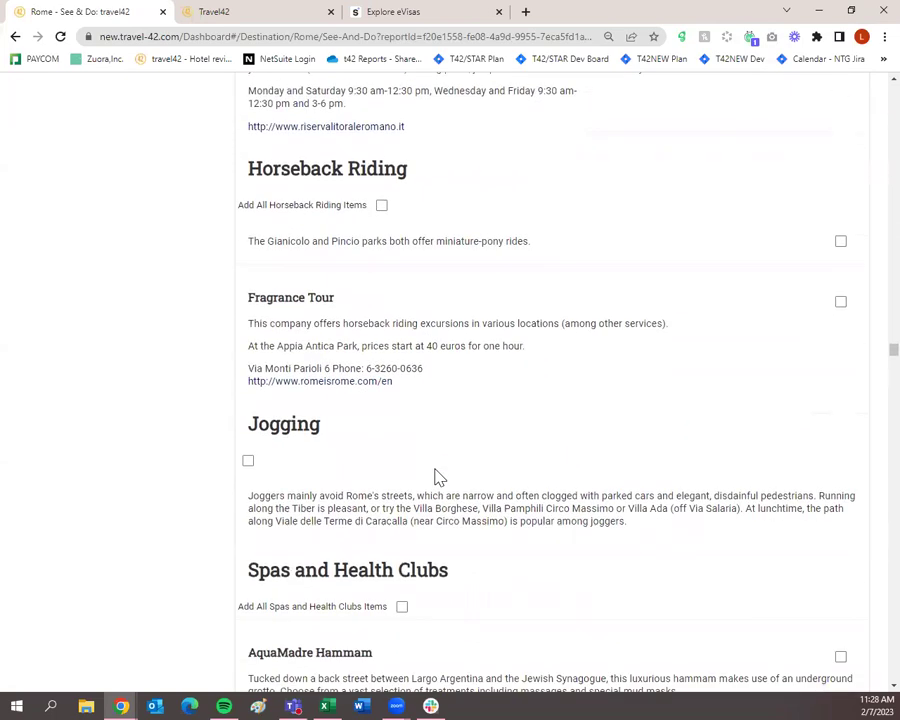
pyautogui.scroll(-4, 449, 481)
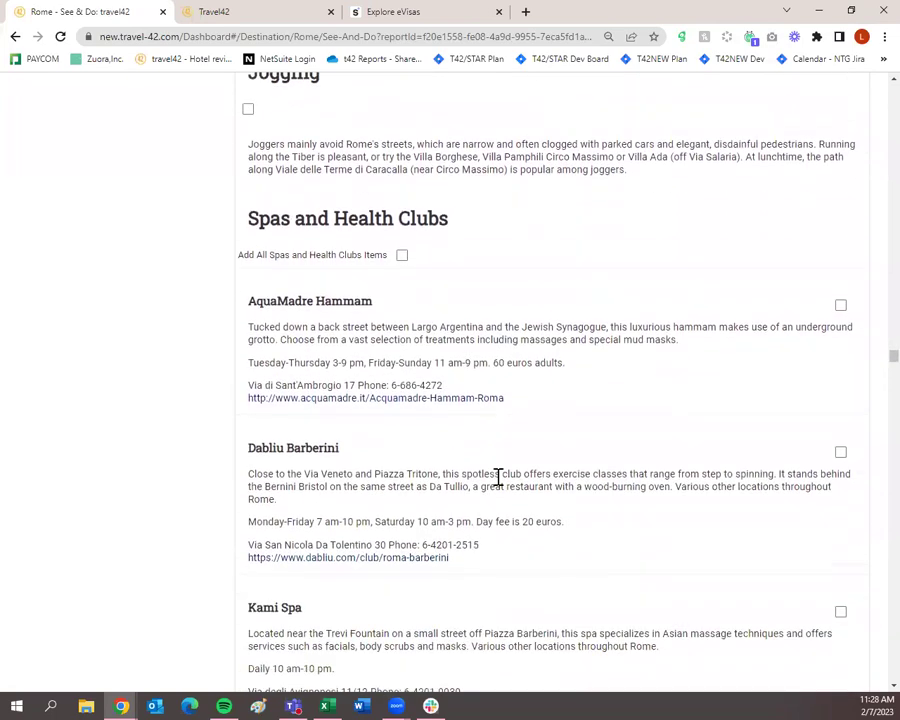
# Step: Add all Spas and Health Clubs entries and tick Rome Cavalieri under Swimming
pyautogui.click(401, 256)
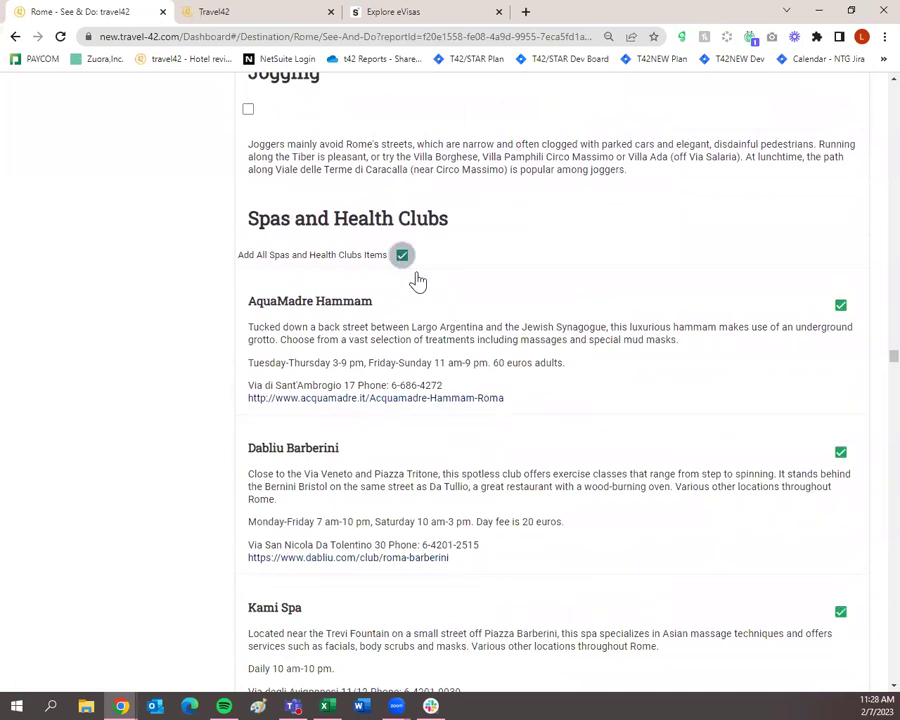
pyautogui.scroll(-13, 528, 438)
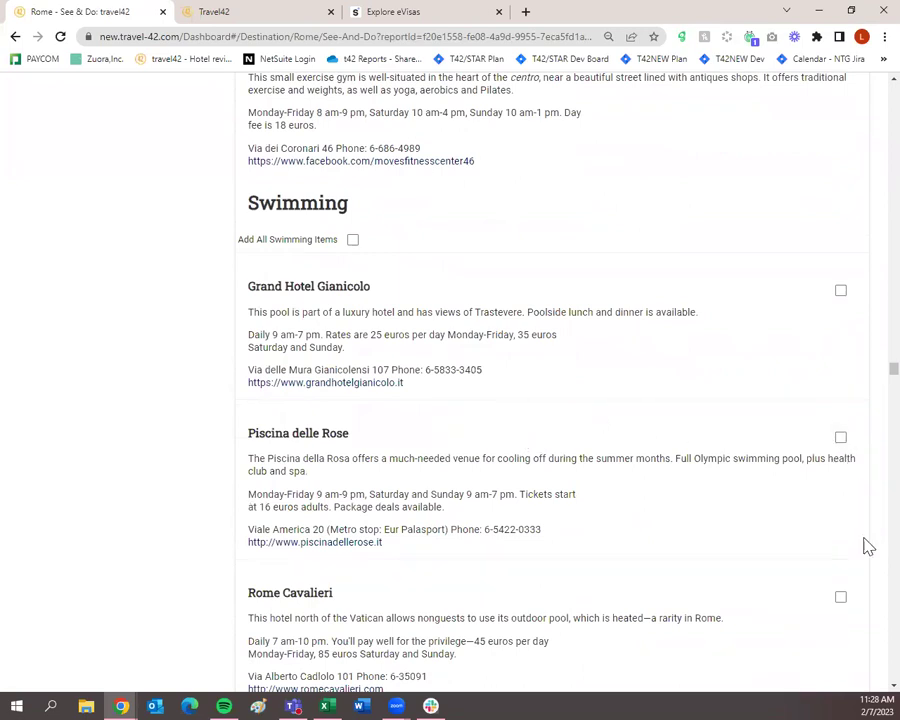
pyautogui.scroll(-3, 851, 597)
pyautogui.scroll(4, 843, 588)
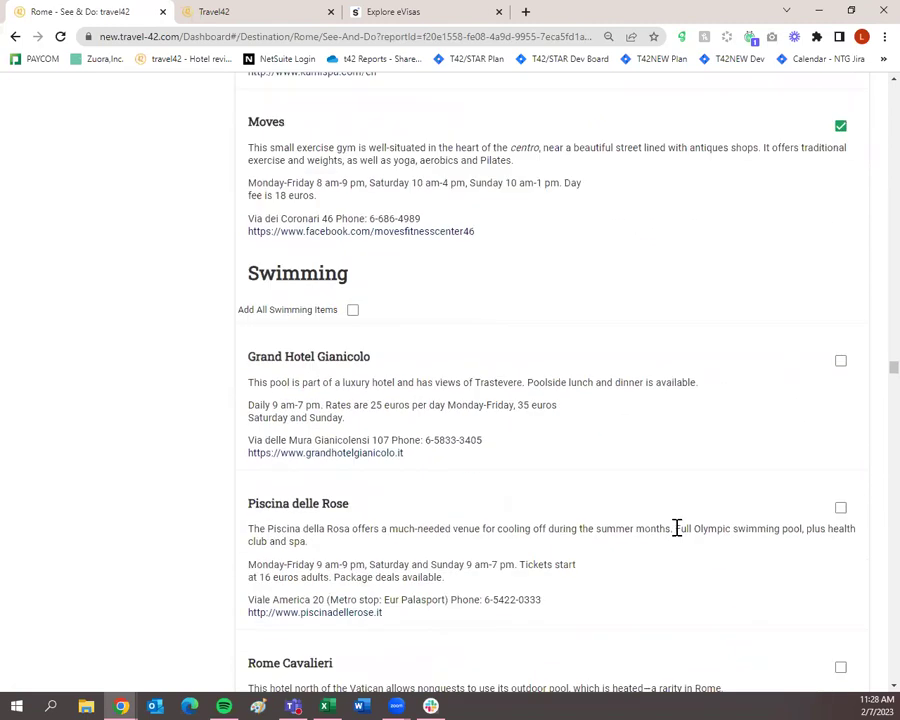
pyautogui.scroll(-3, 676, 526)
pyautogui.click(841, 529)
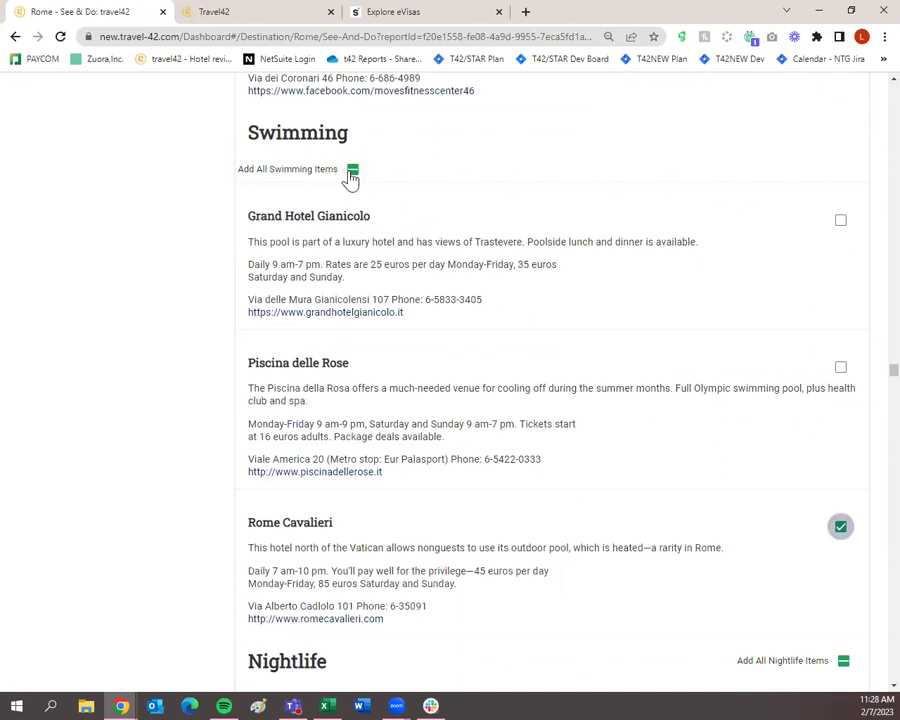
# Step: Adjust the Swimming entries so only Rome Cavalieri stays selected
pyautogui.click(353, 172)
pyautogui.click(353, 172)
pyautogui.click(353, 172)
pyautogui.click(840, 526)
pyautogui.click(840, 526)
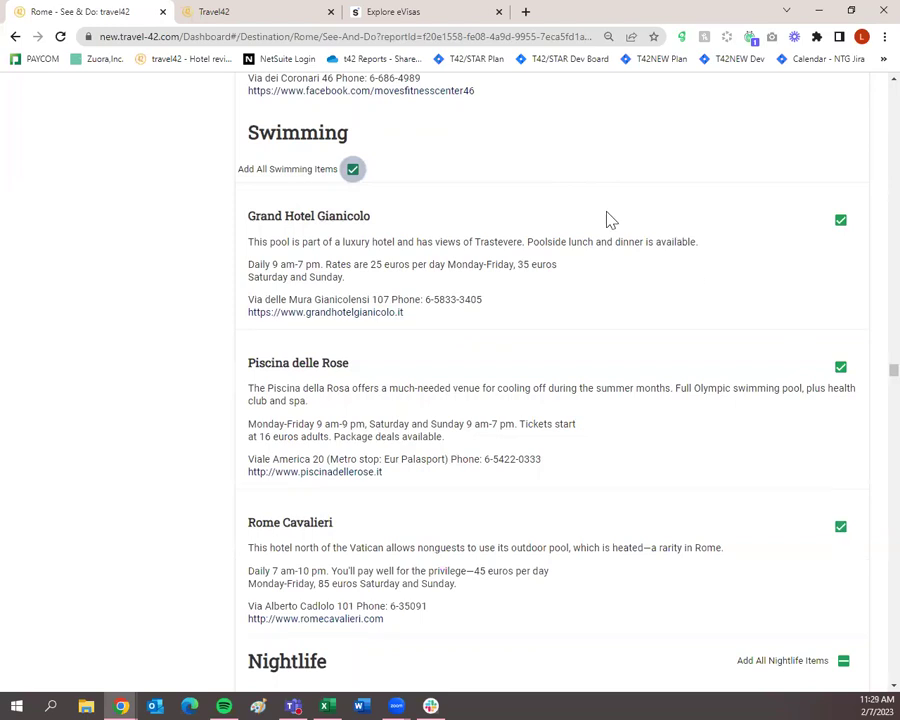
pyautogui.click(351, 171)
pyautogui.click(840, 527)
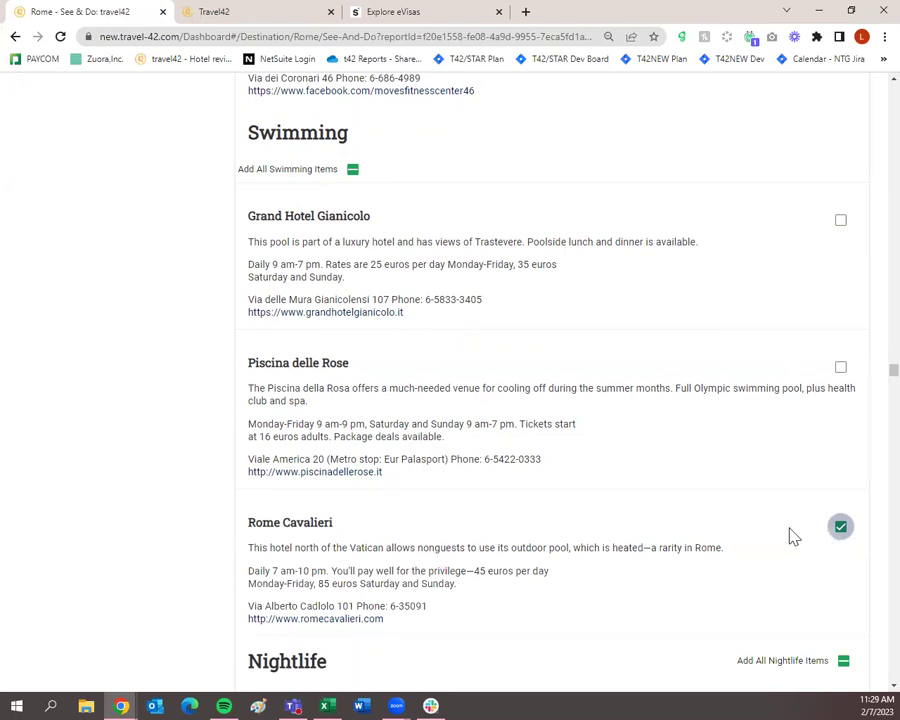
pyautogui.scroll(-5, 790, 533)
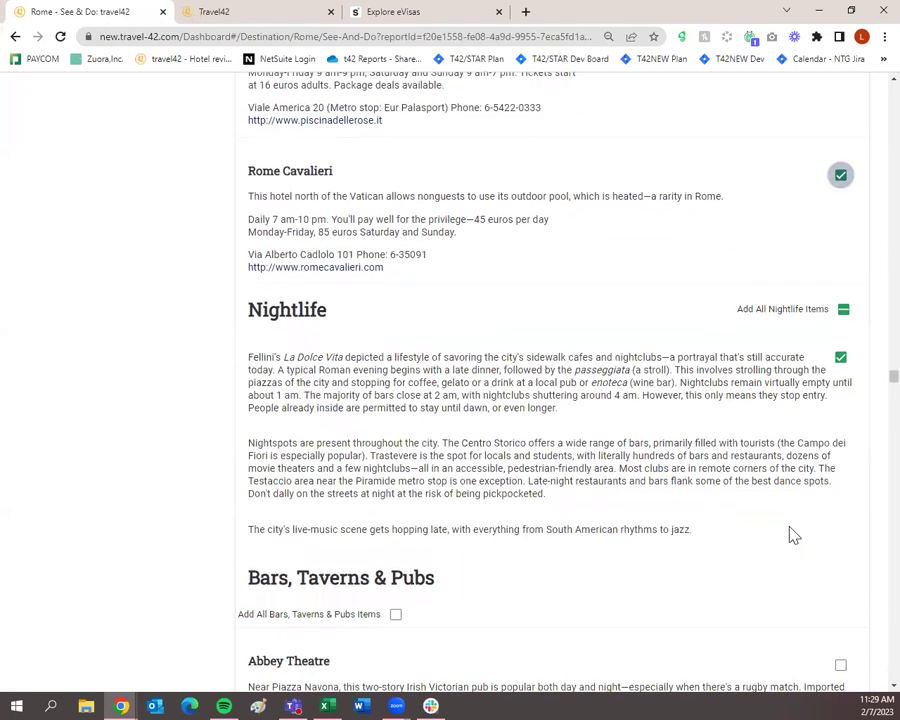
pyautogui.scroll(-20, 500, 370)
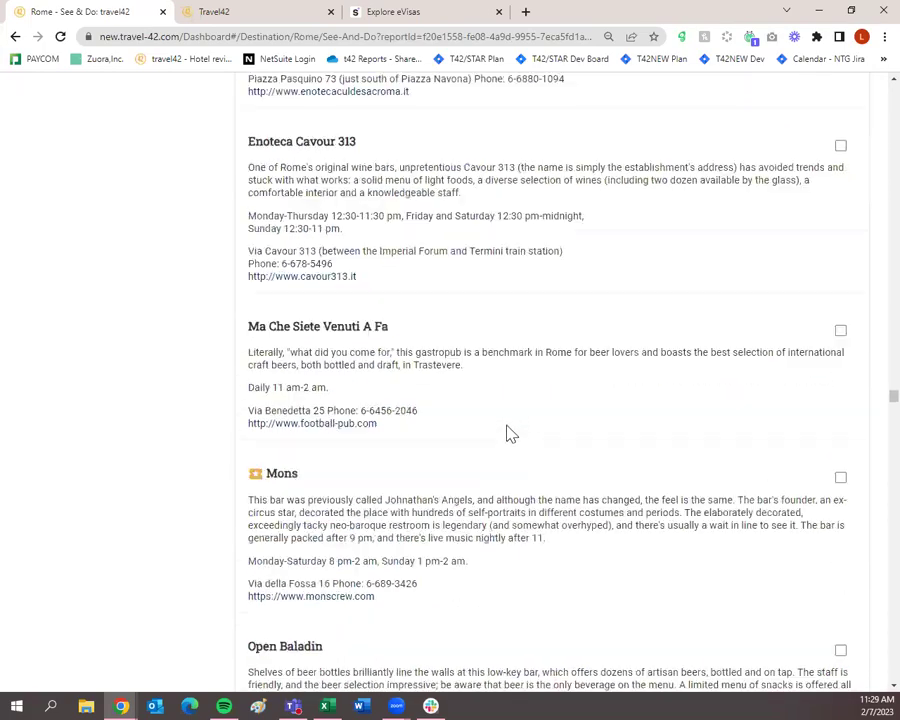
pyautogui.scroll(-15, 508, 432)
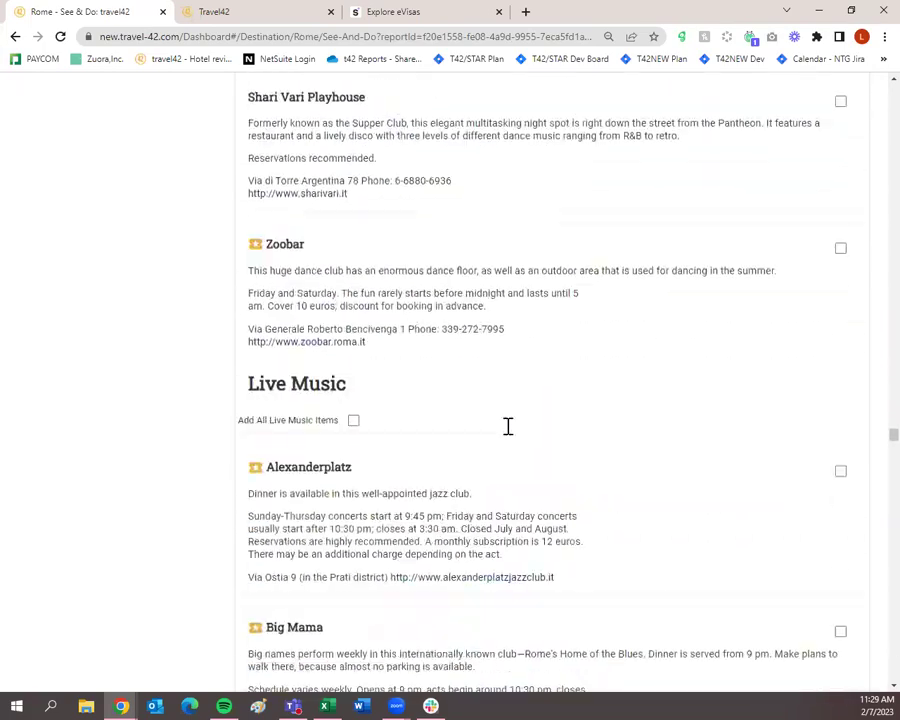
pyautogui.scroll(-12, 508, 432)
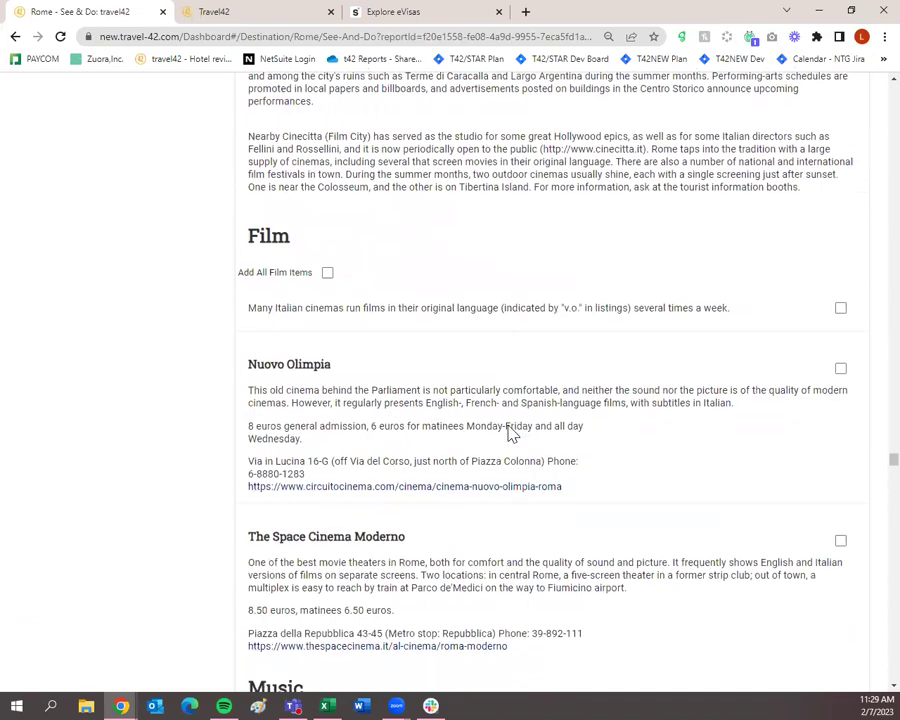
pyautogui.scroll(-9, 508, 435)
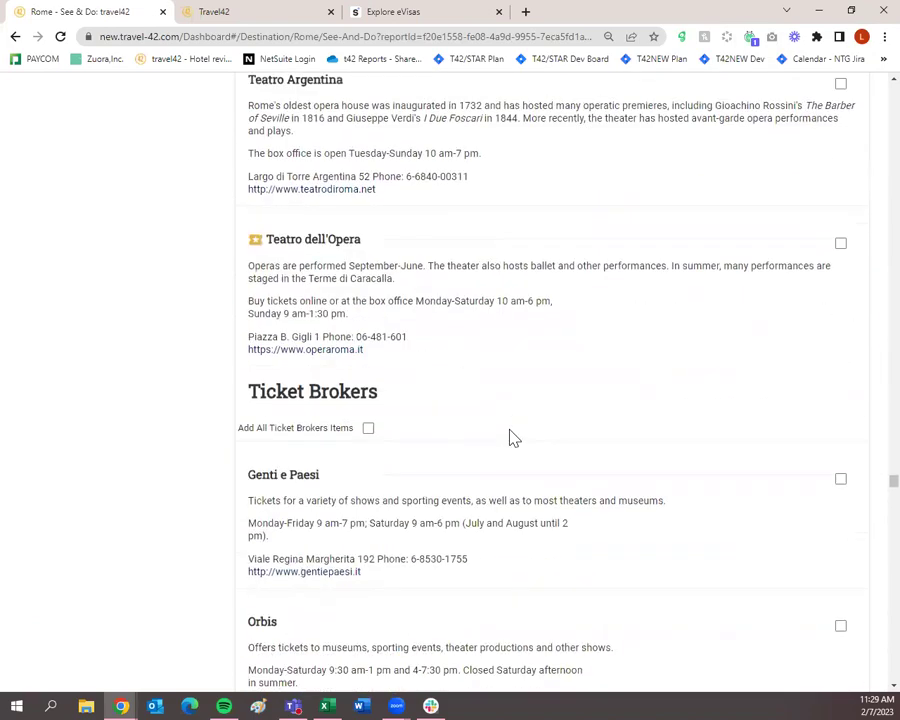
pyautogui.scroll(-12, 512, 437)
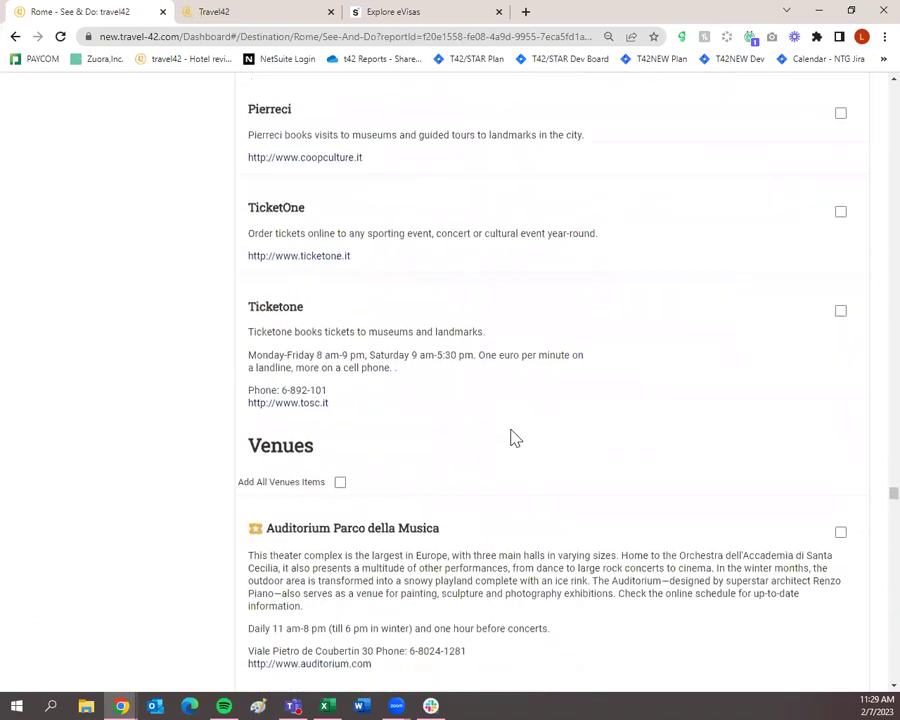
pyautogui.scroll(-15, 512, 437)
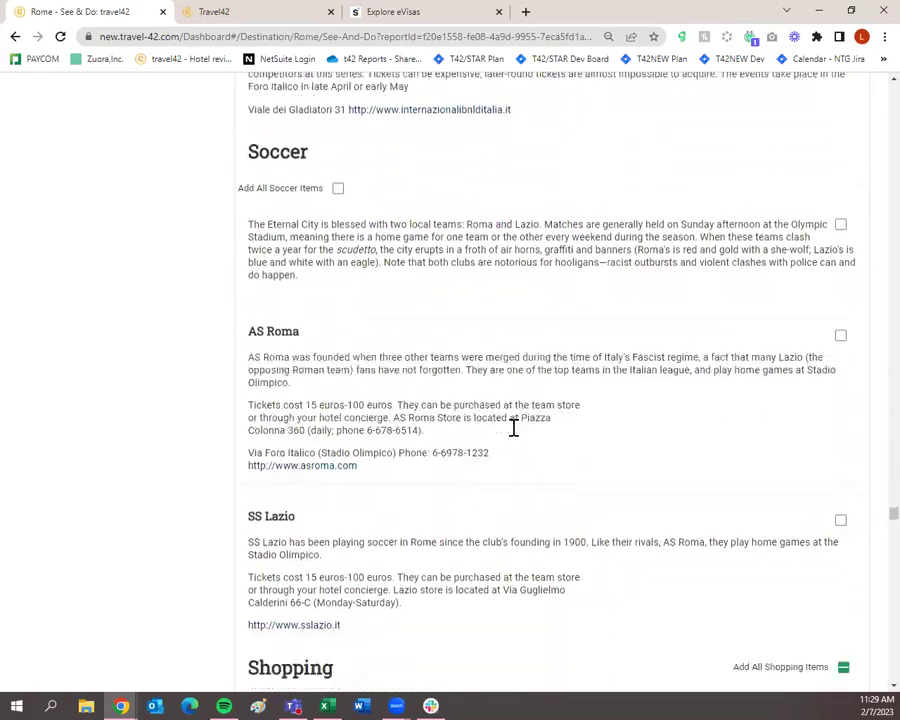
pyautogui.scroll(-15, 515, 435)
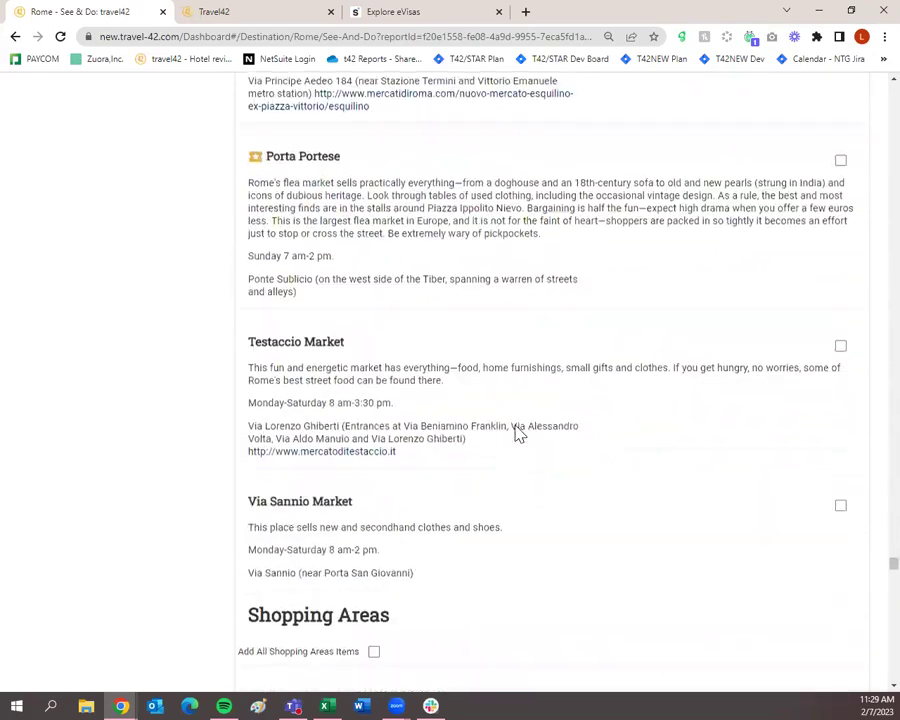
pyautogui.scroll(-15, 518, 434)
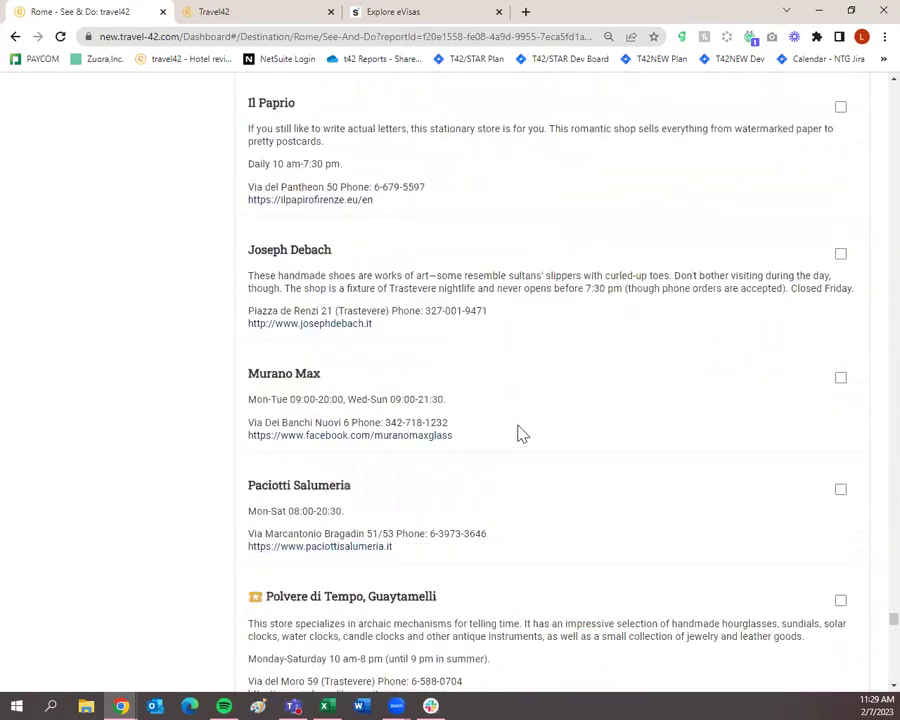
pyautogui.scroll(-20, 520, 434)
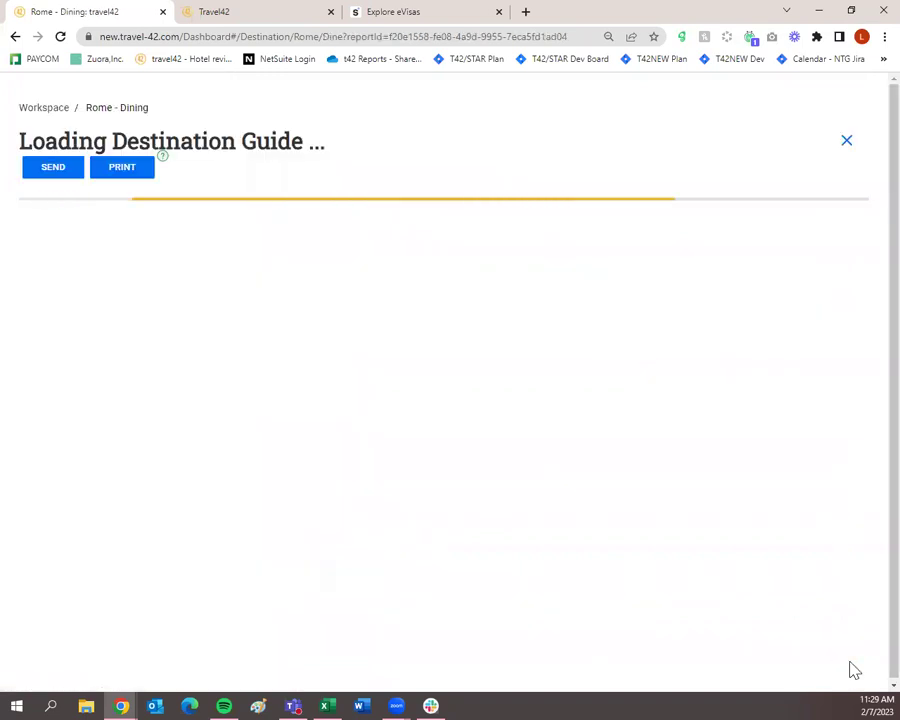
# Step: Scroll the Rome Dining page and expand the full Dining Overview text
pyautogui.scroll(-1, 400, 530)
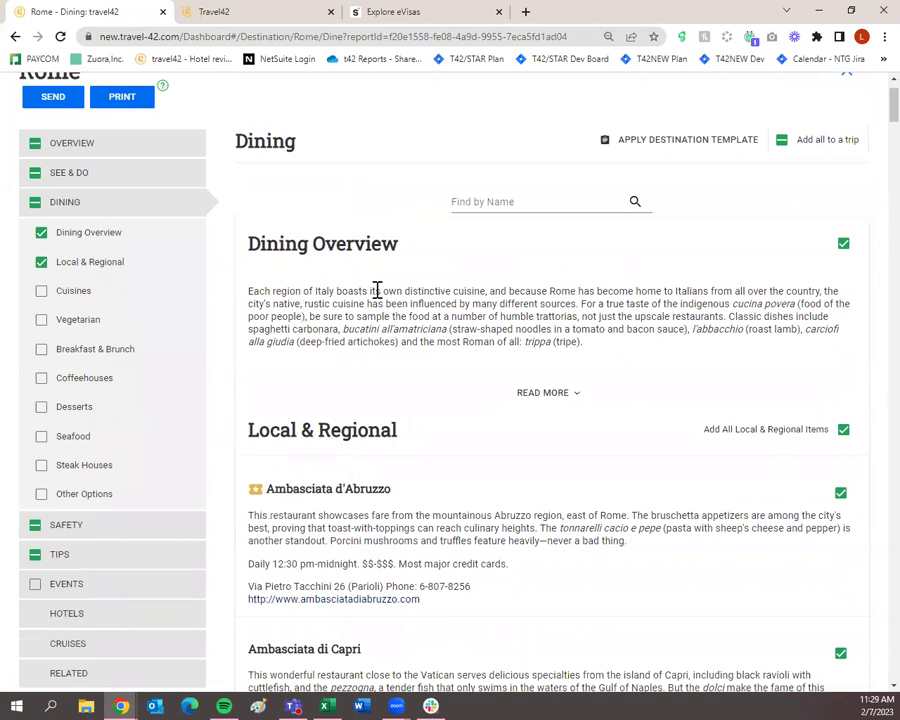
pyautogui.scroll(-3, 506, 313)
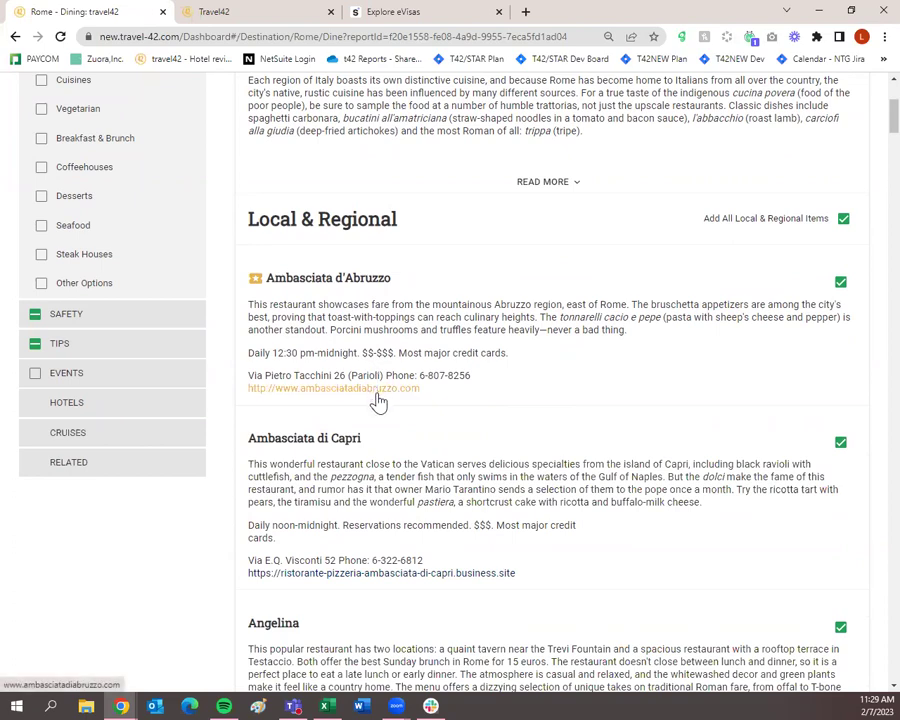
pyautogui.scroll(1, 352, 390)
pyautogui.scroll(-2, 380, 420)
pyautogui.scroll(5, 384, 414)
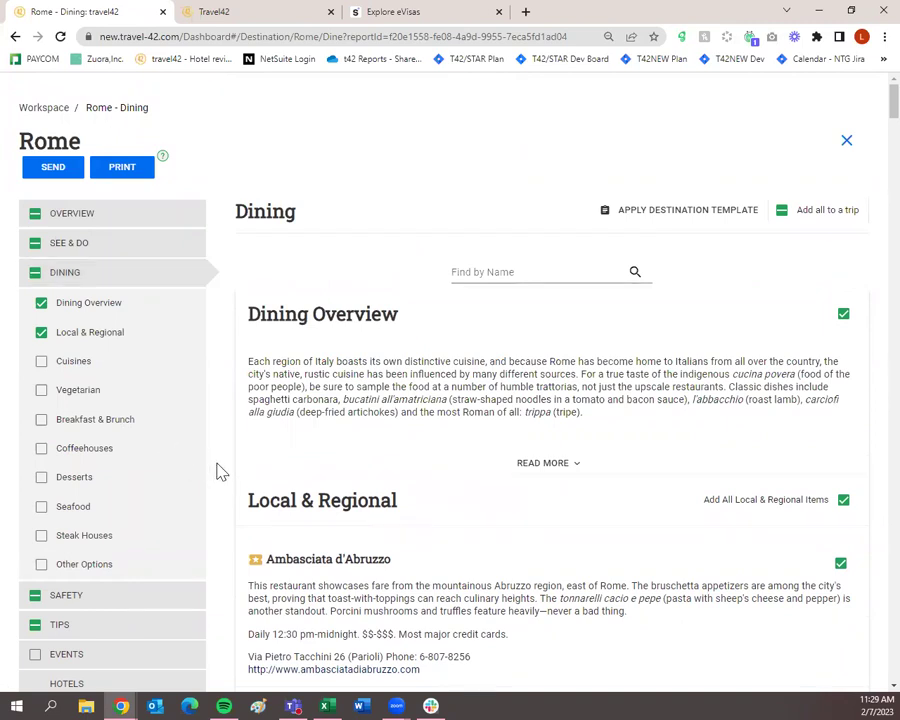
pyautogui.scroll(-1, 224, 470)
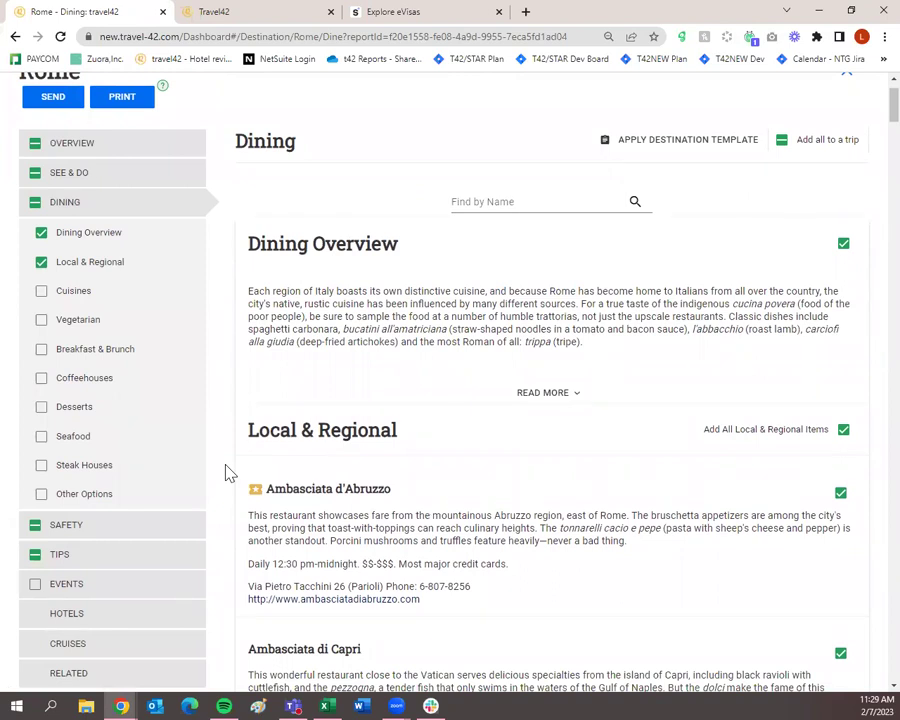
pyautogui.click(434, 394)
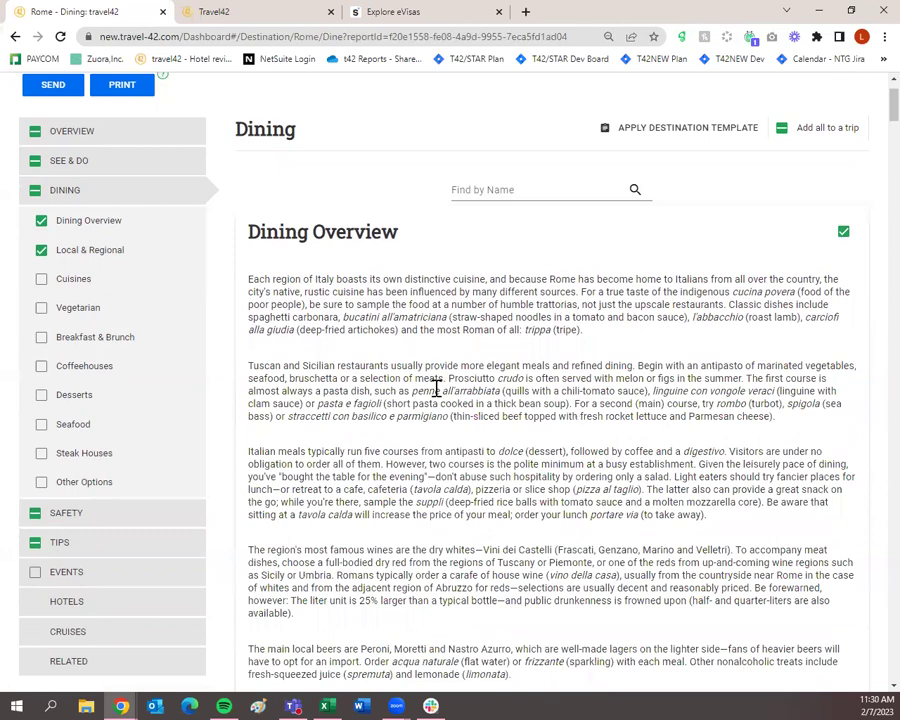
pyautogui.scroll(-3, 519, 432)
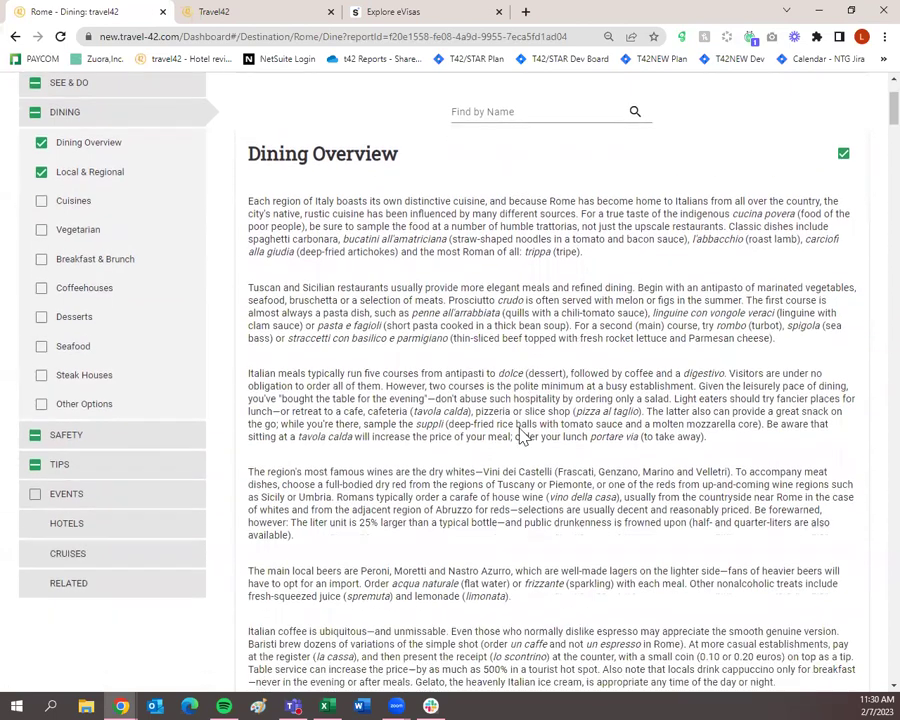
pyautogui.scroll(1, 470, 430)
# Step: On Rome's Safety page, add Etiquette and Disabled Advisory, then continue to Tips
pyautogui.click(160, 444)
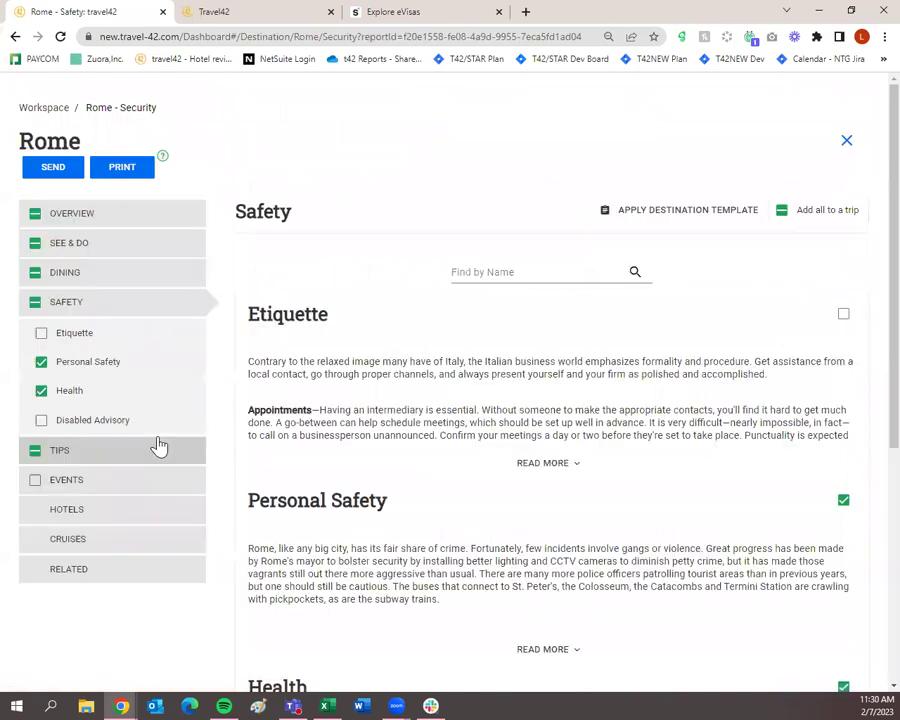
pyautogui.click(844, 315)
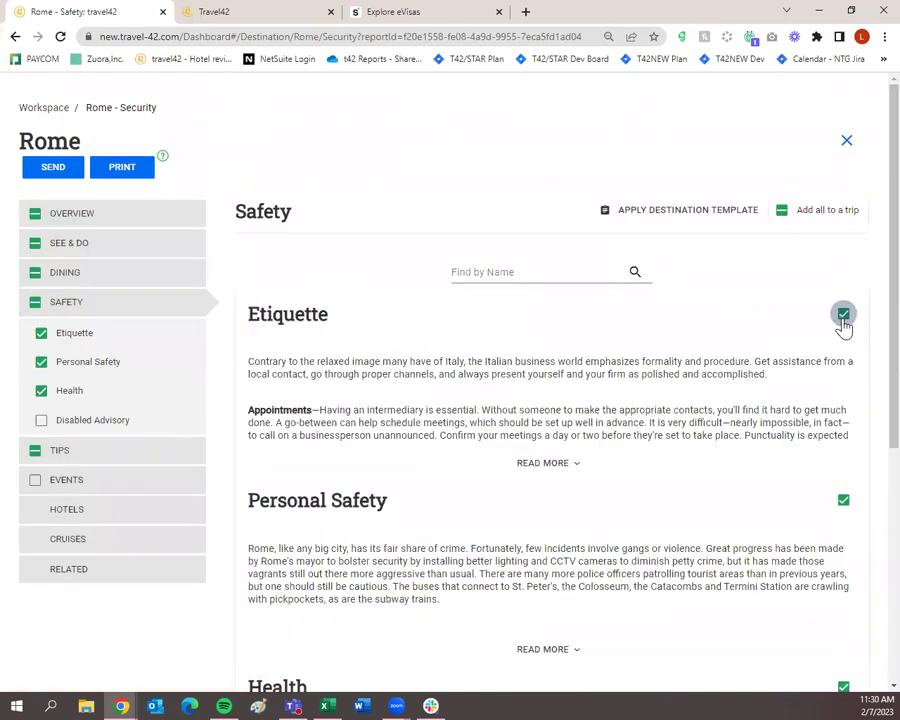
pyautogui.scroll(-3, 844, 326)
pyautogui.scroll(-2, 827, 361)
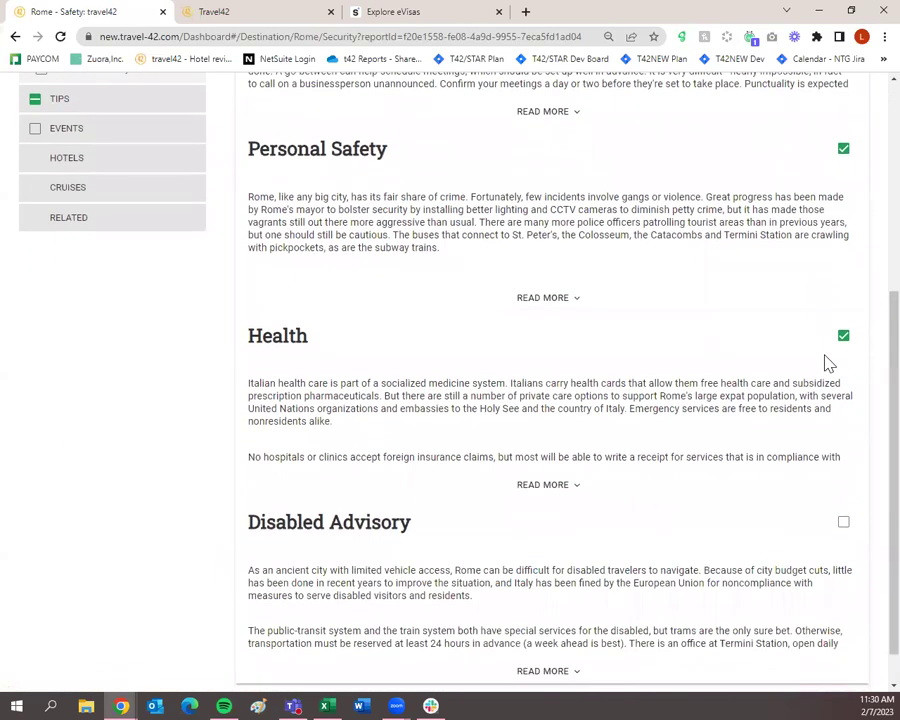
pyautogui.scroll(-1, 829, 385)
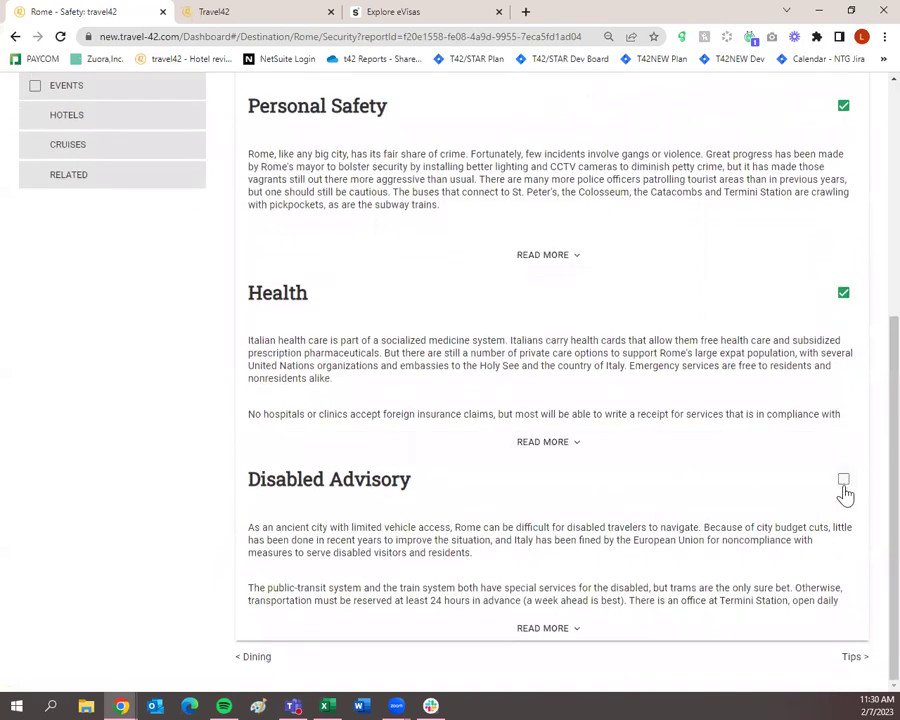
pyautogui.click(843, 481)
pyautogui.click(851, 659)
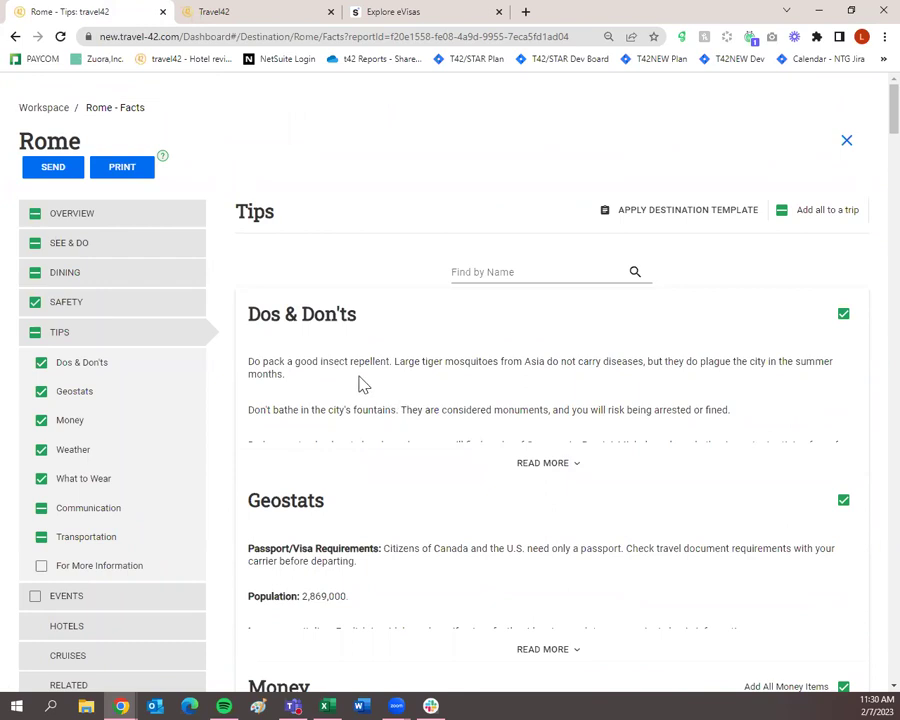
# Step: Expand Dos & Don'ts and read its full list, from insect repellent to taxi ranks
pyautogui.click(521, 462)
pyautogui.scroll(-1, 244, 386)
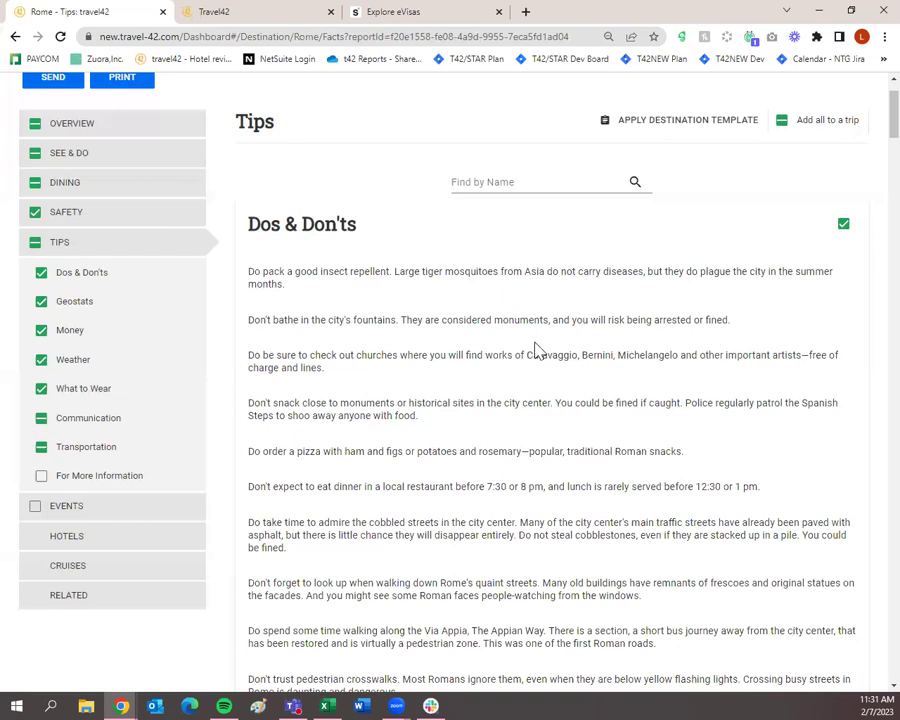
pyautogui.scroll(-1, 372, 320)
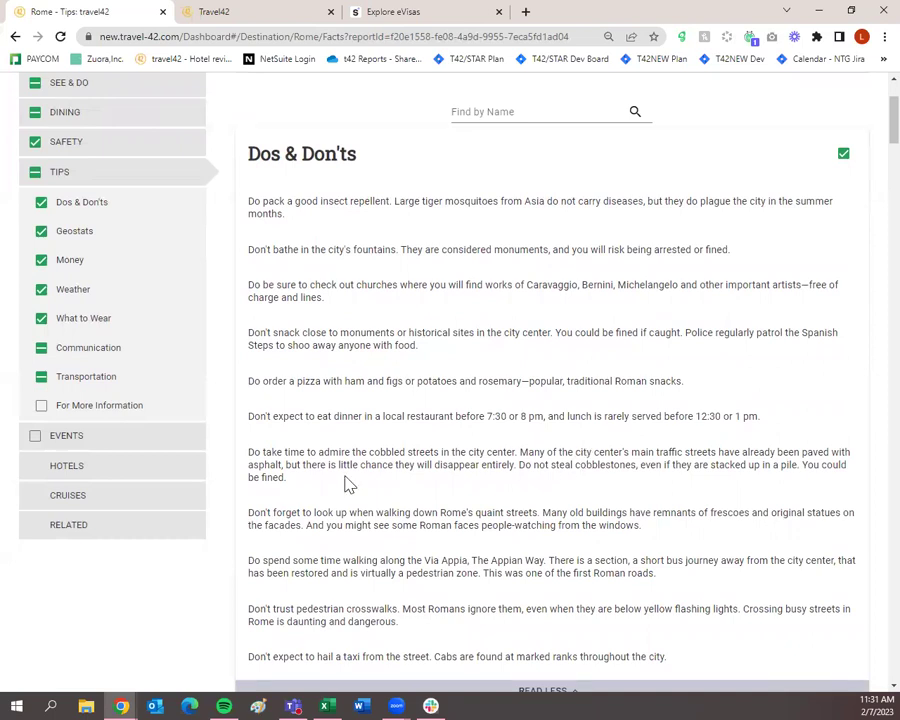
pyautogui.scroll(-1, 346, 482)
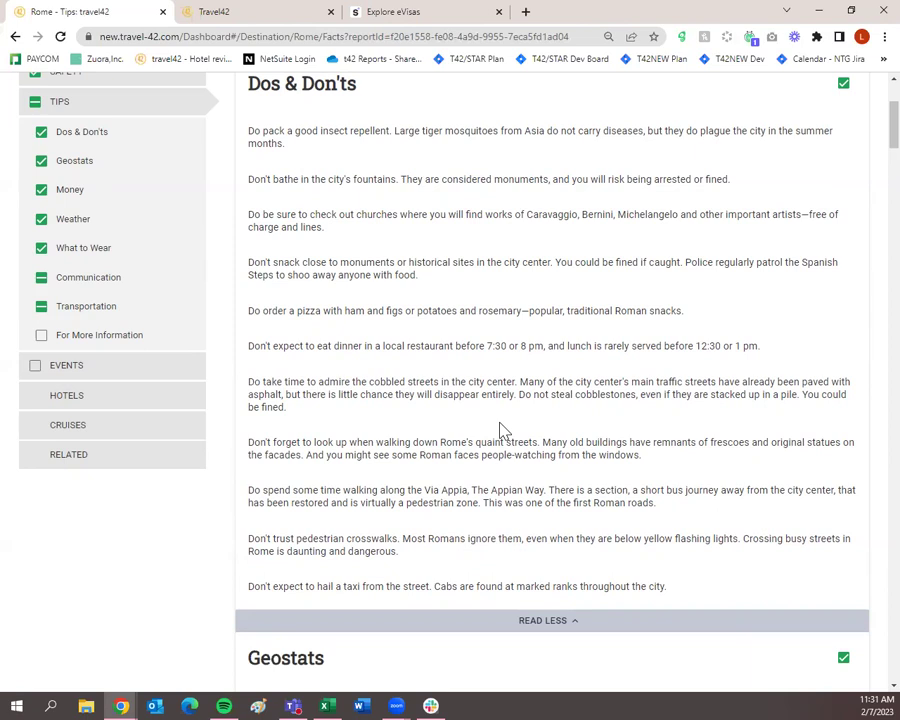
pyautogui.scroll(-3, 505, 428)
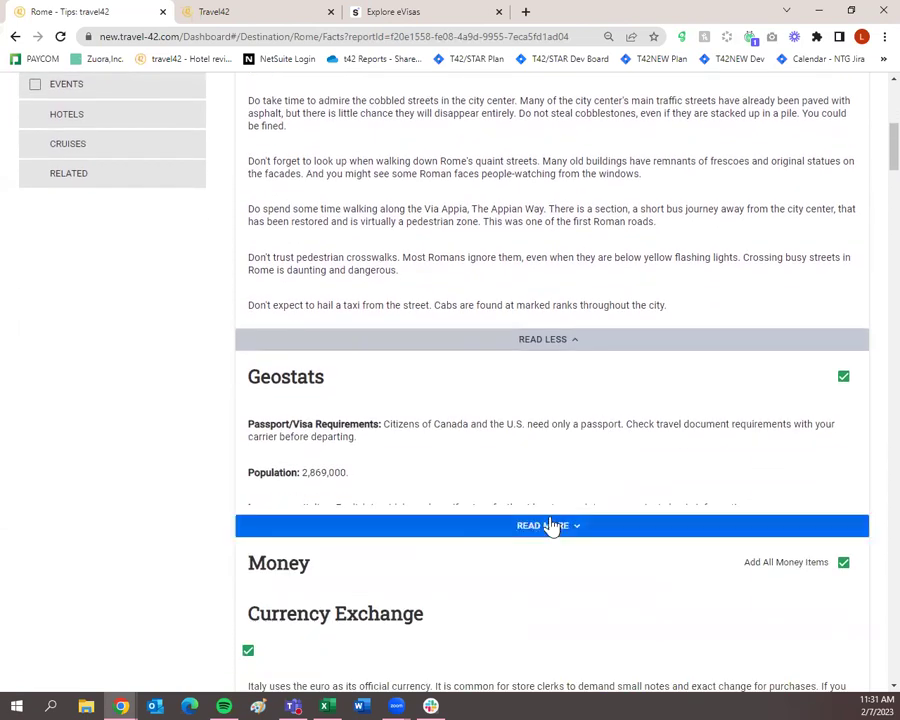
# Step: Expand Geostats to show all Rome facts, from languages to telephone codes
pyautogui.click(551, 526)
pyautogui.scroll(-2, 546, 530)
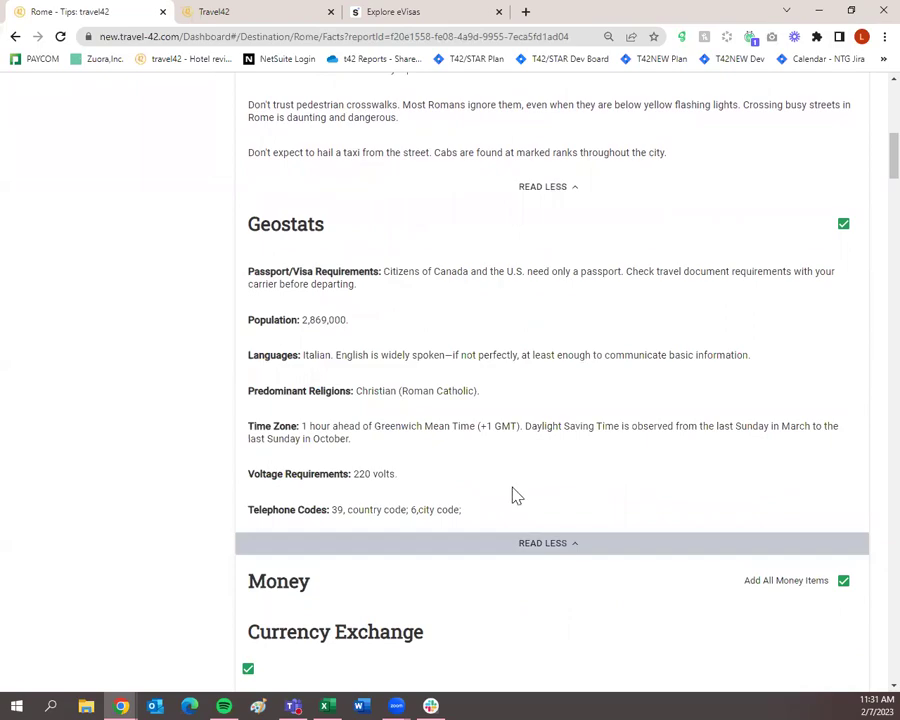
pyautogui.scroll(-6, 512, 485)
pyautogui.scroll(-5, 517, 482)
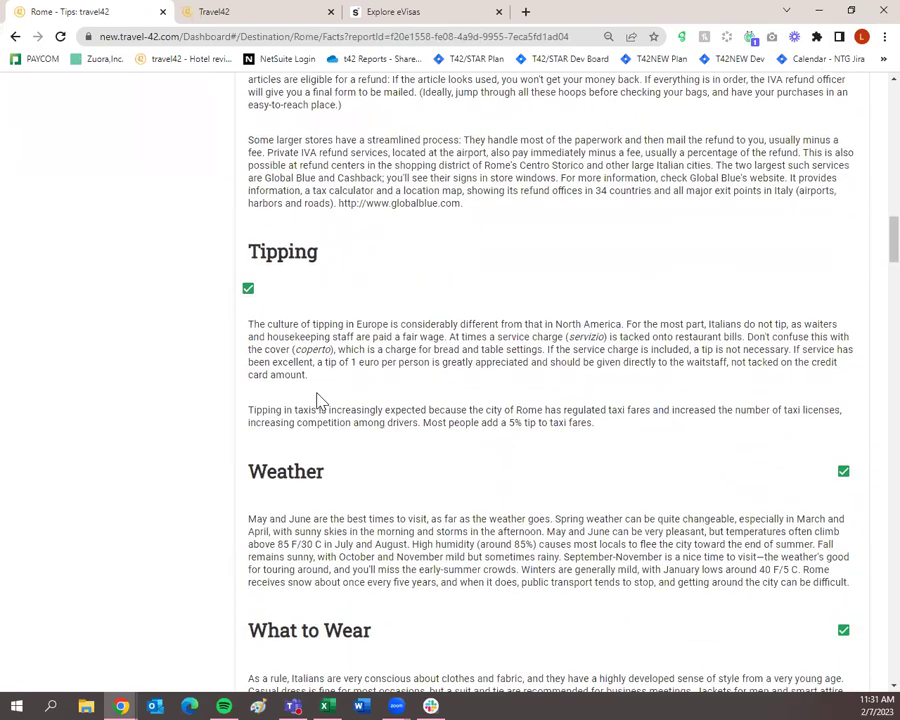
pyautogui.scroll(-2, 332, 402)
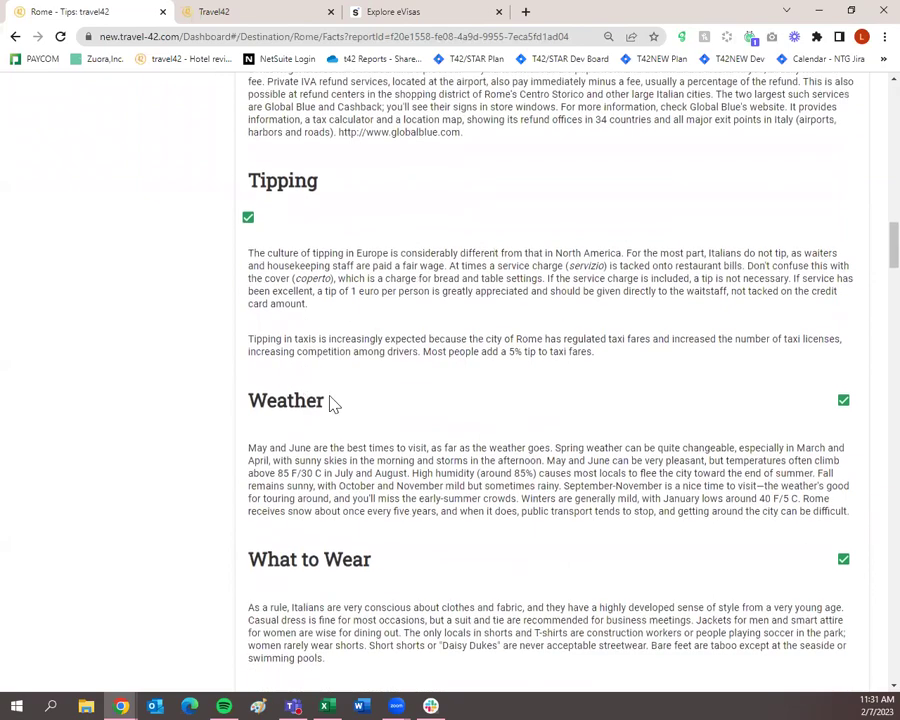
pyautogui.scroll(-4, 410, 410)
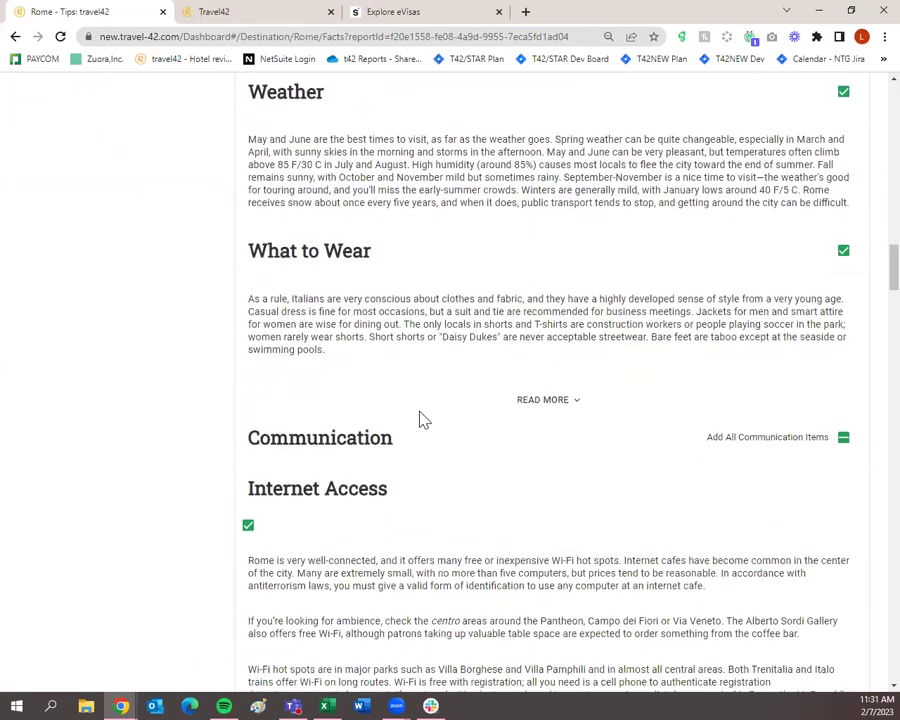
pyautogui.scroll(-2, 420, 418)
pyautogui.scroll(-2, 420, 418)
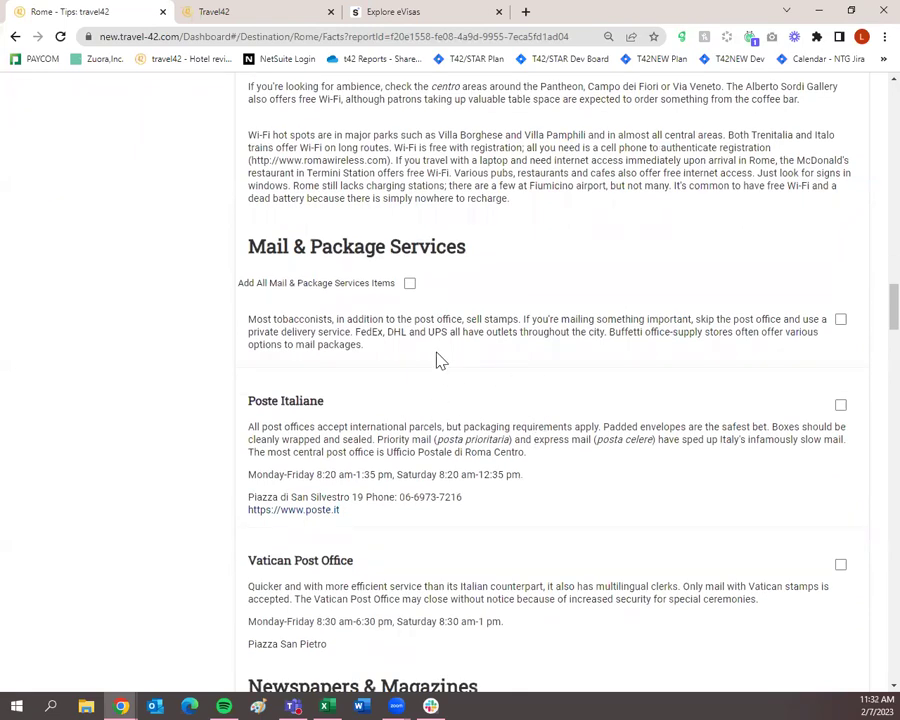
pyautogui.scroll(-7, 534, 405)
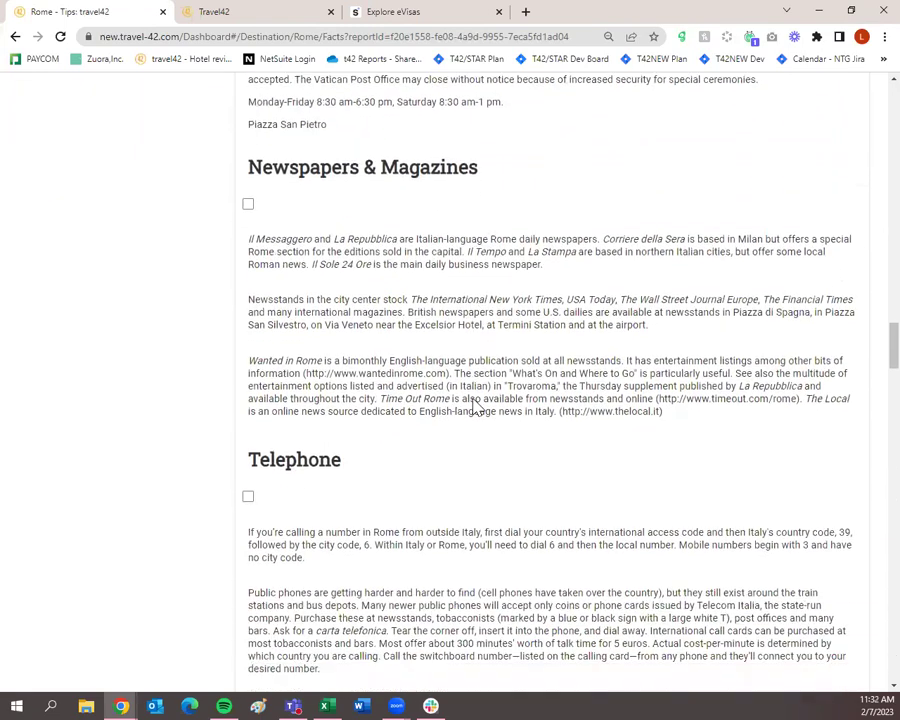
# Step: Look over the remaining Tips sections, Communication through For More Information, and back up
pyautogui.scroll(-2, 476, 406)
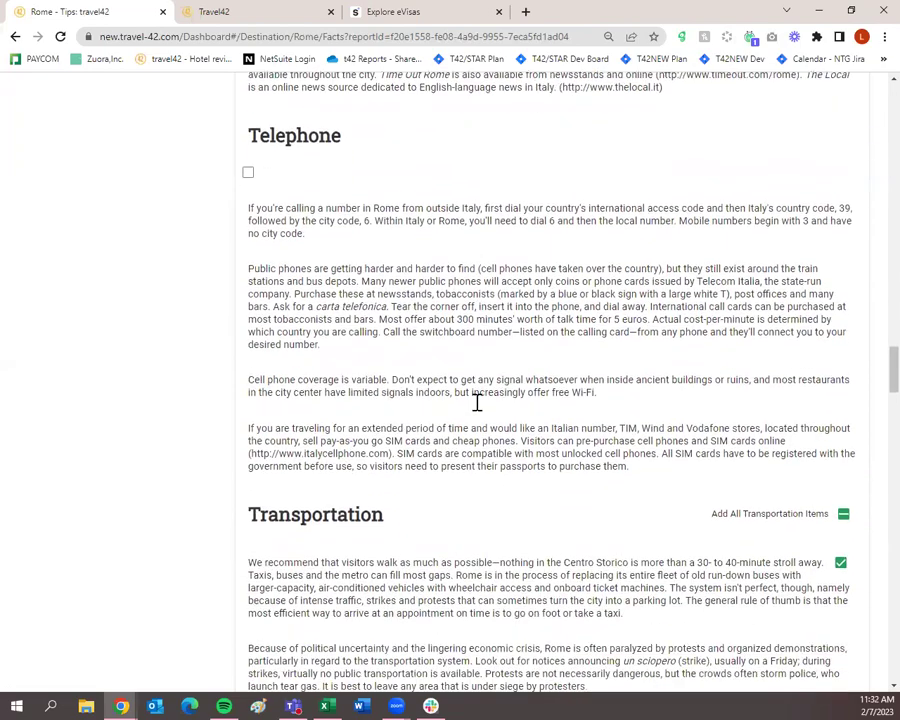
pyautogui.scroll(-5, 478, 410)
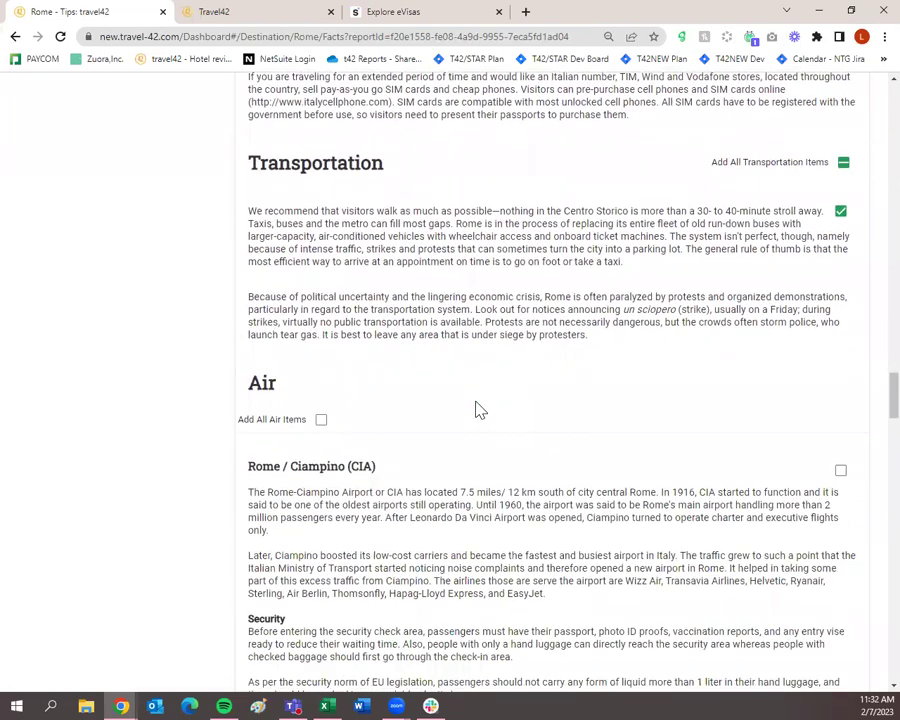
pyautogui.scroll(-8, 478, 408)
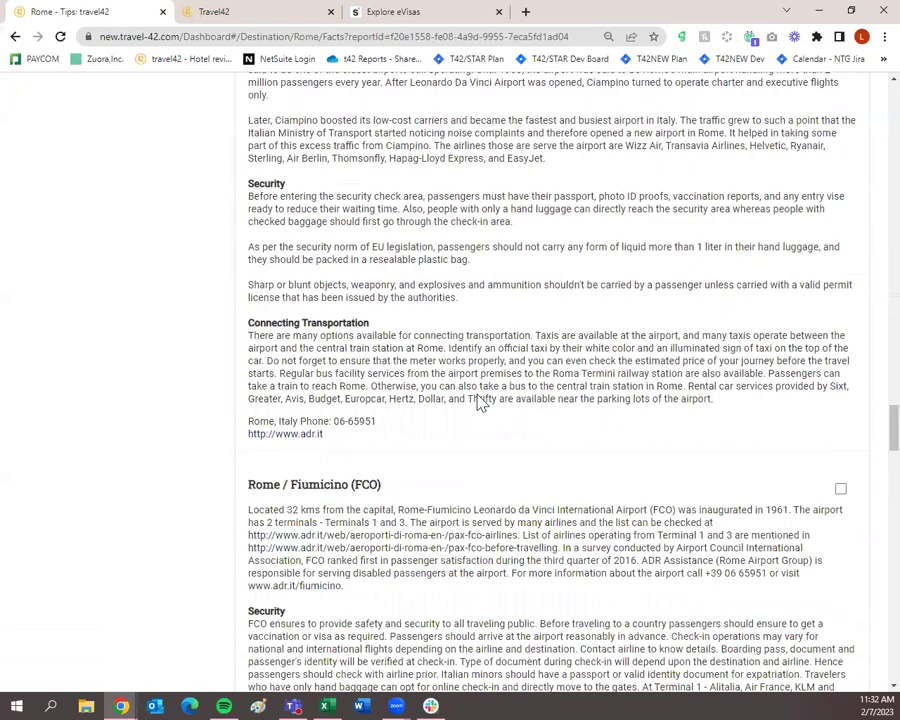
pyautogui.scroll(-14, 479, 405)
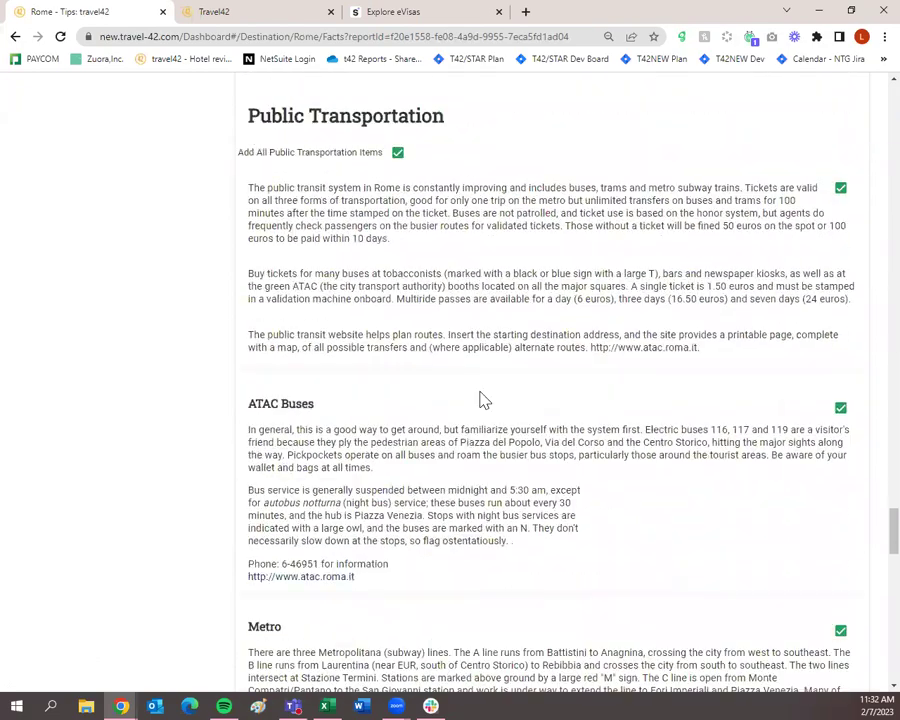
pyautogui.scroll(-2, 479, 409)
pyautogui.scroll(-1, 479, 409)
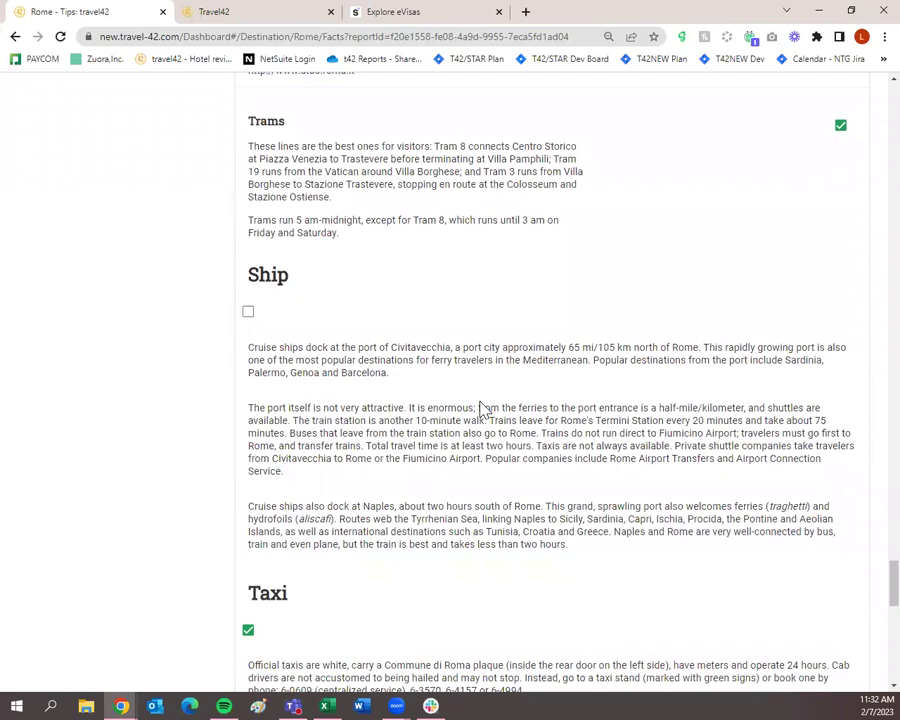
pyautogui.scroll(10, 480, 408)
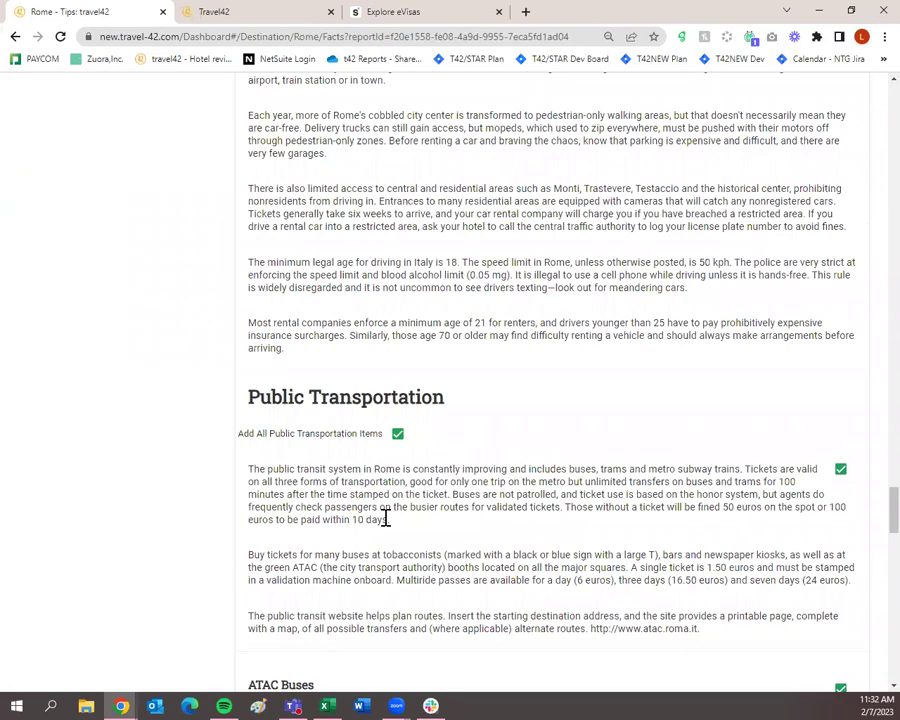
pyautogui.scroll(-12, 385, 518)
pyautogui.scroll(-7, 366, 513)
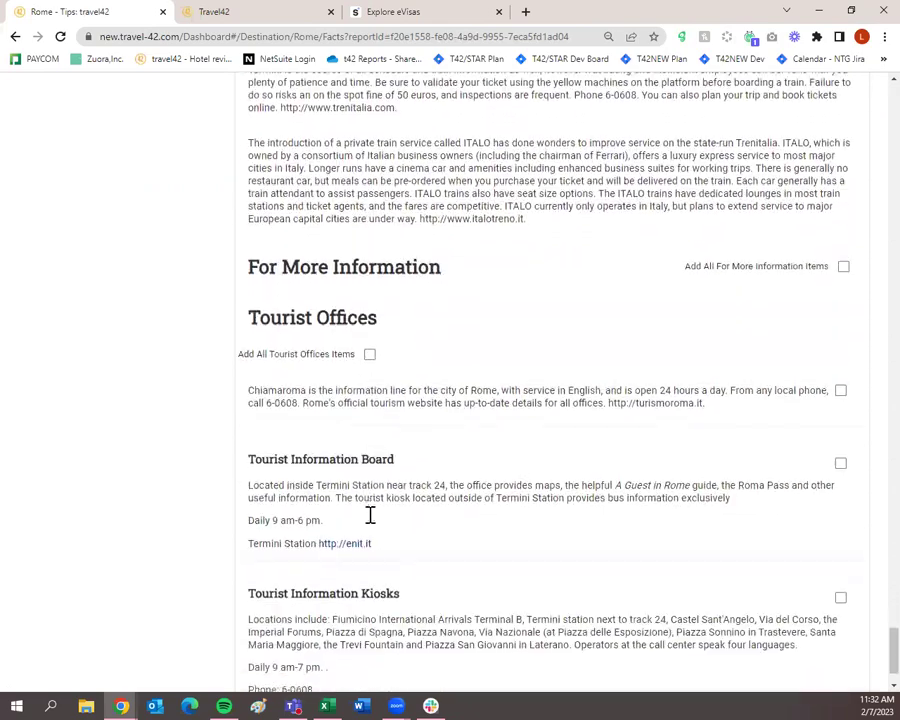
pyautogui.scroll(-2, 370, 515)
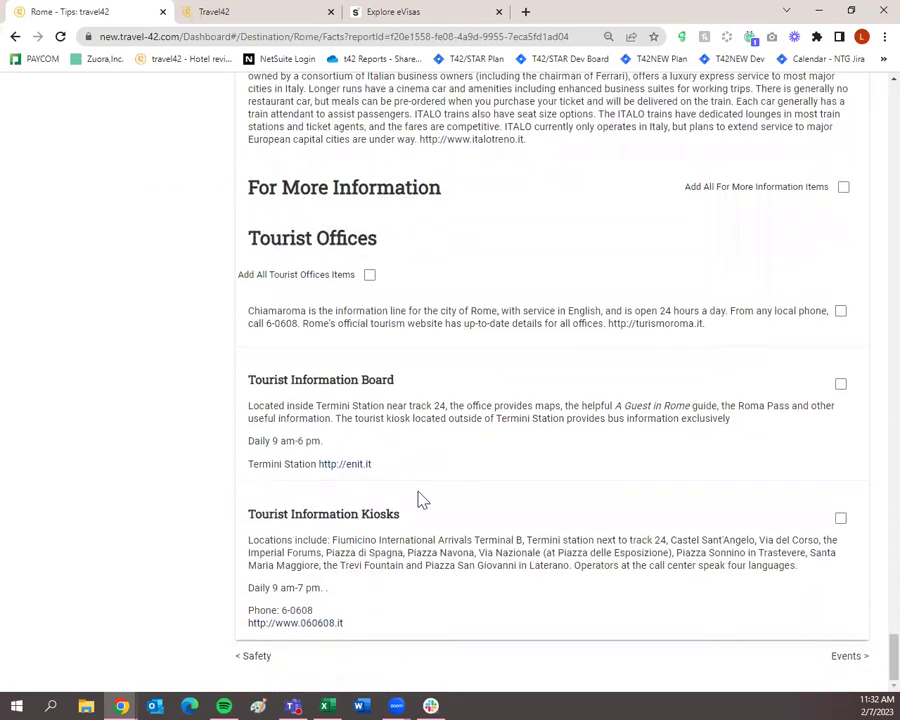
pyautogui.scroll(20, 421, 499)
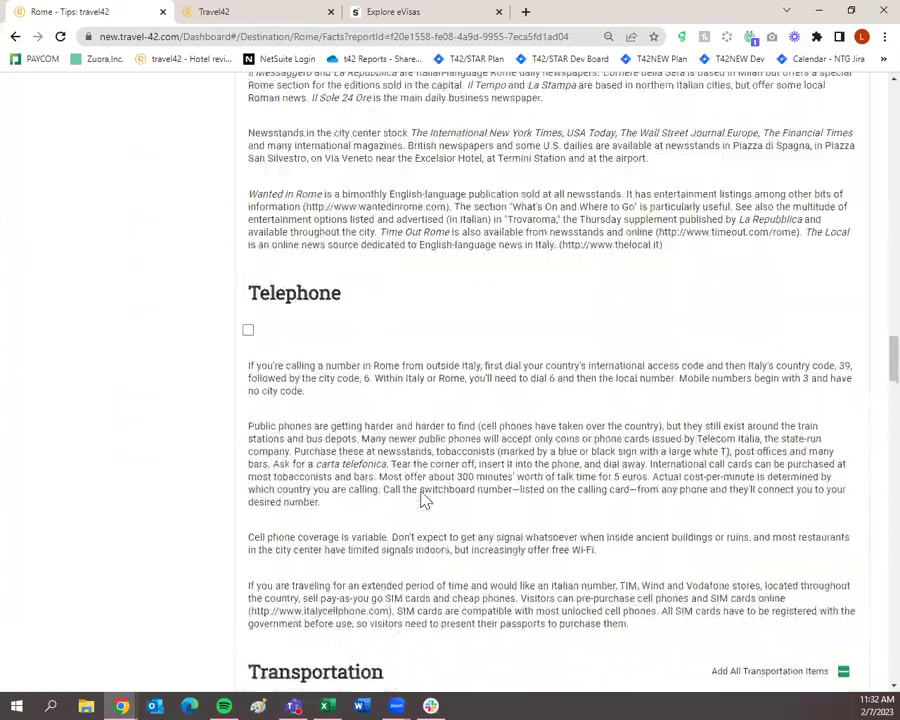
pyautogui.scroll(20, 421, 499)
pyautogui.scroll(-2, 425, 520)
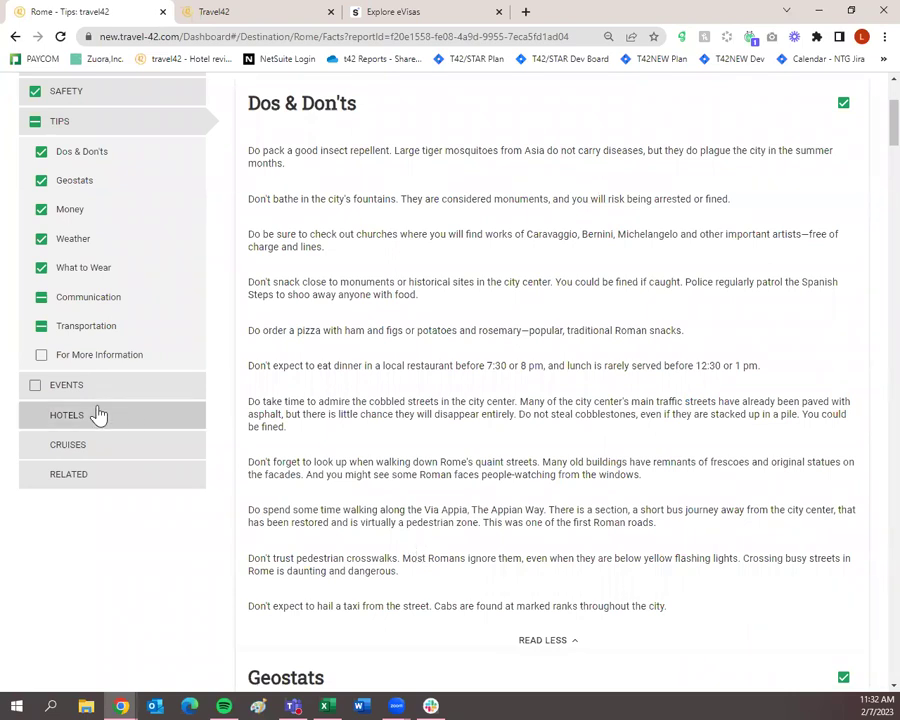
# Step: Open Rome's Hotels list and filter it to hotels with a review and a Pool
pyautogui.click(170, 423)
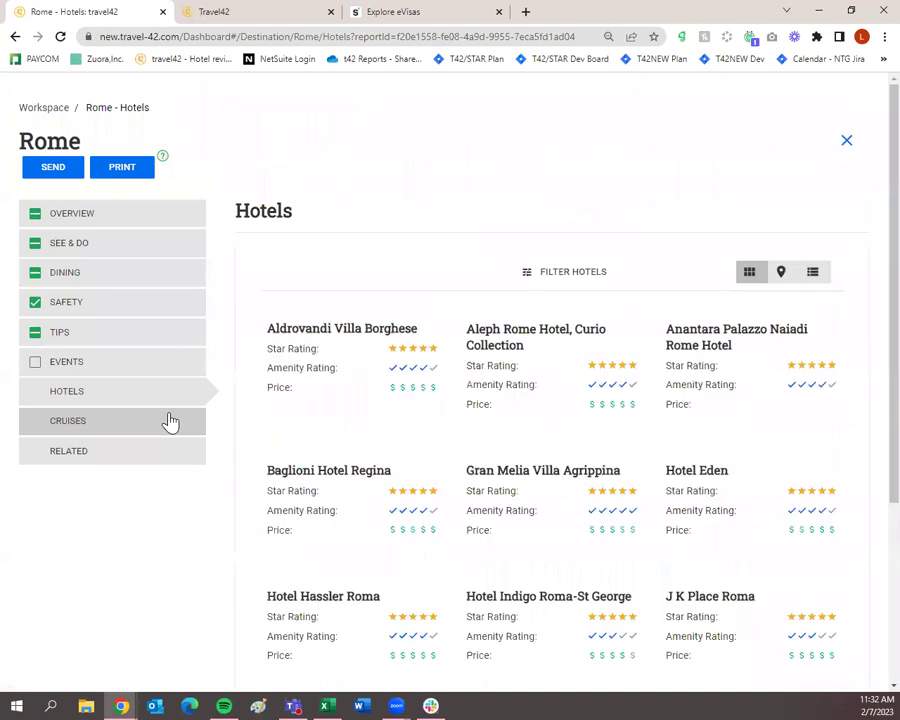
pyautogui.moveTo(749, 478)
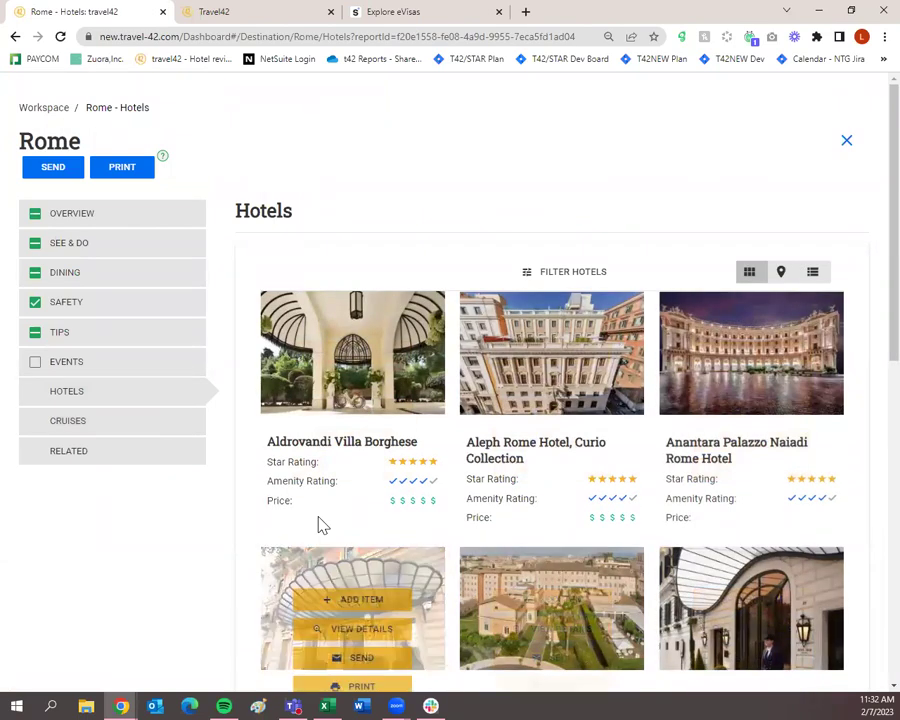
pyautogui.click(536, 272)
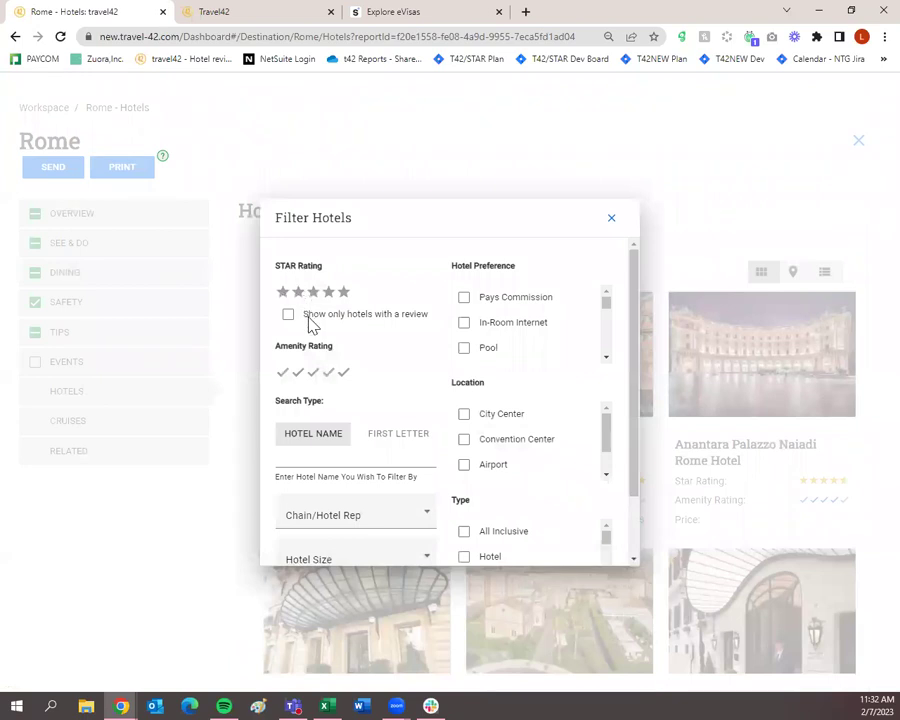
pyautogui.scroll(-2, 346, 346)
pyautogui.scroll(2, 340, 350)
pyautogui.click(288, 314)
pyautogui.scroll(-2, 570, 375)
pyautogui.scroll(2, 560, 346)
pyautogui.click(463, 348)
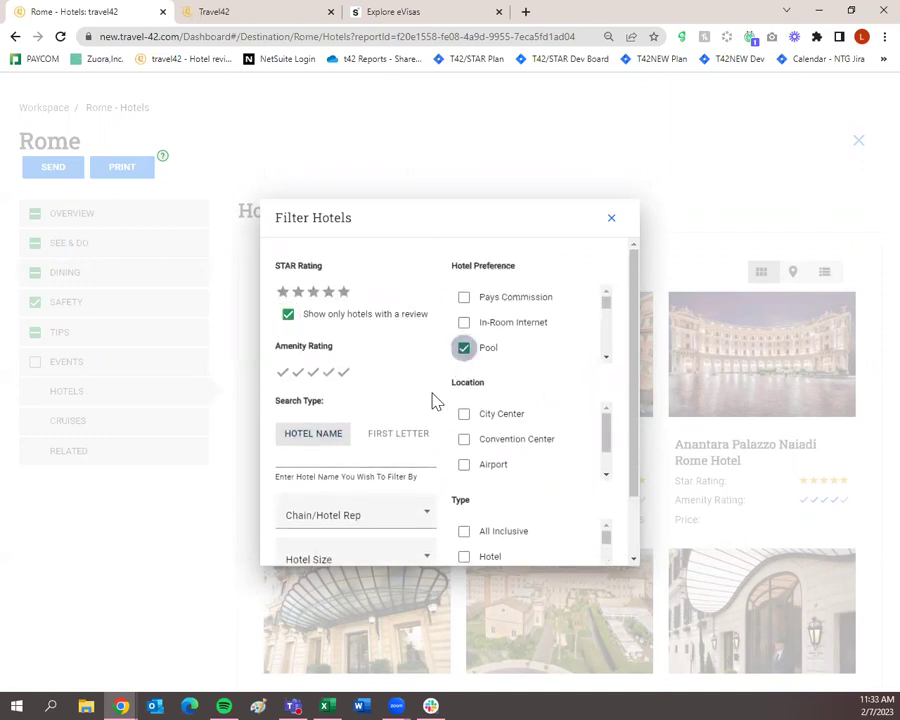
pyautogui.scroll(-2, 434, 400)
pyautogui.click(536, 540)
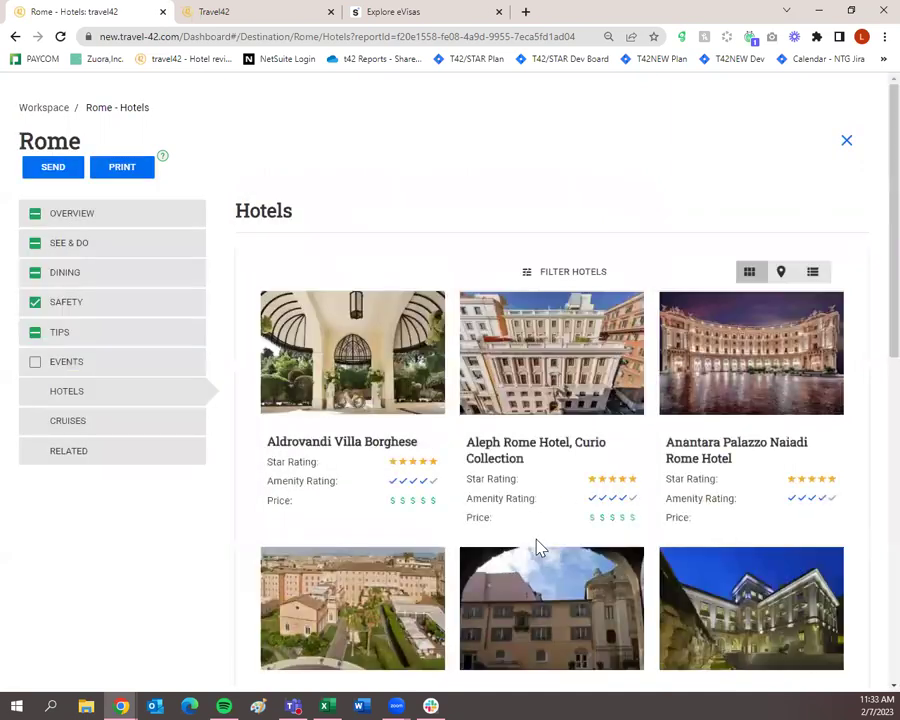
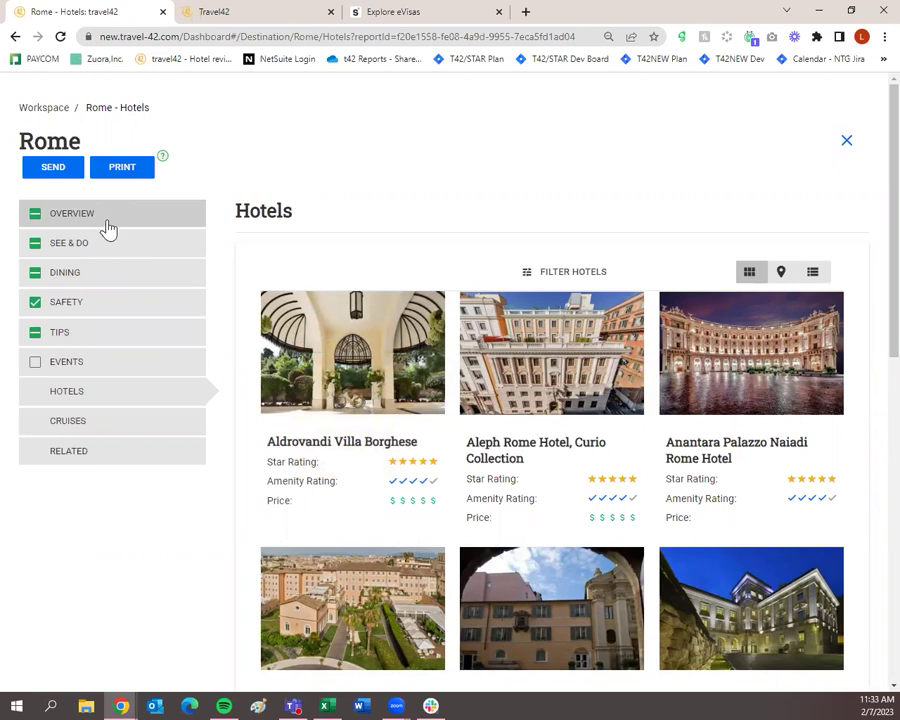
# Step: Include all eight Aldrovandi Villa Borghese gallery photos in the trip, then view its STAR Review
pyautogui.moveTo(304, 360)
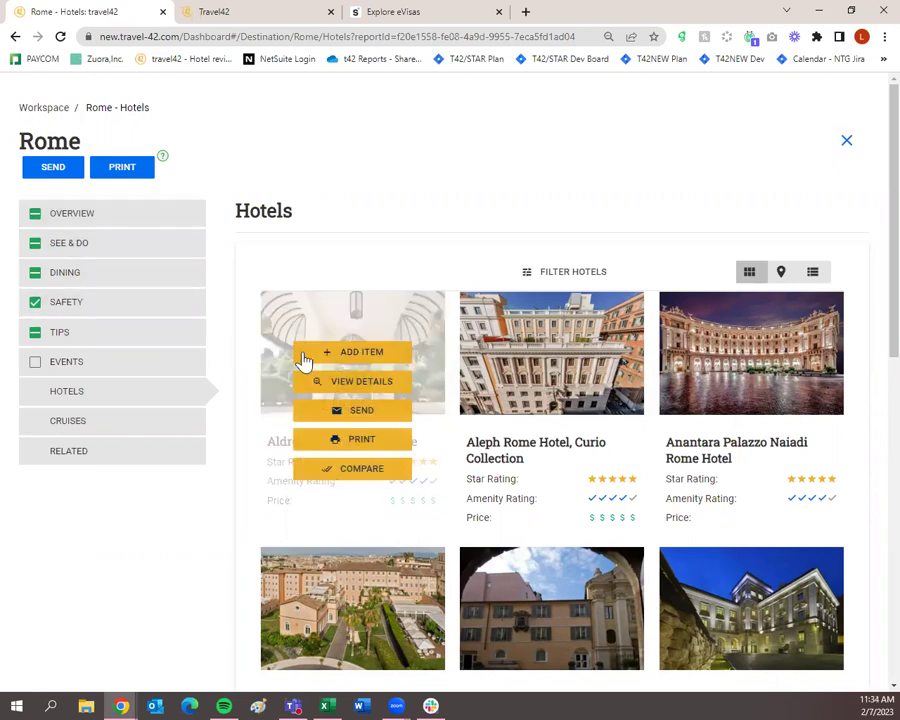
pyautogui.click(360, 385)
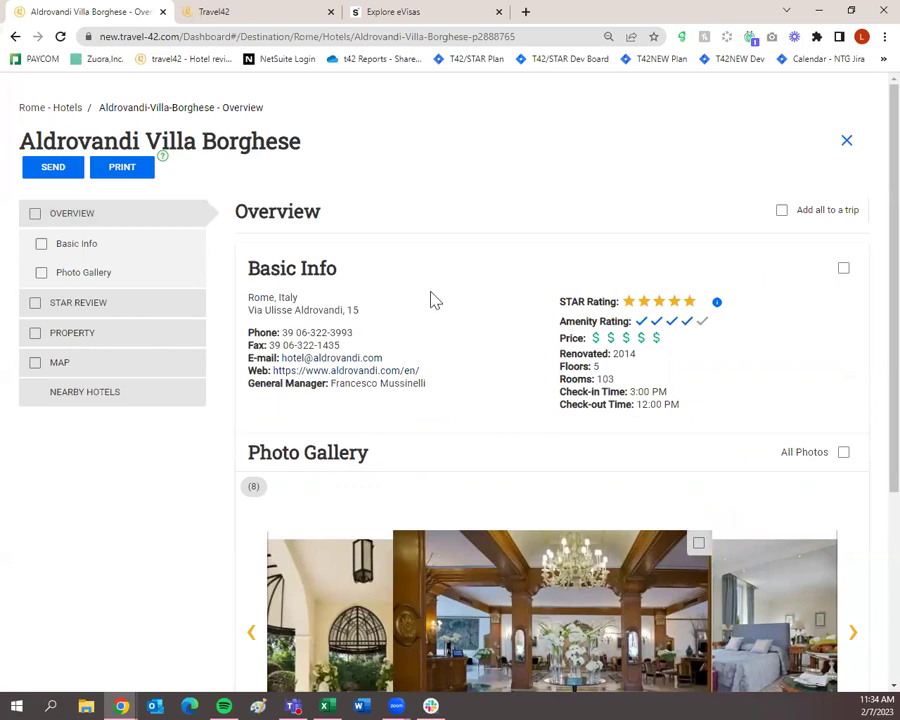
pyautogui.scroll(-1, 479, 354)
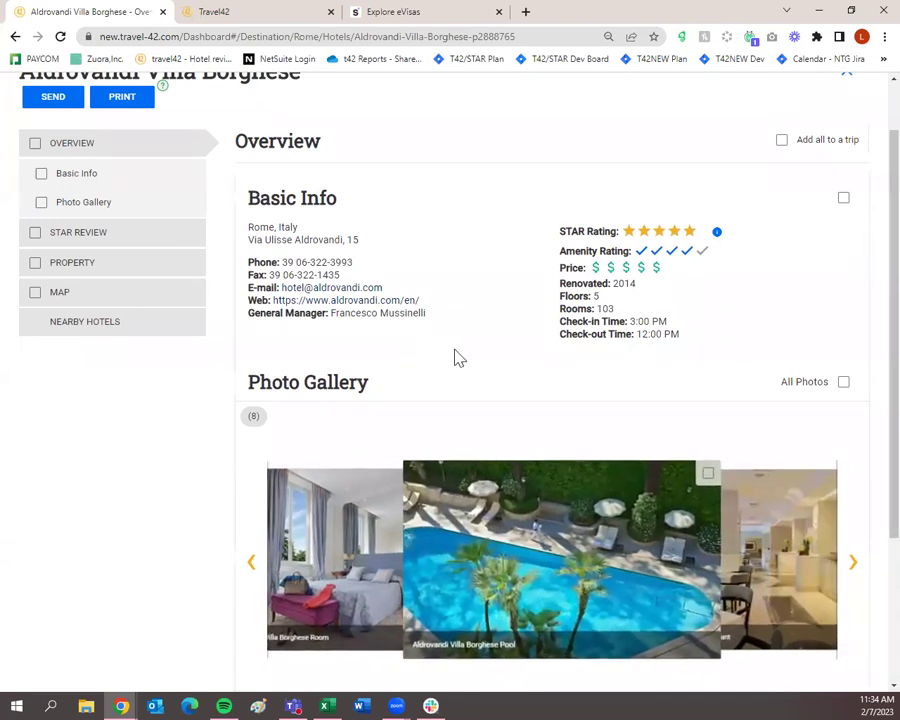
pyautogui.moveTo(745, 270)
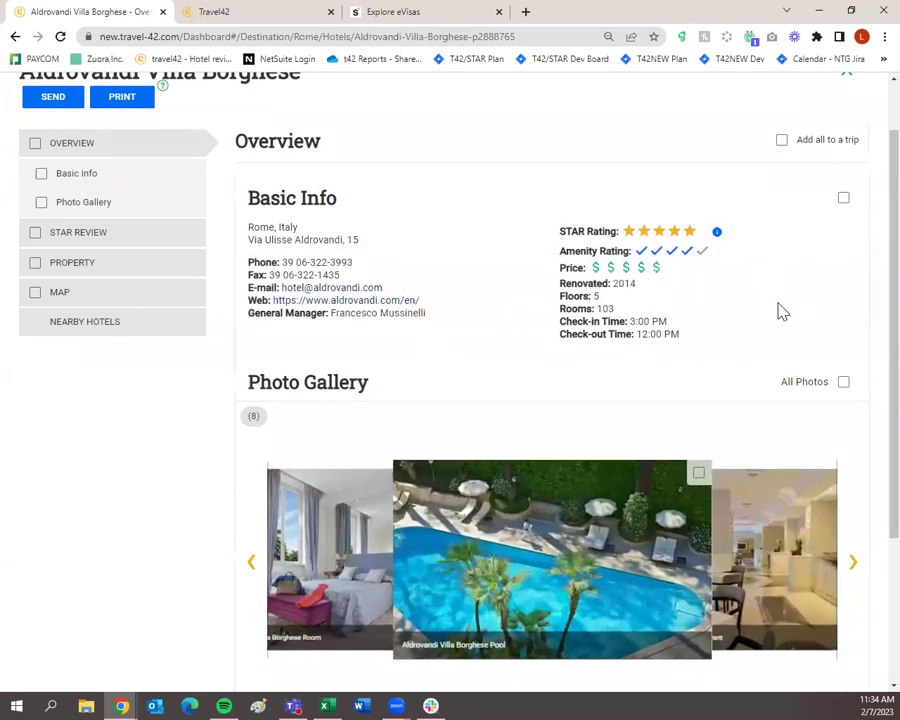
pyautogui.scroll(-1, 783, 312)
pyautogui.scroll(-1, 834, 254)
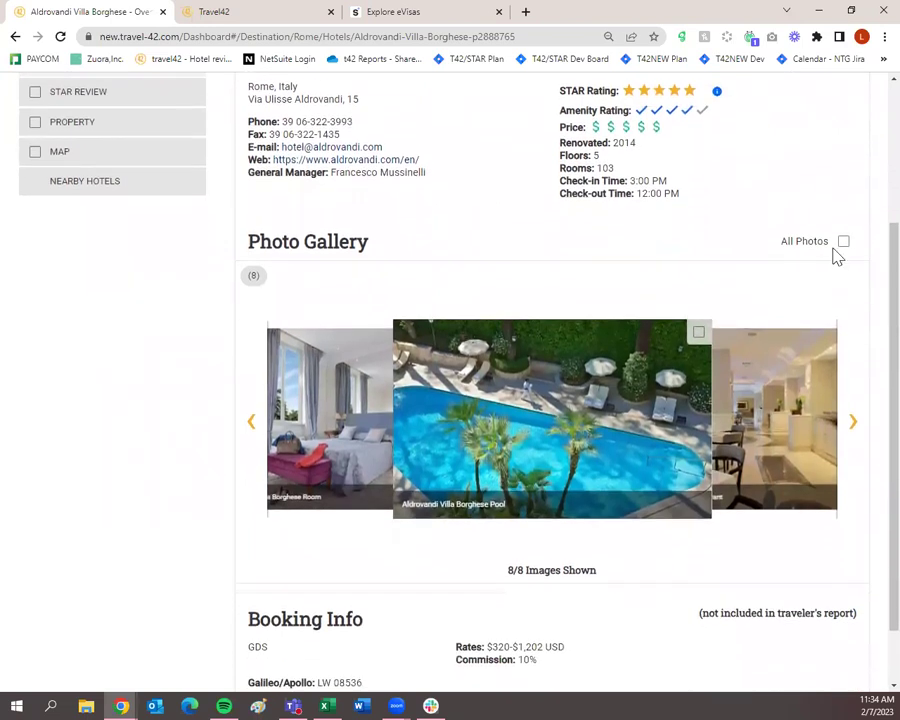
pyautogui.click(844, 248)
pyautogui.scroll(-1, 846, 248)
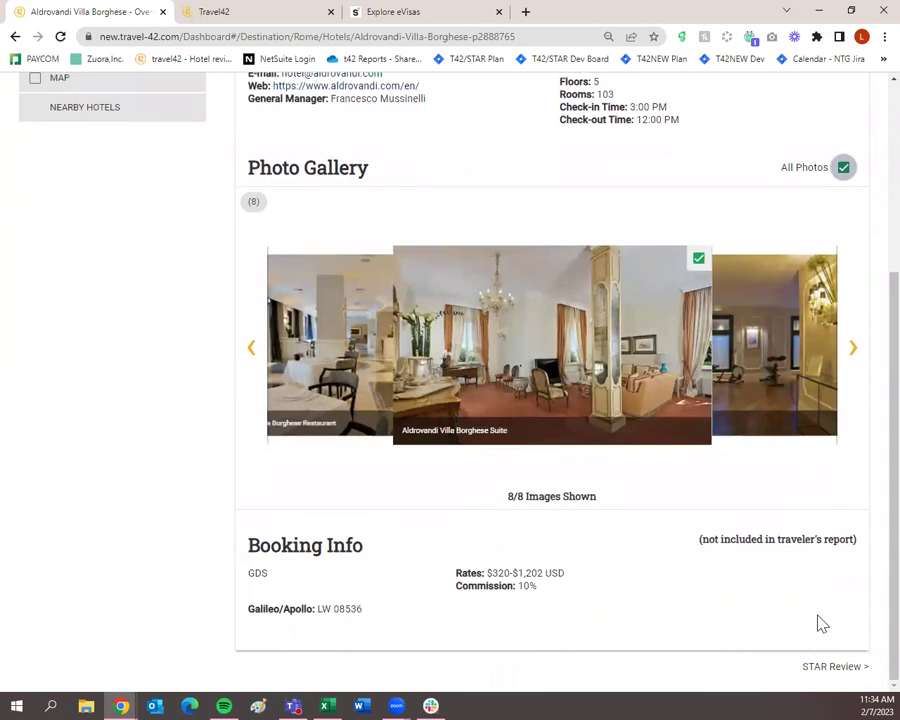
pyautogui.click(834, 666)
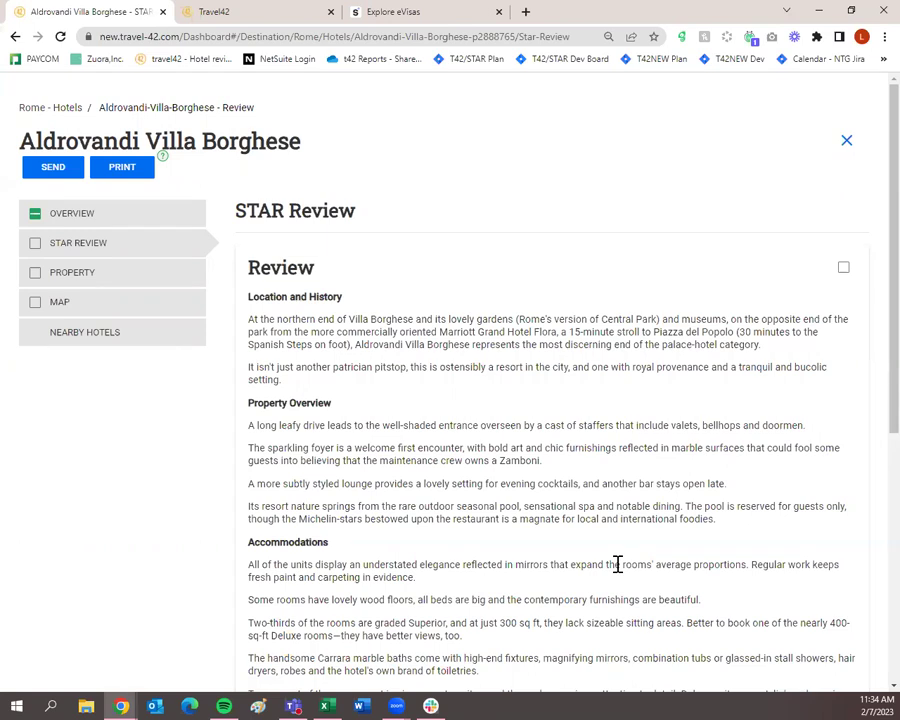
# Step: Mark the Aldrovandi Villa Borghese STAR Review for inclusion, then move on to Property
pyautogui.scroll(-3, 341, 500)
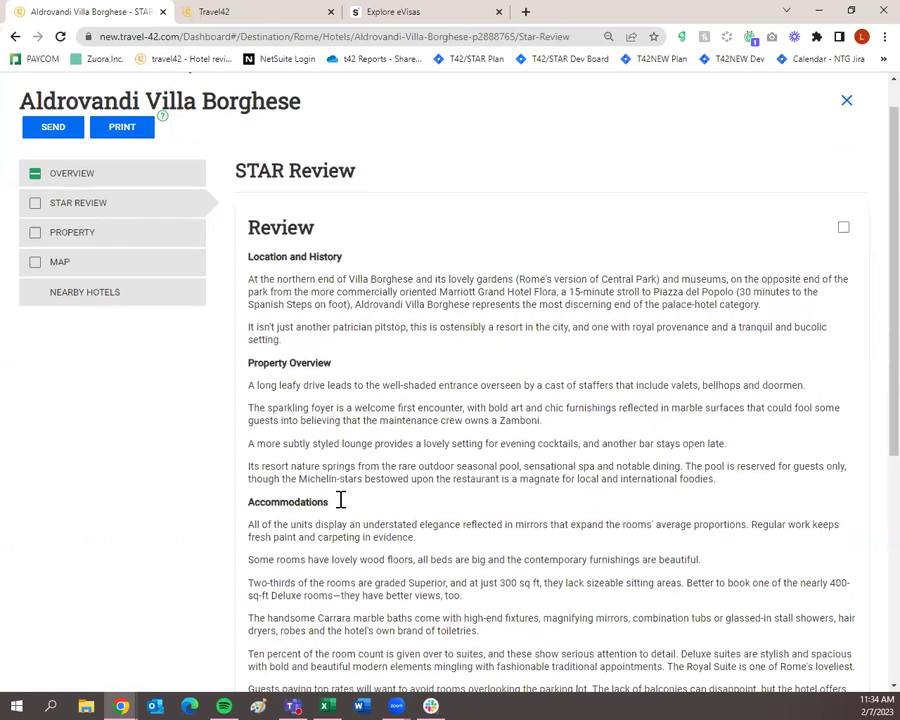
pyautogui.scroll(-6, 341, 500)
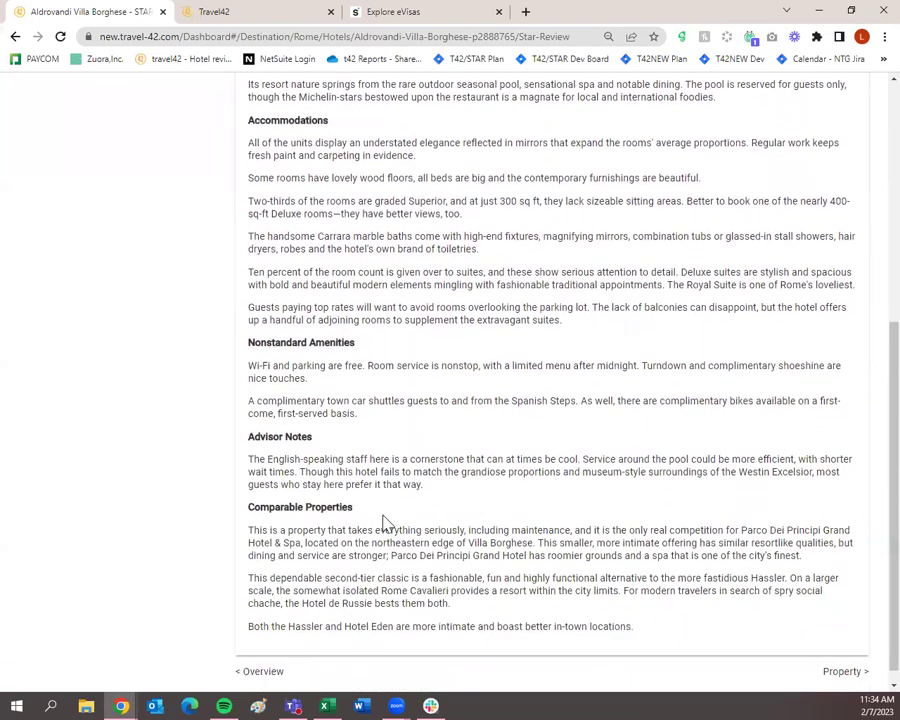
pyautogui.scroll(9, 474, 532)
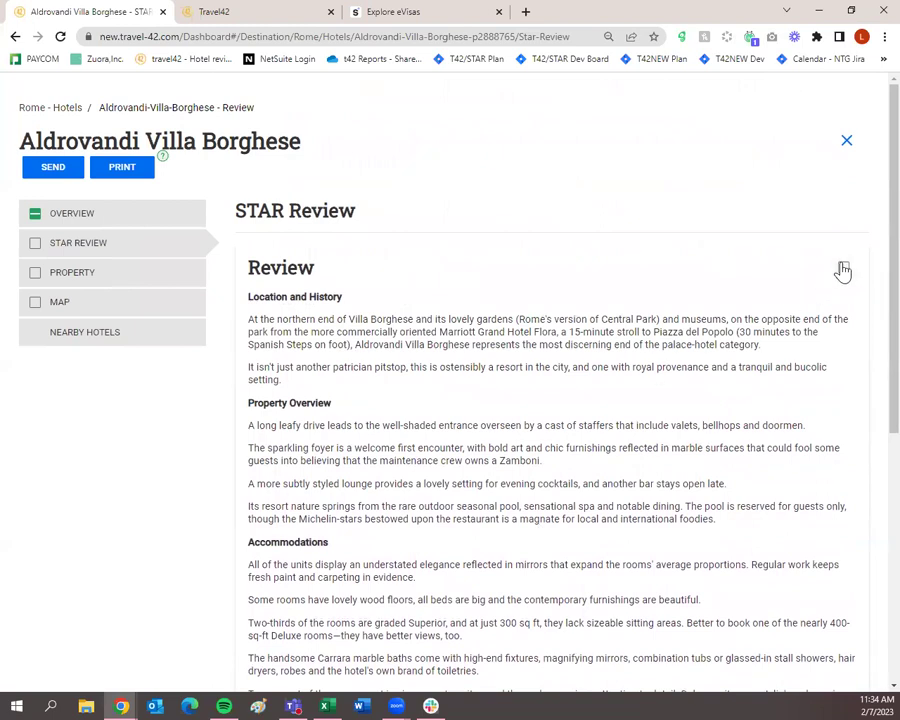
pyautogui.click(843, 267)
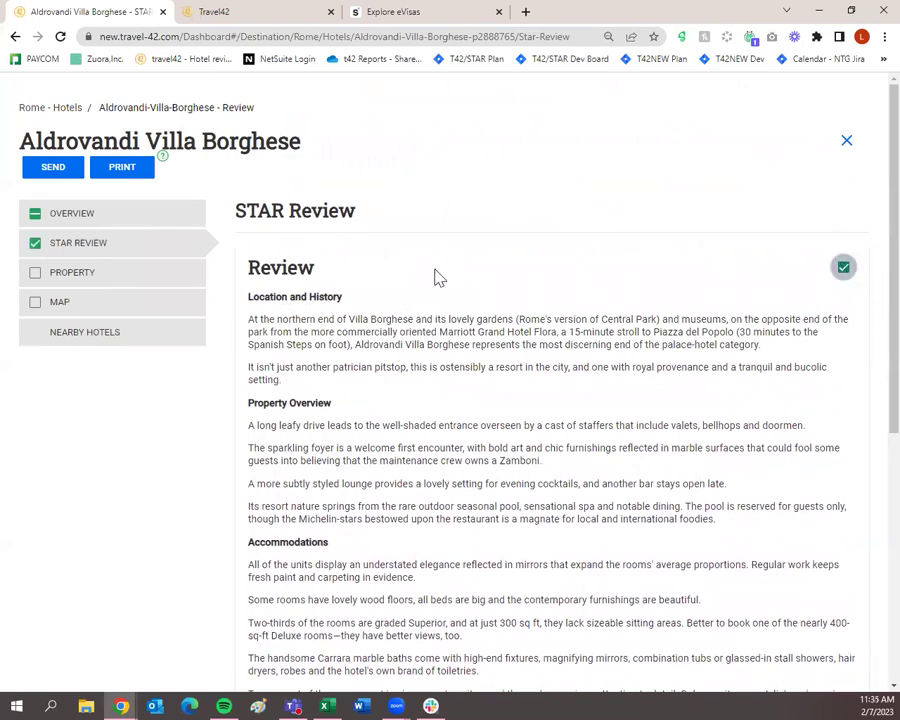
pyautogui.click(133, 275)
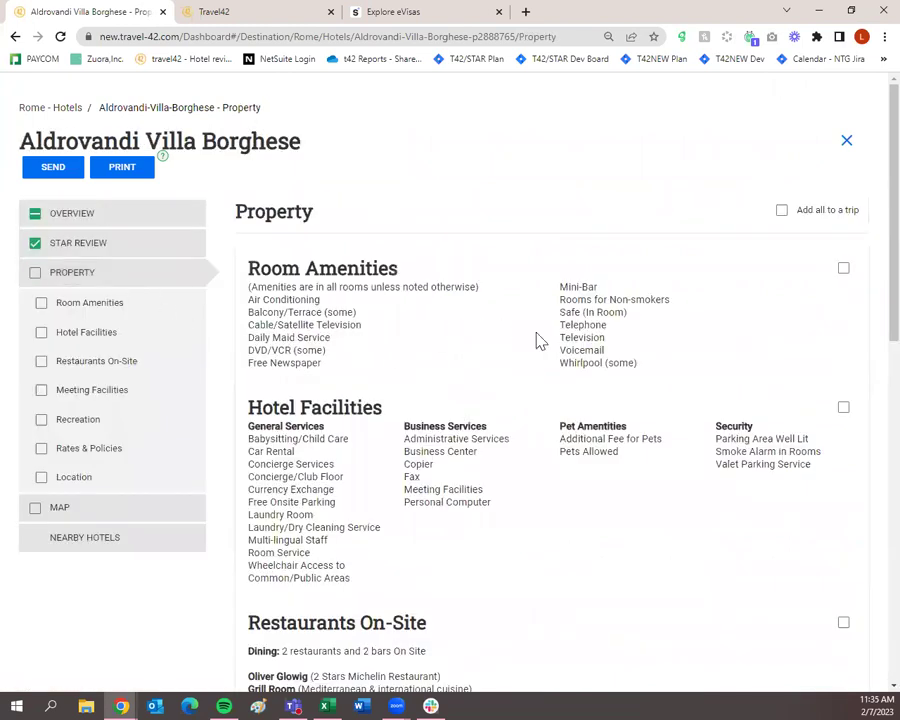
# Step: Include Room Amenities, Hotel Facilities and Restaurants On-Site in the trip
pyautogui.click(843, 270)
pyautogui.click(843, 408)
pyautogui.scroll(-2, 844, 414)
pyautogui.click(843, 418)
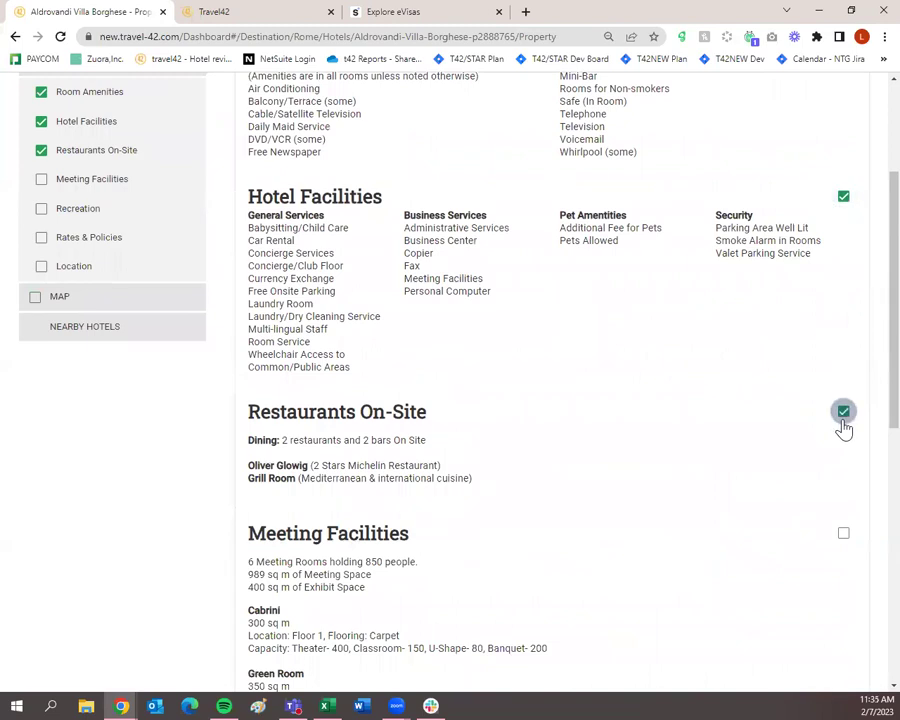
# Step: Include Recreation, Rates & Policies and Location, leaving Meeting Facilities unchecked
pyautogui.scroll(-2, 843, 430)
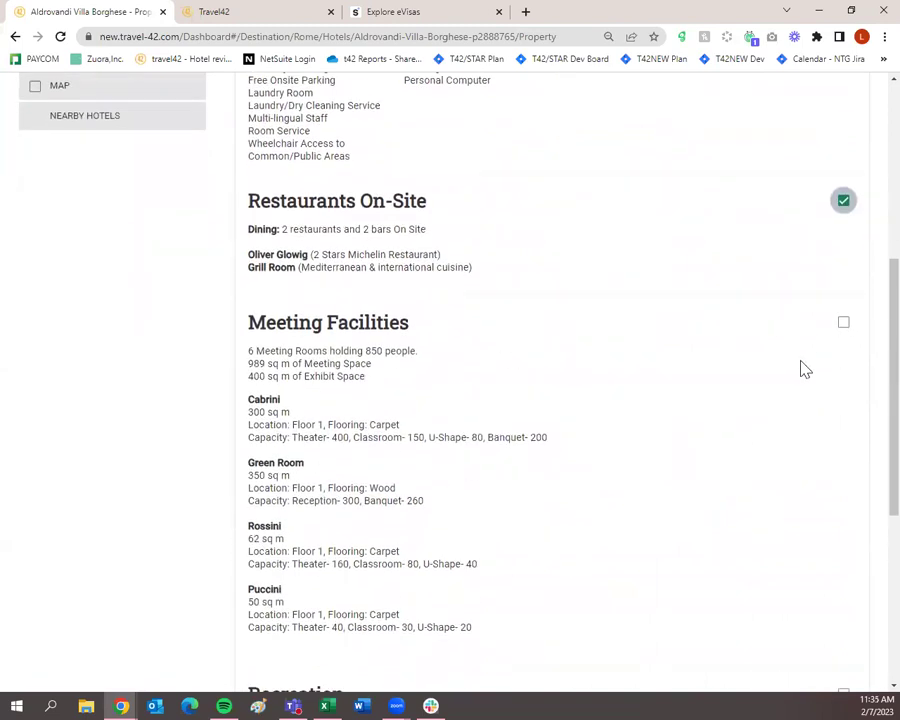
pyautogui.scroll(-2, 838, 350)
pyautogui.scroll(-2, 840, 355)
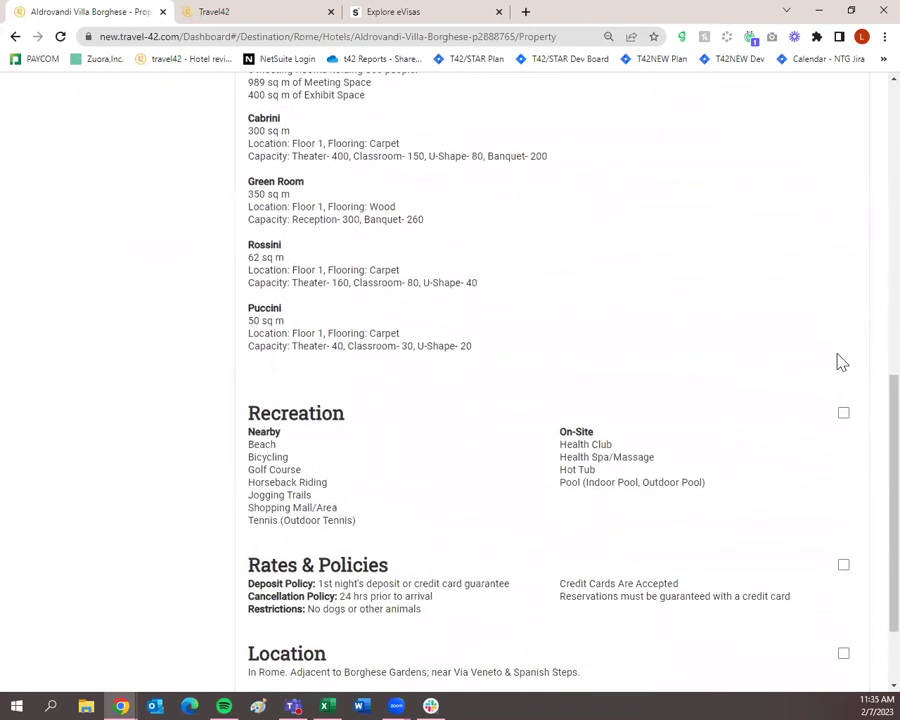
pyautogui.click(842, 344)
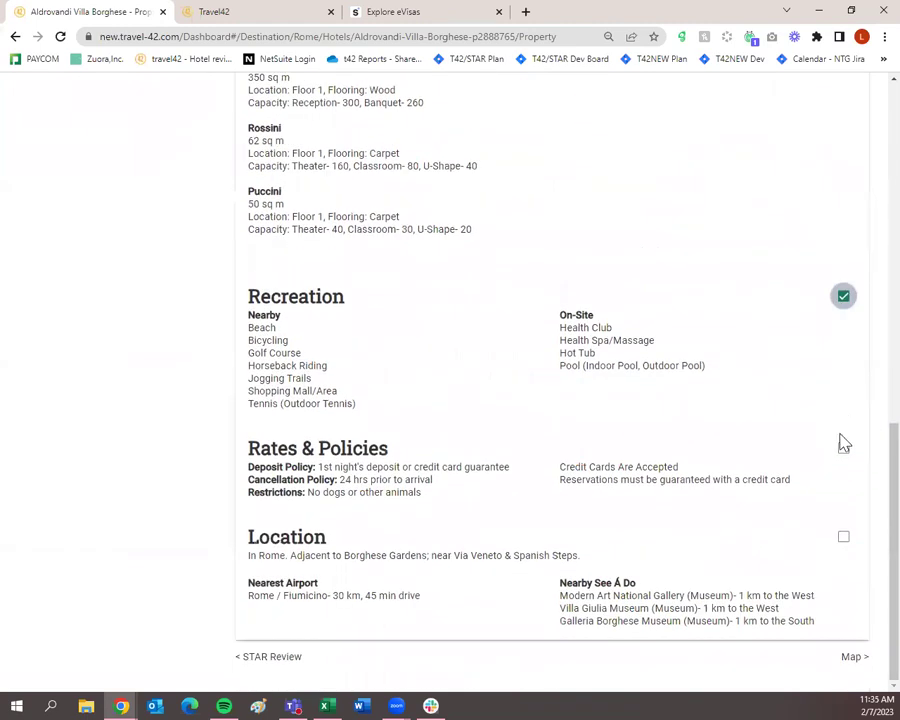
pyautogui.click(843, 452)
pyautogui.click(843, 537)
pyautogui.scroll(5, 600, 450)
pyautogui.scroll(3, 560, 445)
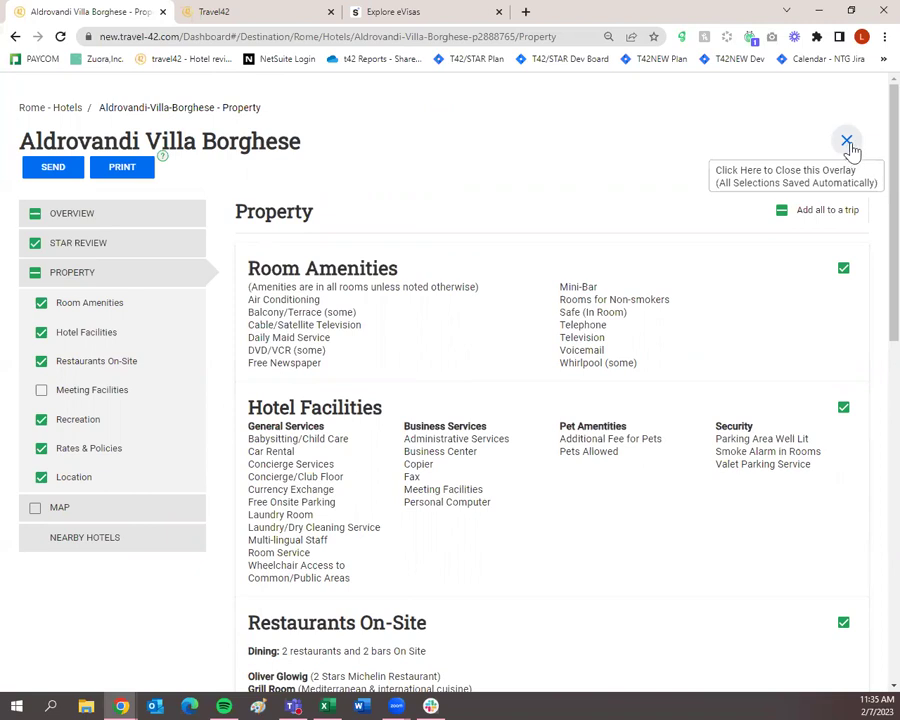
# Step: Close the hotel details overlay and reload the Dashboard
pyautogui.click(847, 145)
pyautogui.scroll(-1, 429, 494)
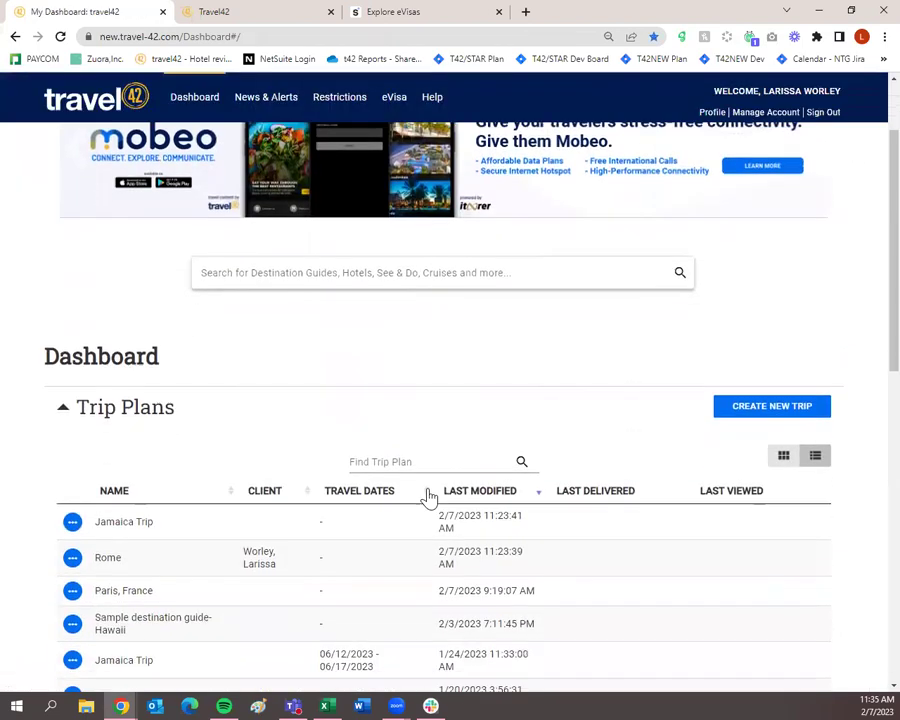
pyautogui.scroll(-1, 429, 494)
pyautogui.scroll(-3, 430, 496)
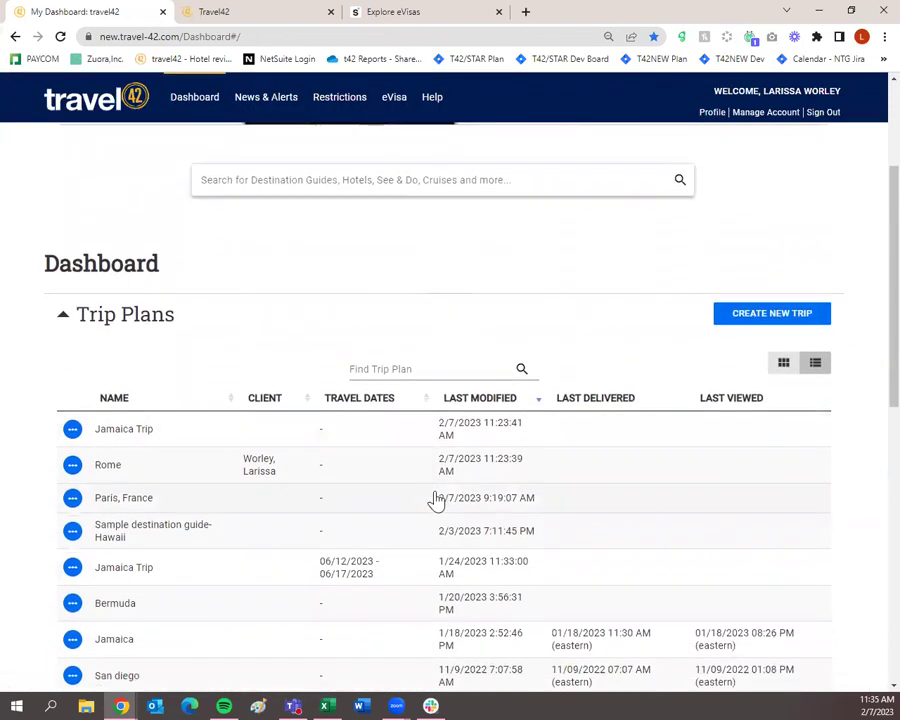
pyautogui.click(60, 36)
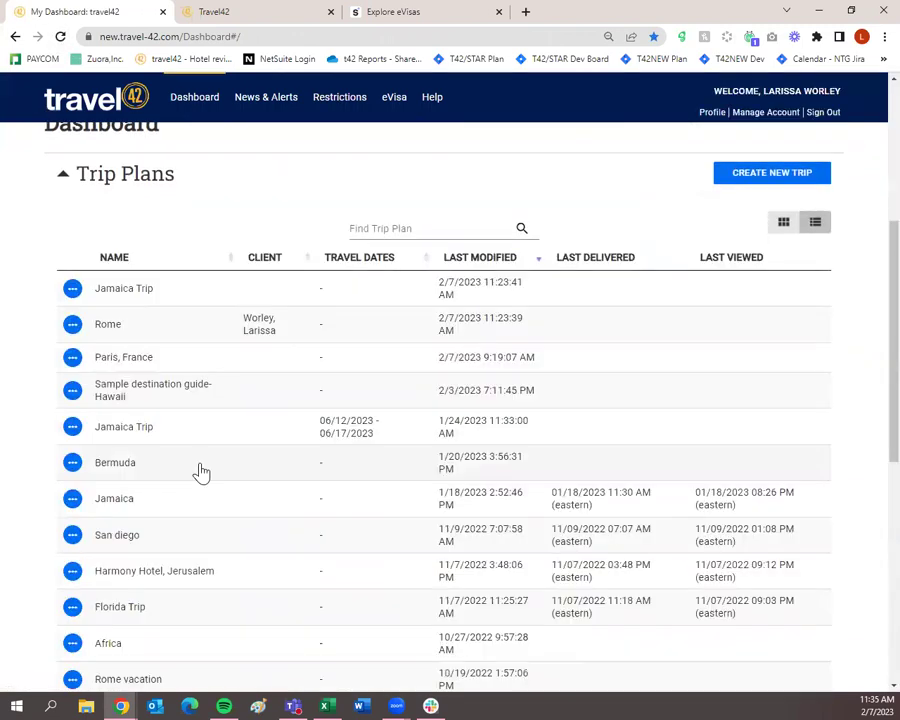
# Step: Open the Rome trip plan and expand its Hotels and Destination Guides collections
pyautogui.click(125, 330)
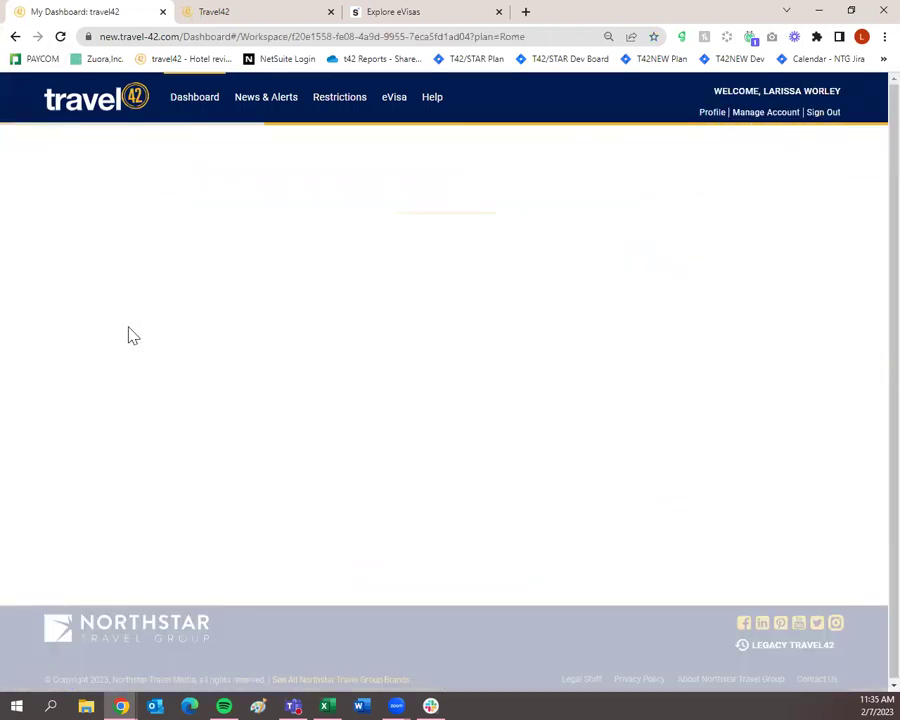
pyautogui.click(133, 336)
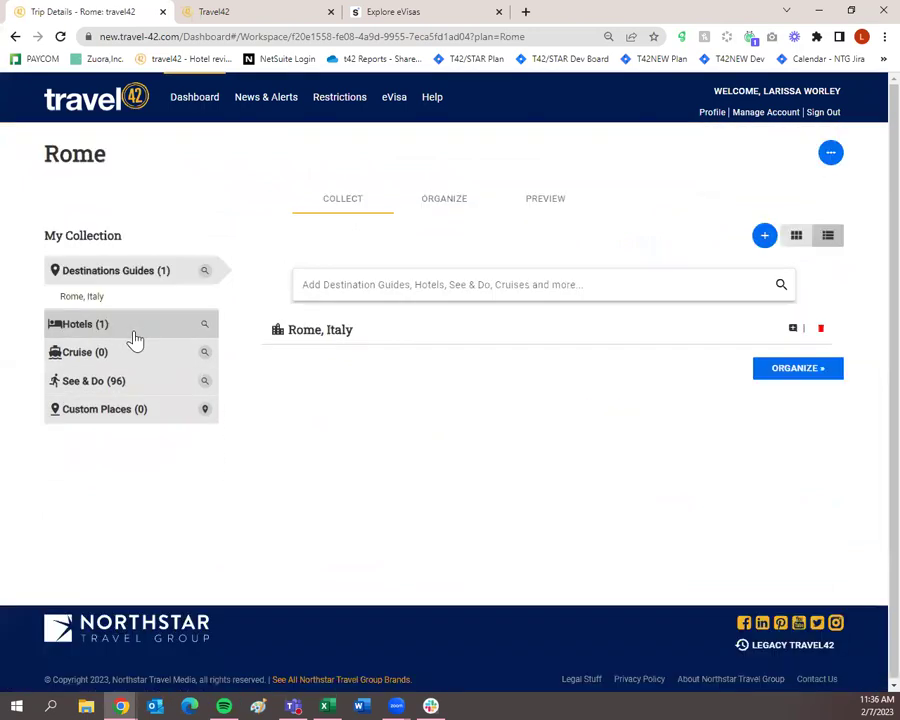
pyautogui.click(133, 334)
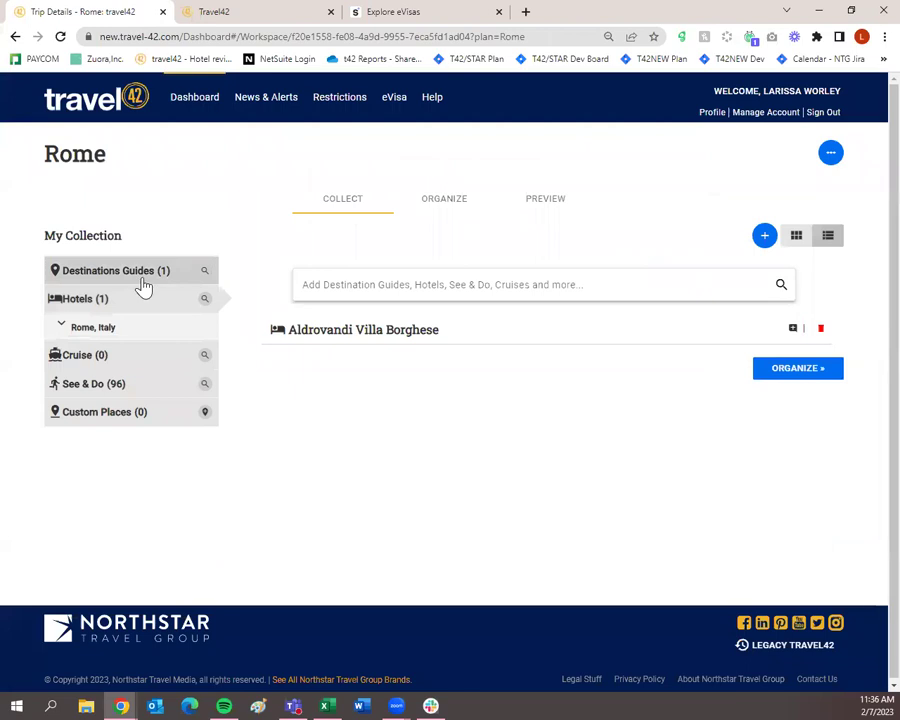
pyautogui.click(141, 282)
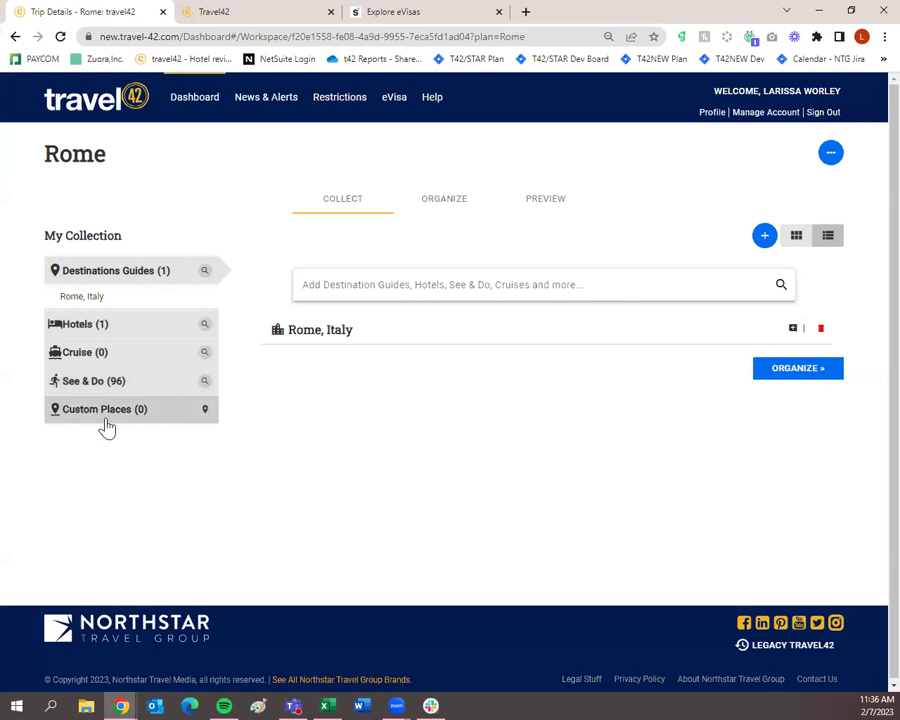
pyautogui.click(205, 411)
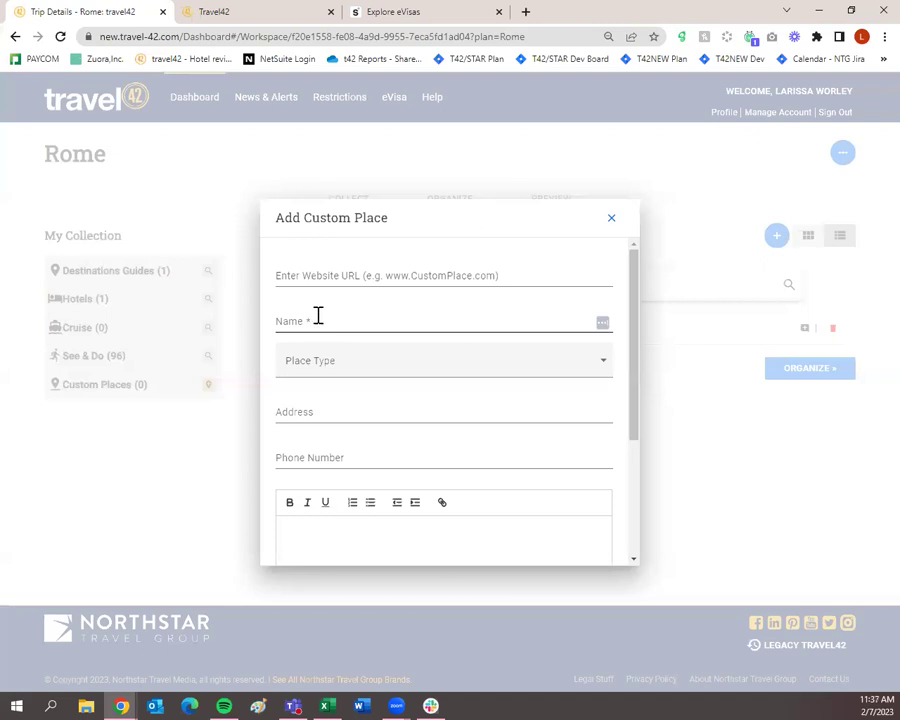
pyautogui.click(326, 364)
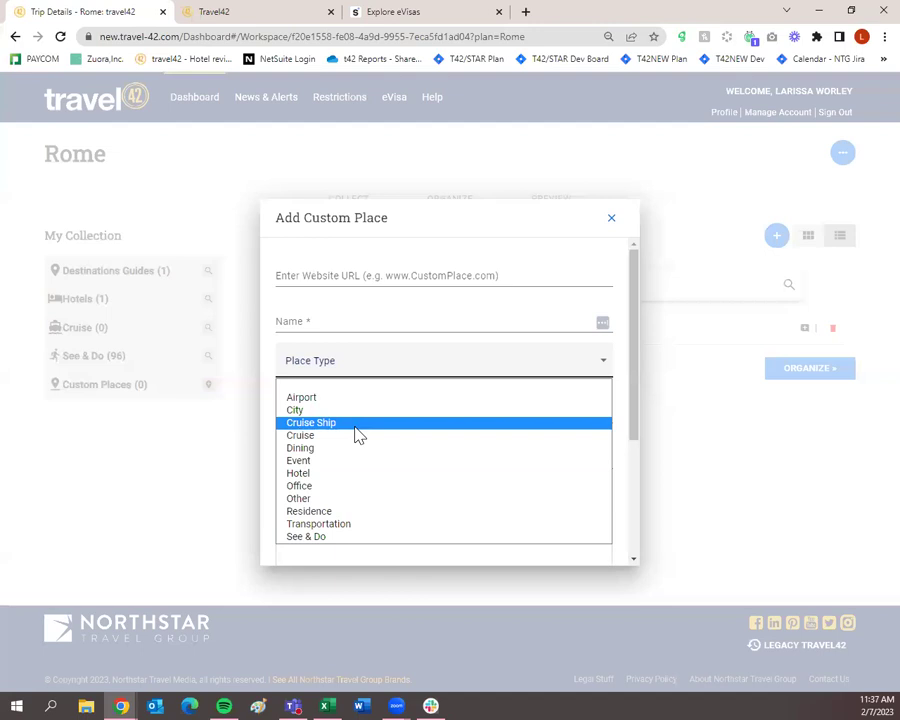
pyautogui.click(386, 372)
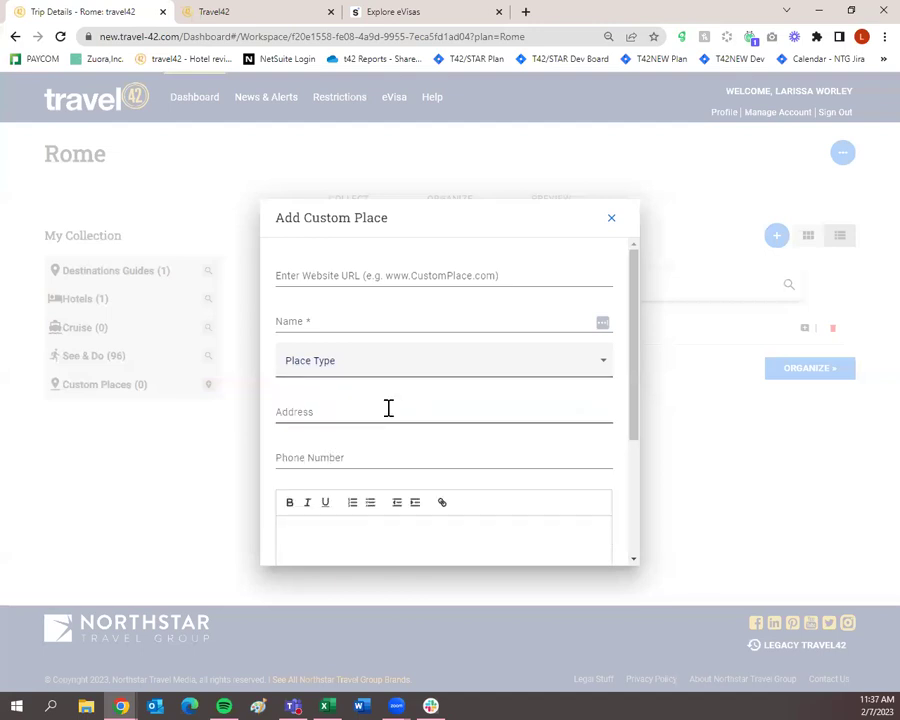
pyautogui.scroll(-3, 388, 410)
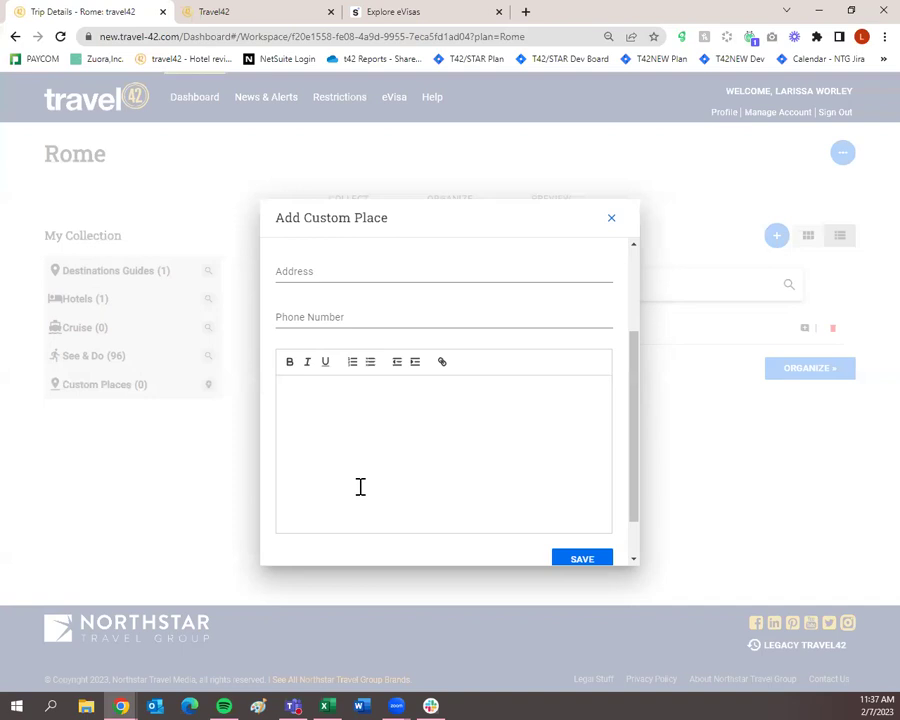
pyautogui.click(610, 219)
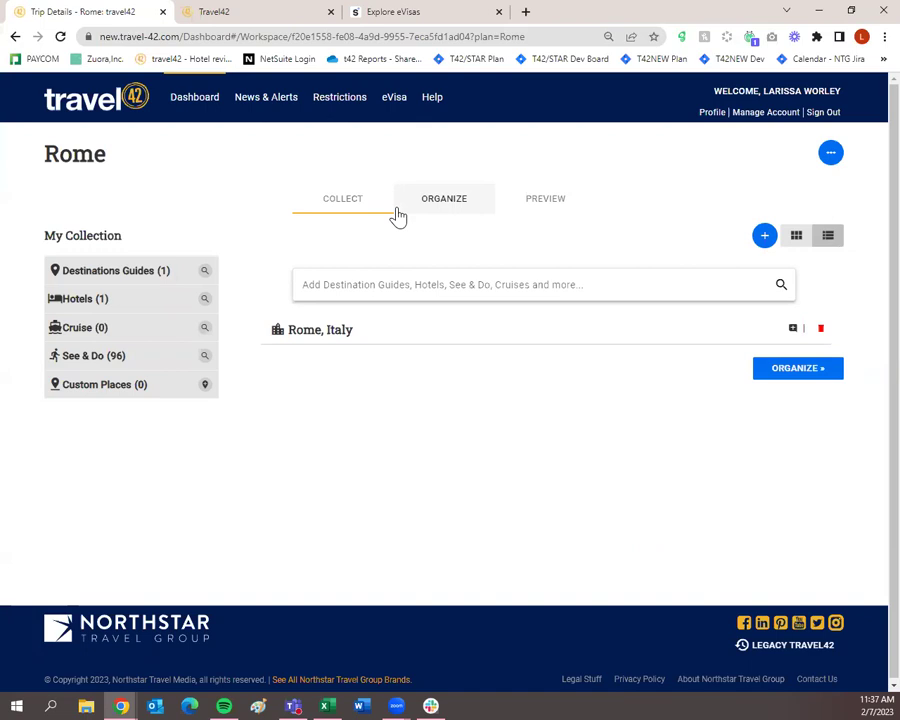
pyautogui.click(829, 158)
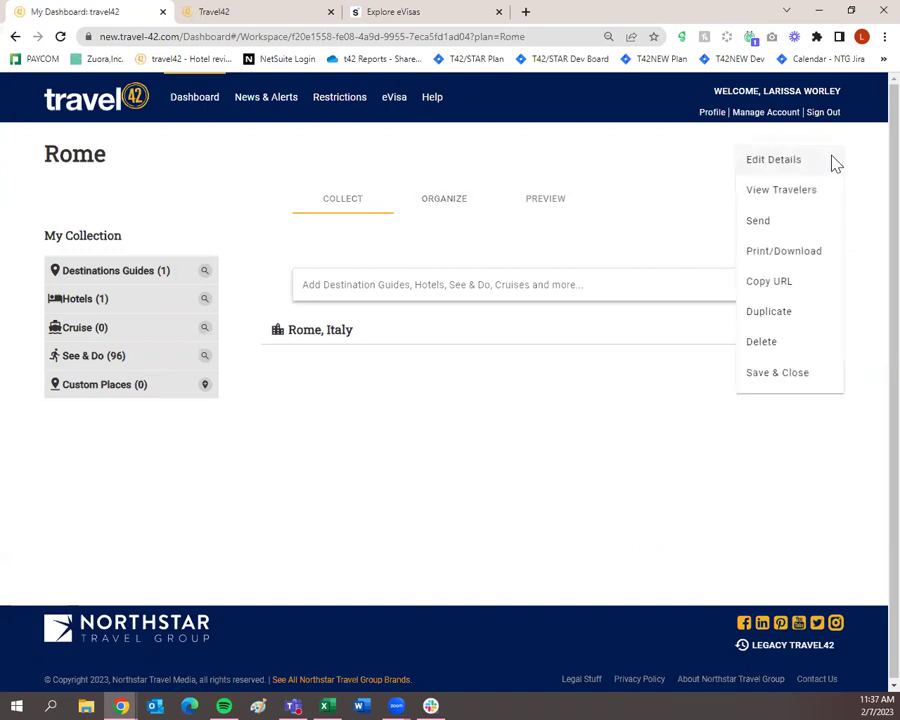
pyautogui.click(702, 156)
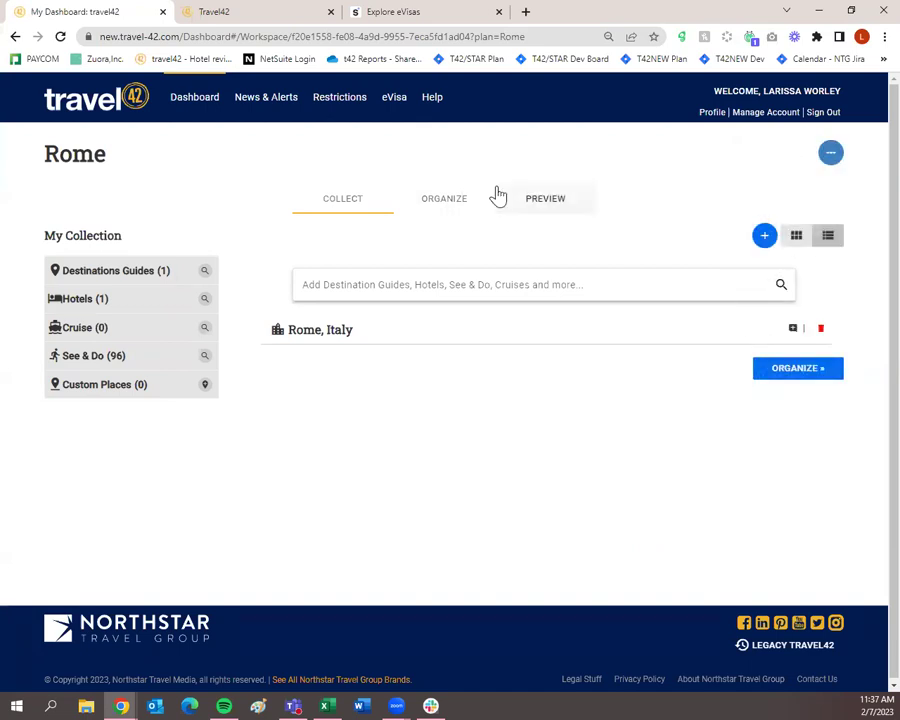
pyautogui.click(463, 199)
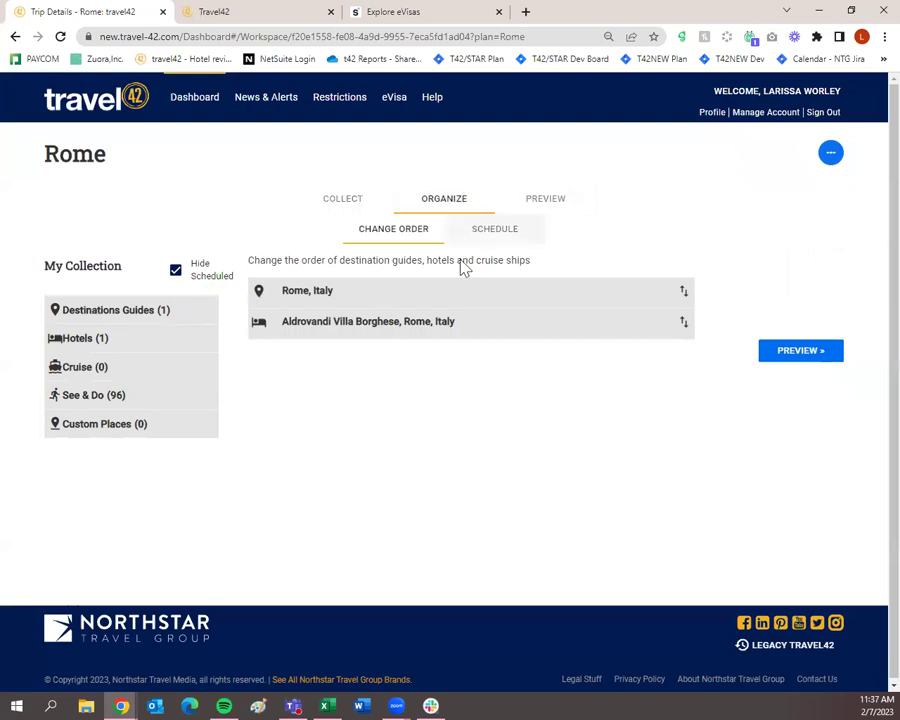
pyautogui.moveTo(460, 327); pyautogui.dragTo(472, 286)
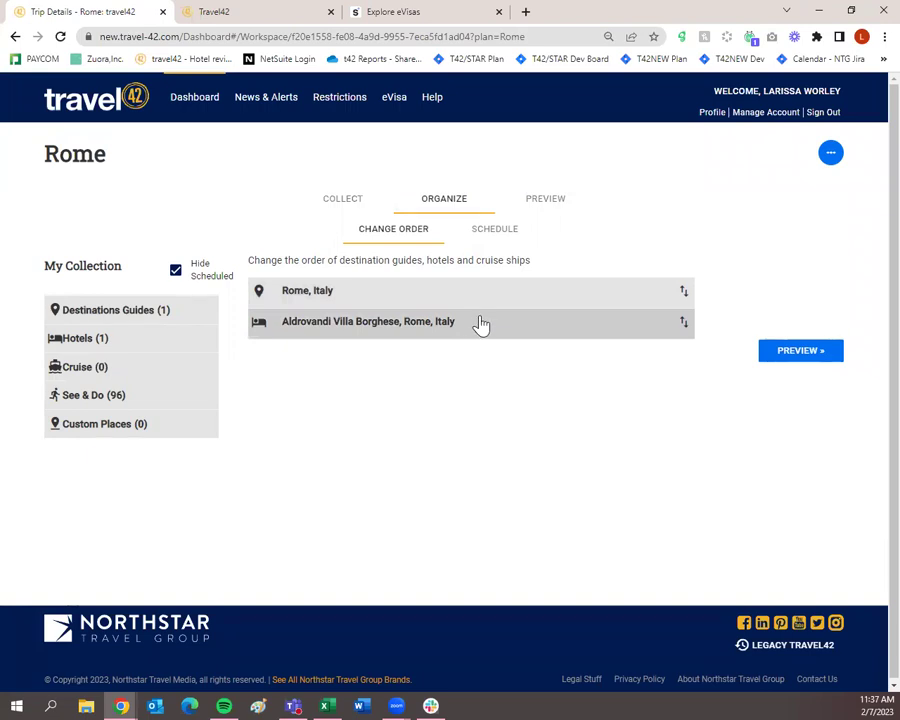
# Step: Schedule Rome, Italy on June 13 and 14, 2023 in the trip calendar
pyautogui.click(495, 234)
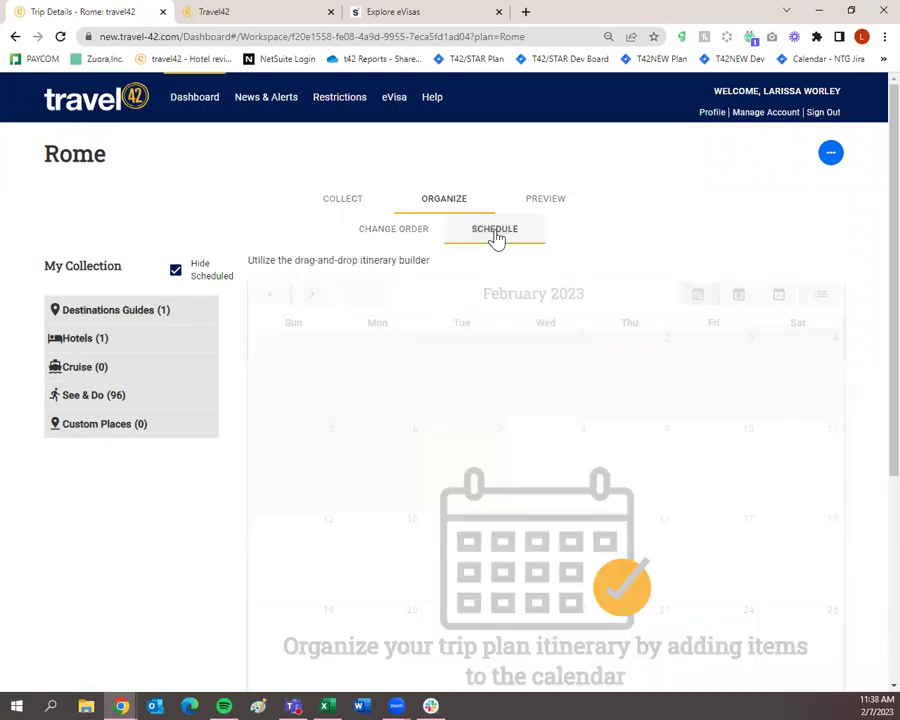
pyautogui.scroll(-1, 482, 361)
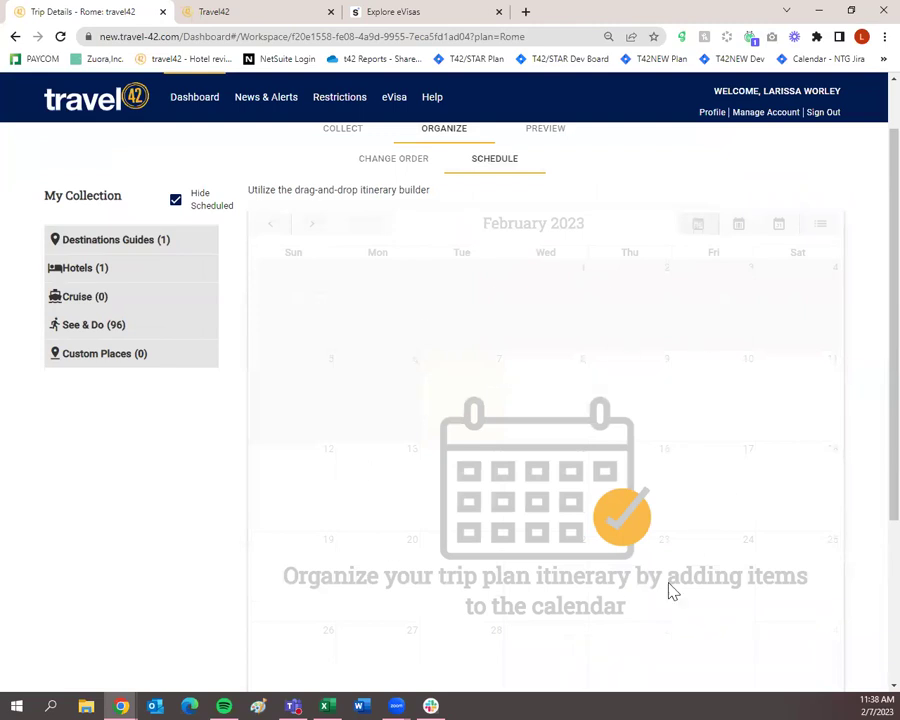
pyautogui.click(312, 229)
pyautogui.click(312, 229)
pyautogui.click(312, 229)
pyautogui.click(312, 229)
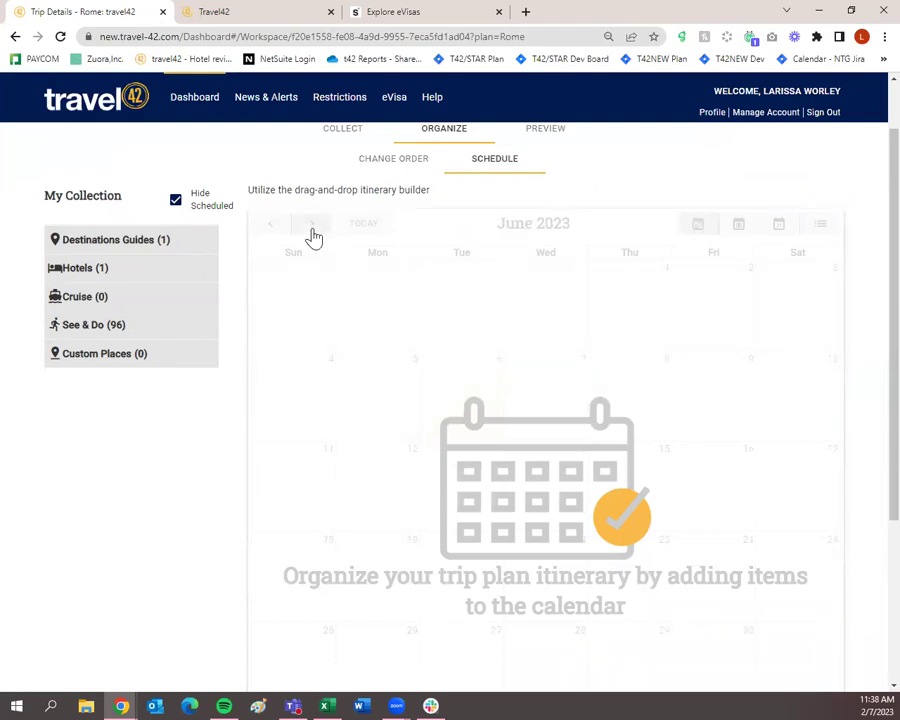
pyautogui.click(127, 246)
pyautogui.moveTo(106, 266); pyautogui.dragTo(478, 465)
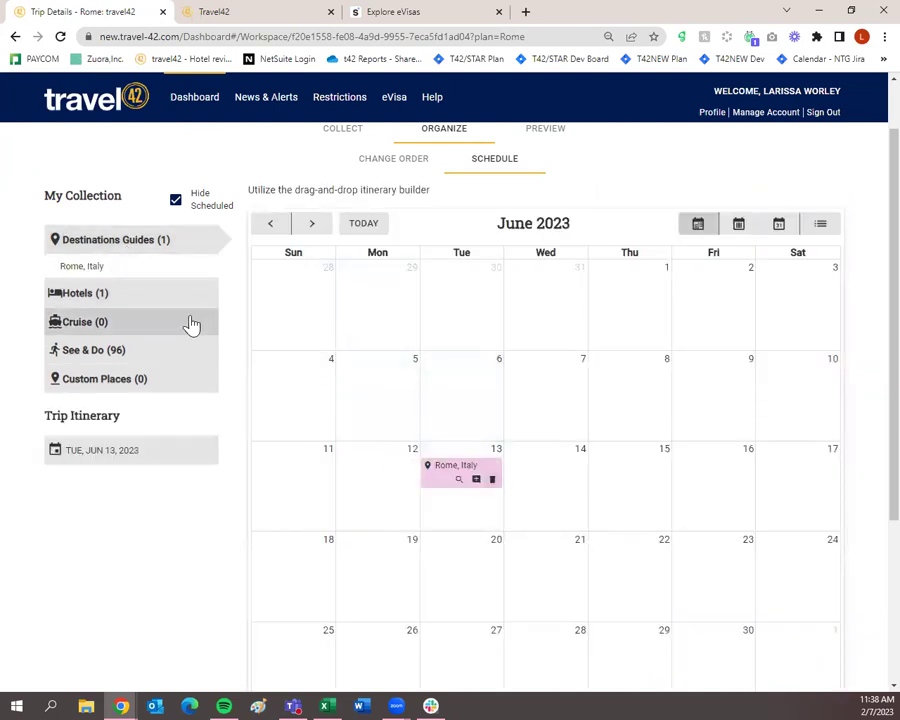
pyautogui.moveTo(127, 270); pyautogui.dragTo(545, 470)
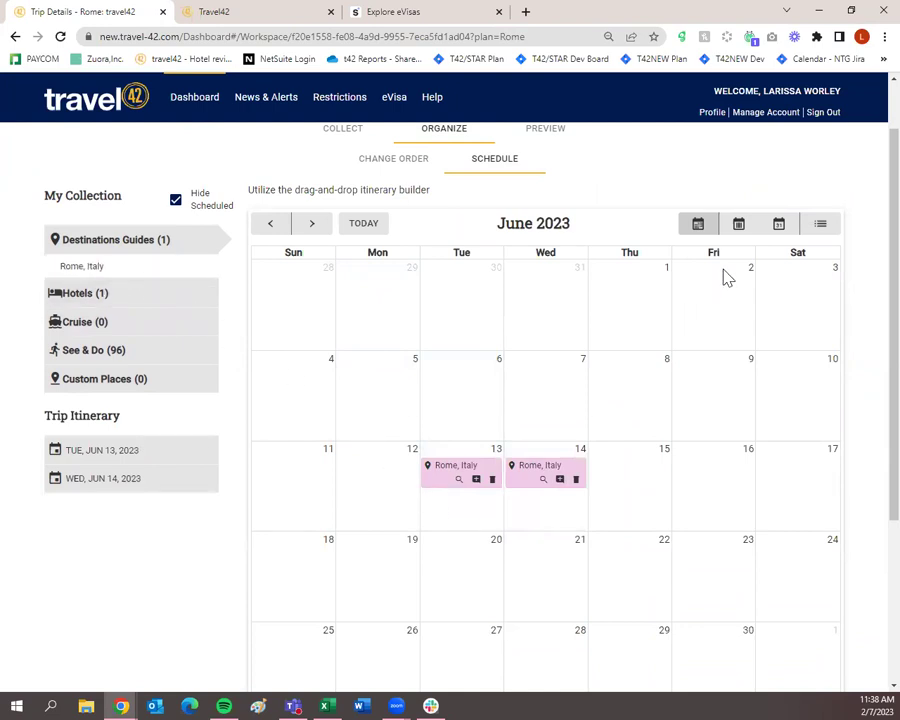
# Step: Switch the calendar to day view showing Tuesday, June 13, 2023
pyautogui.click(779, 228)
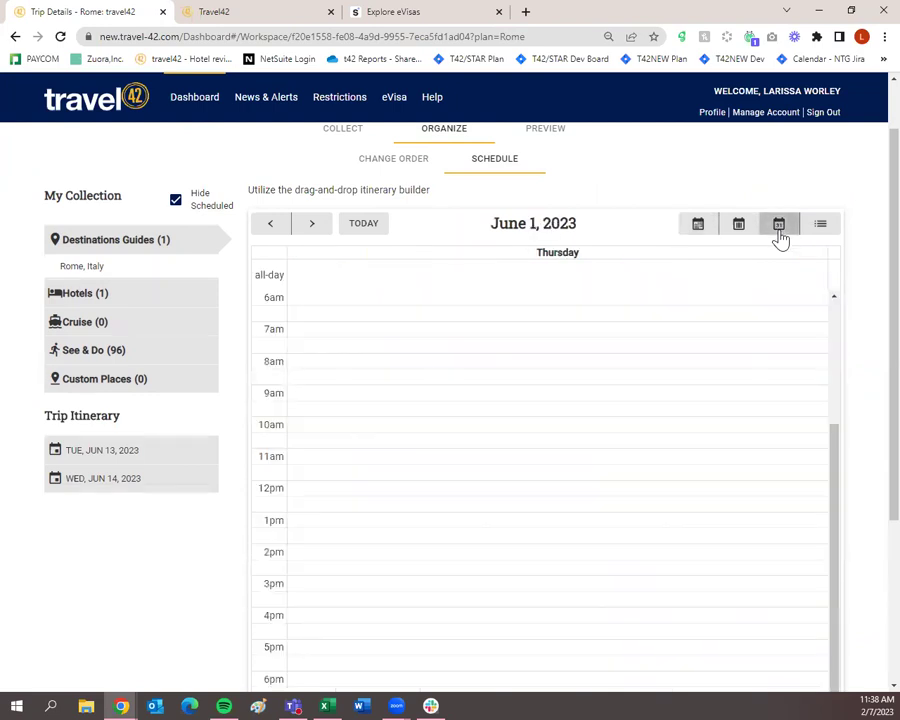
pyautogui.click(313, 228)
pyautogui.click(316, 230)
pyautogui.click(316, 230)
pyautogui.click(316, 230)
pyautogui.click(316, 230)
pyautogui.click(316, 230)
pyautogui.click(316, 230)
pyautogui.click(316, 230)
pyautogui.click(316, 230)
pyautogui.click(315, 230)
pyautogui.click(315, 230)
pyautogui.click(315, 230)
pyautogui.click(315, 230)
pyautogui.click(281, 224)
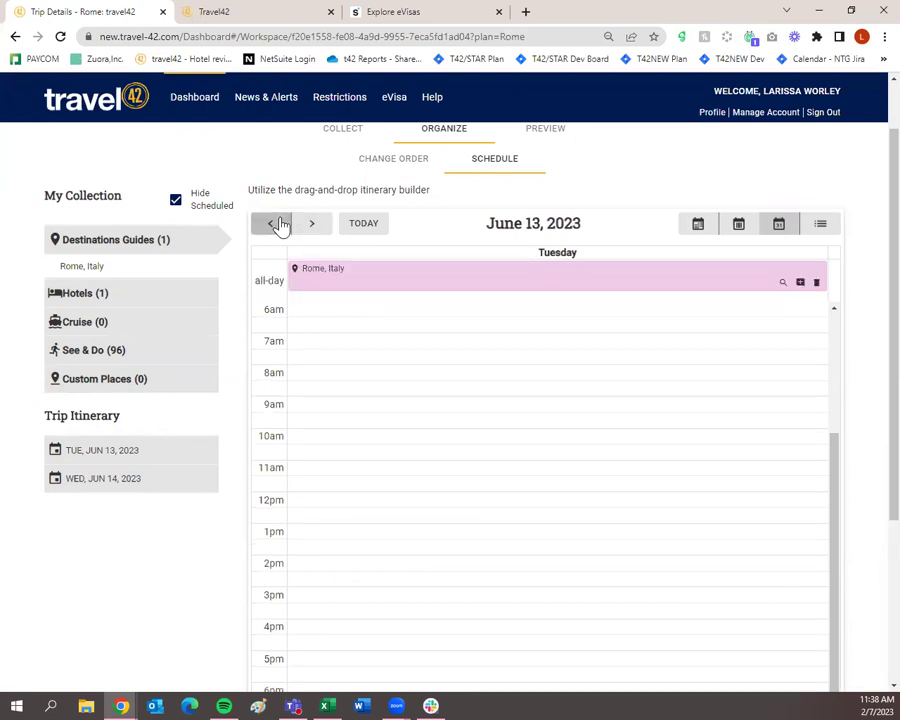
# Step: Schedule a 20:30–22:30 dinner at Ambasciata d'Abruzzo on June 13
pyautogui.click(130, 352)
pyautogui.click(121, 358)
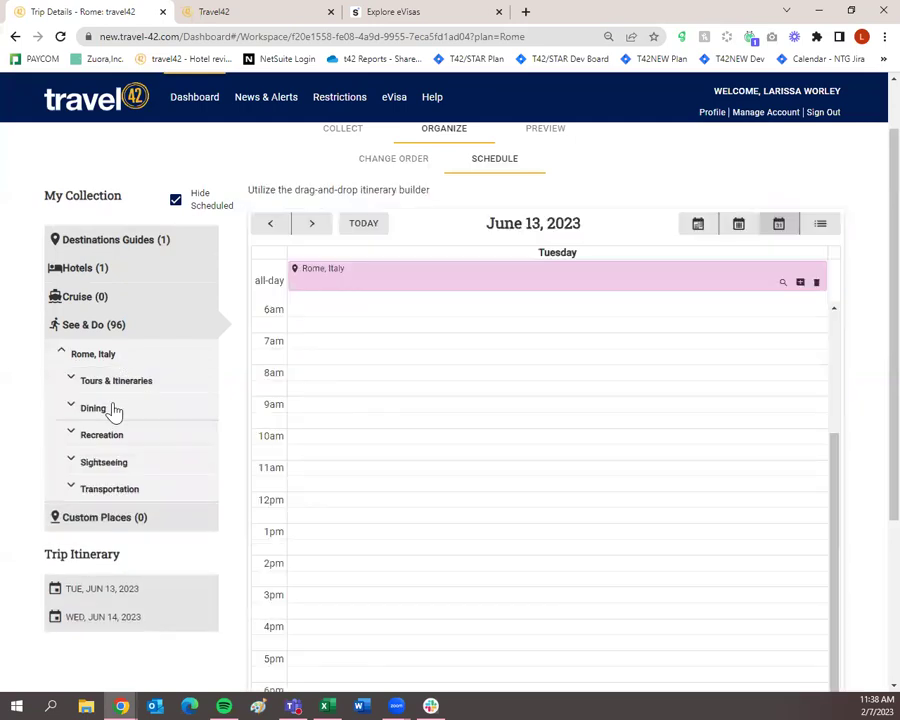
pyautogui.click(112, 410)
pyautogui.moveTo(117, 446); pyautogui.dragTo(404, 566)
pyautogui.scroll(1, 434, 540)
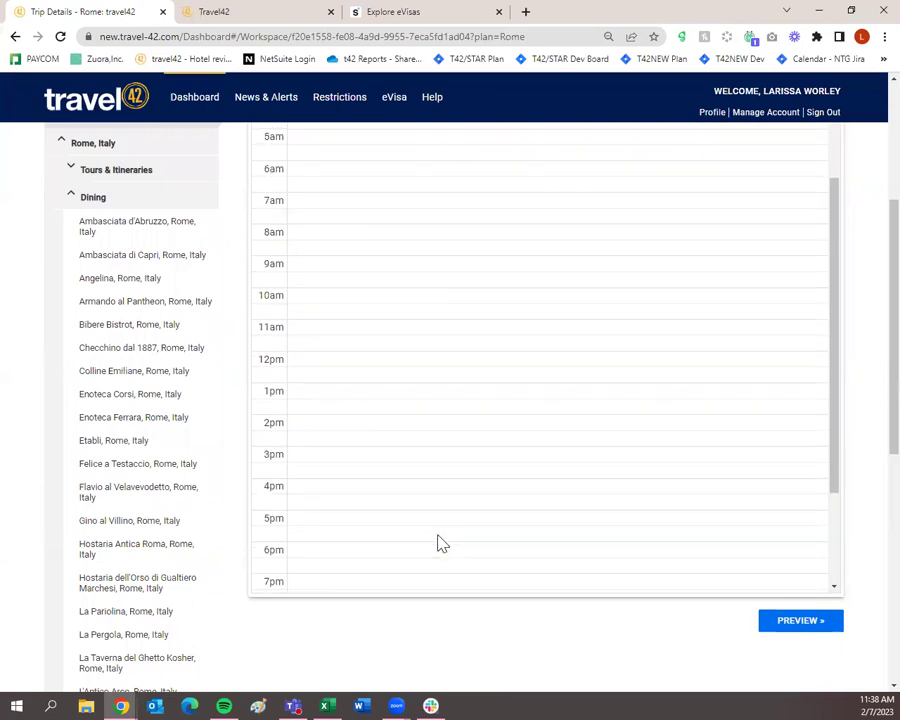
pyautogui.scroll(-3, 436, 570)
pyautogui.scroll(3, 438, 587)
pyautogui.scroll(3, 220, 580)
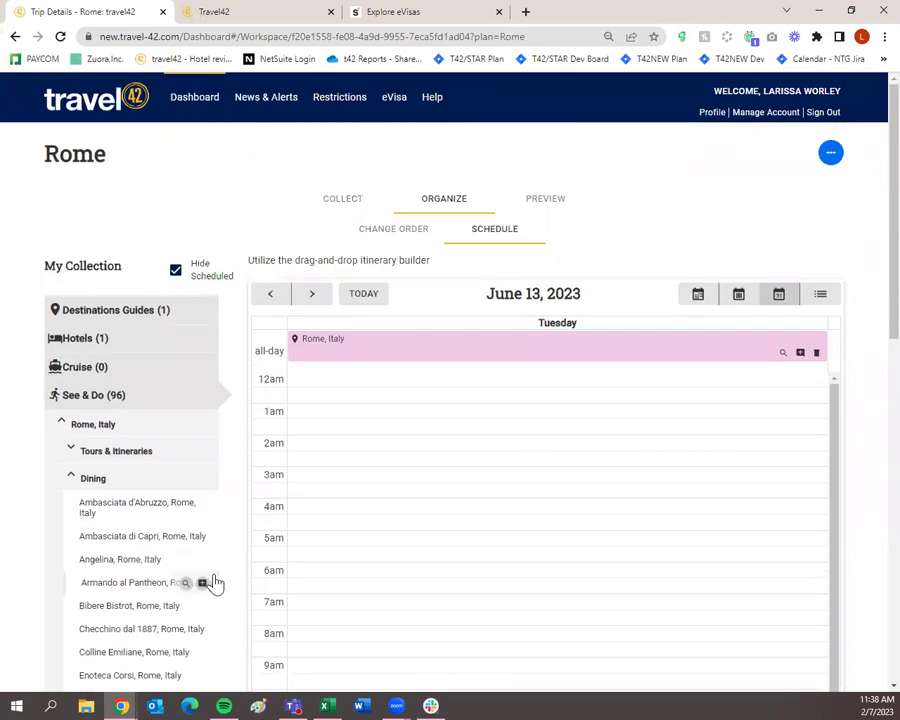
pyautogui.scroll(-1, 214, 580)
pyautogui.scroll(-3, 590, 392)
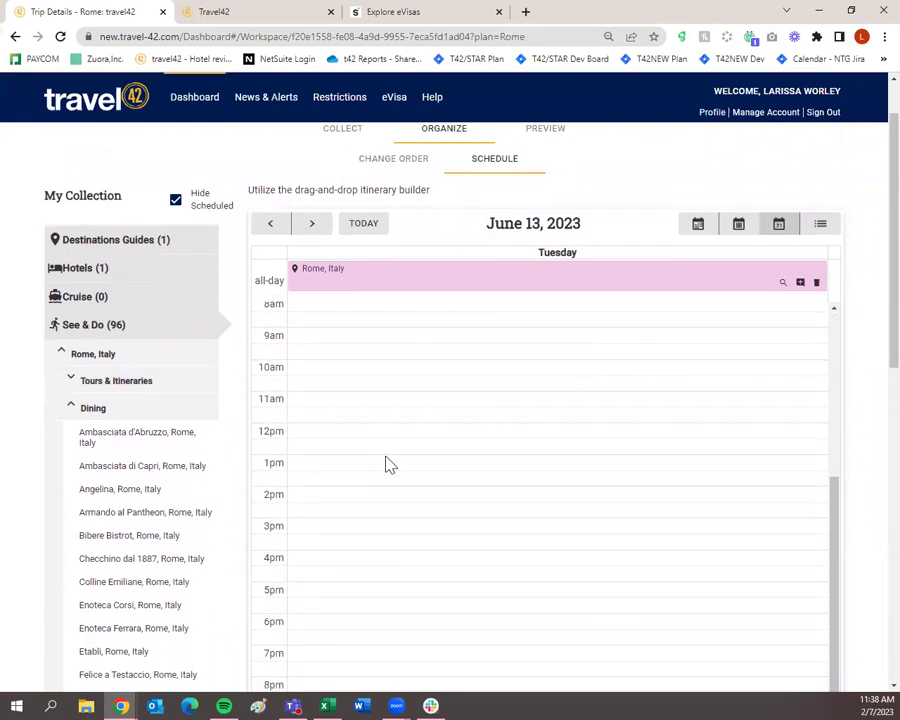
pyautogui.scroll(-3, 166, 518)
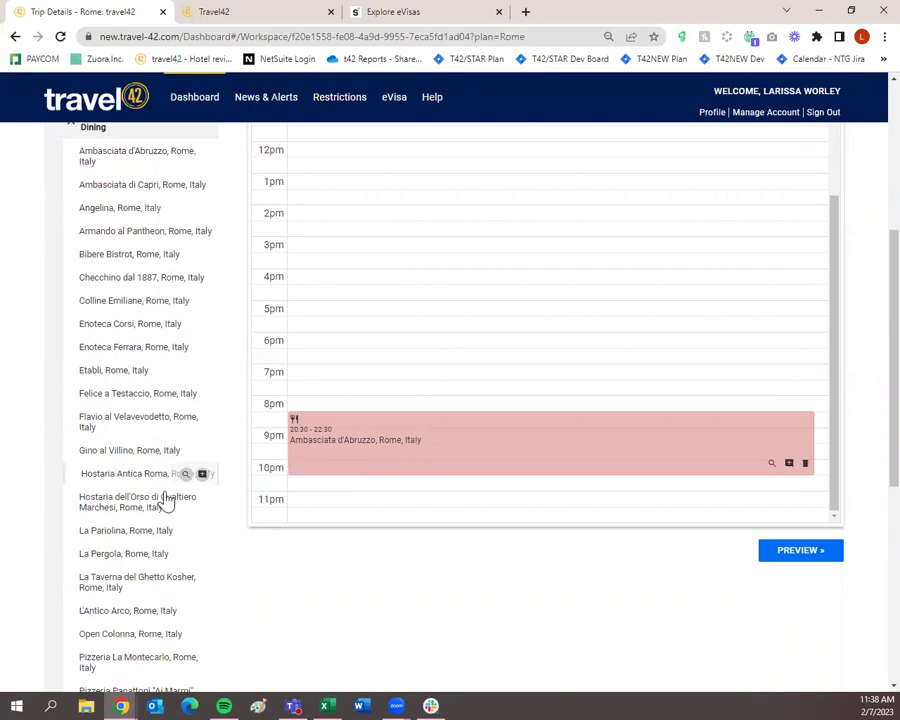
pyautogui.scroll(1, 168, 496)
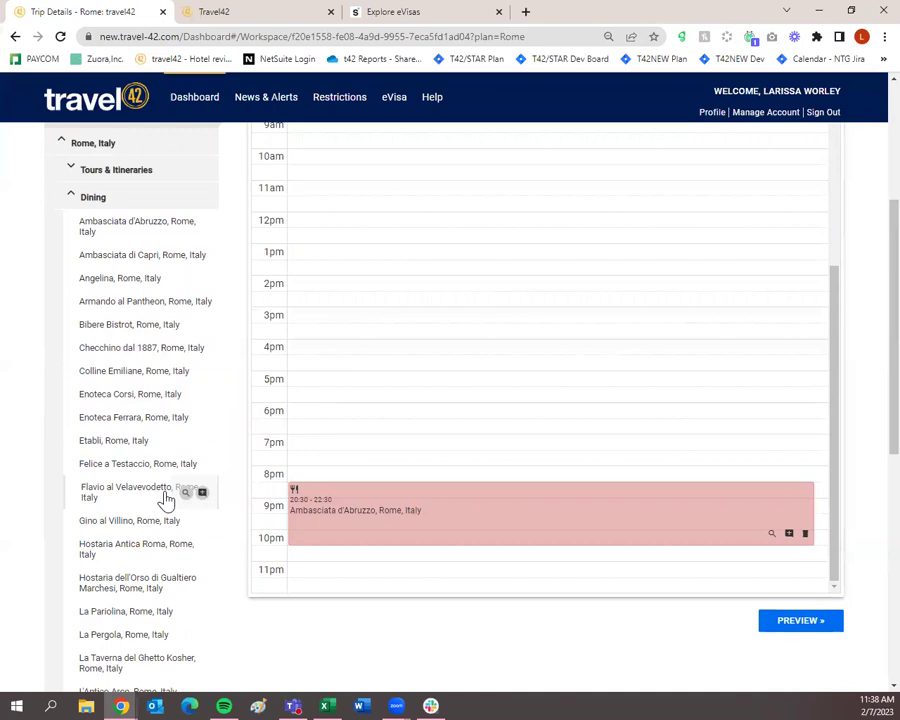
pyautogui.scroll(3, 166, 500)
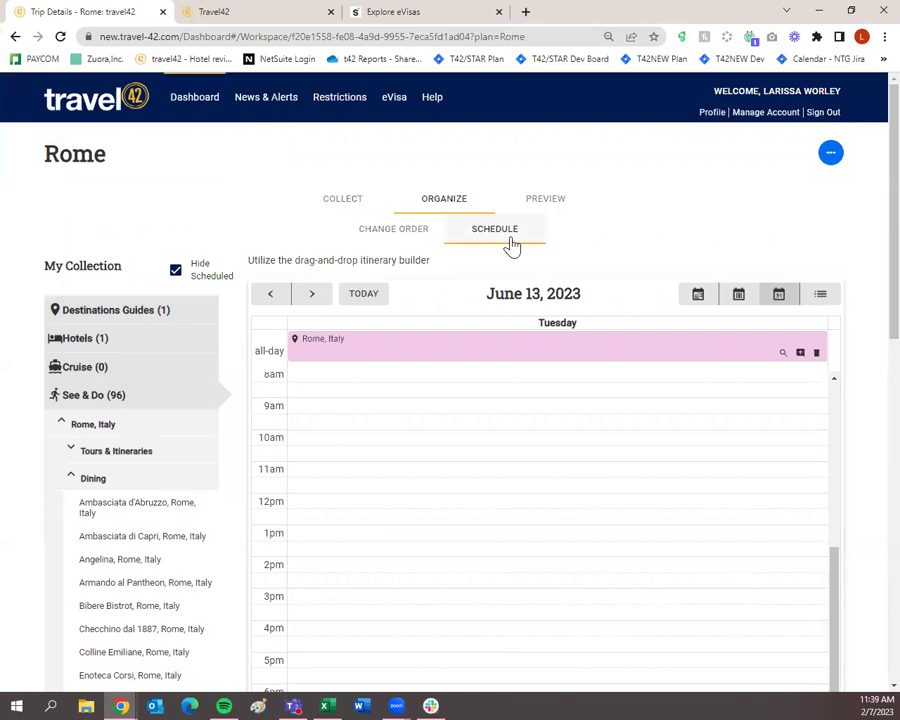
# Step: Preview the Rome trip's cover page and Trip Summary
pyautogui.click(536, 211)
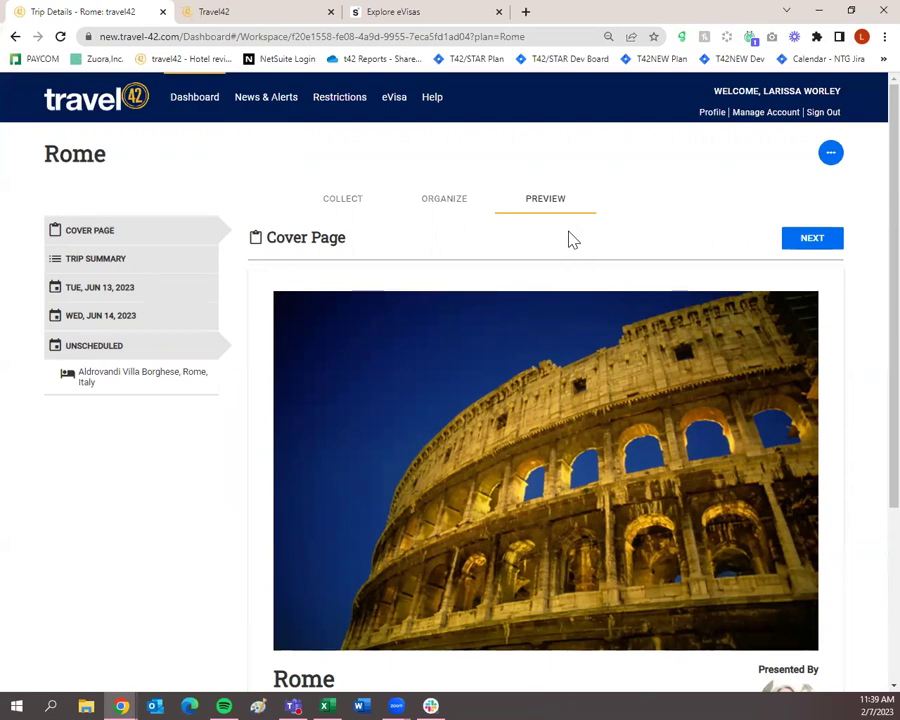
pyautogui.scroll(-3, 600, 245)
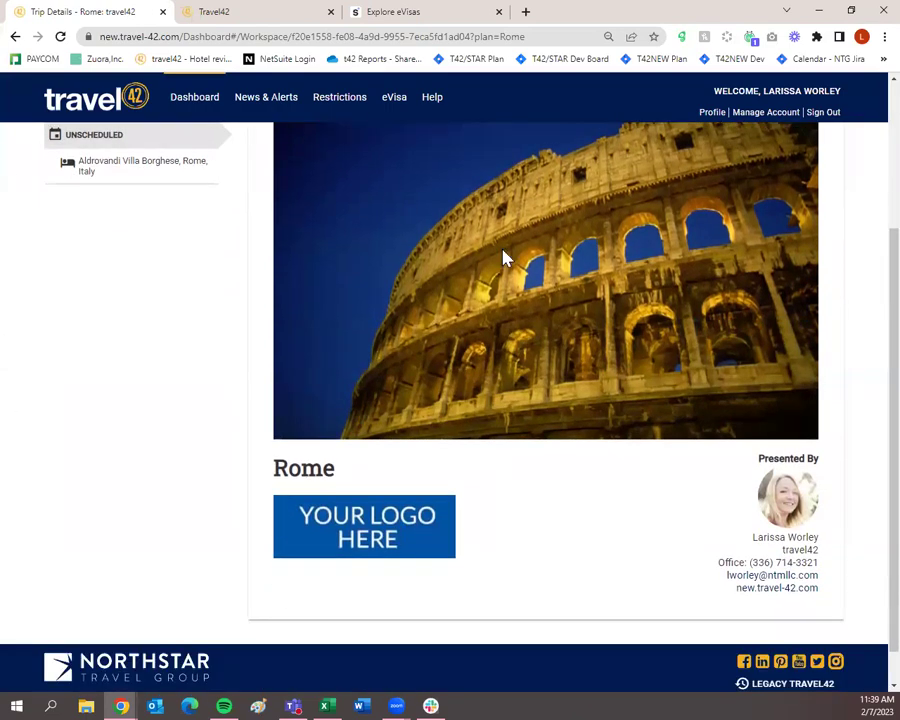
pyautogui.scroll(3, 396, 434)
pyautogui.scroll(-3, 621, 397)
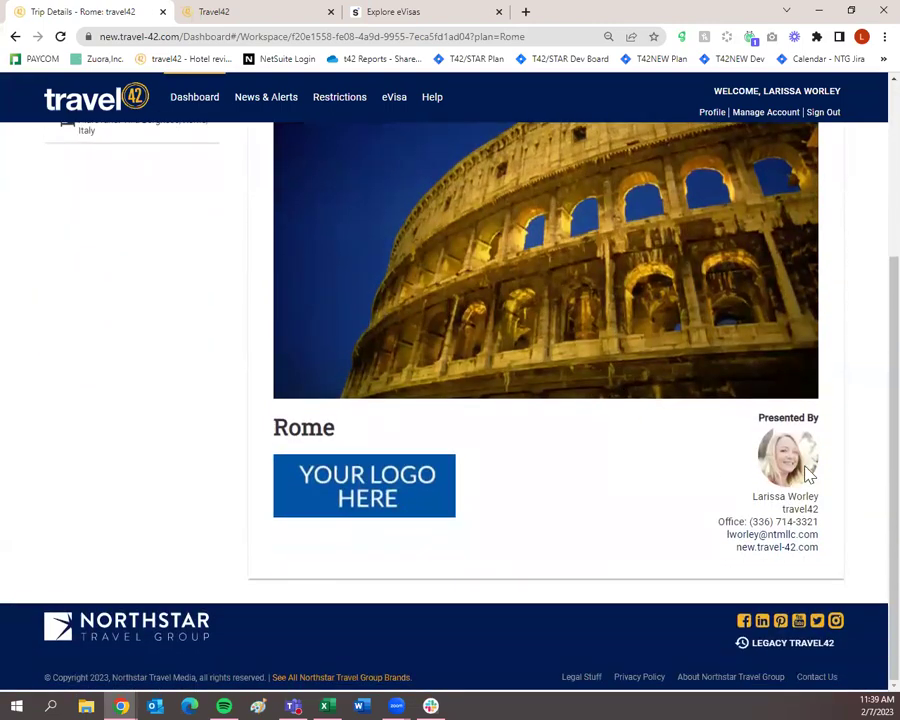
pyautogui.scroll(3, 820, 570)
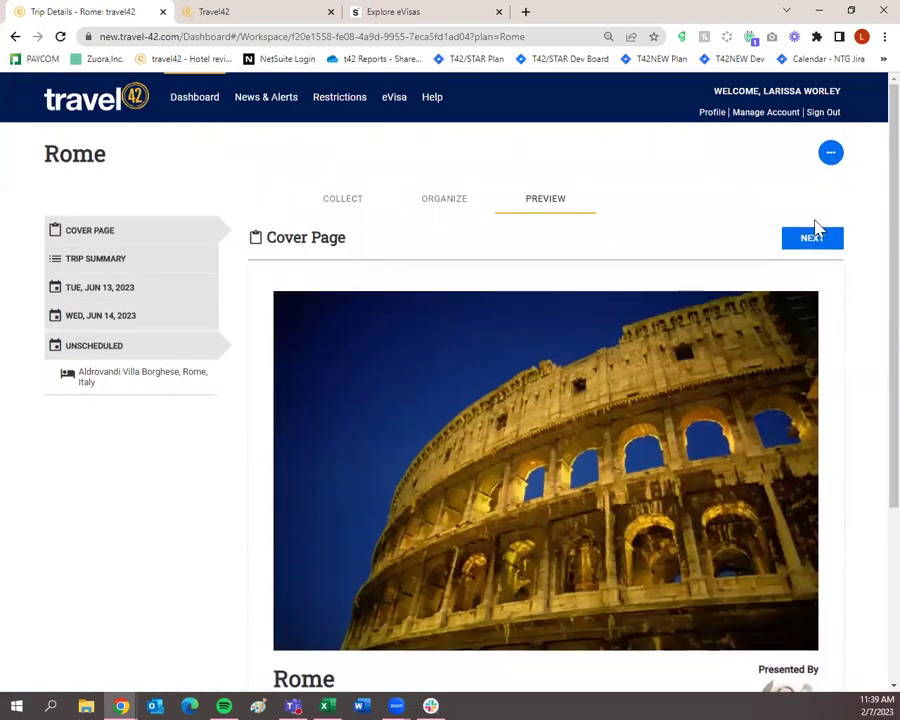
pyautogui.click(812, 234)
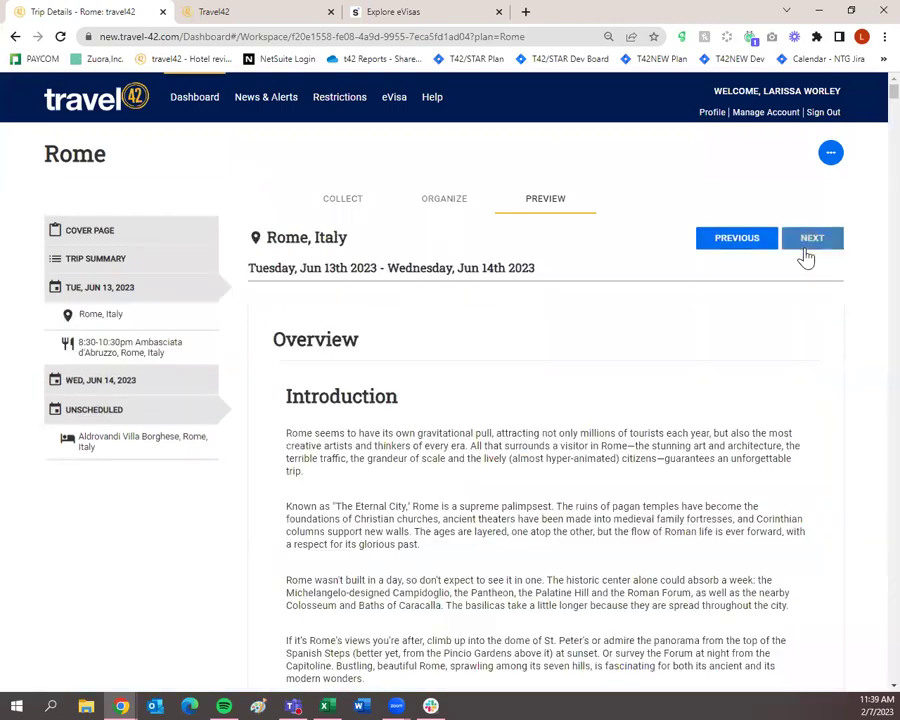
pyautogui.scroll(-7, 818, 330)
pyautogui.scroll(4, 818, 336)
pyautogui.scroll(3, 824, 350)
# Step: Page through the Ambasciata d'Abruzzo and Aldrovandi Villa Borghese previews, then return to Collect
pyautogui.click(816, 237)
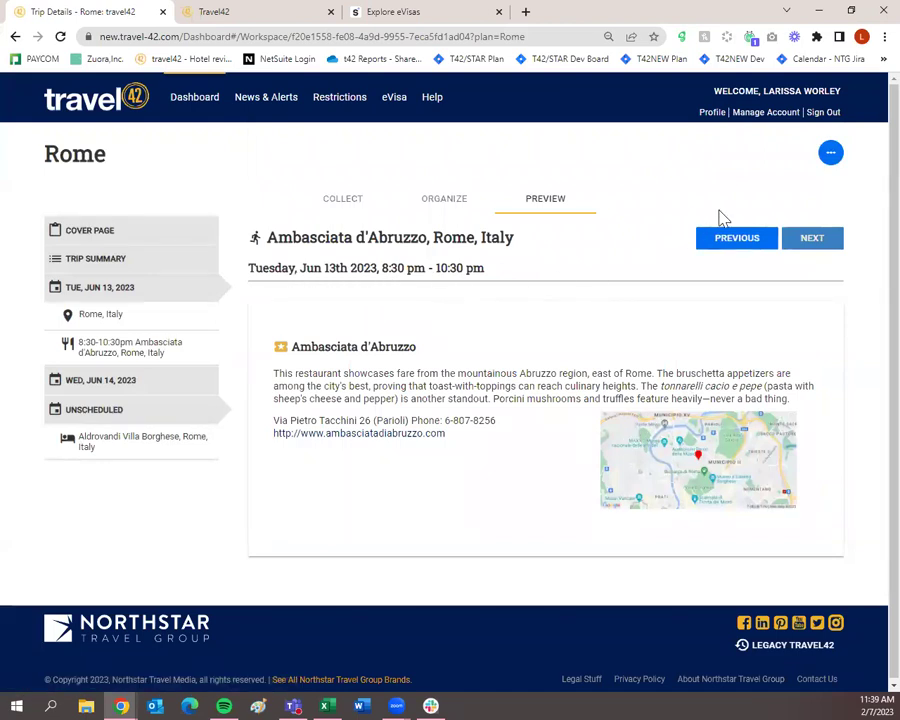
pyautogui.click(803, 238)
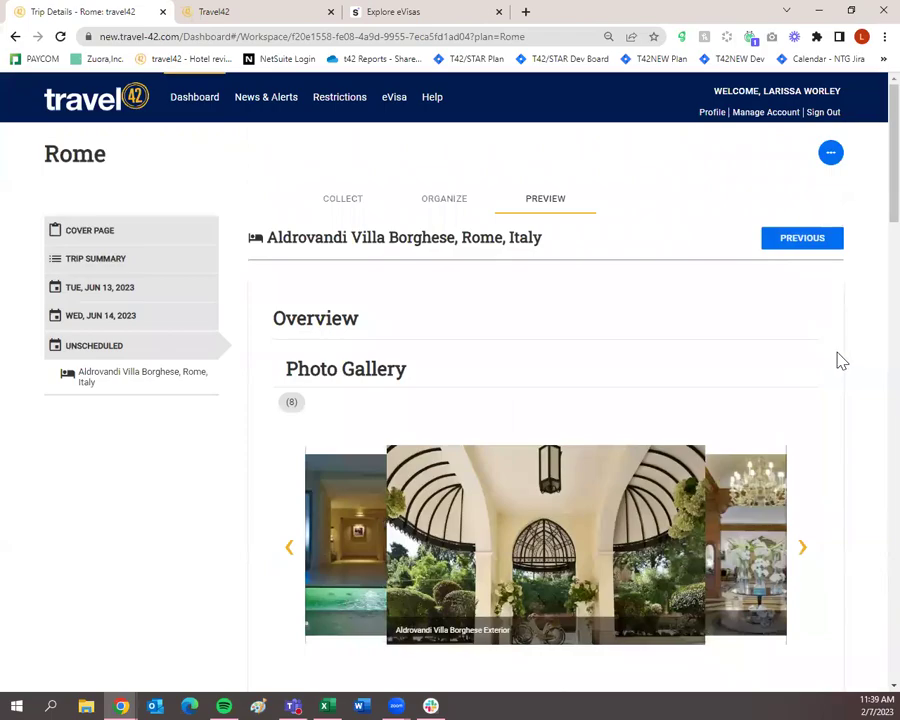
pyautogui.scroll(-3, 839, 359)
pyautogui.scroll(-15, 839, 359)
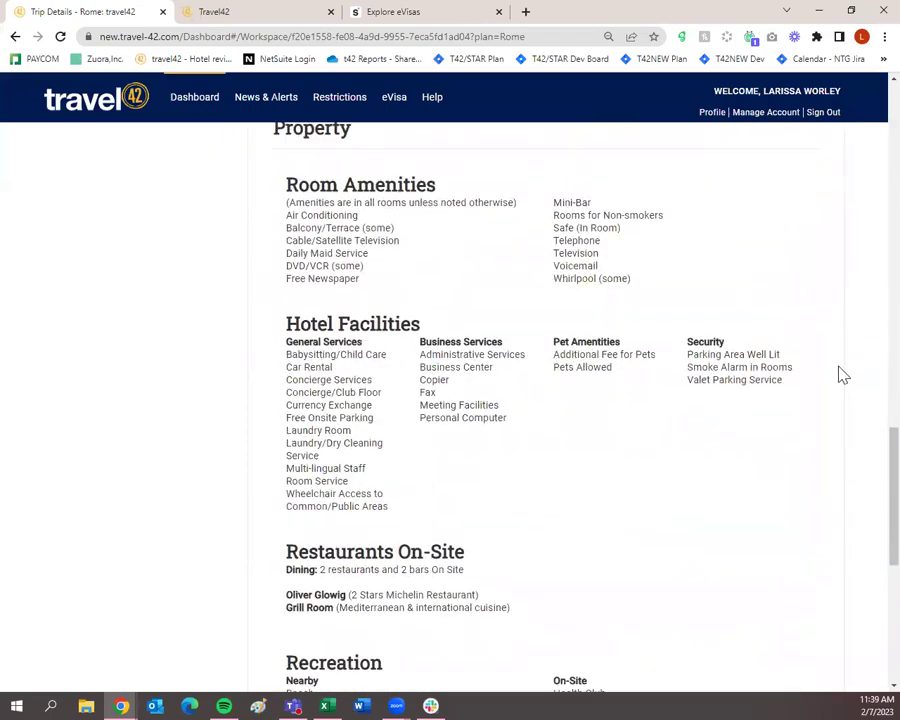
pyautogui.scroll(18, 843, 375)
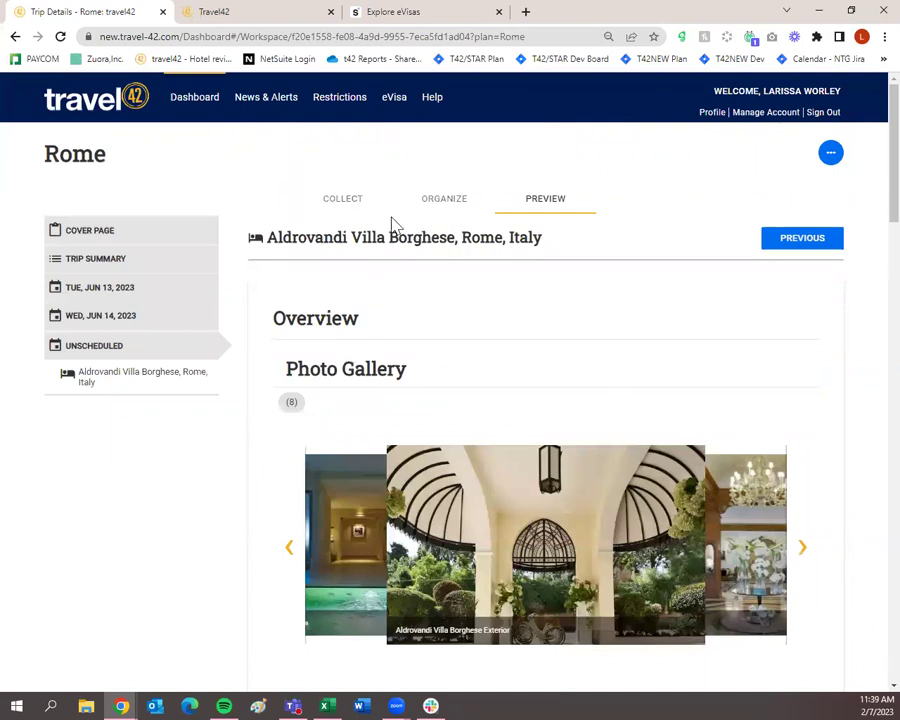
pyautogui.click(357, 205)
# Step: Save & Close the Rome trip plan and scroll to the Dashboard's Trip Plans list
pyautogui.click(829, 158)
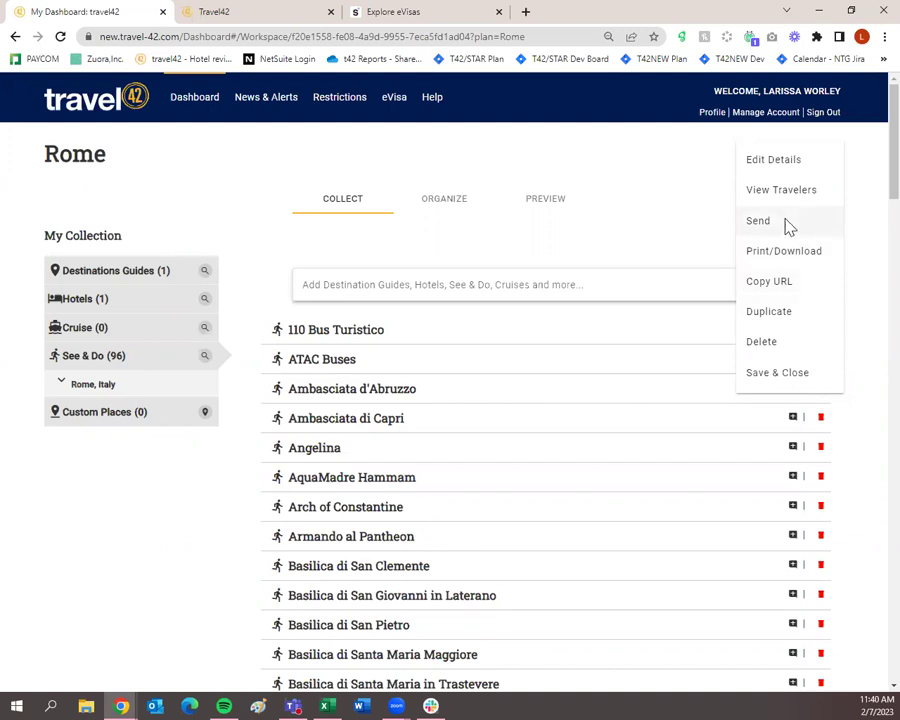
pyautogui.click(629, 248)
pyautogui.click(830, 152)
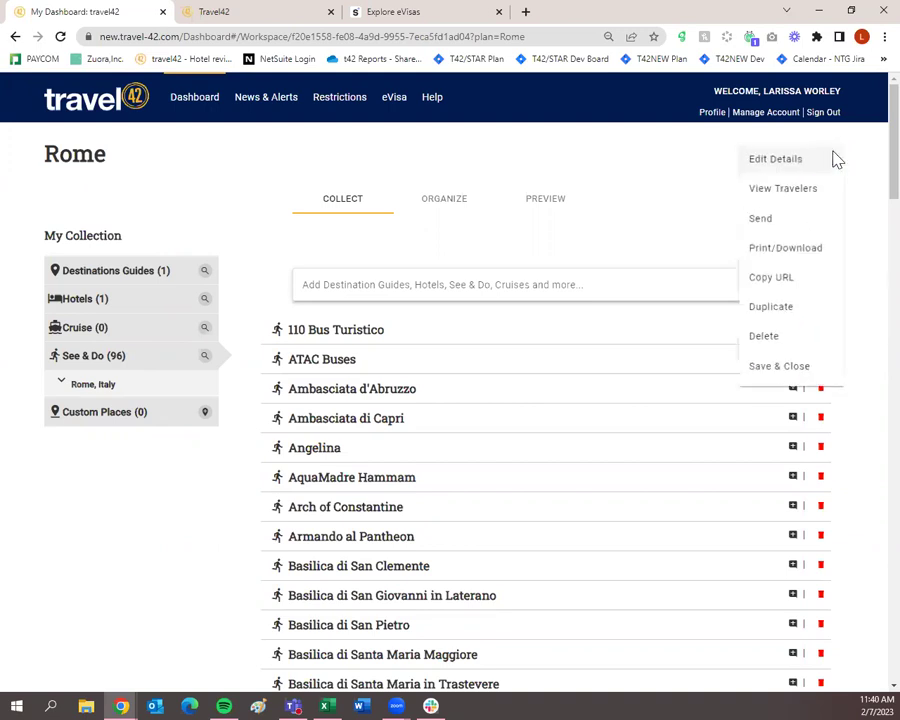
pyautogui.click(790, 373)
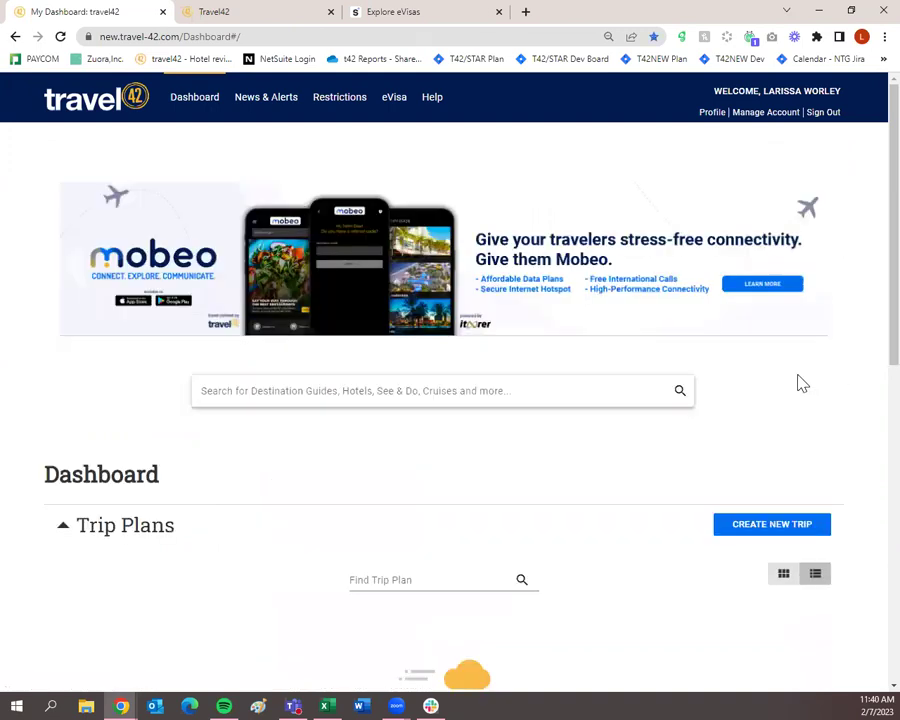
pyautogui.scroll(-4, 796, 380)
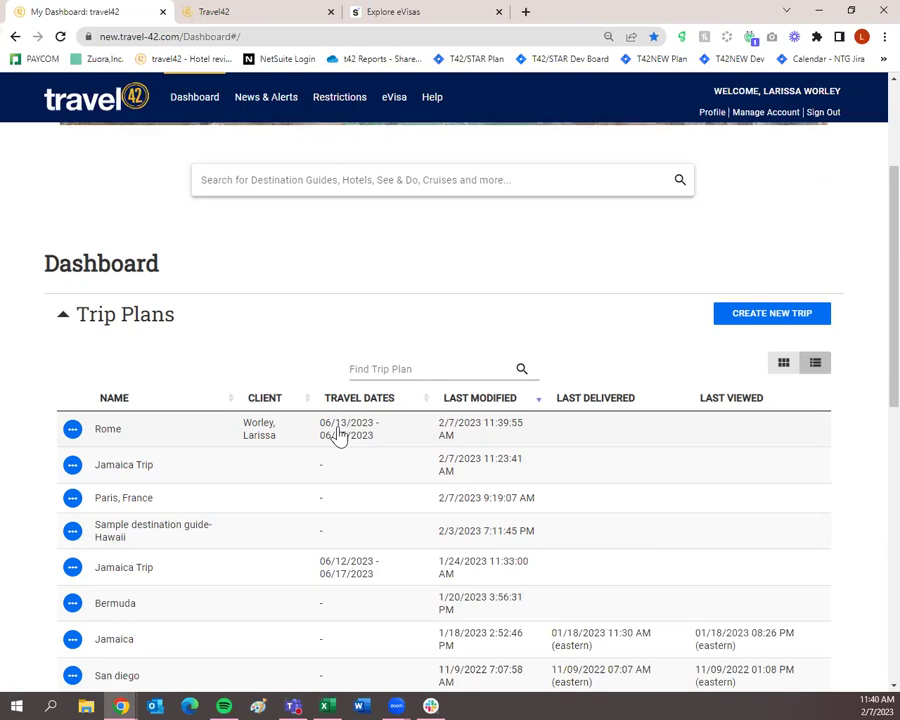
# Step: Start Send to Traveler for the Rome trip and pick your own contact as recipient
pyautogui.click(74, 433)
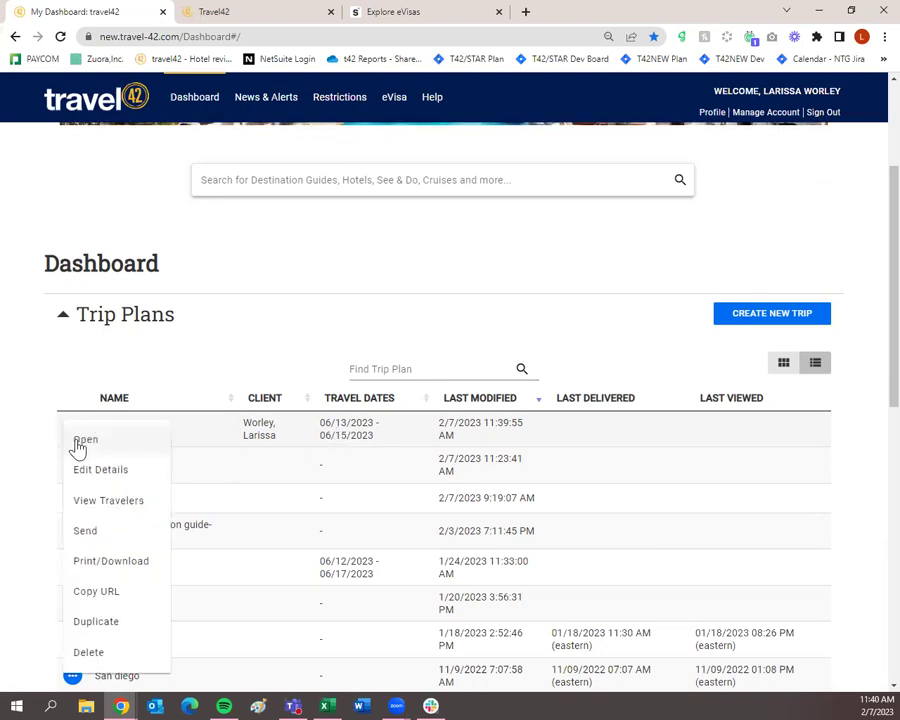
pyautogui.click(95, 524)
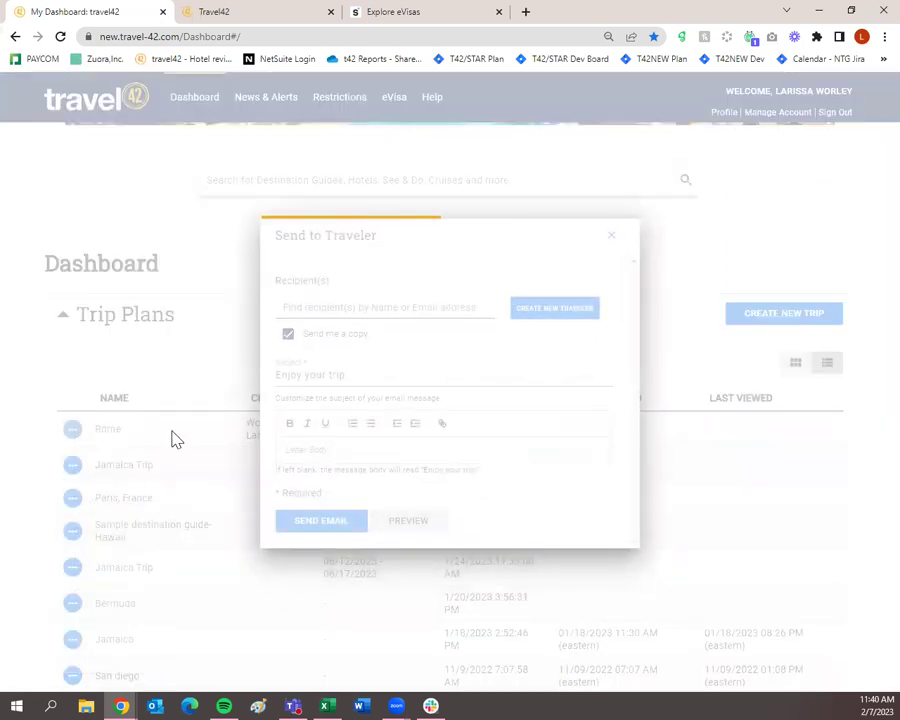
pyautogui.click(323, 307)
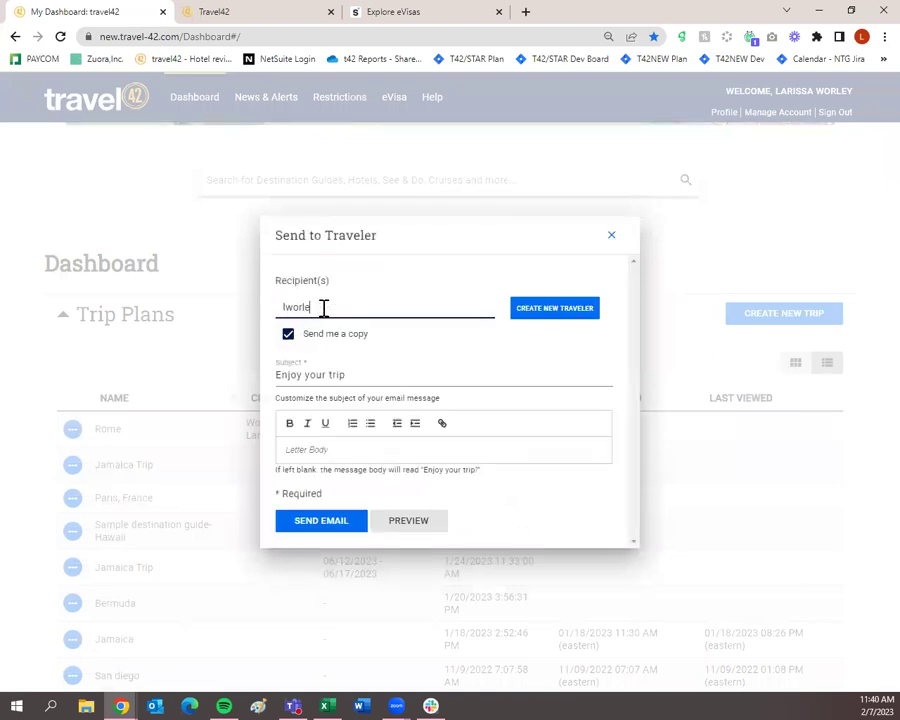
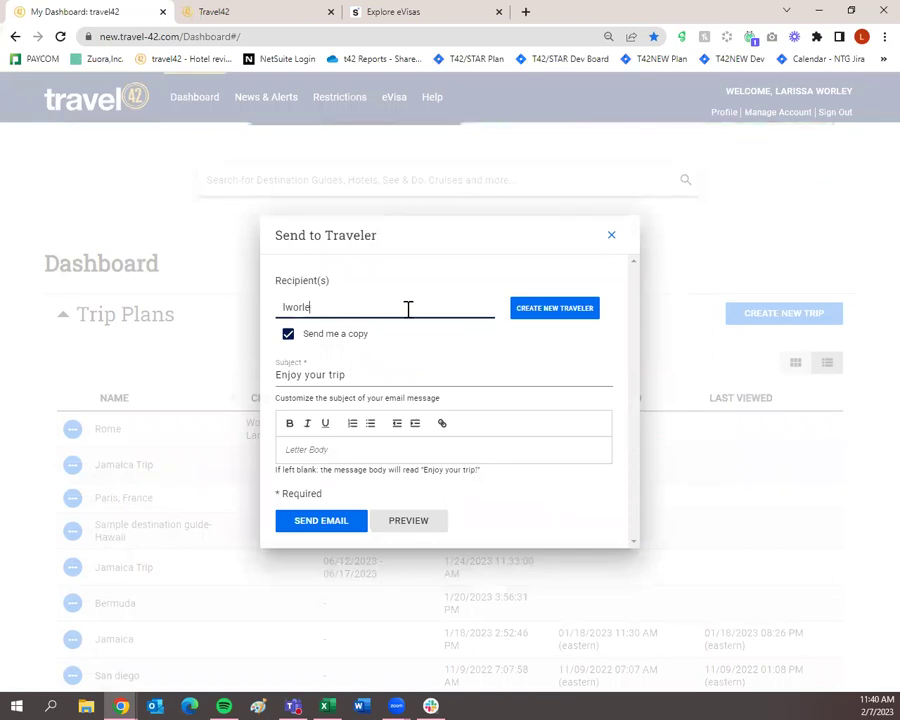
pyautogui.write('arissa')
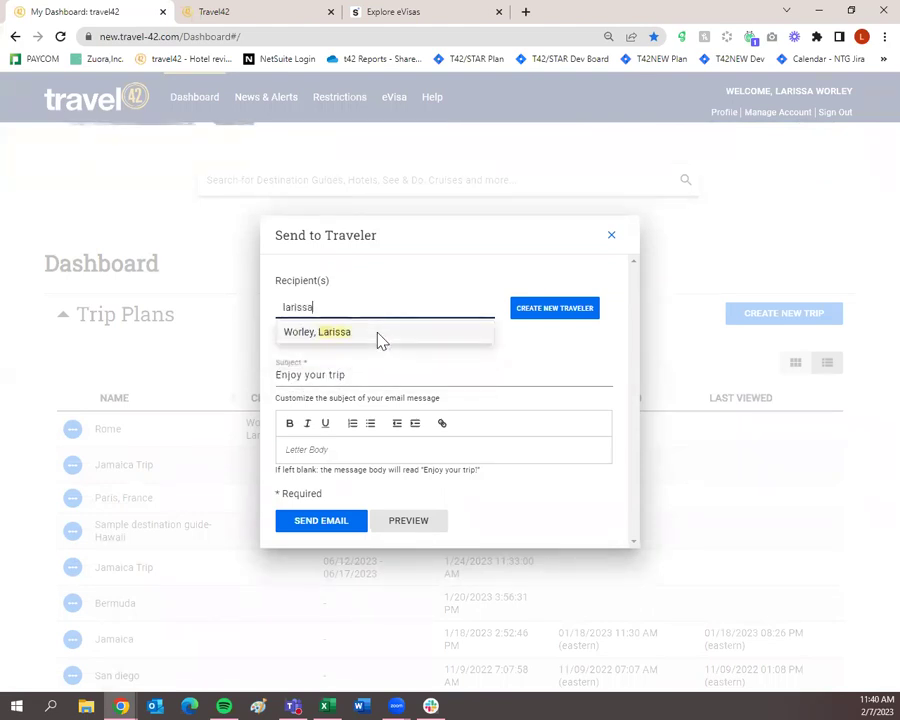
pyautogui.click(381, 341)
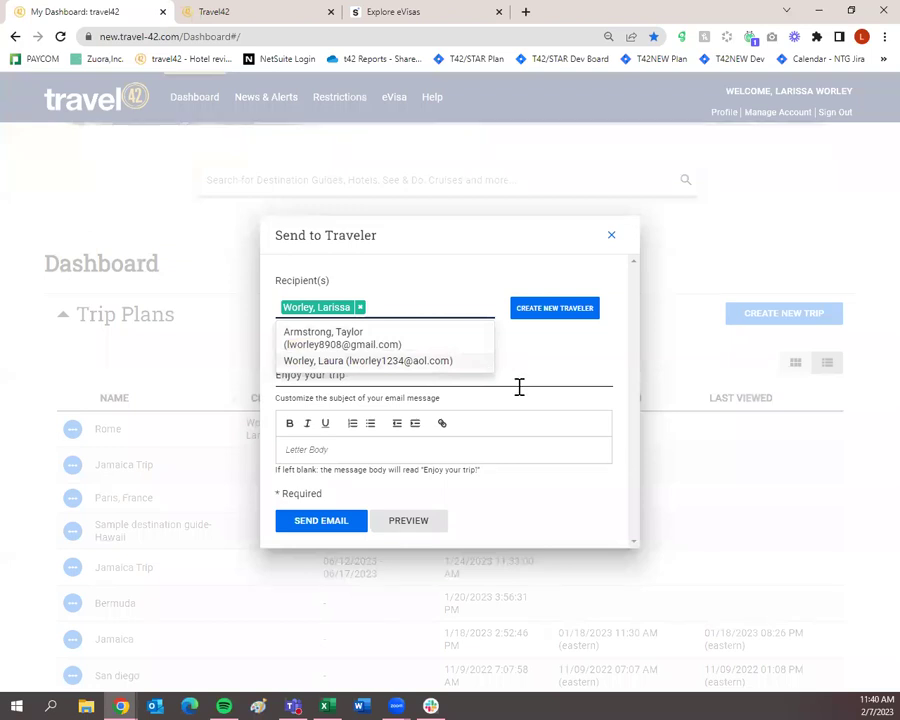
pyautogui.click(557, 356)
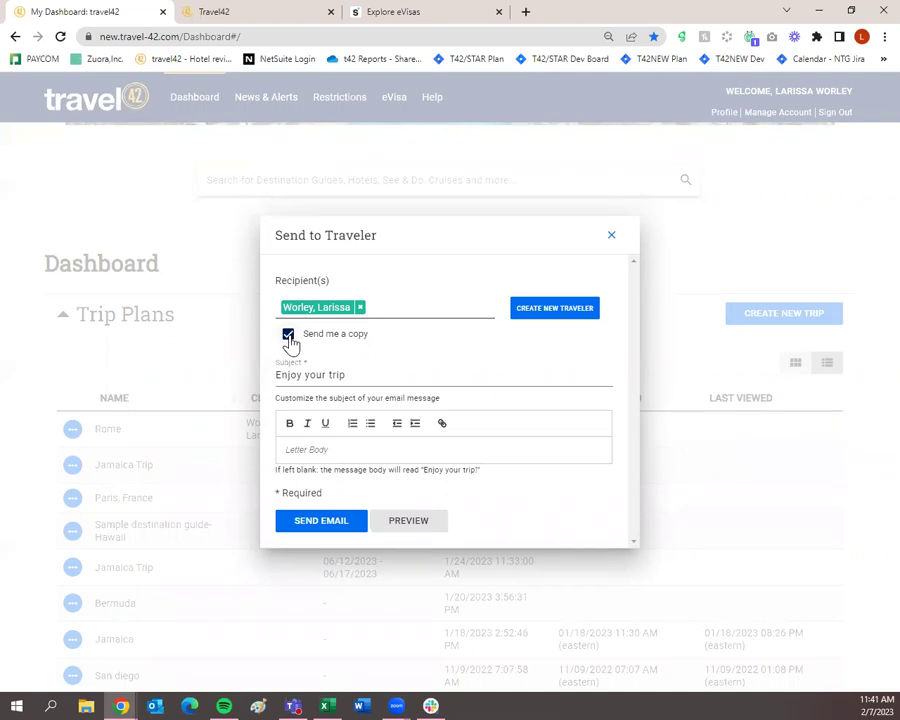
# Step: Keep Send me a copy checked, set subject 'Here is some information on Rome!!', and send
pyautogui.click(289, 338)
pyautogui.click(289, 338)
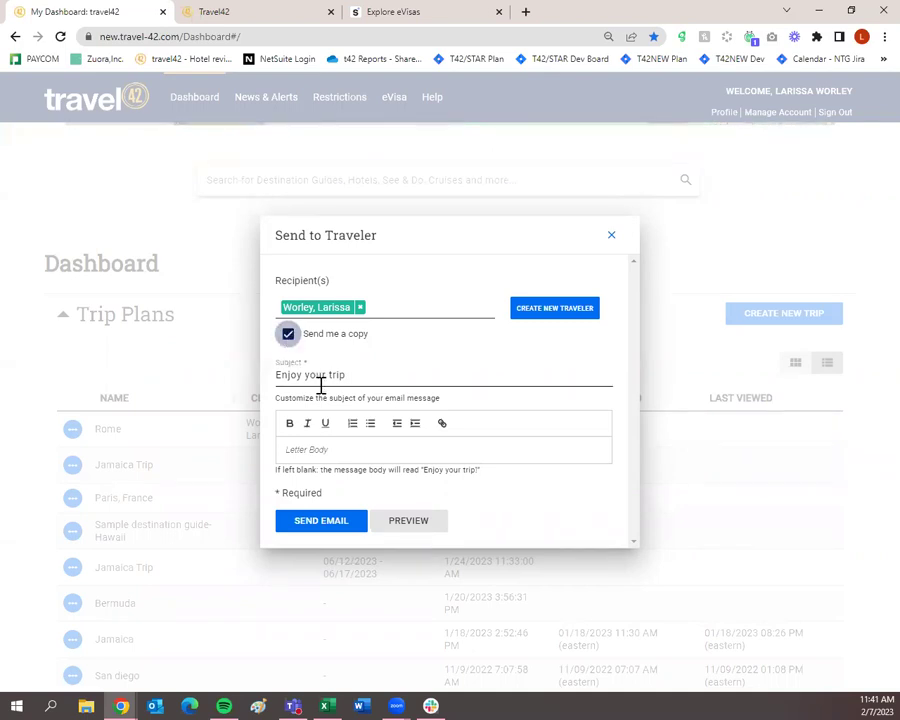
pyautogui.tripleClick(354, 373)
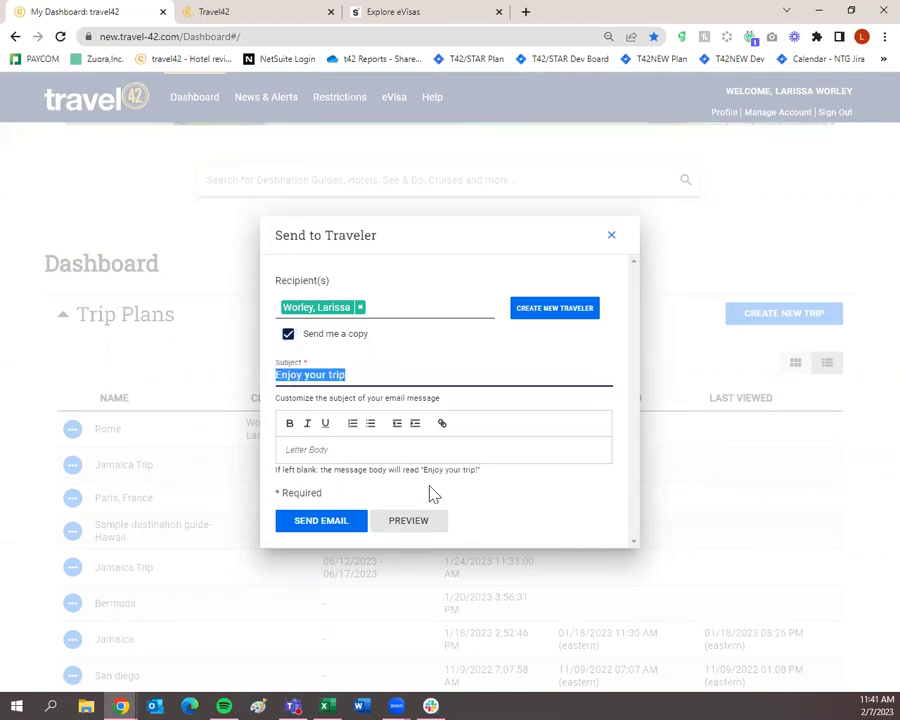
pyautogui.write('Here is some informaito')
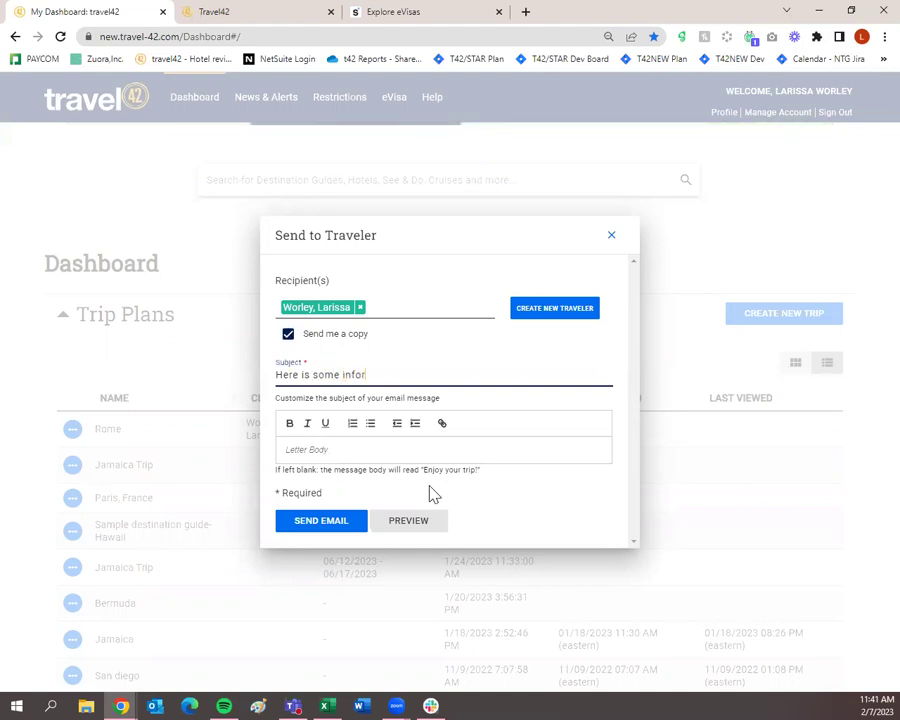
pyautogui.press('BackSpace')
pyautogui.press('BackSpace')
pyautogui.press('BackSpace')
pyautogui.press('BackSpace')
pyautogui.write('ation on Rome!!')
pyautogui.click(397, 455)
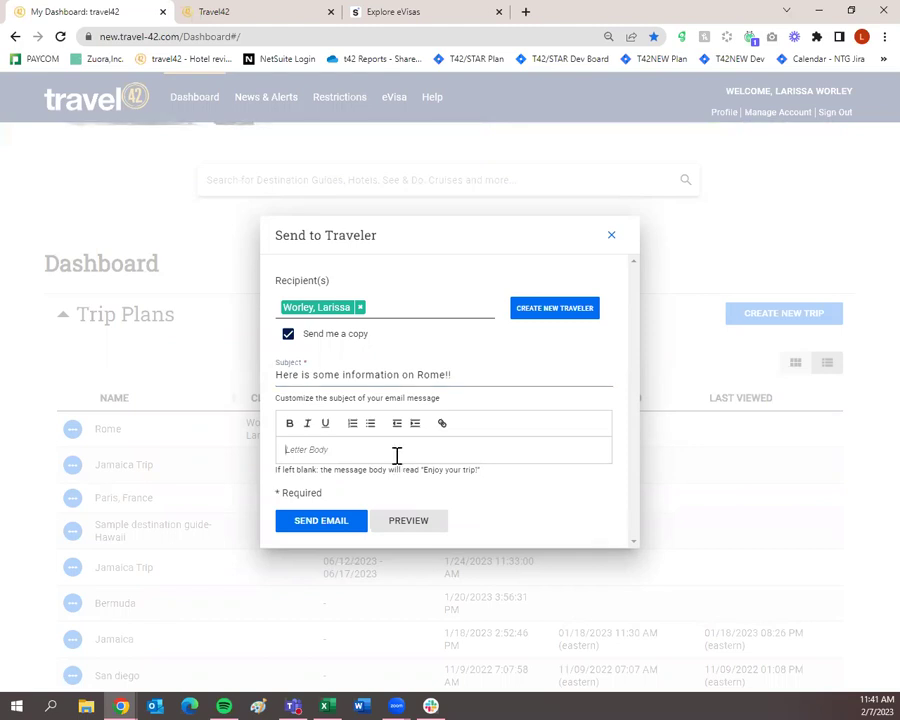
pyautogui.click(343, 522)
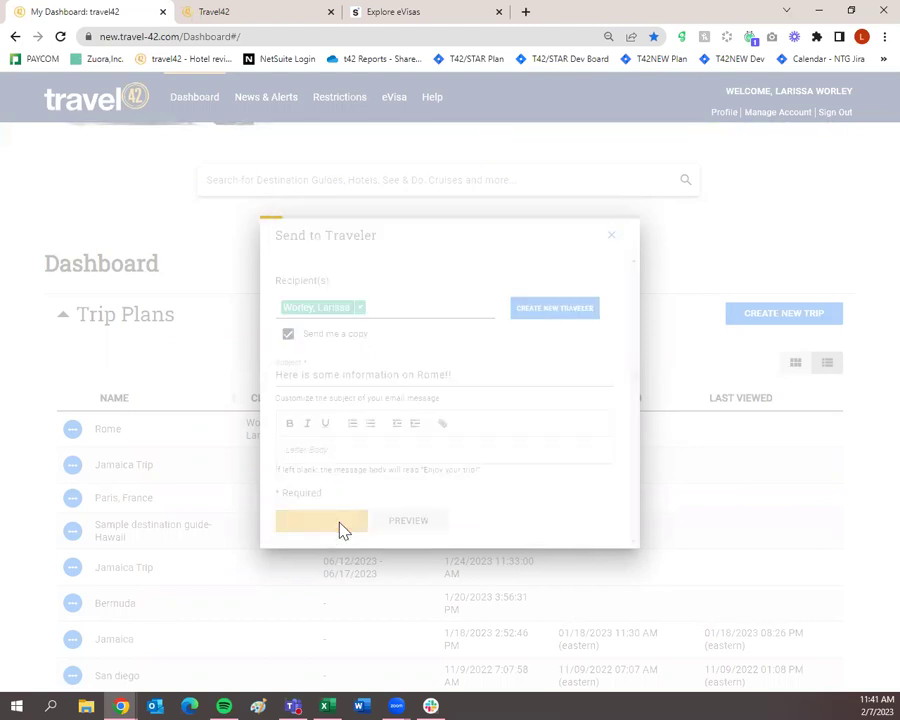
pyautogui.scroll(5, 340, 532)
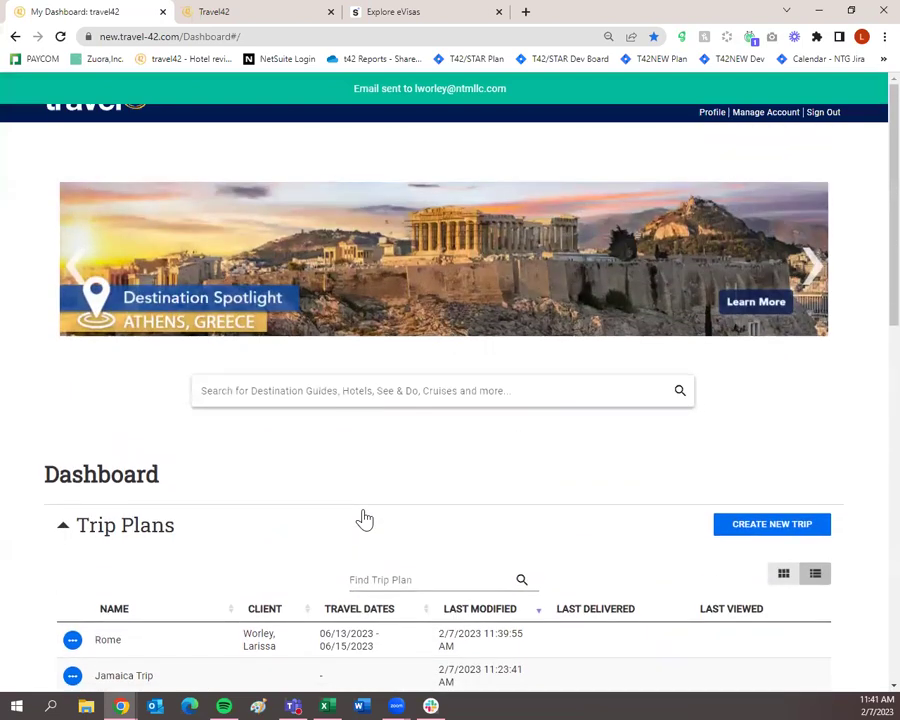
# Step: Visit Profile, return to the Dashboard's Trip Plans, and maximize the opened Rome report window
pyautogui.click(705, 119)
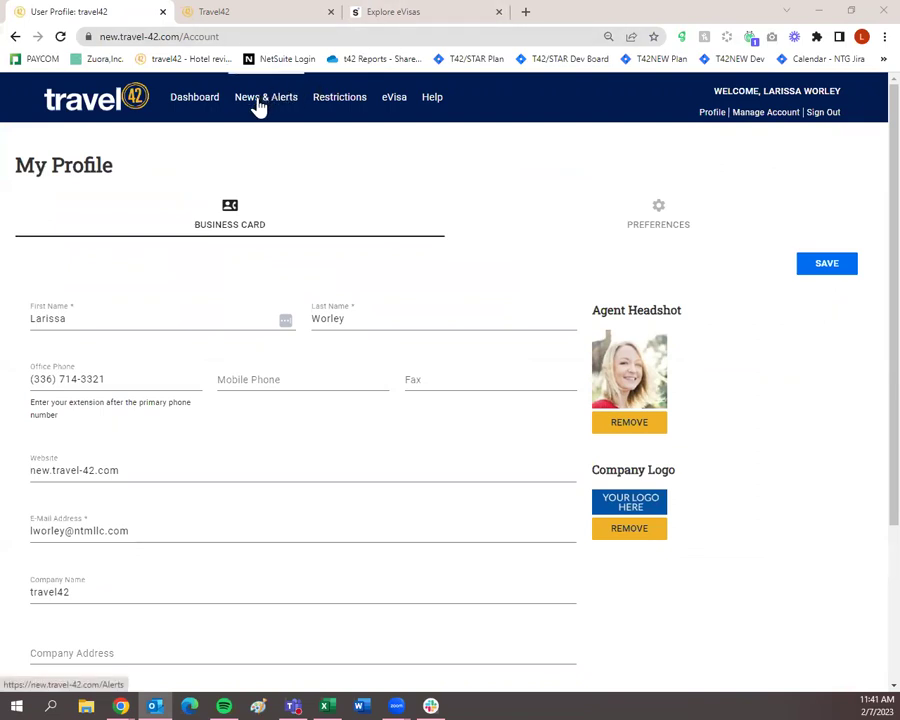
pyautogui.click(204, 108)
pyautogui.scroll(-2, 351, 462)
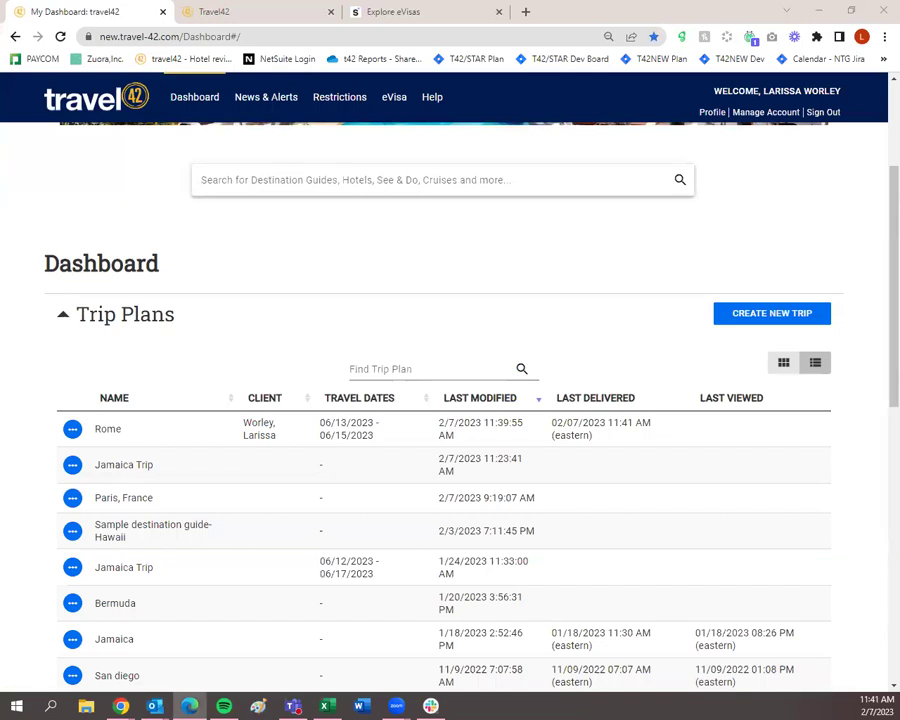
pyautogui.click(584, 381)
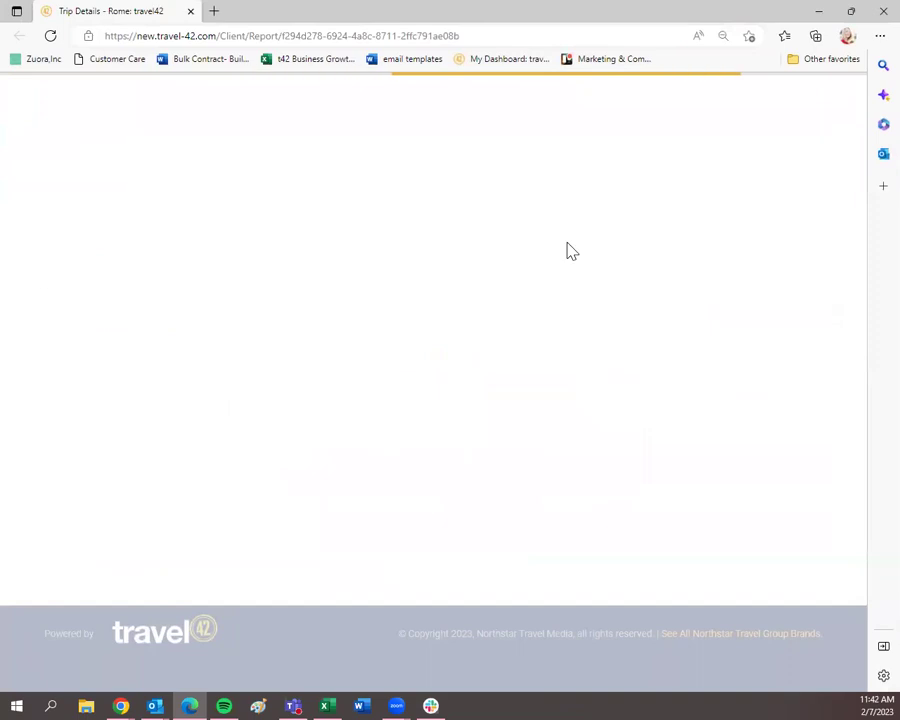
# Step: Scroll through the Rome report's June 13-15, 2023 cover page, then minimize Edge
pyautogui.scroll(-3, 572, 320)
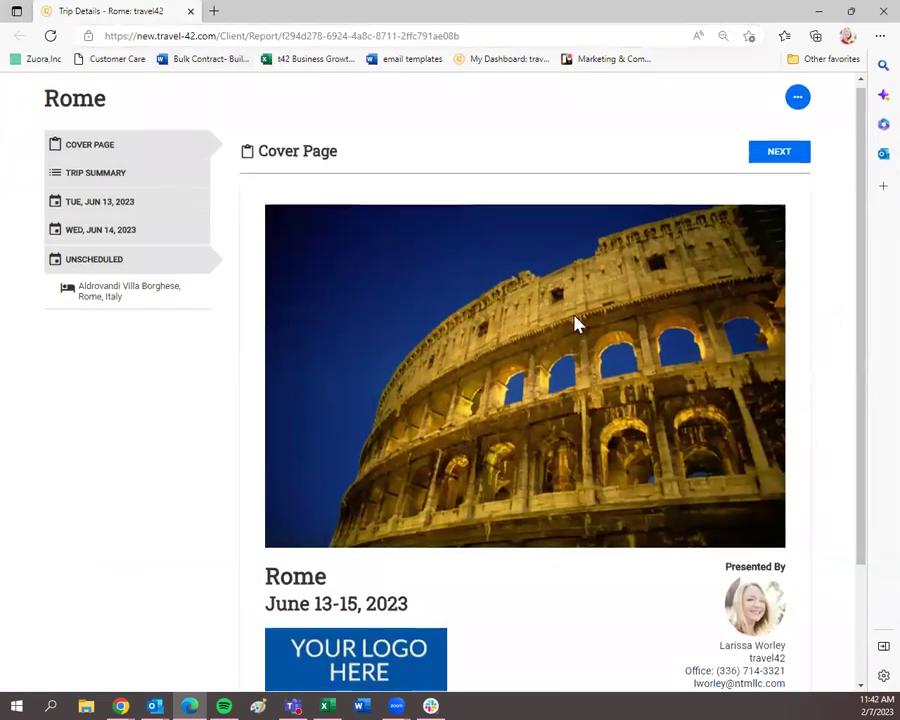
pyautogui.scroll(3, 620, 352)
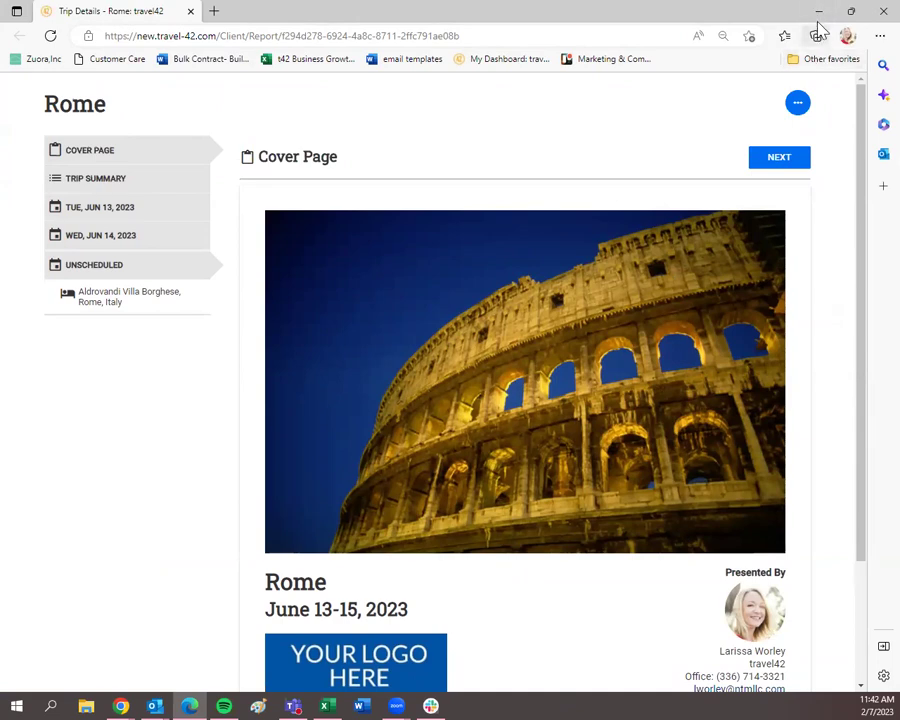
pyautogui.click(818, 16)
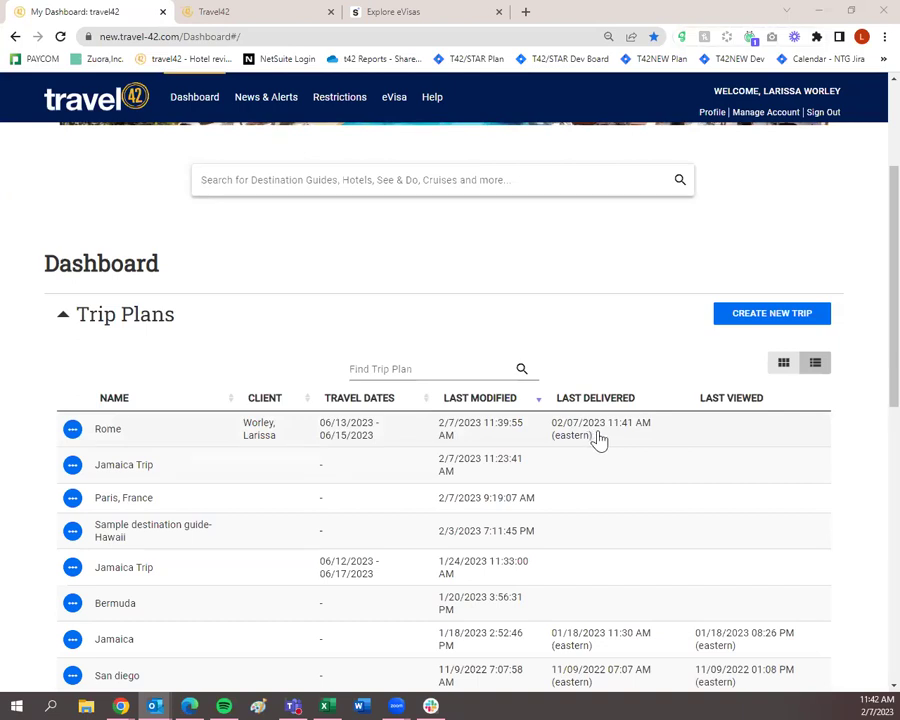
# Step: Reload the dashboard so the Rome trip shows Last Viewed 02/07/2023 11:41 AM
pyautogui.scroll(-3, 598, 438)
pyautogui.scroll(2, 598, 305)
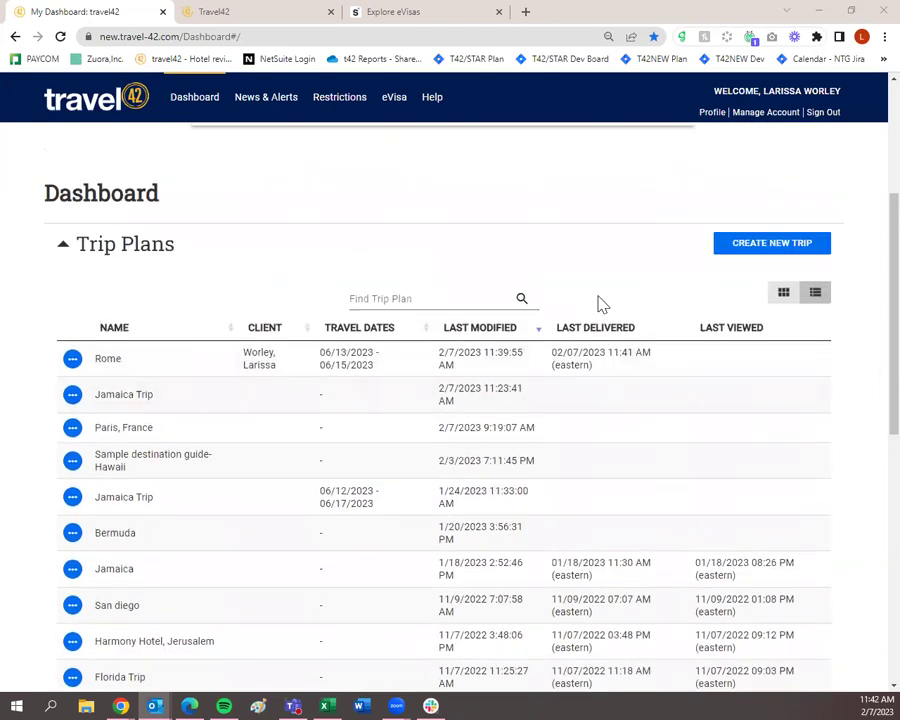
pyautogui.click(60, 37)
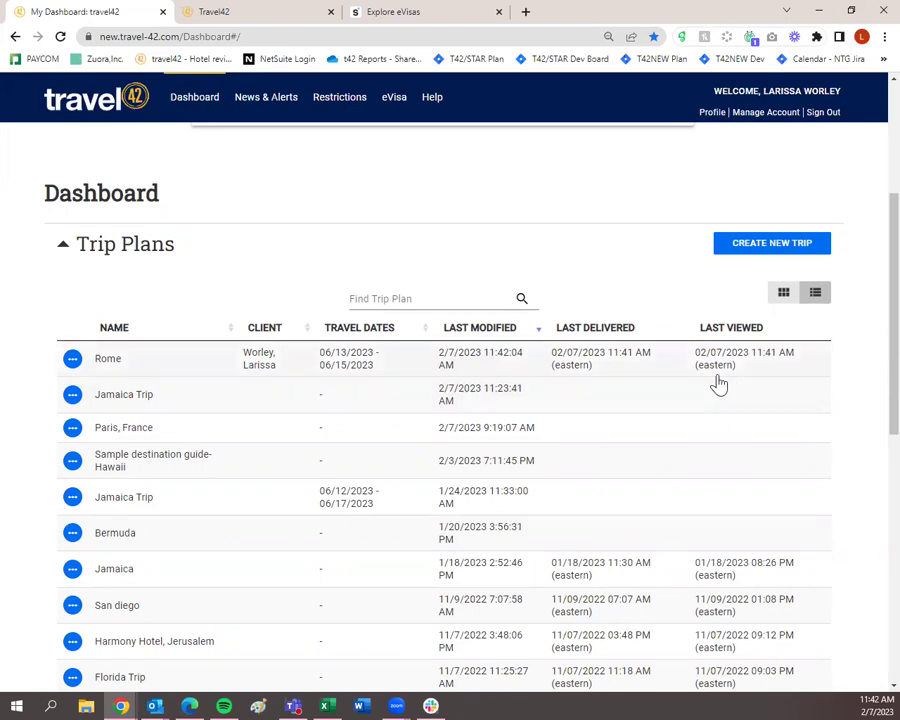
pyautogui.scroll(3, 686, 537)
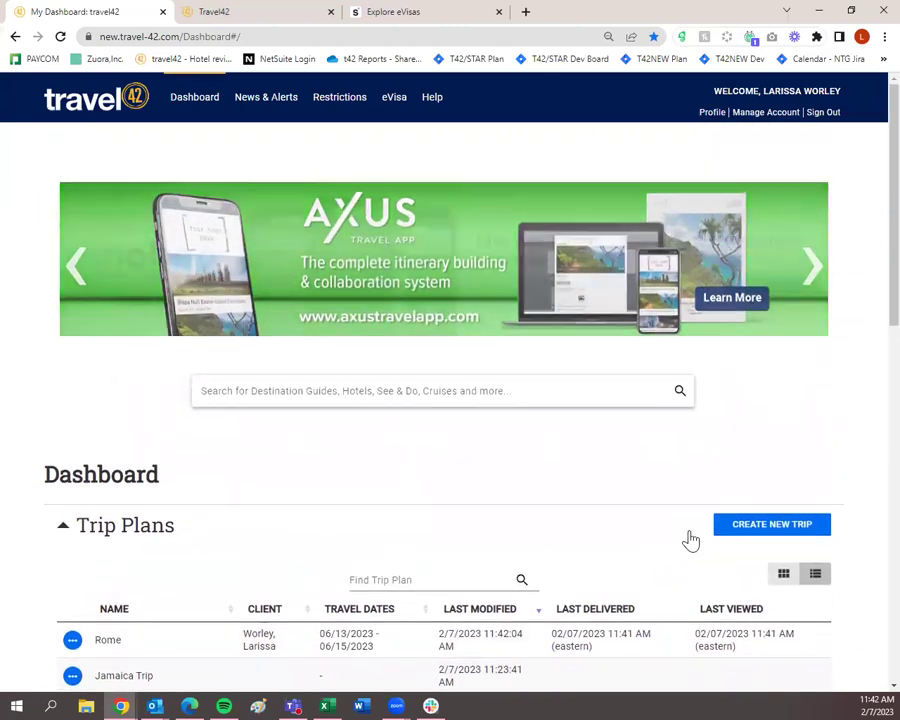
pyautogui.scroll(-2, 688, 538)
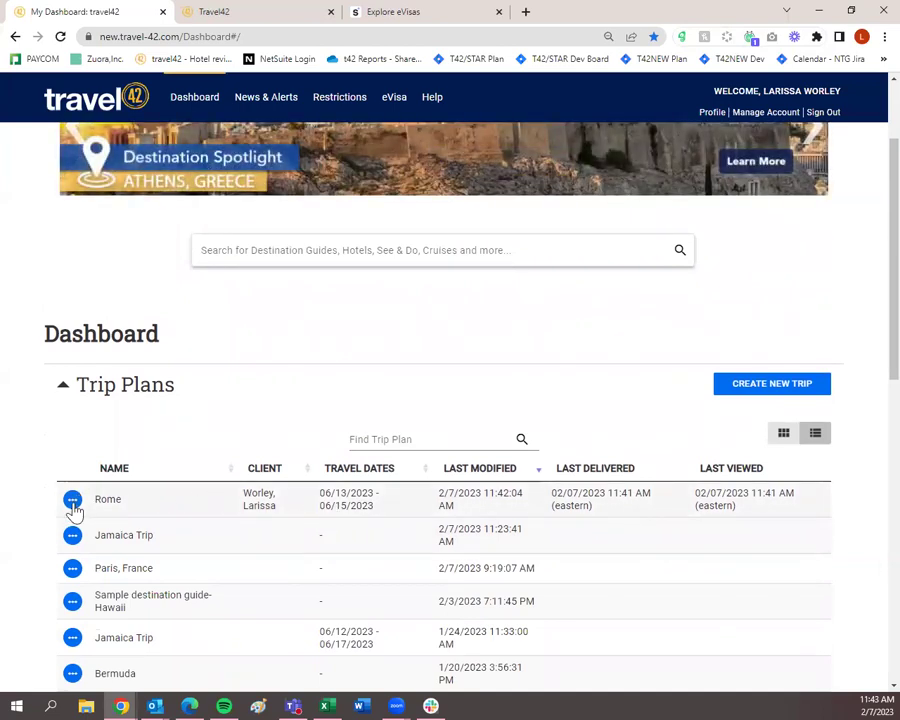
# Step: Duplicate the Rome trip plan and start editing the details of Copy of Rome
pyautogui.click(73, 505)
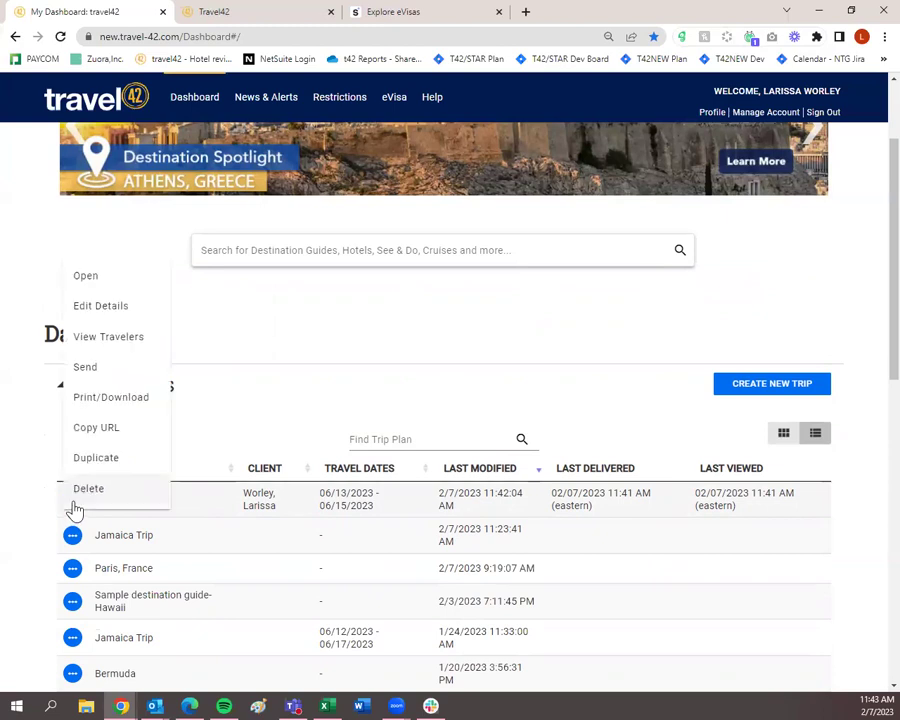
pyautogui.click(92, 465)
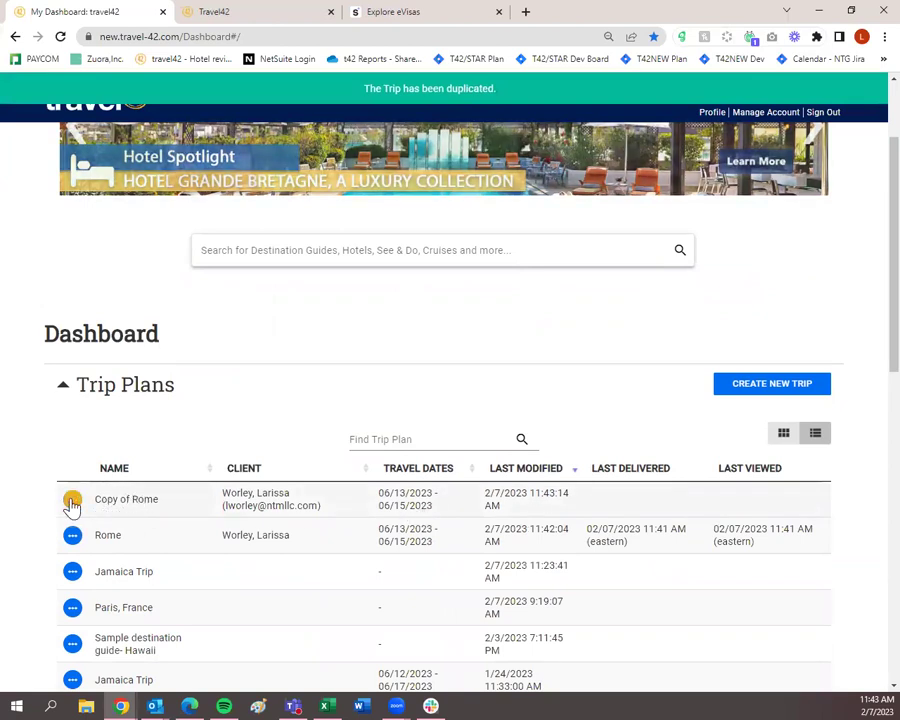
pyautogui.click(72, 499)
pyautogui.click(110, 308)
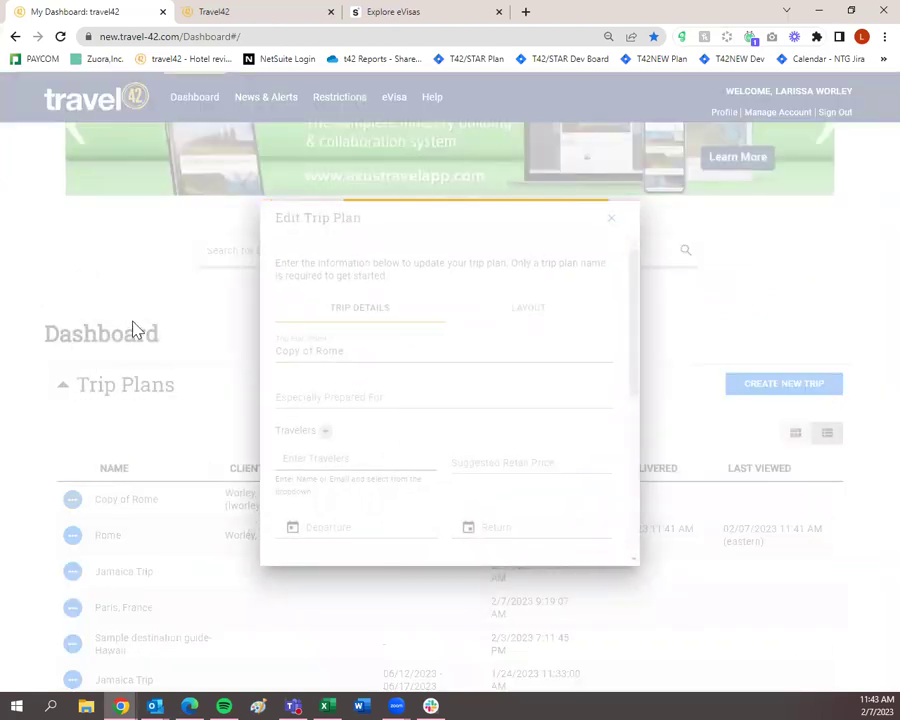
# Step: Remove the traveler from the copy, rename it from 'Copy of Rome' to 'Rome', and save
pyautogui.click(360, 458)
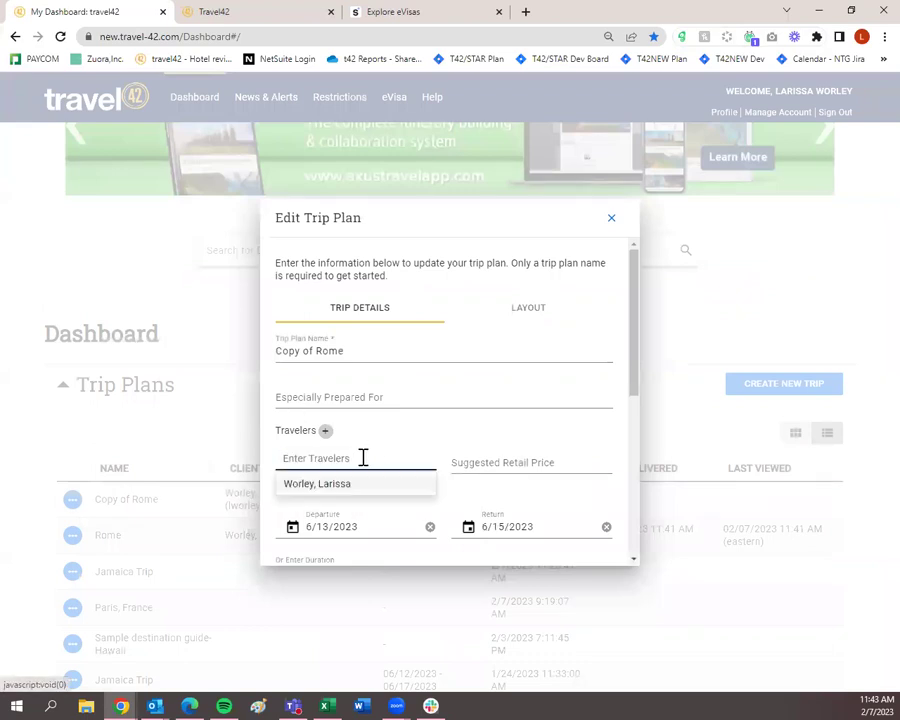
pyautogui.scroll(-2, 388, 440)
pyautogui.scroll(2, 383, 422)
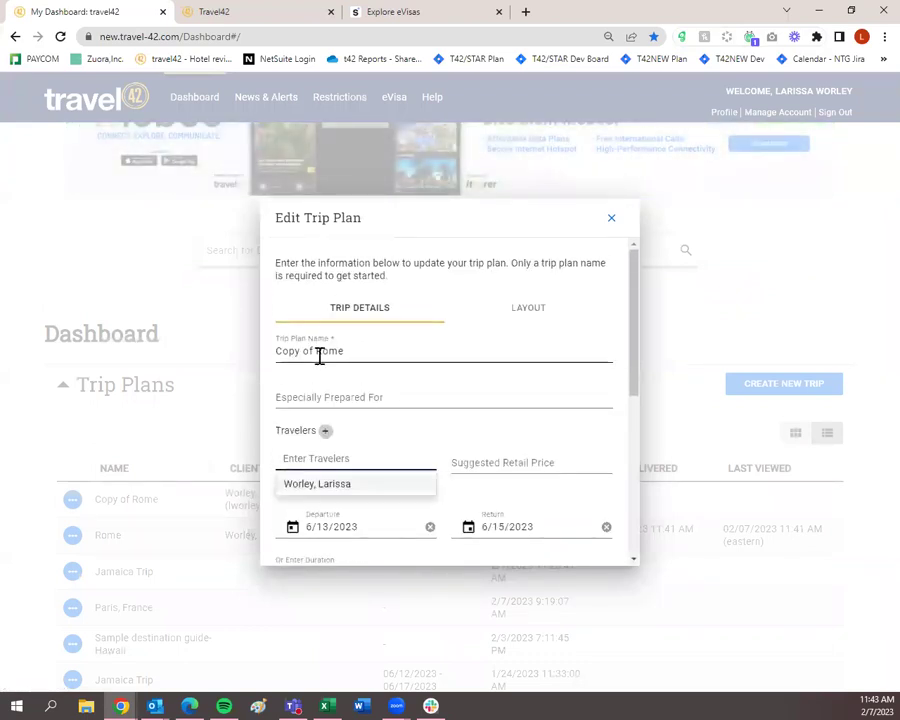
pyautogui.moveTo(316, 347); pyautogui.dragTo(241, 361)
pyautogui.press('BackSpace')
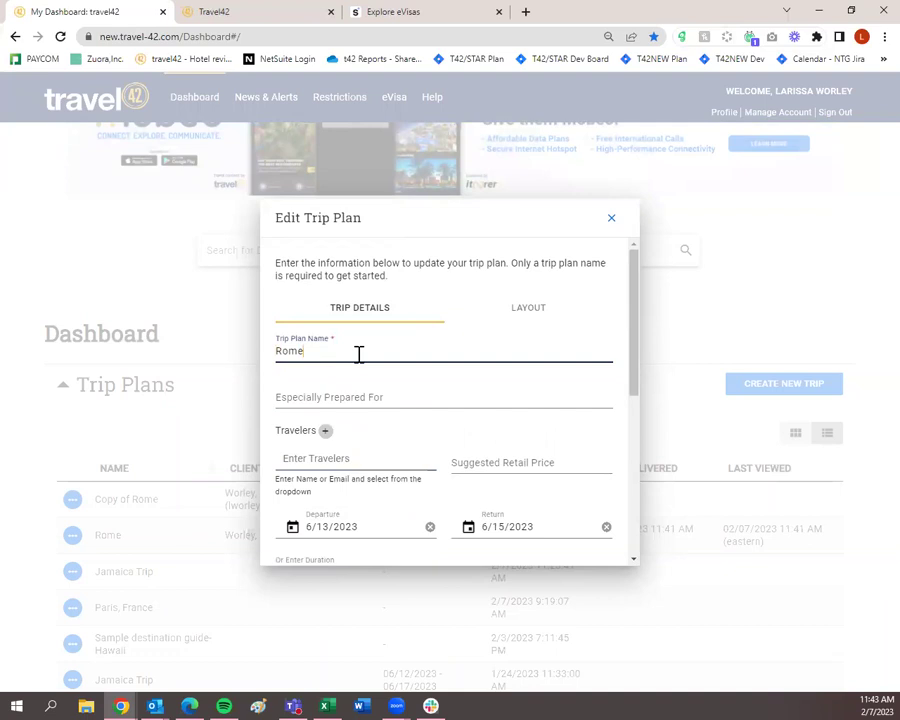
pyautogui.scroll(-6, 362, 362)
pyautogui.click(397, 537)
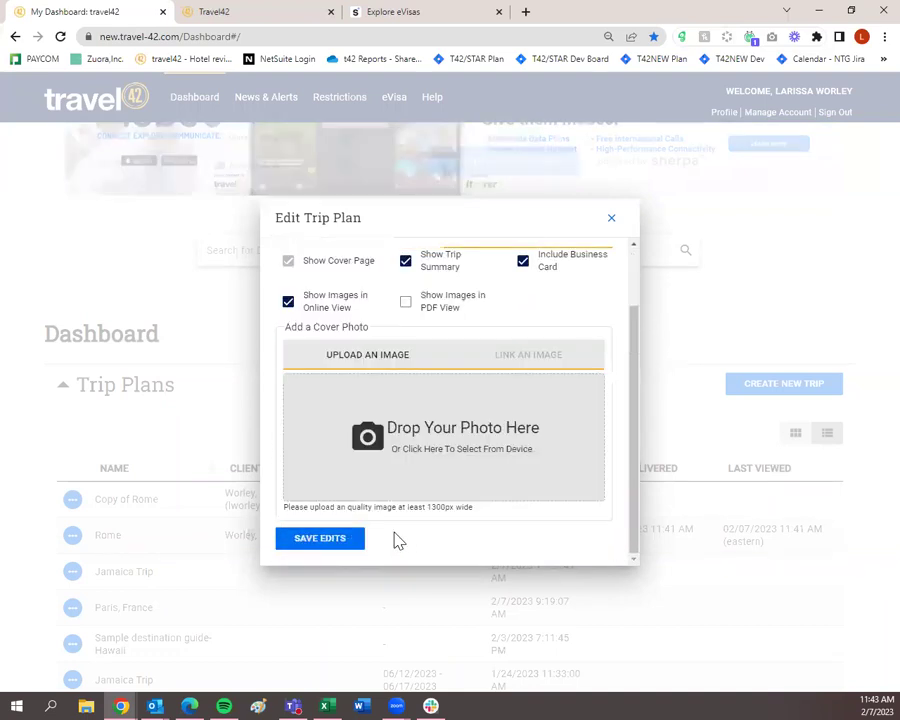
pyautogui.click(356, 540)
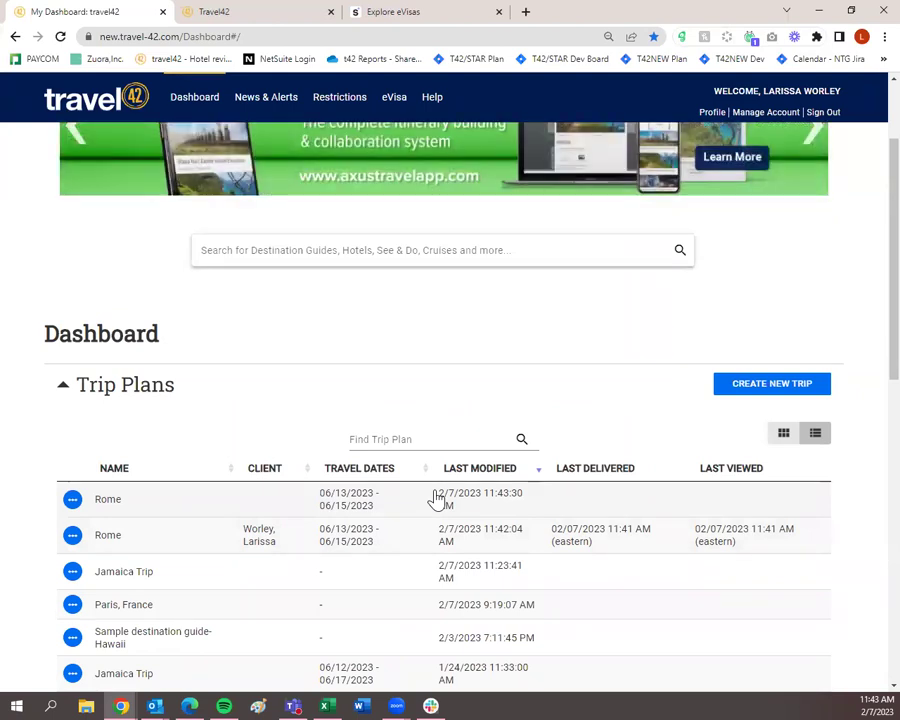
pyautogui.click(72, 502)
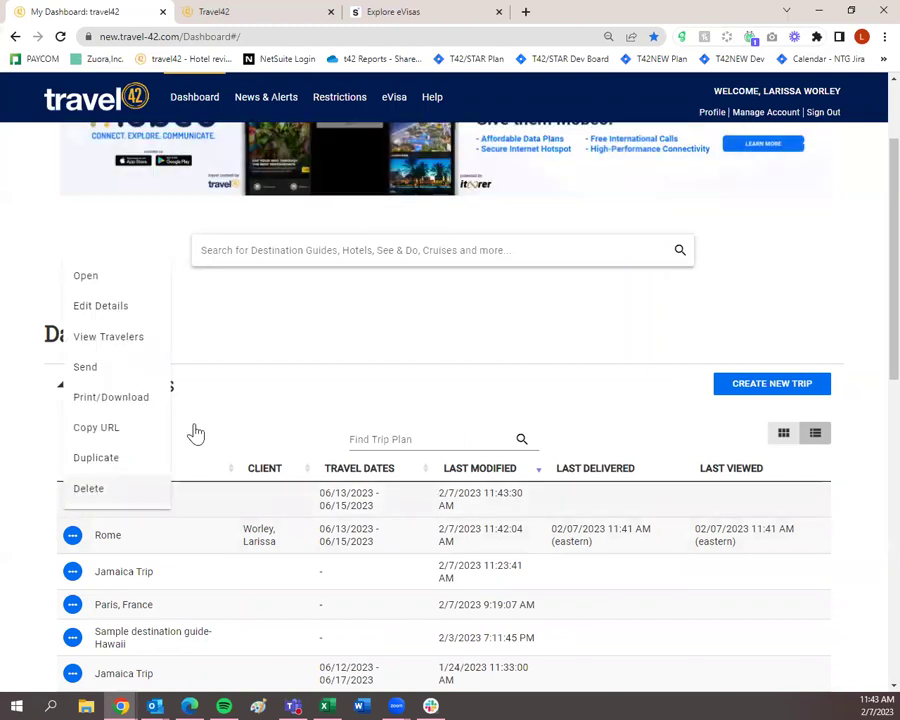
pyautogui.click(312, 341)
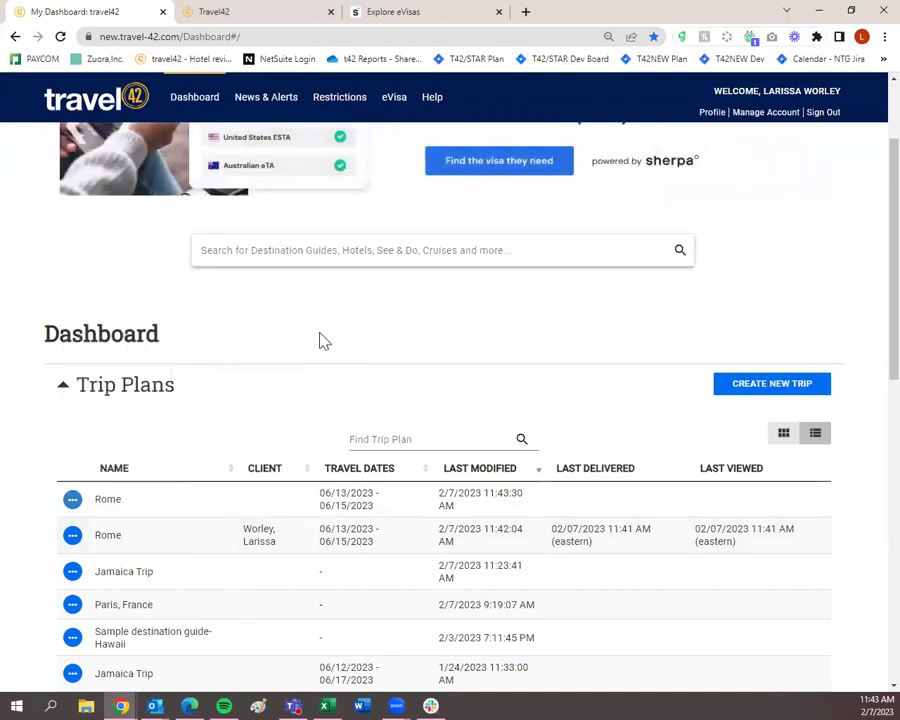
pyautogui.scroll(2, 330, 340)
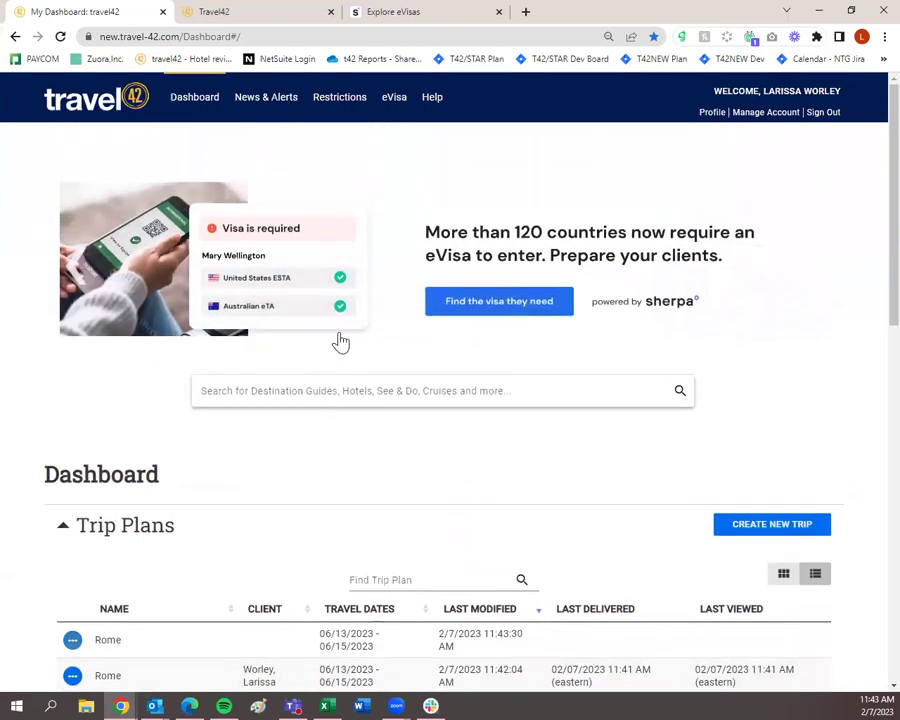
# Step: Open My Profile, look over the business card fields, and show the Client View Preferences
pyautogui.click(714, 114)
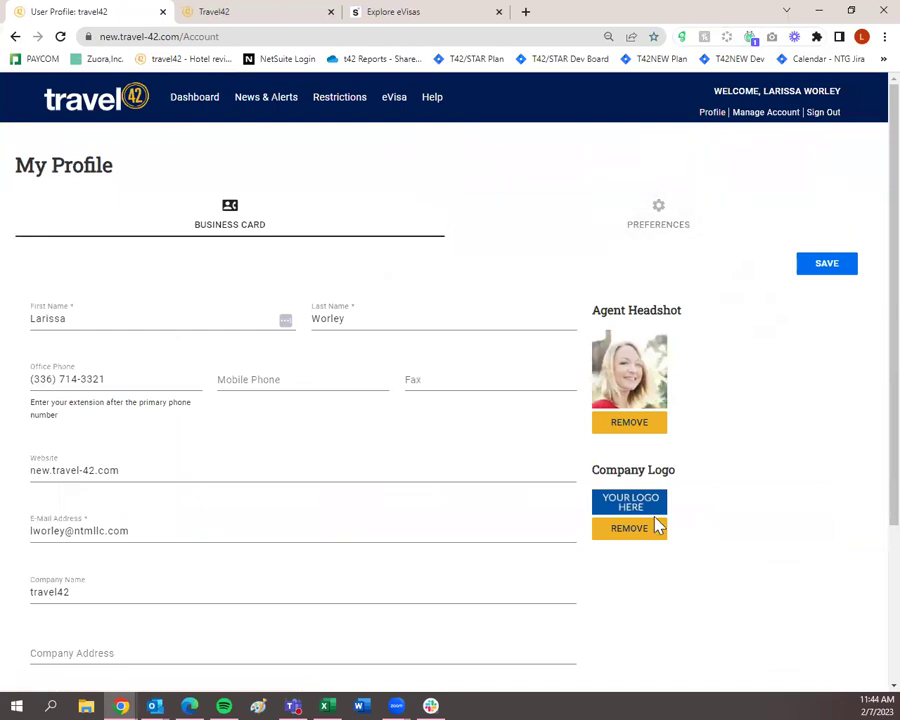
pyautogui.scroll(-2, 213, 378)
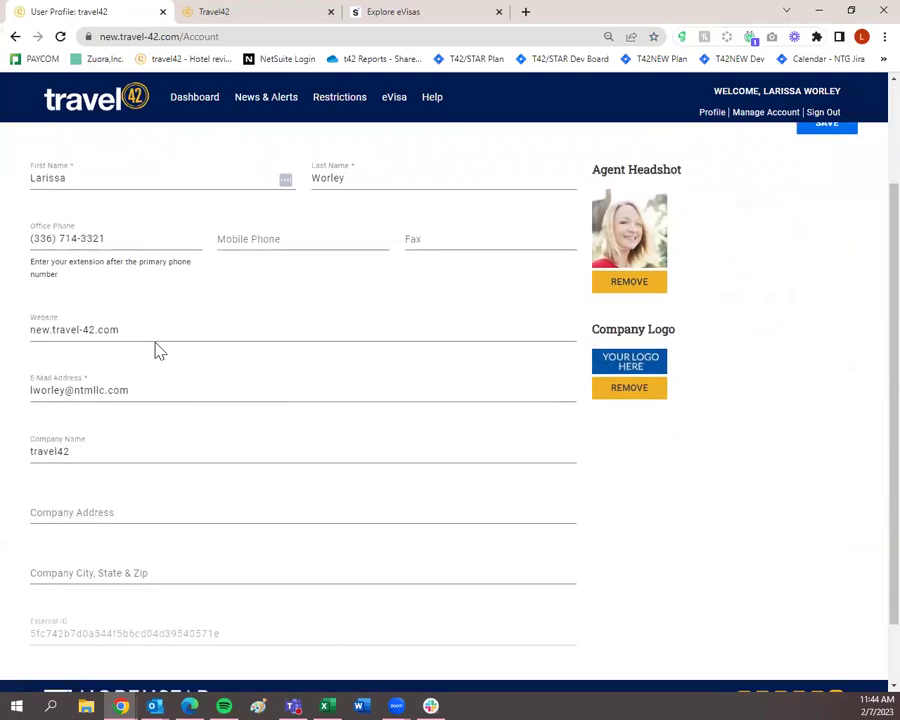
pyautogui.scroll(-1, 140, 452)
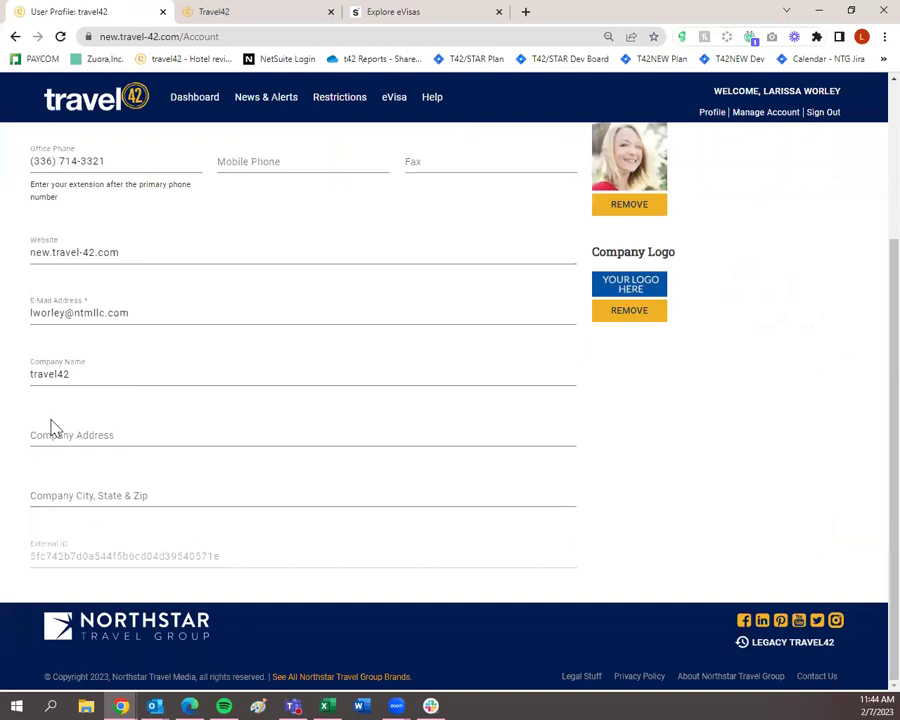
pyautogui.scroll(3, 338, 412)
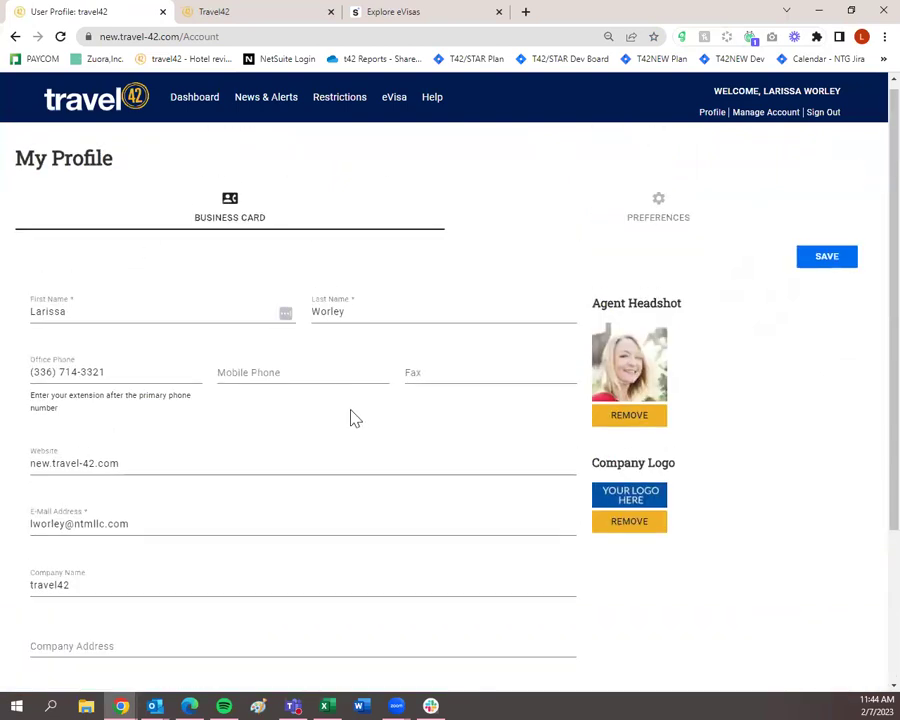
pyautogui.scroll(-2, 352, 418)
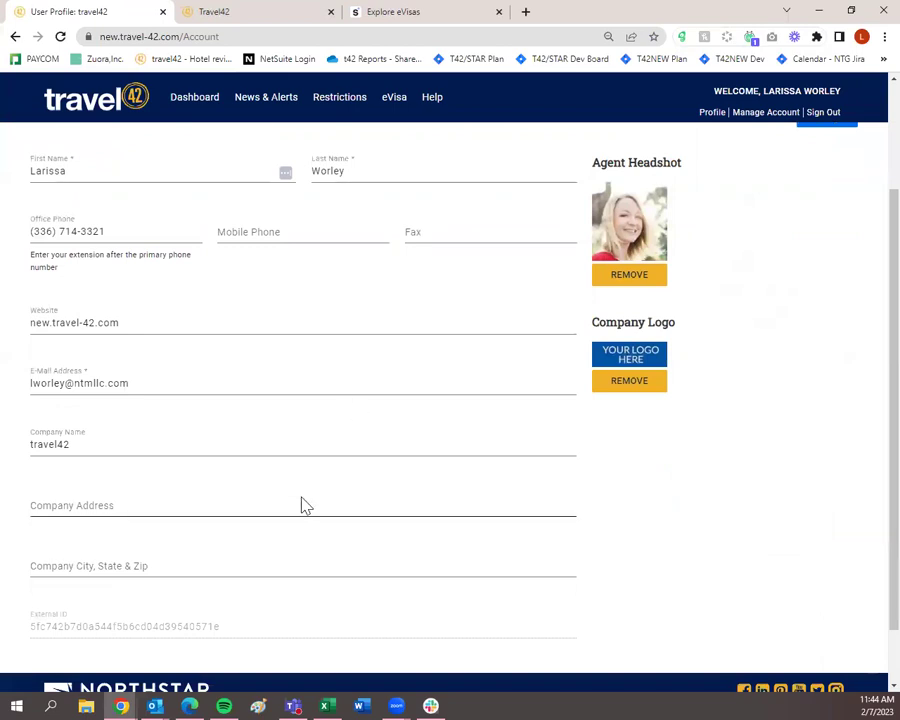
pyautogui.scroll(2, 301, 502)
pyautogui.click(614, 220)
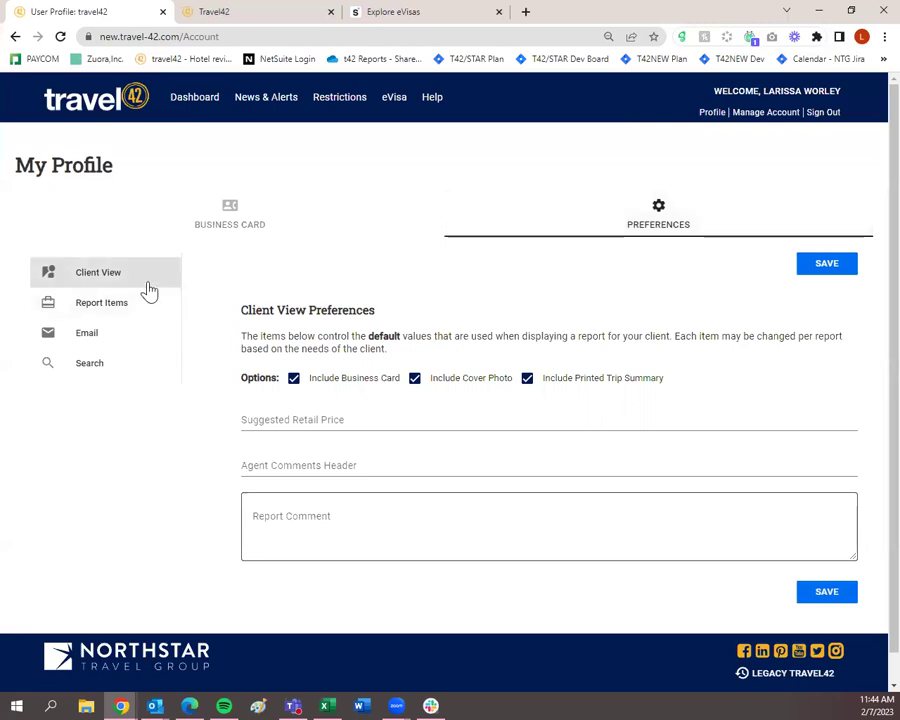
# Step: Leave Include Business Card on and keep Full Guide as the destination template
pyautogui.click(294, 378)
pyautogui.click(294, 380)
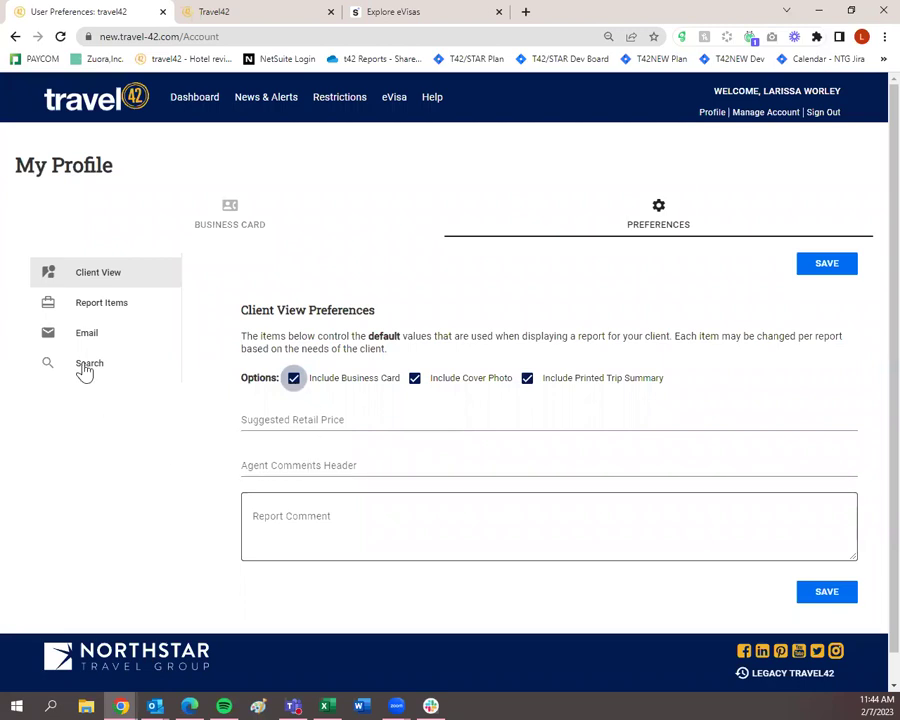
pyautogui.click(116, 312)
pyautogui.scroll(-3, 124, 326)
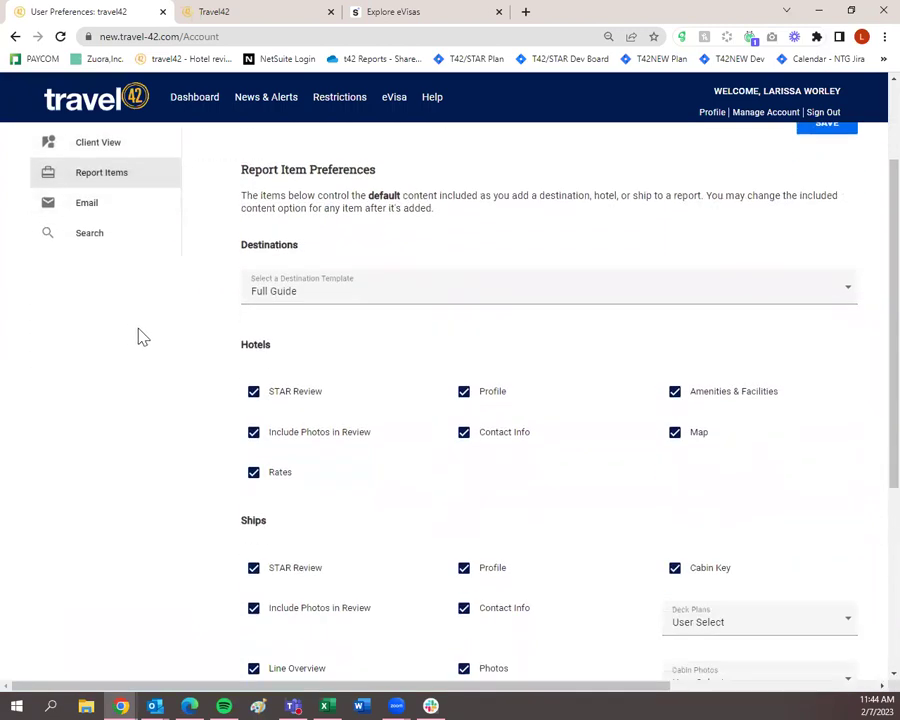
pyautogui.click(324, 300)
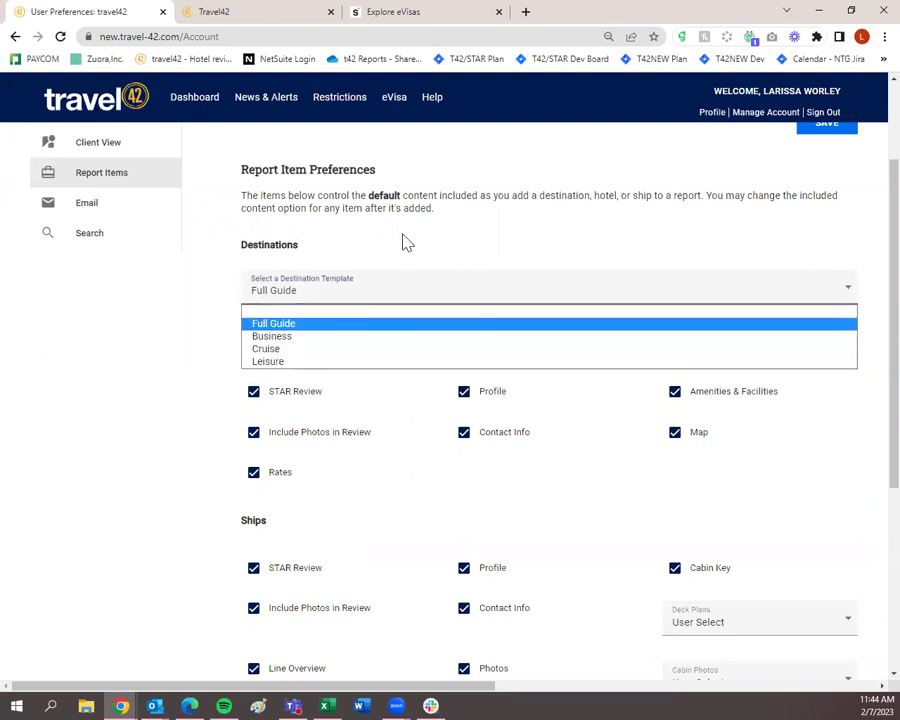
pyautogui.click(375, 302)
pyautogui.scroll(1, 375, 300)
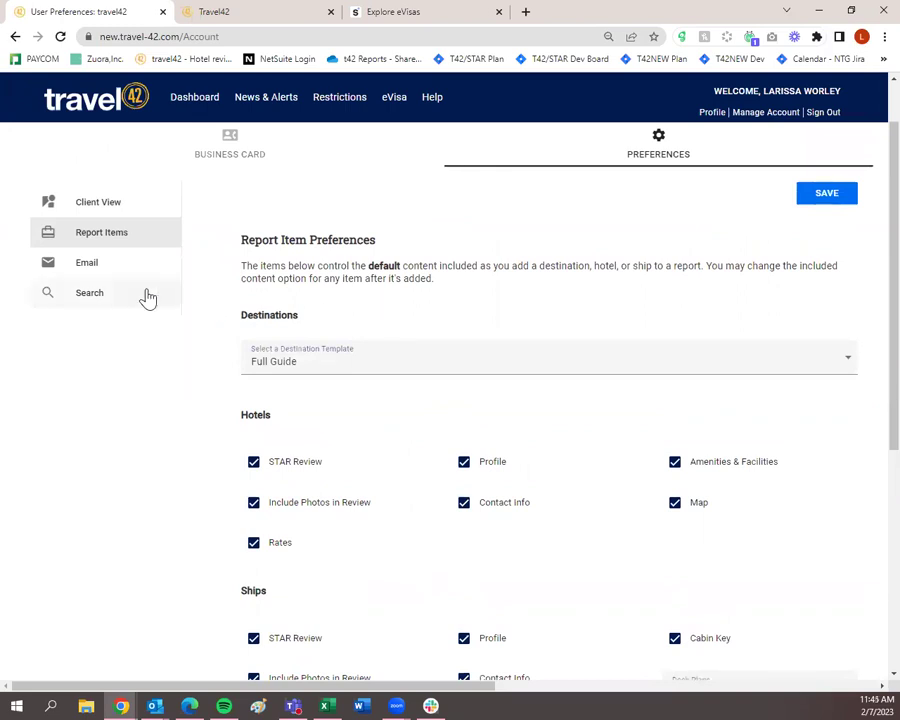
# Step: Check email and search defaults, keep STAR Rating hotel sort, and return to Business Card
pyautogui.click(122, 270)
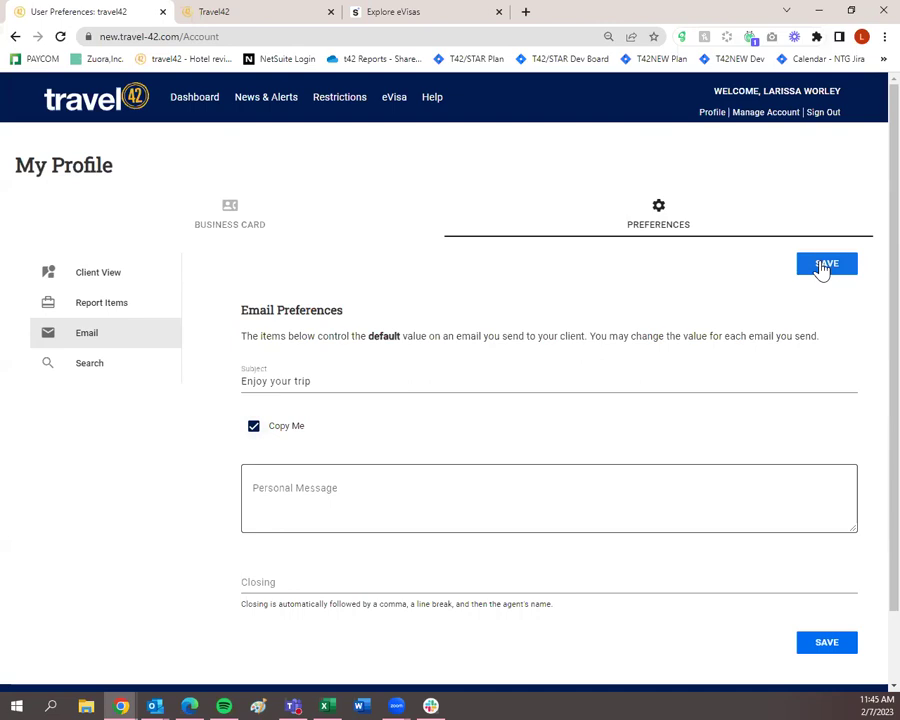
pyautogui.click(139, 370)
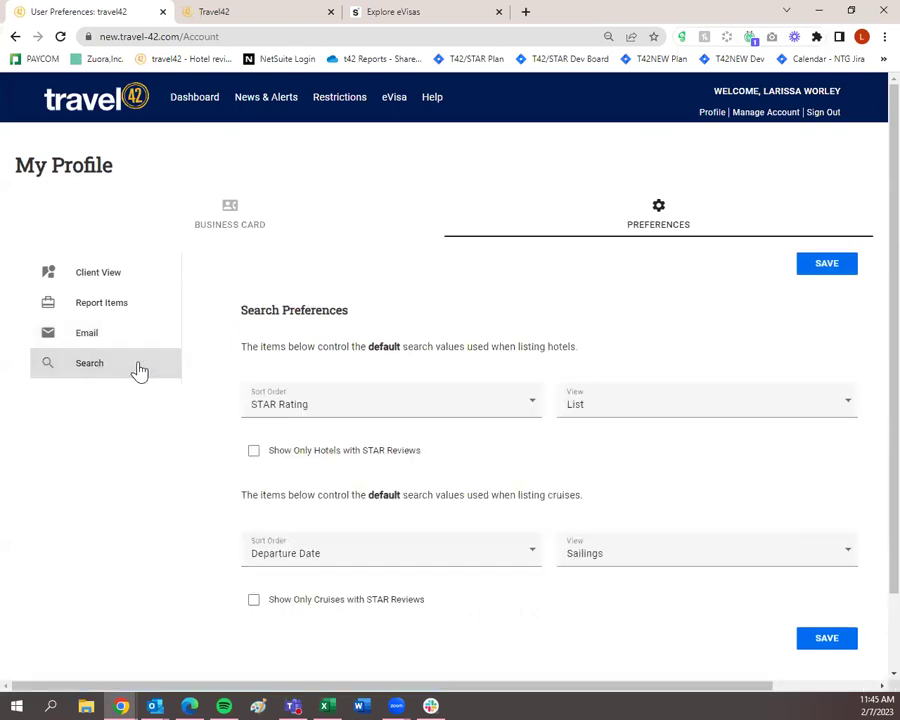
pyautogui.click(317, 420)
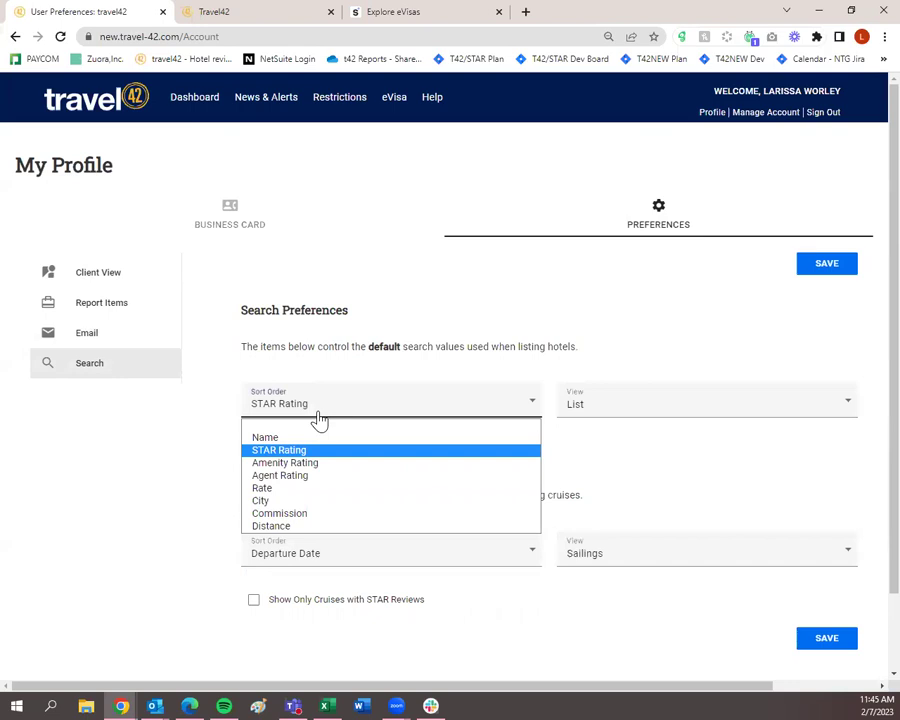
pyautogui.click(400, 298)
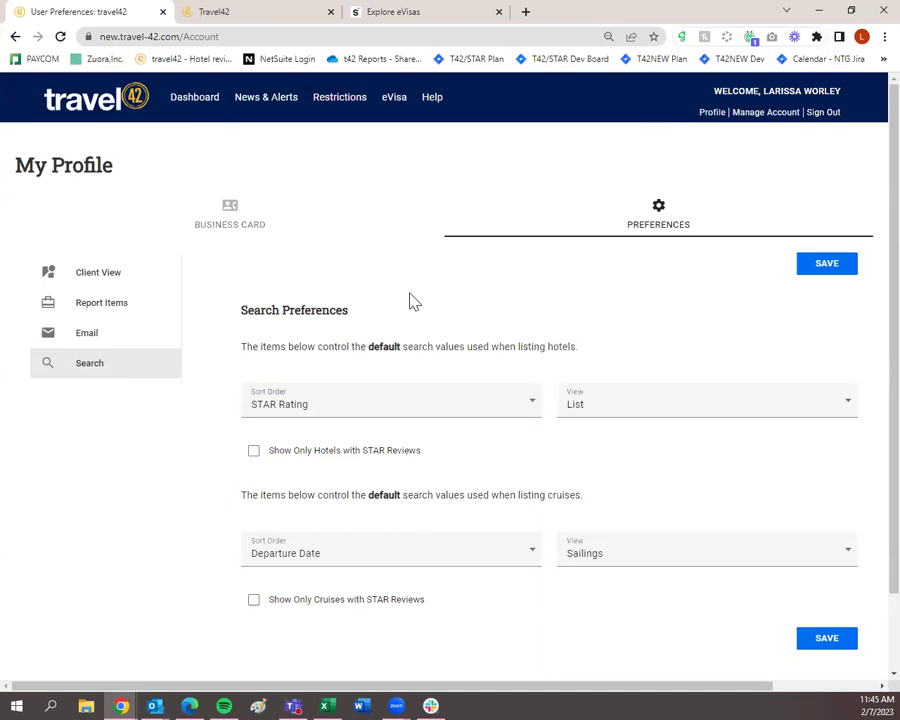
pyautogui.click(249, 231)
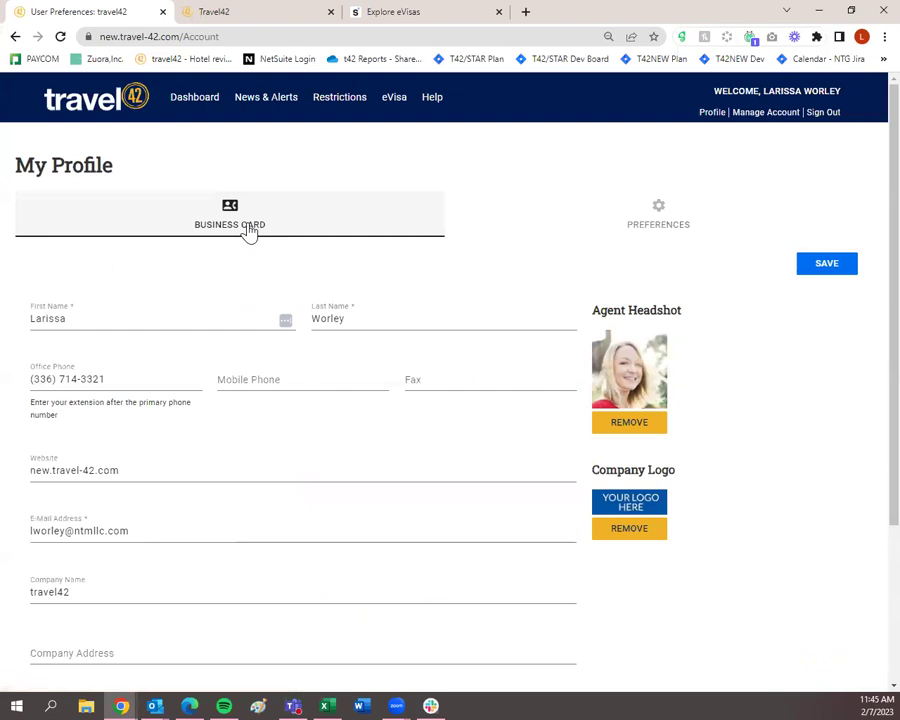
pyautogui.scroll(-1, 352, 495)
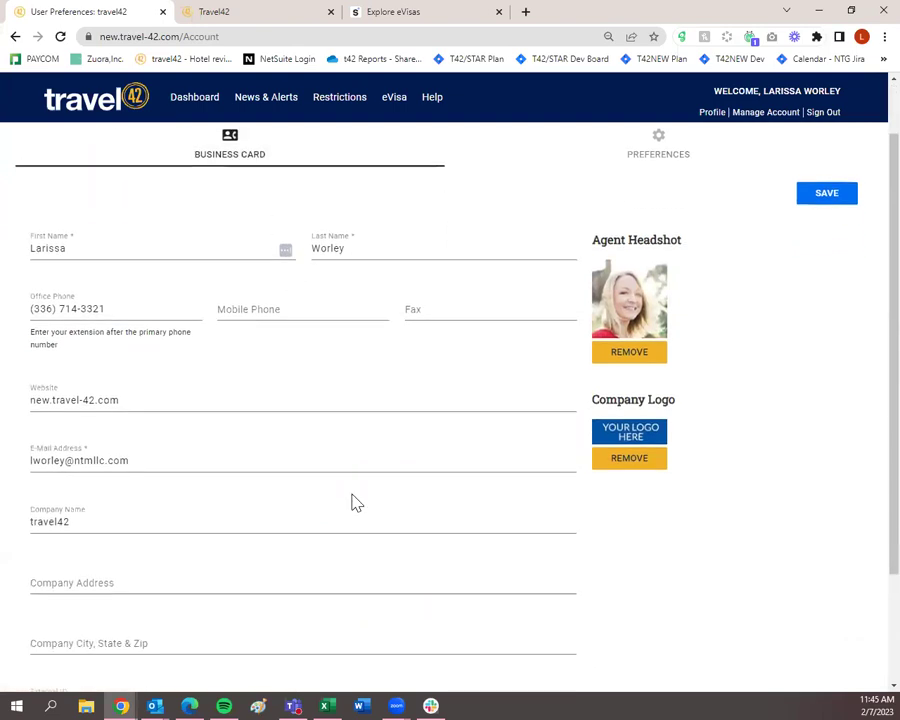
pyautogui.scroll(1, 352, 503)
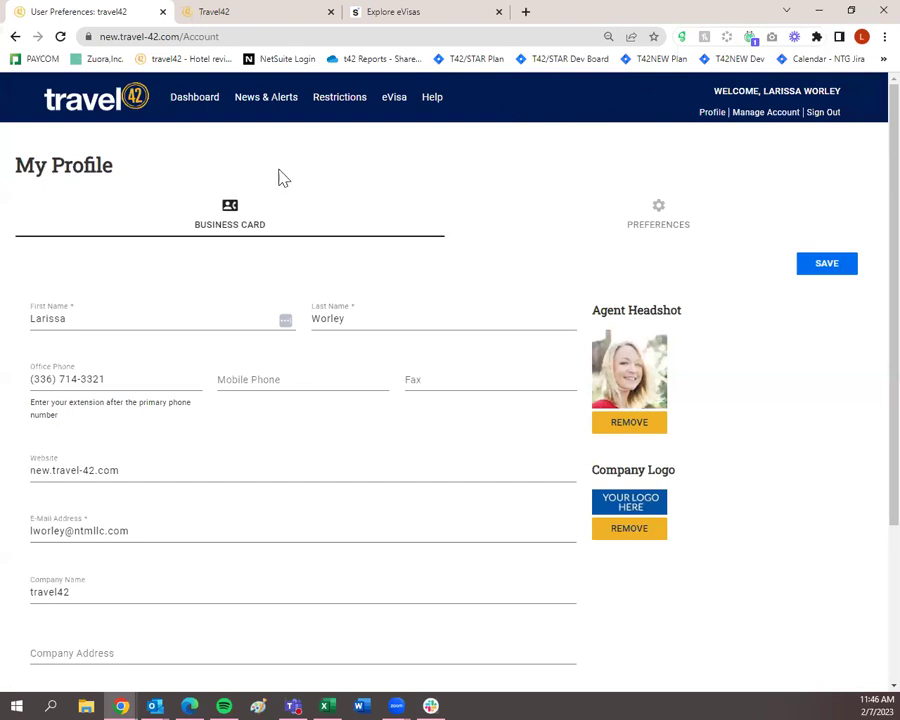
pyautogui.click(196, 112)
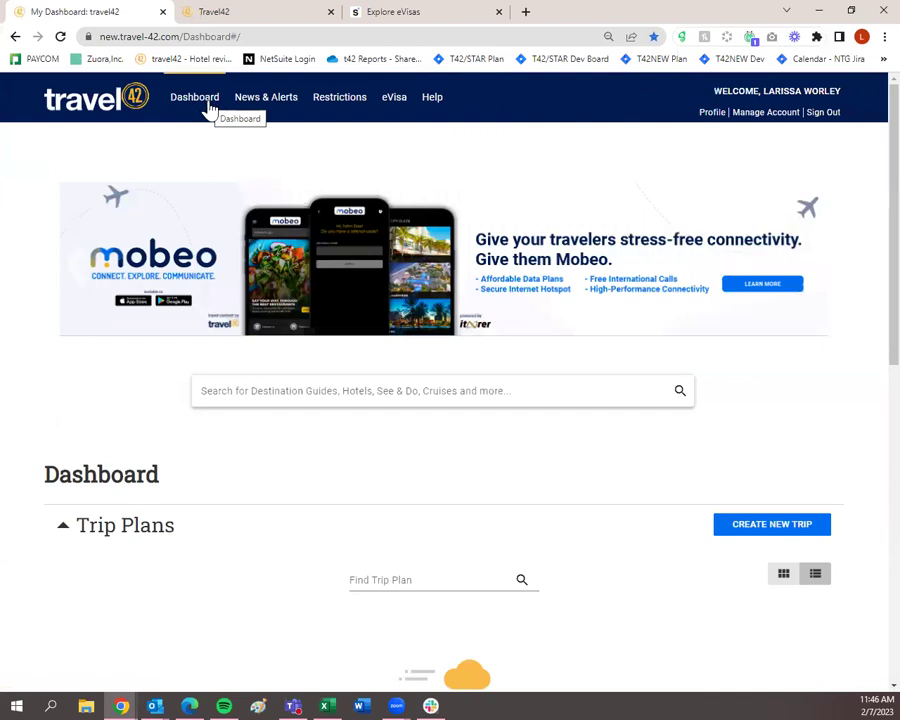
pyautogui.scroll(-5, 211, 162)
pyautogui.scroll(-4, 211, 162)
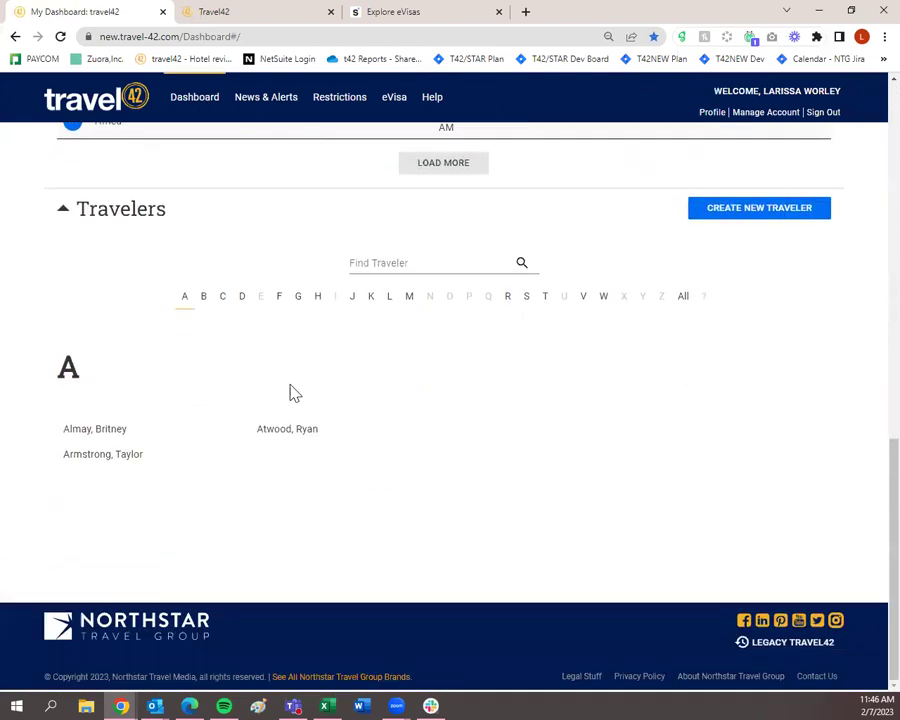
pyautogui.click(604, 300)
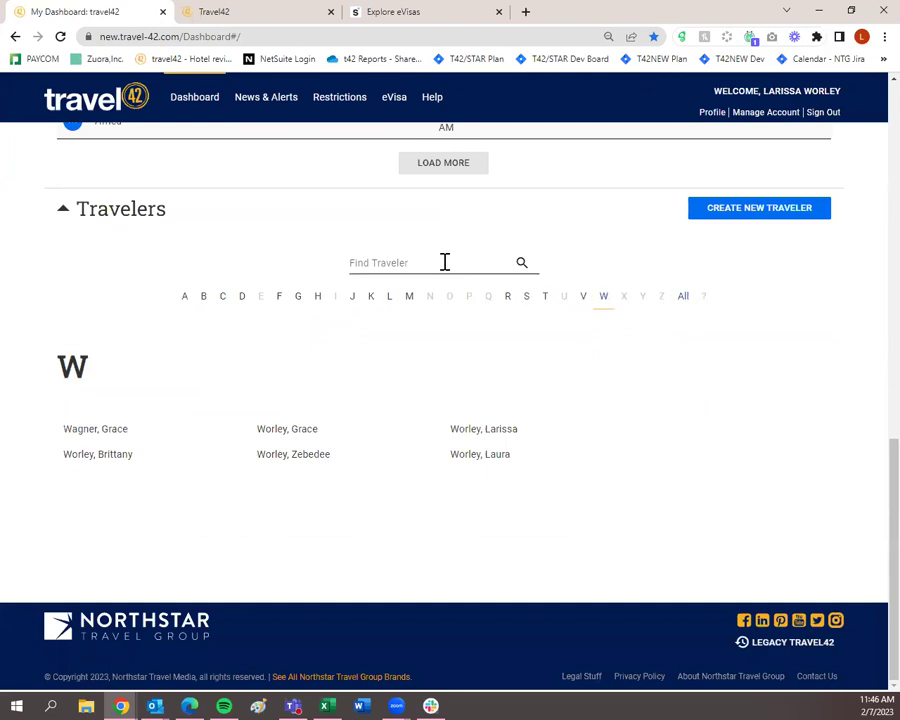
pyautogui.click(484, 430)
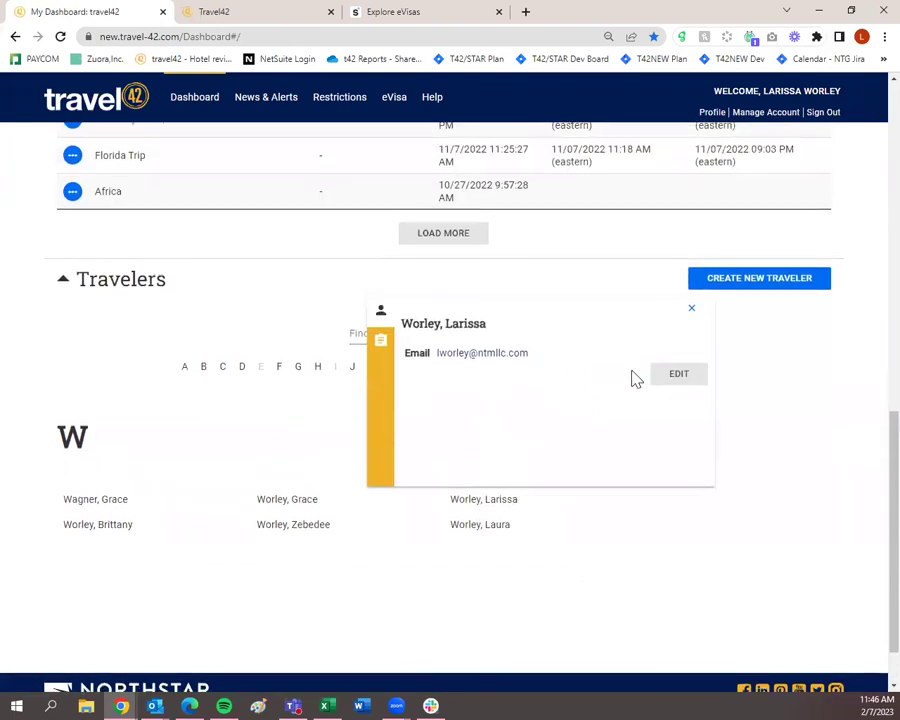
pyautogui.click(682, 387)
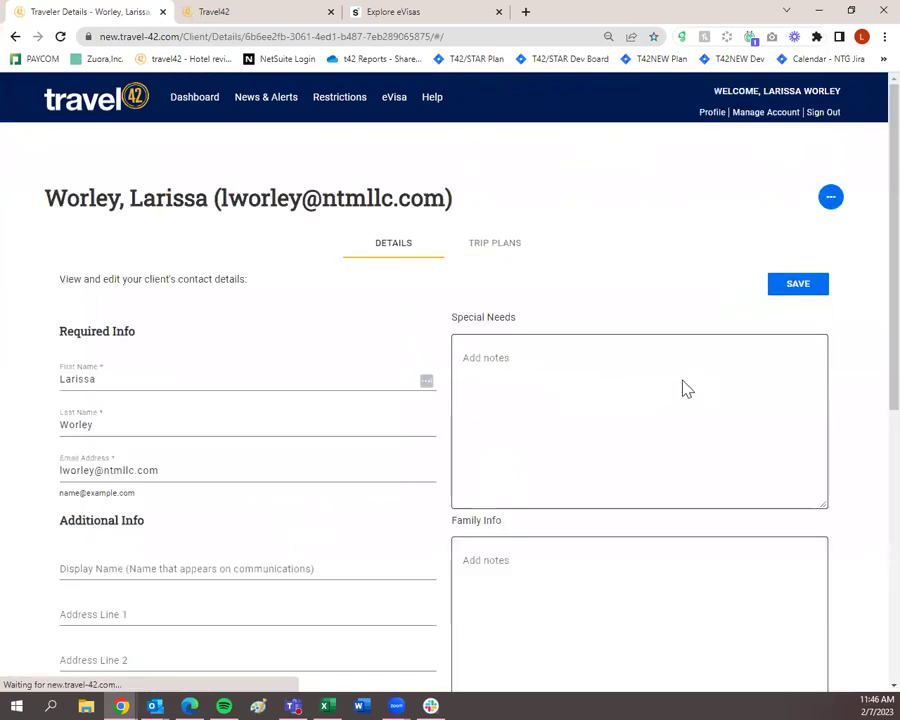
pyautogui.scroll(-1, 248, 456)
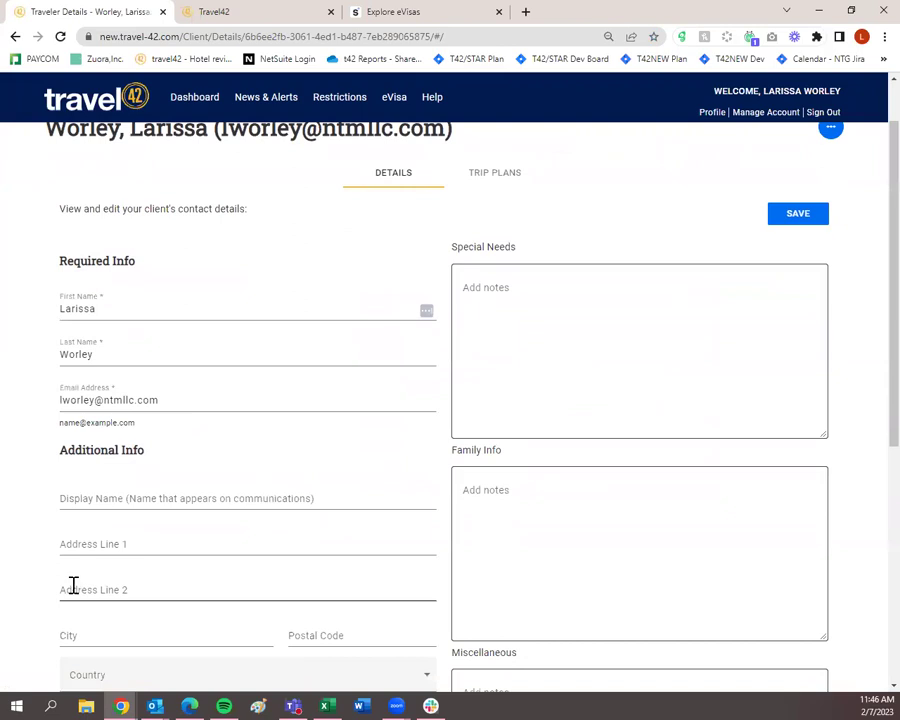
pyautogui.scroll(-3, 279, 504)
pyautogui.scroll(-3, 256, 604)
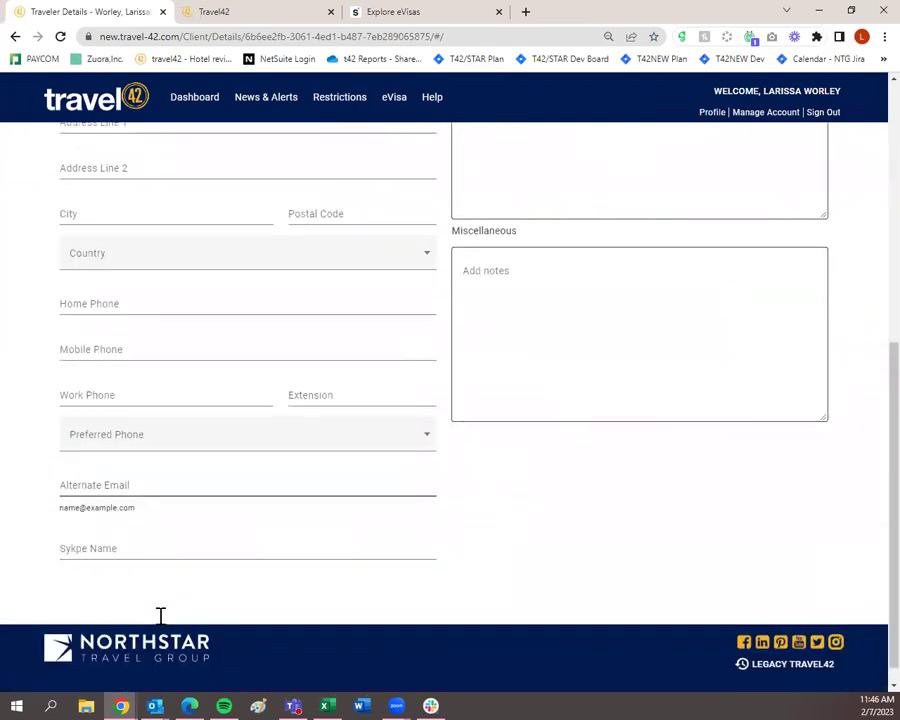
pyautogui.scroll(8, 380, 416)
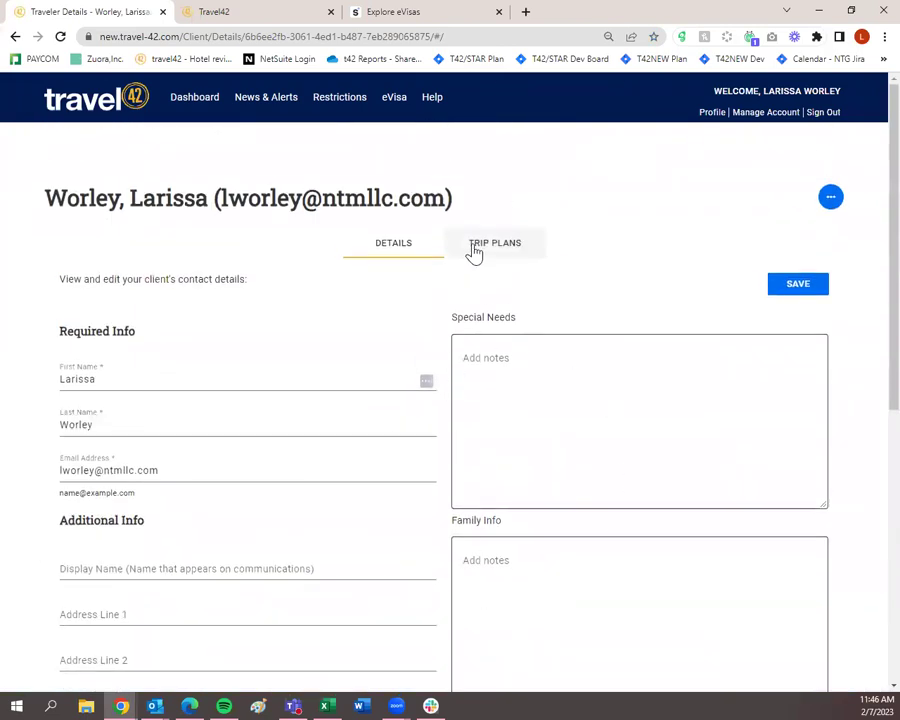
pyautogui.click(476, 252)
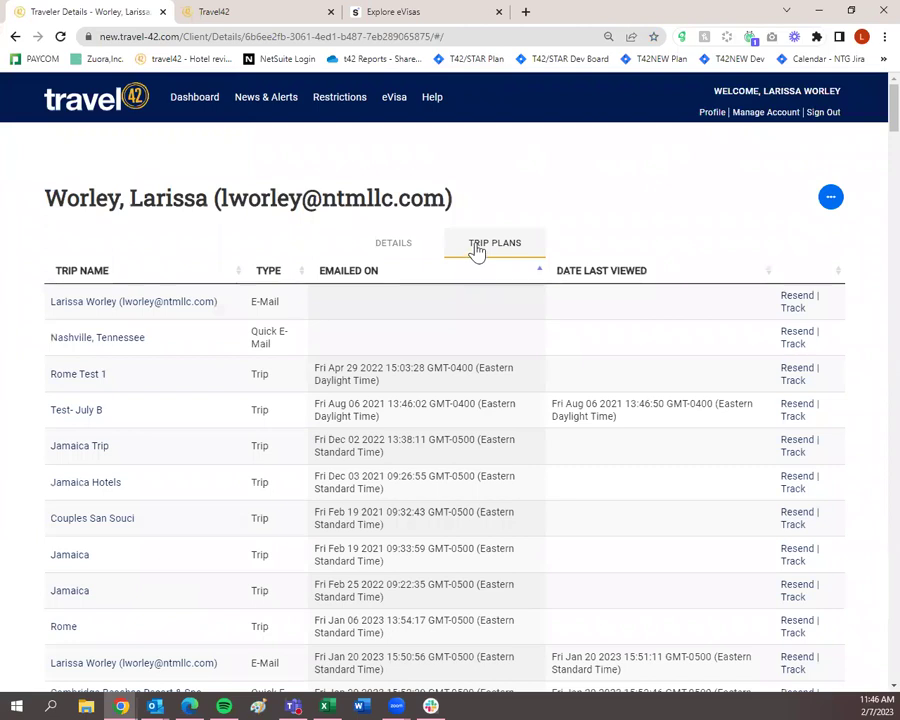
pyautogui.click(408, 246)
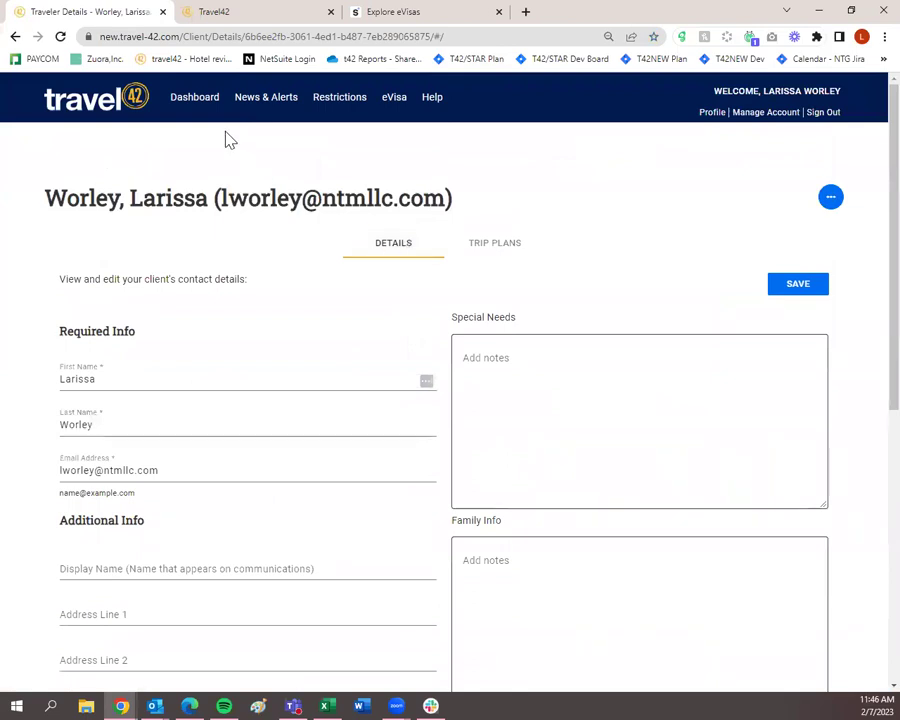
pyautogui.click(201, 104)
pyautogui.scroll(-6, 366, 476)
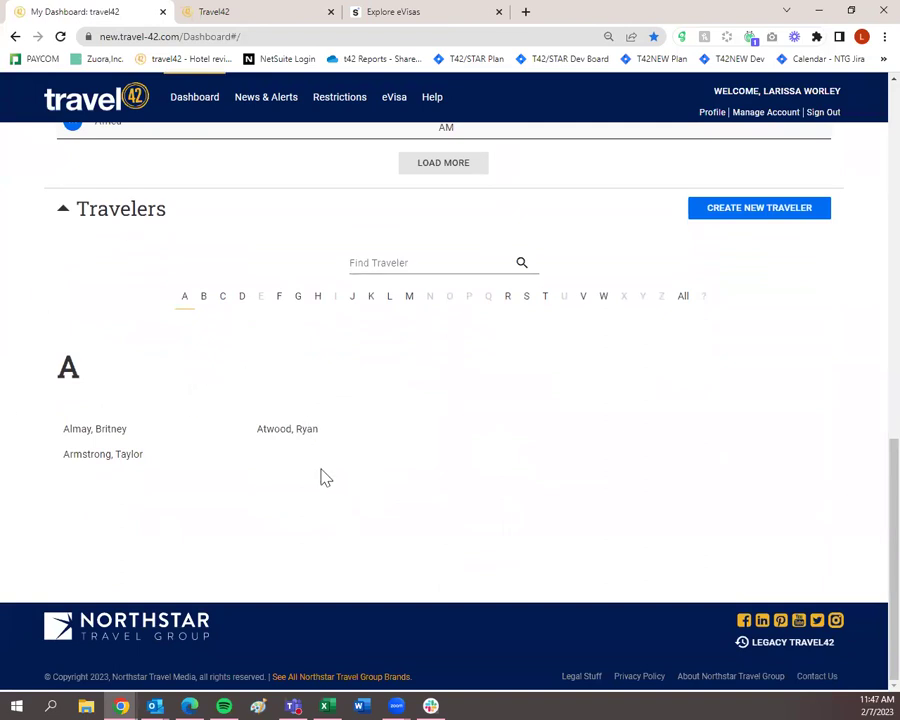
pyautogui.scroll(5, 325, 480)
pyautogui.scroll(5, 329, 489)
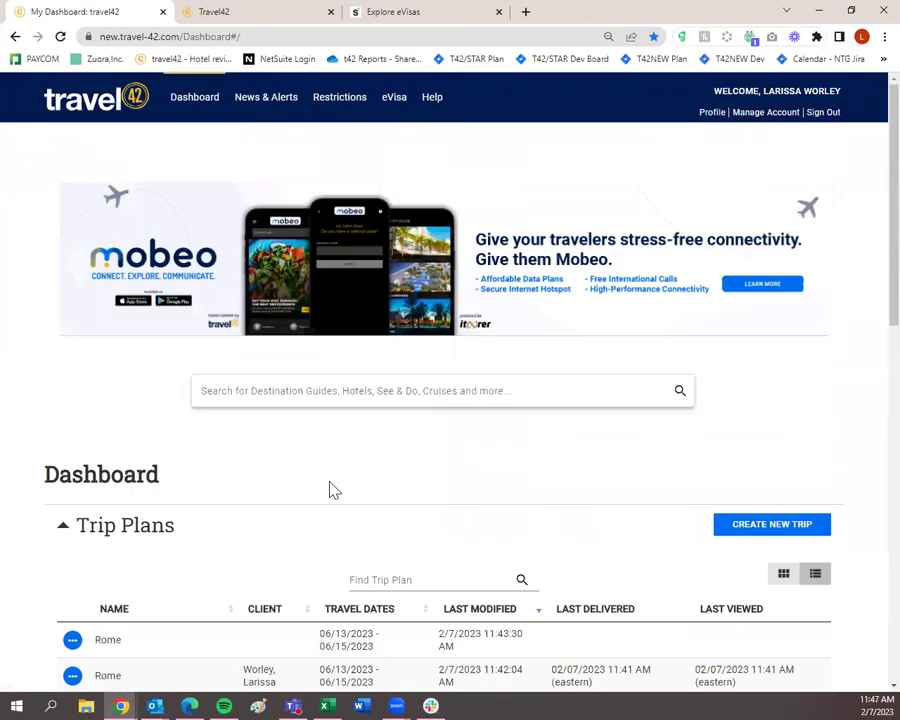
pyautogui.click(710, 113)
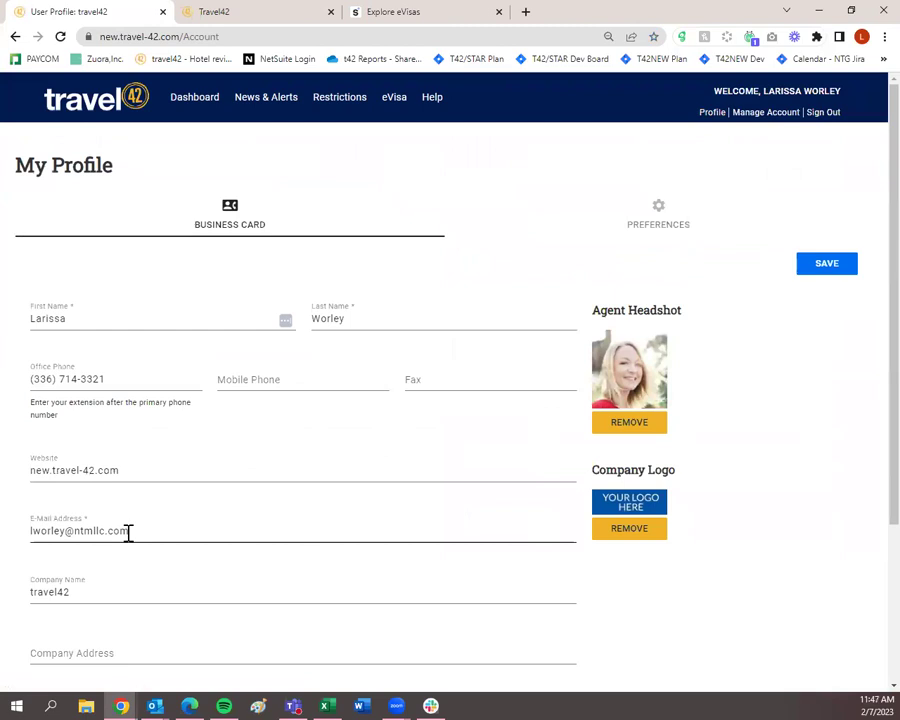